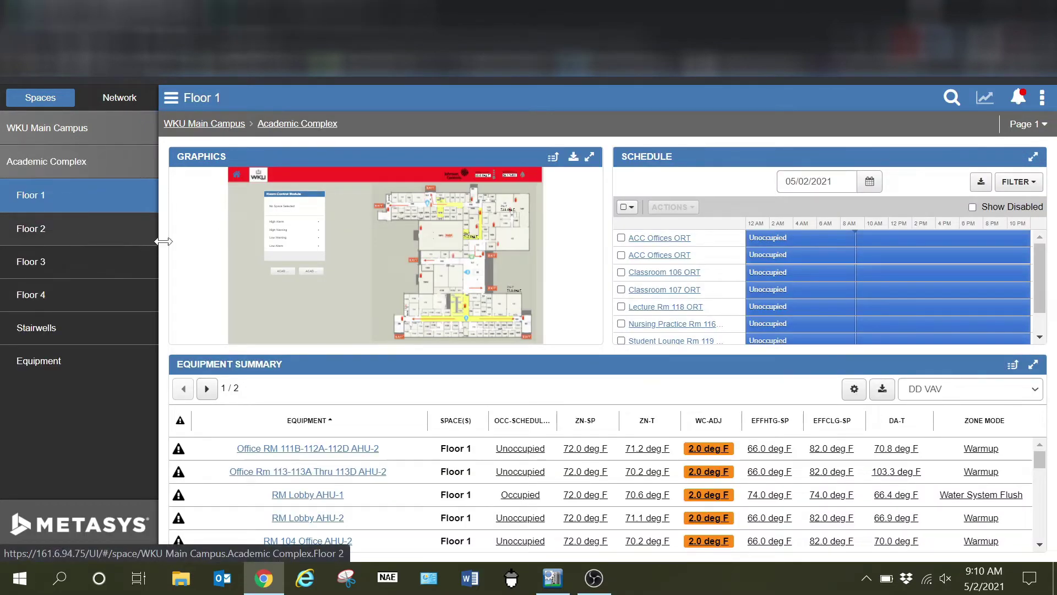
# Display the Academic Complex's Floor 2 space and switch to the Metasys System Configuration Tool.
pyautogui.click(6, 243)
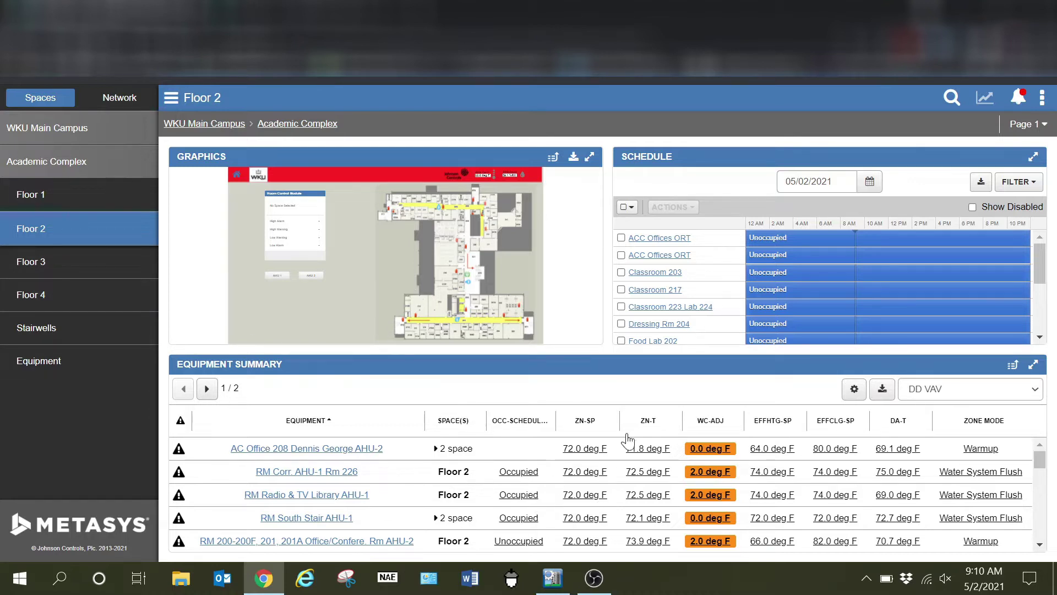
pyautogui.click(558, 589)
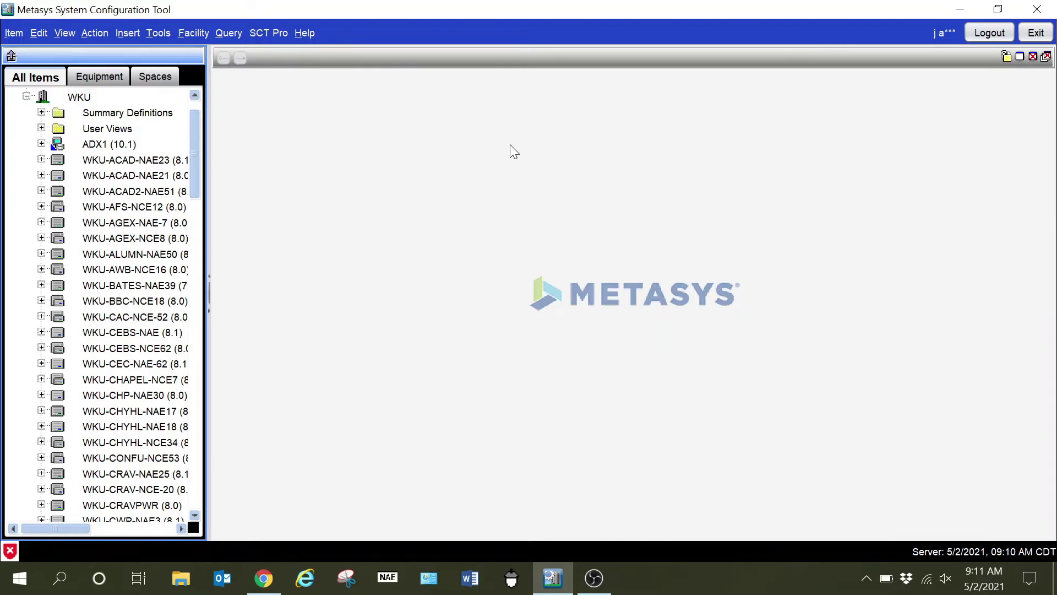
# View the action types and options in the Manage Archive wizard, and close it without running anything.
pyautogui.click(154, 34)
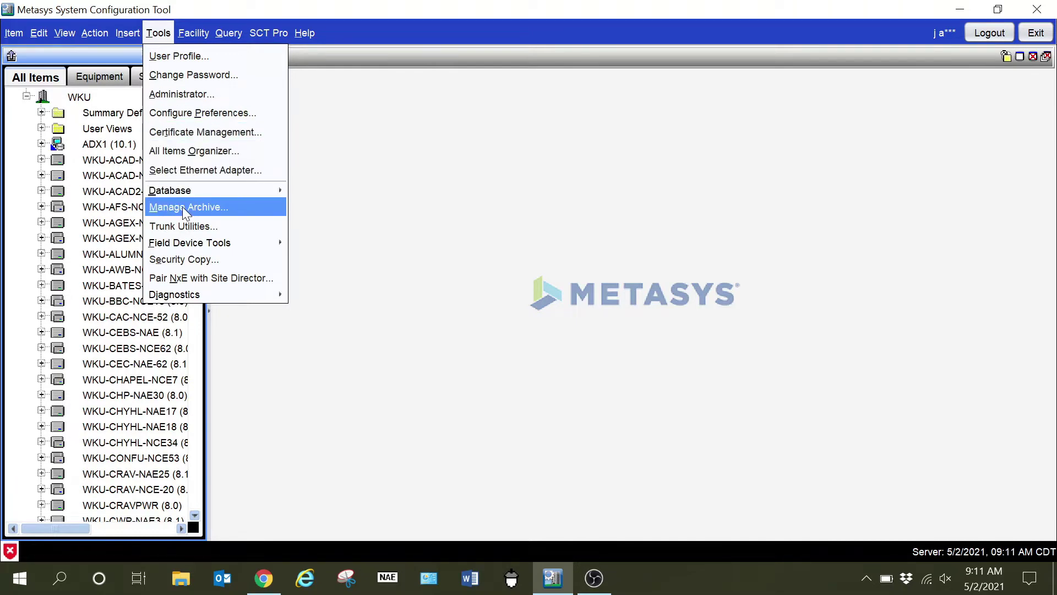
pyautogui.click(203, 203)
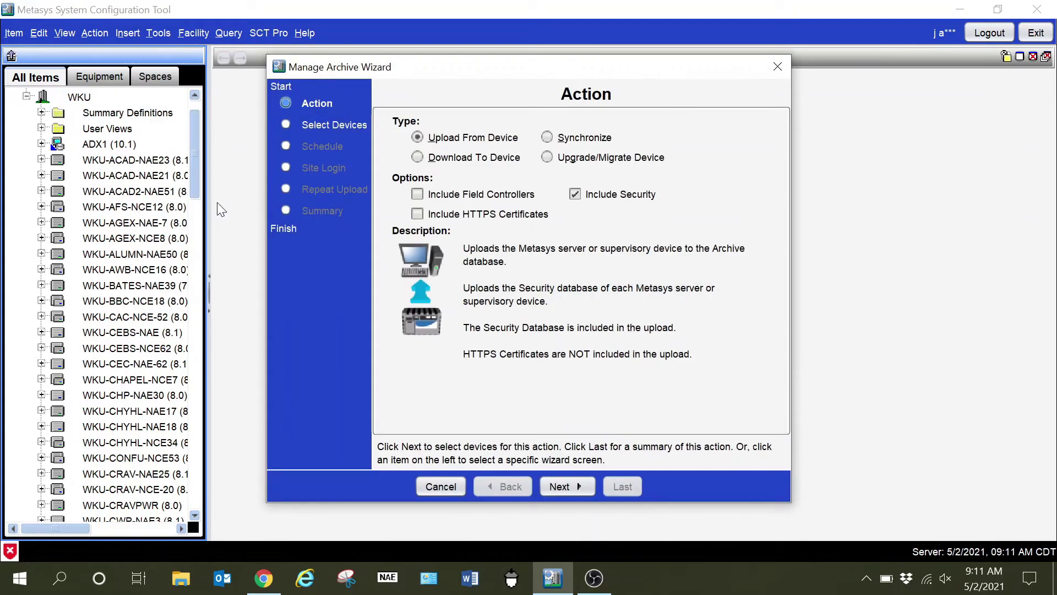
pyautogui.click(445, 488)
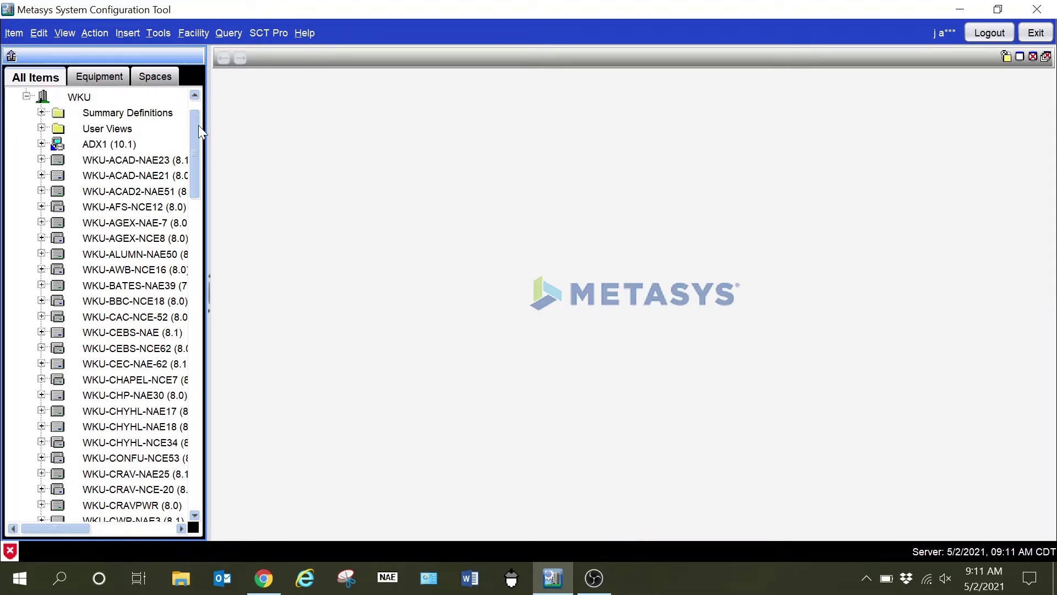
# Expand the Spaces tree through WKU to list the buildings under WKU Main Campus.
pyautogui.click(154, 72)
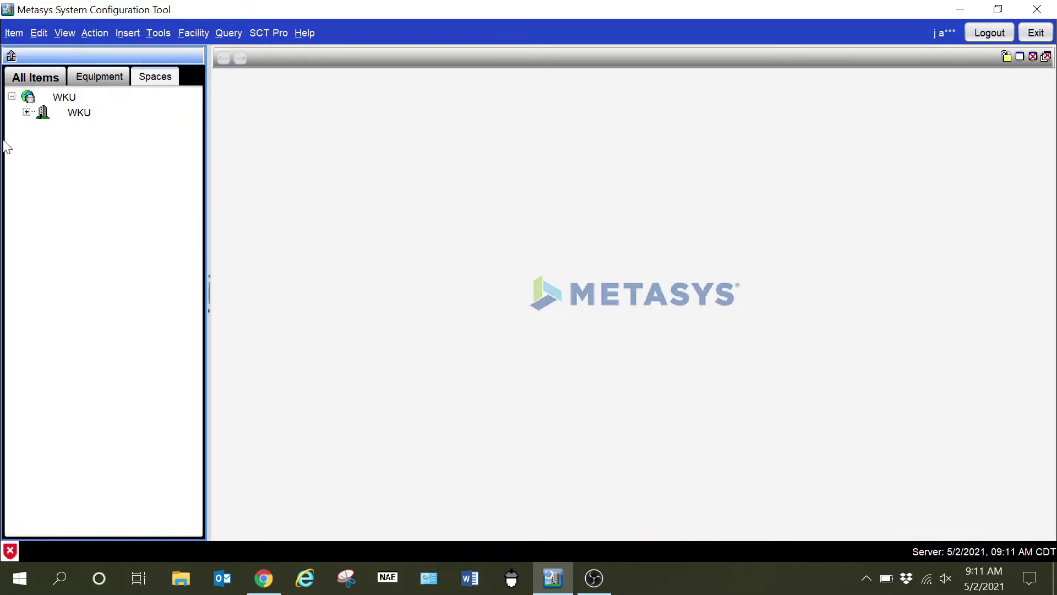
pyautogui.click(26, 112)
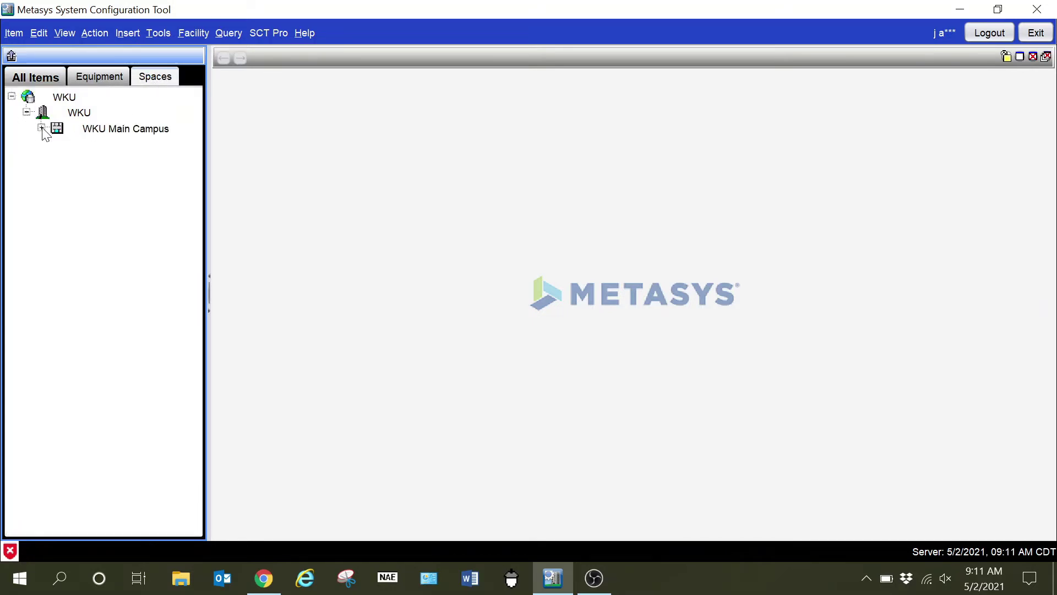
pyautogui.click(42, 127)
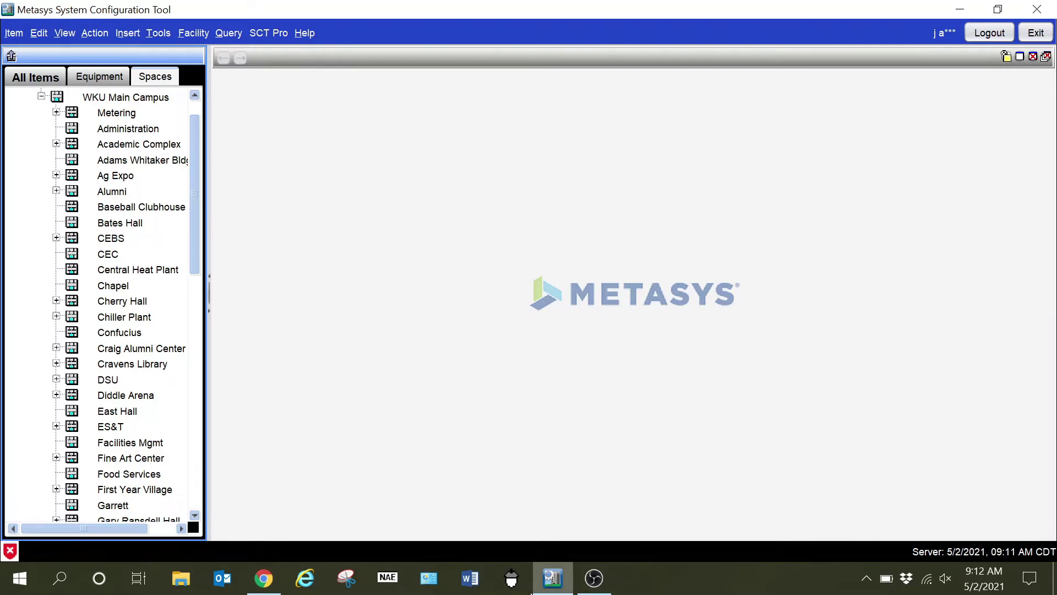
# Switch to the Metasys UI in Chrome and look through the building list under WKU Main Campus.
pyautogui.click(263, 579)
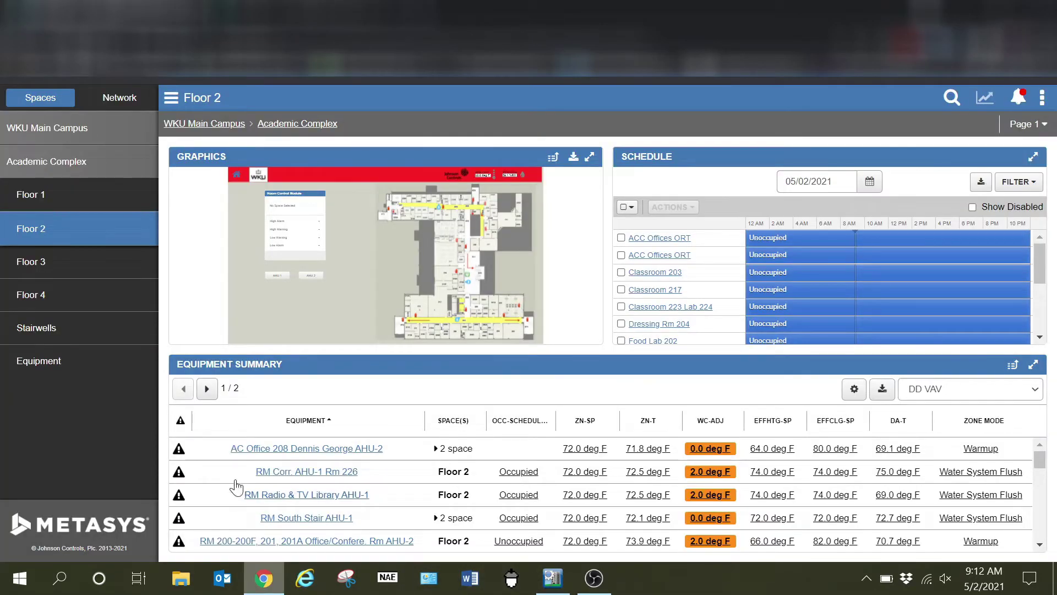
pyautogui.click(33, 133)
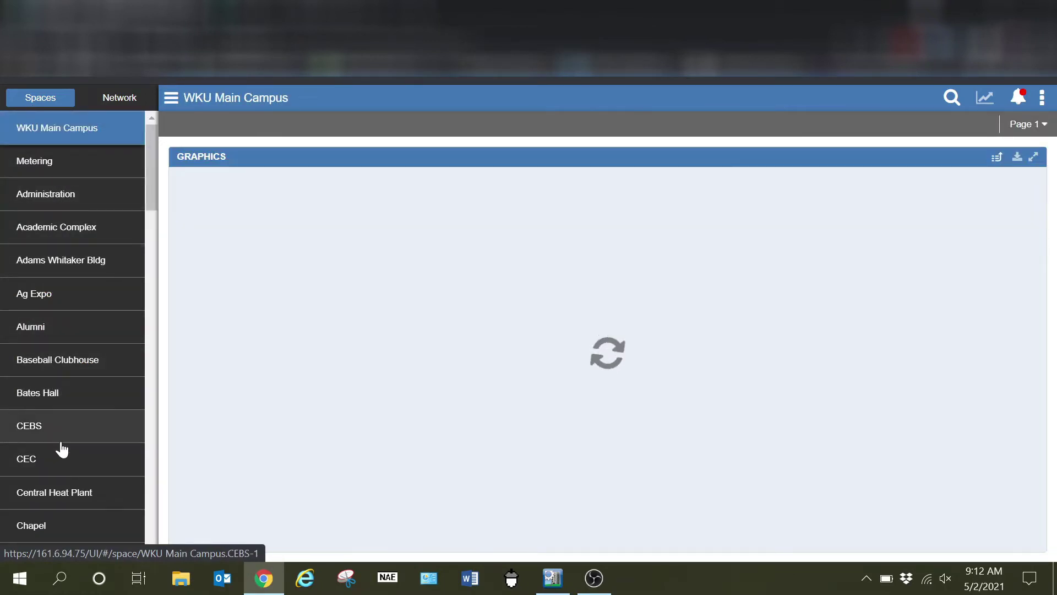
pyautogui.scroll(-3, 55, 437)
pyautogui.scroll(-6, 19, 378)
pyautogui.scroll(4, 47, 378)
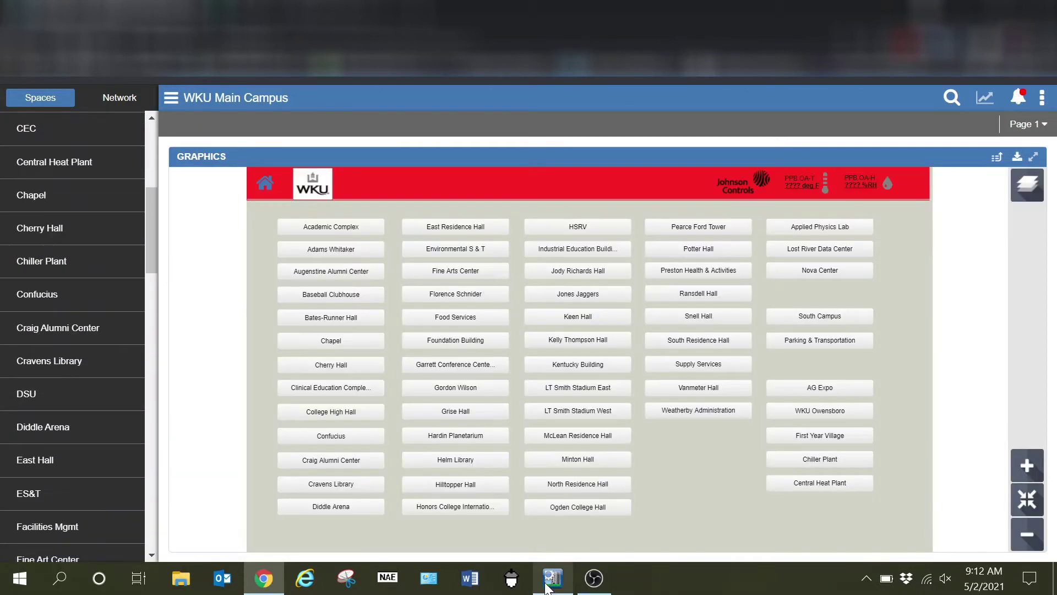
# Return to the System Configuration Tool and open the Wetherby building in the Spaces Tree Editor.
pyautogui.click(552, 577)
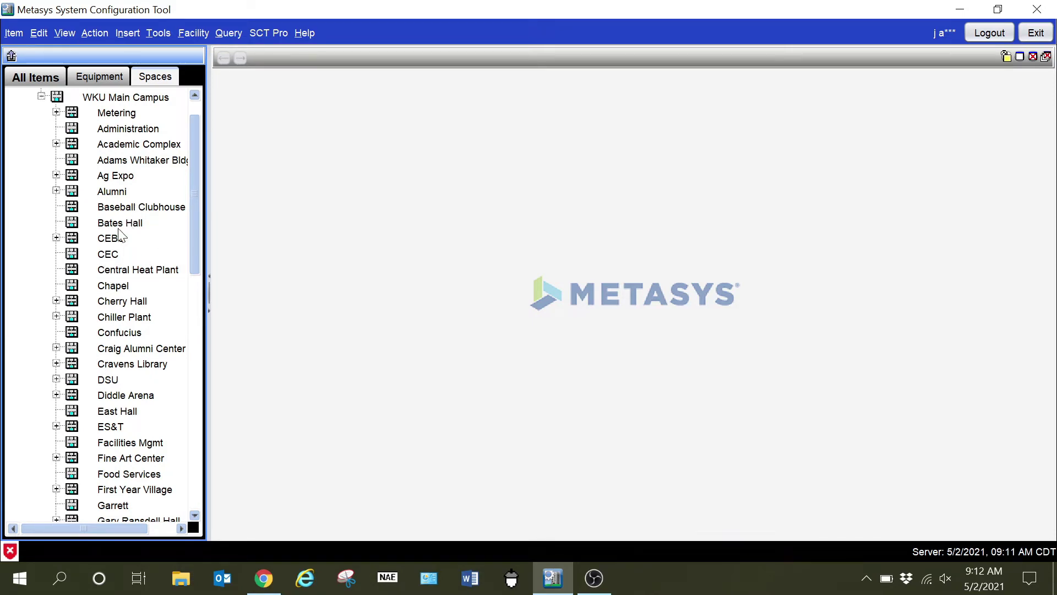
pyautogui.scroll(-10, 128, 284)
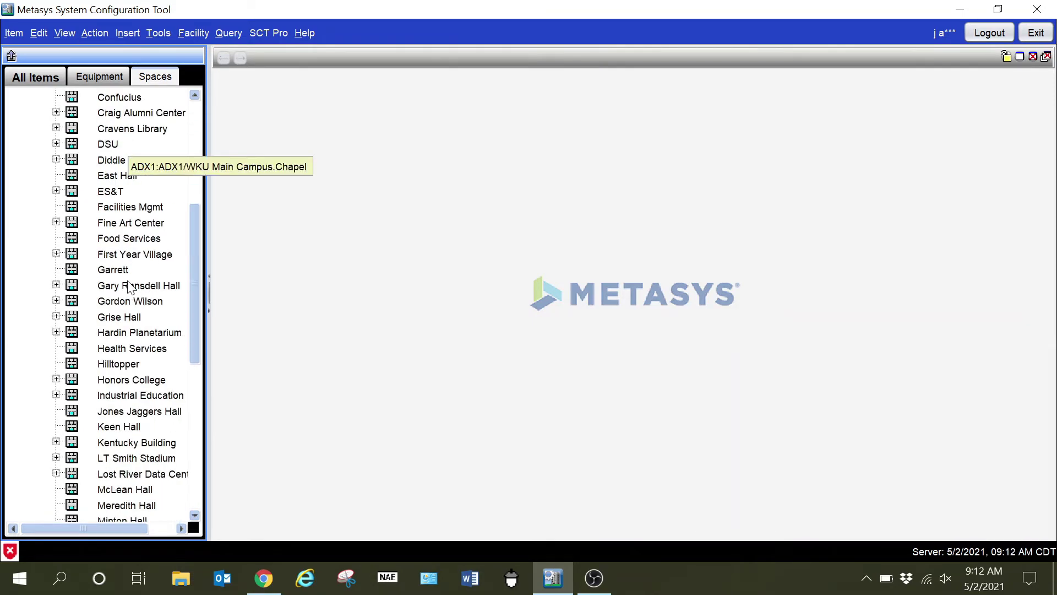
pyautogui.scroll(-3, 127, 283)
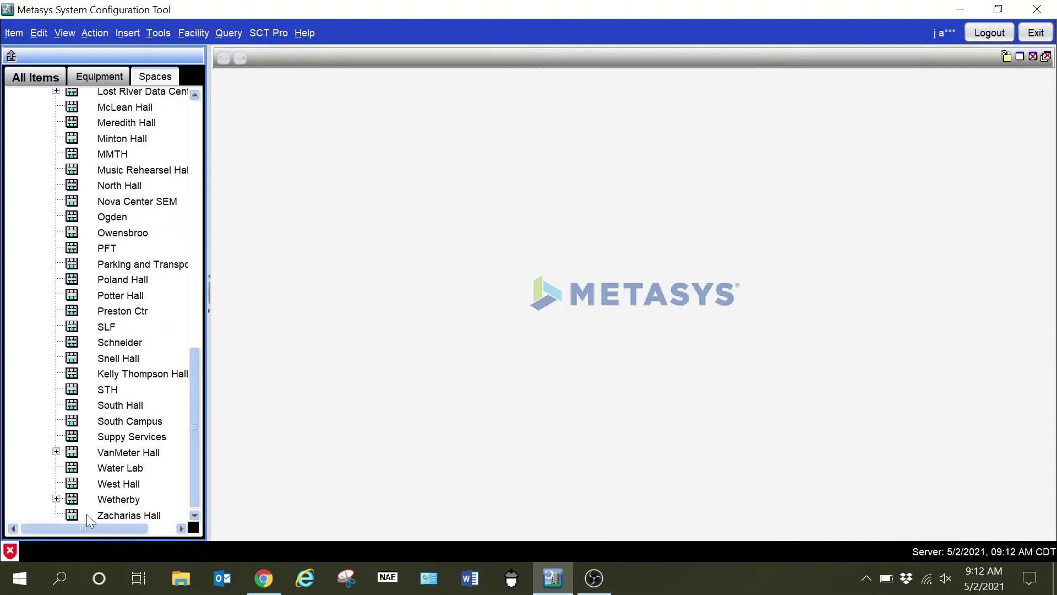
pyautogui.click(105, 500)
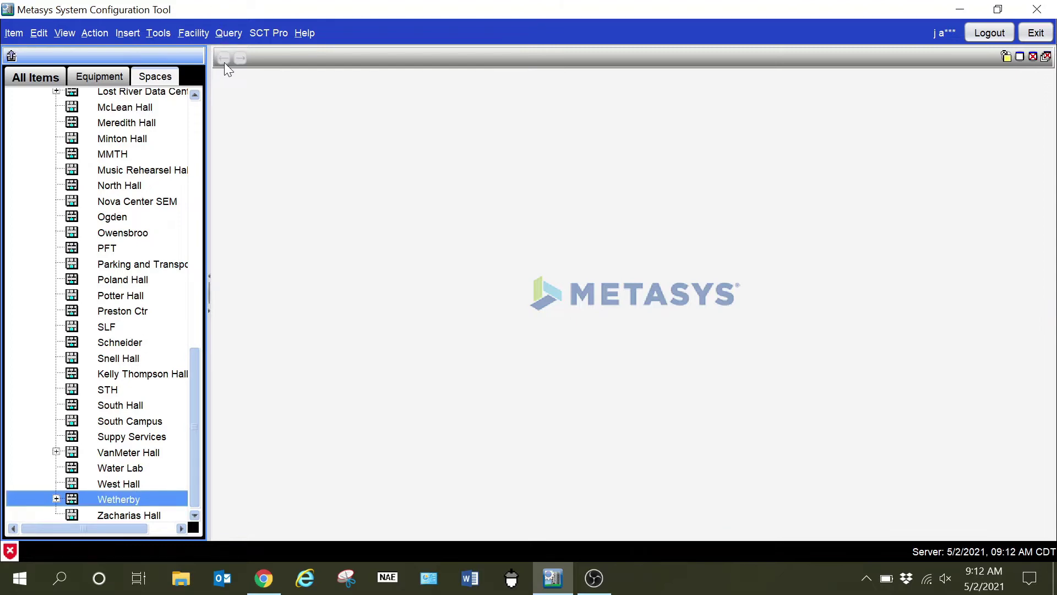
pyautogui.click(190, 35)
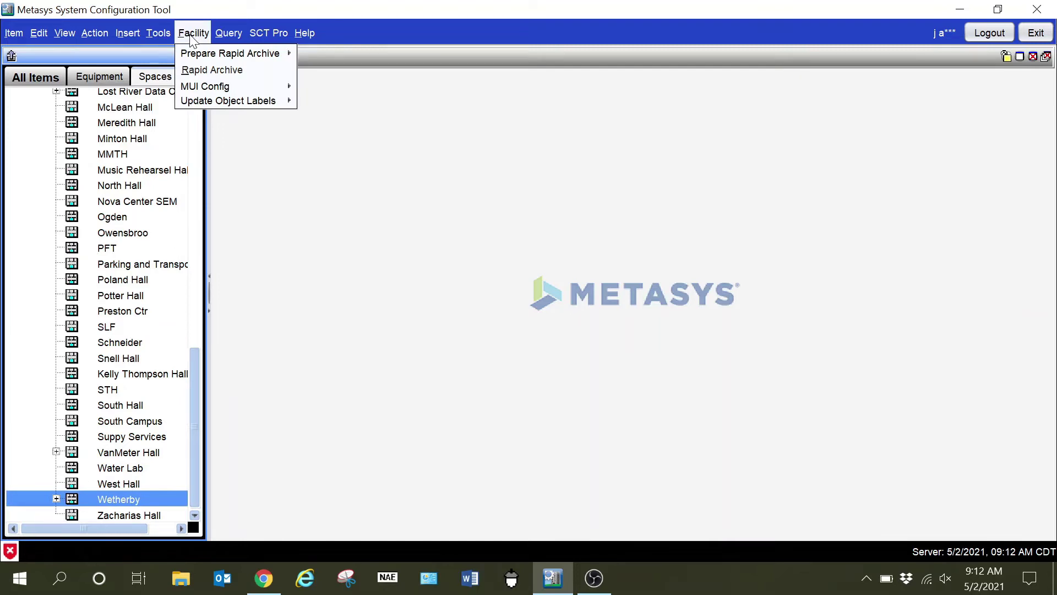
pyautogui.moveTo(201, 56)
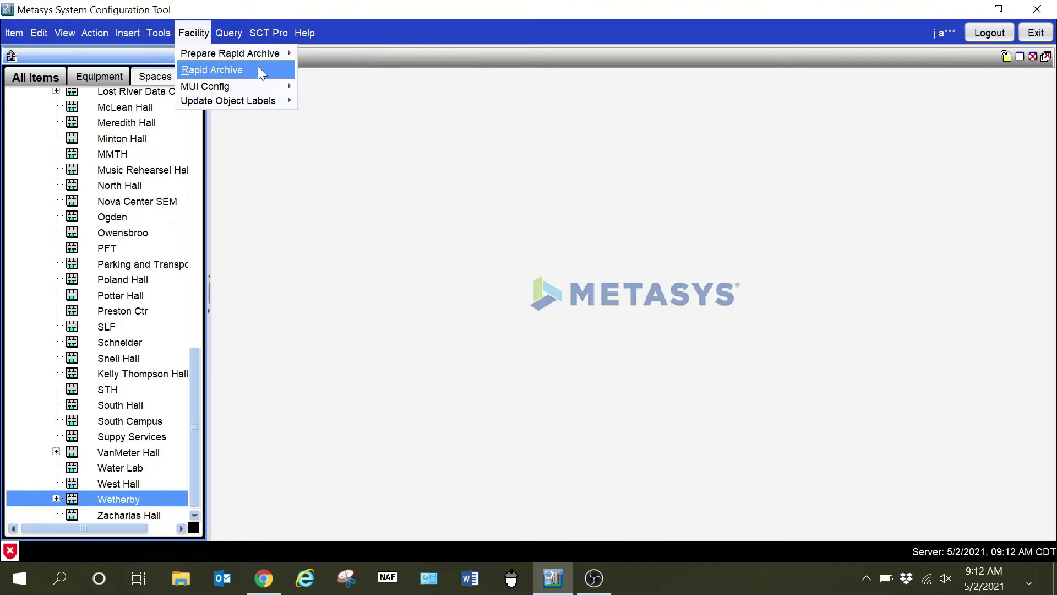
pyautogui.moveTo(250, 87)
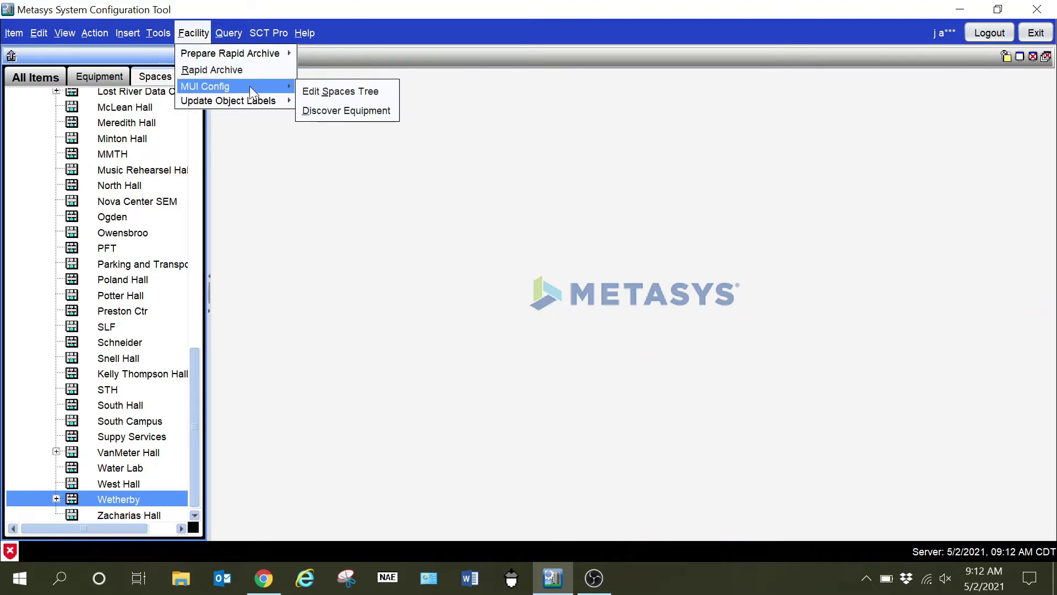
pyautogui.click(330, 92)
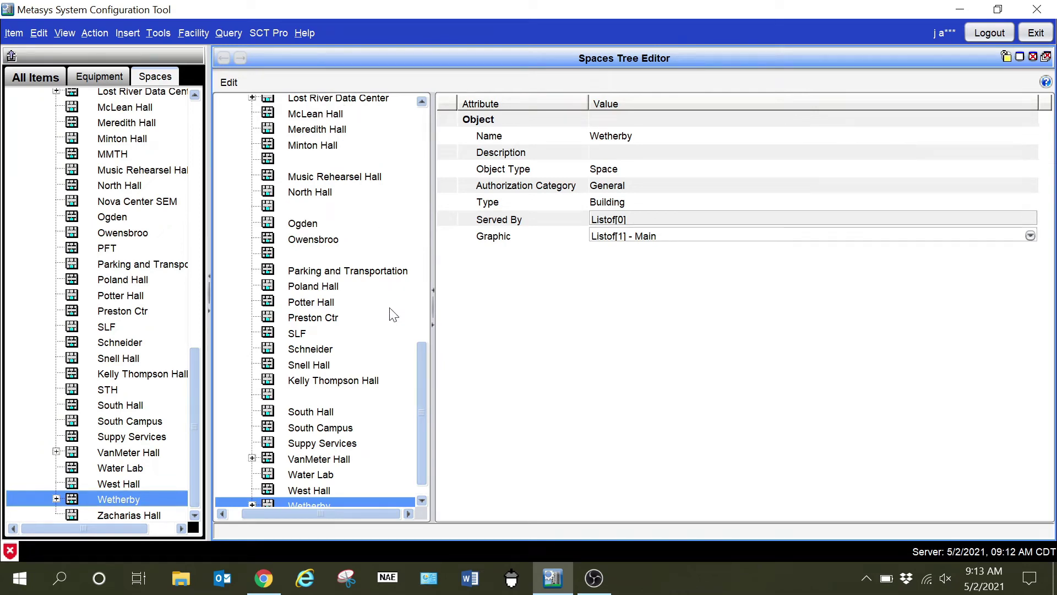
pyautogui.scroll(-1, 379, 361)
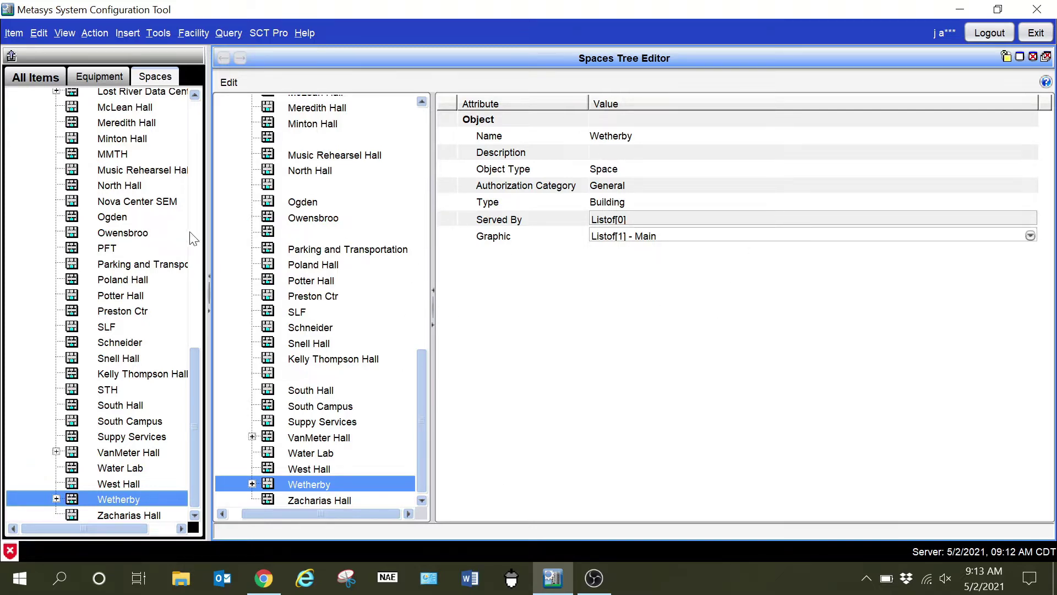
pyautogui.click(229, 83)
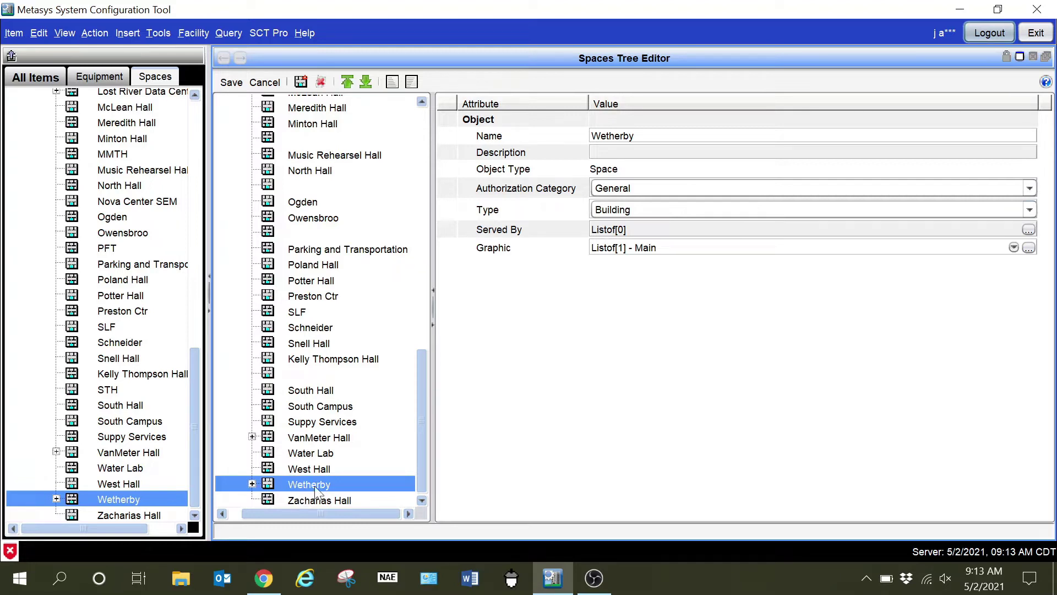
pyautogui.click(301, 83)
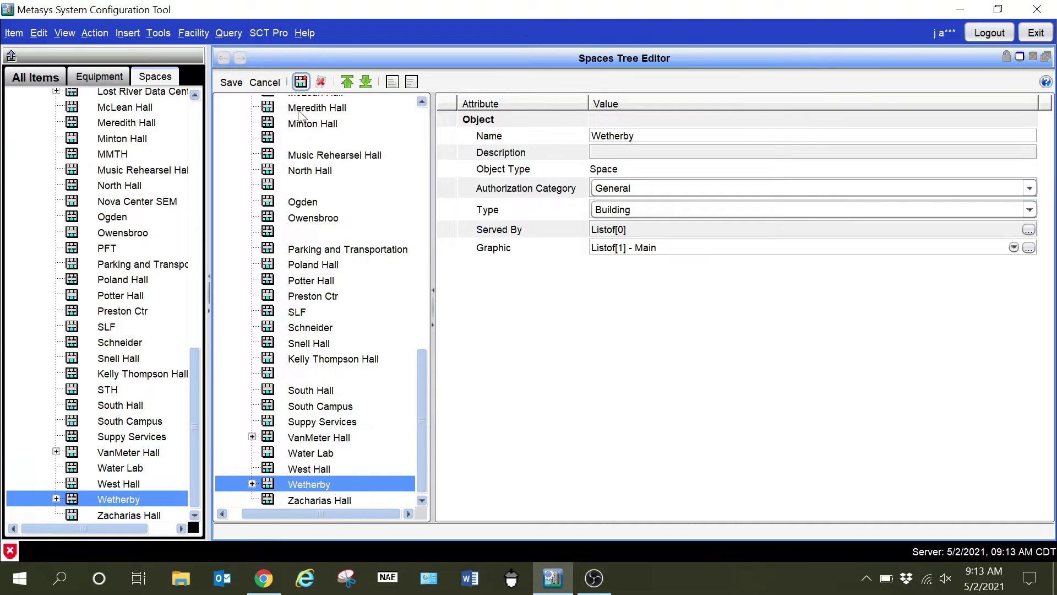
pyautogui.click(252, 484)
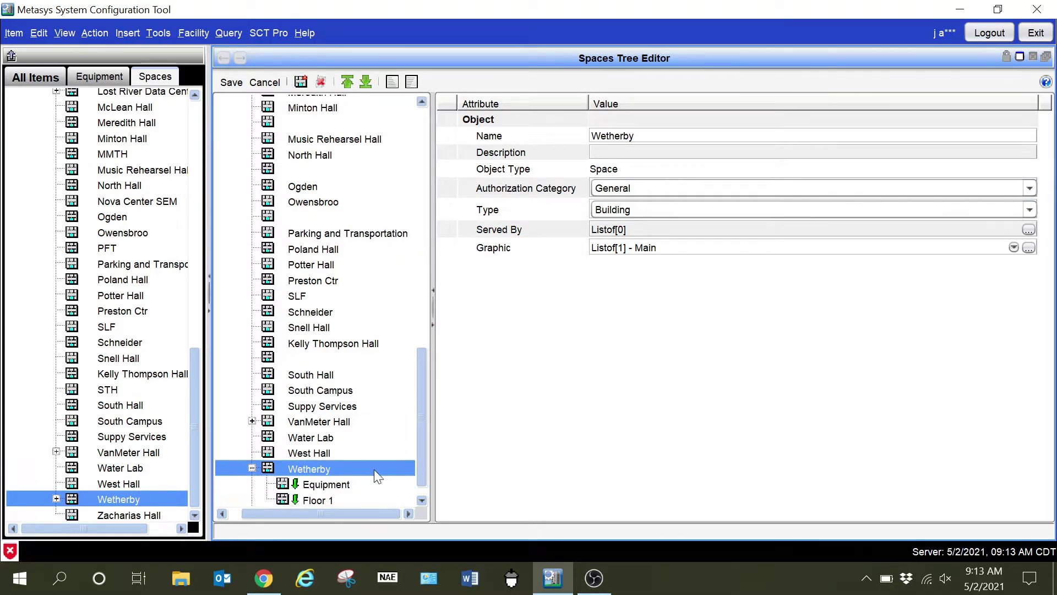
pyautogui.scroll(-1, 385, 467)
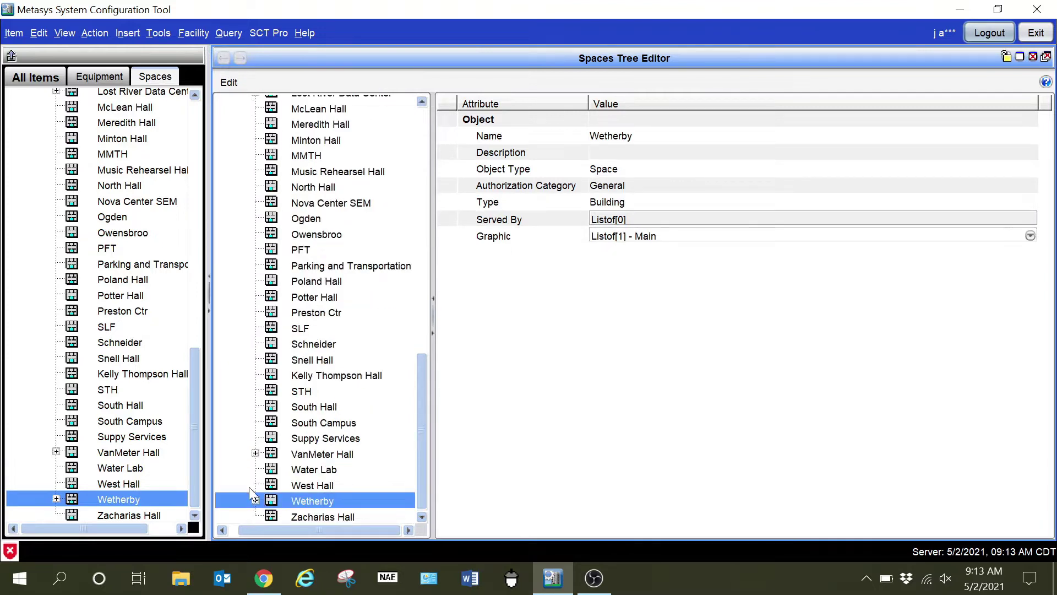
# Put the Spaces Tree Editor in edit mode and add a child space under Wetherby.
pyautogui.click(255, 500)
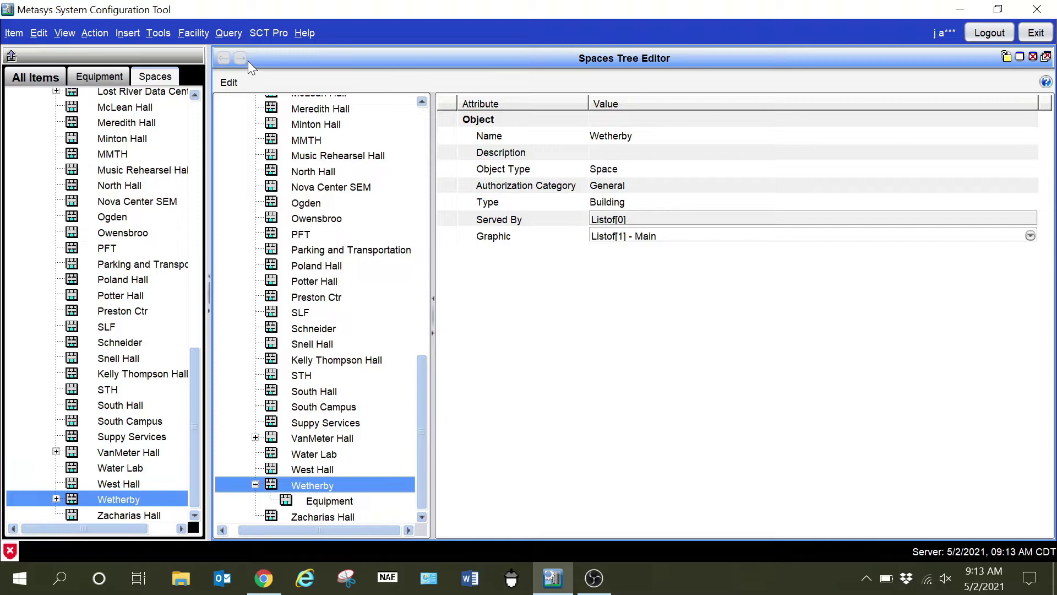
pyautogui.click(221, 82)
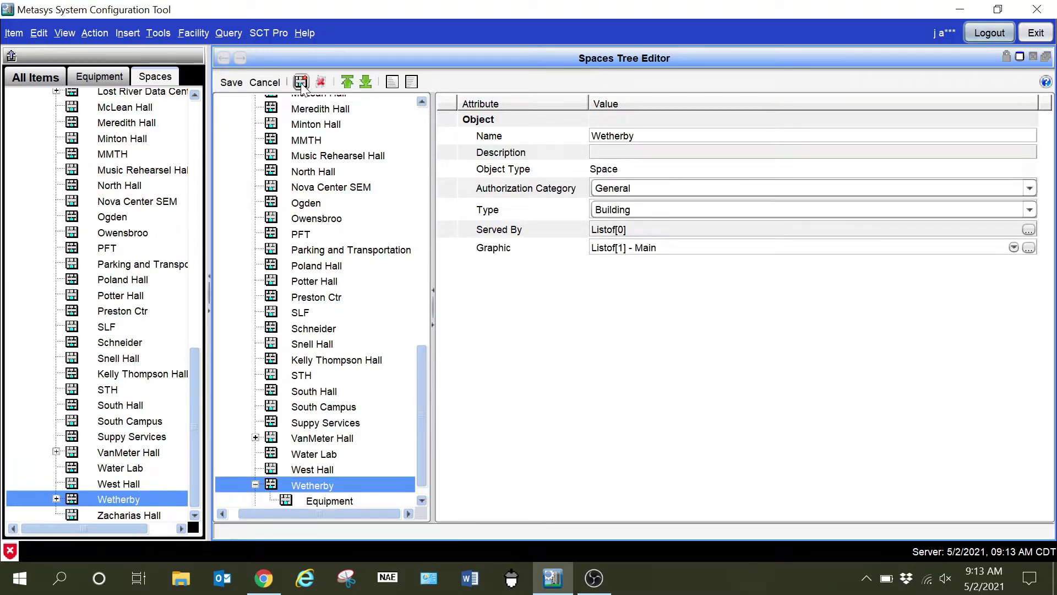
pyautogui.click(300, 82)
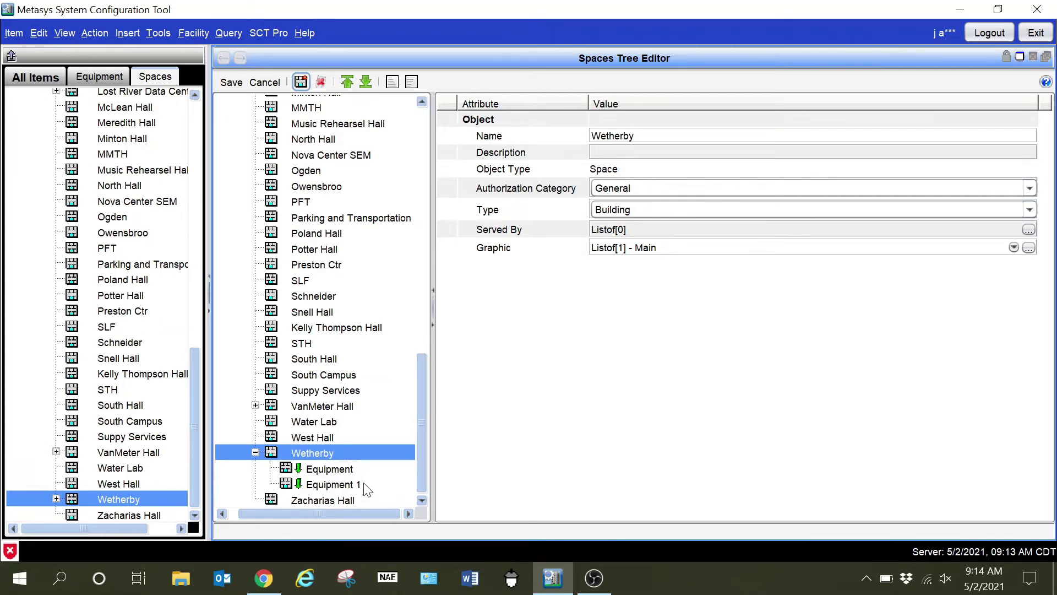
# Rename Wetherby's Equipment 1 space as Basement and move it above the Equipment space.
pyautogui.click(338, 486)
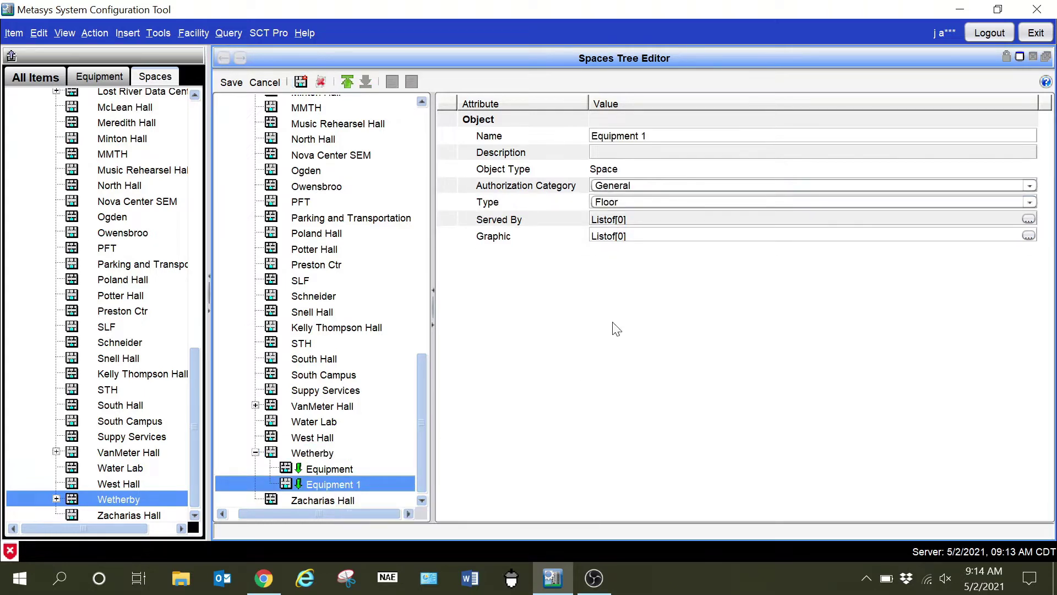
pyautogui.doubleClick(675, 137)
pyautogui.tripleClick(675, 138)
pyautogui.press('BackSpace')
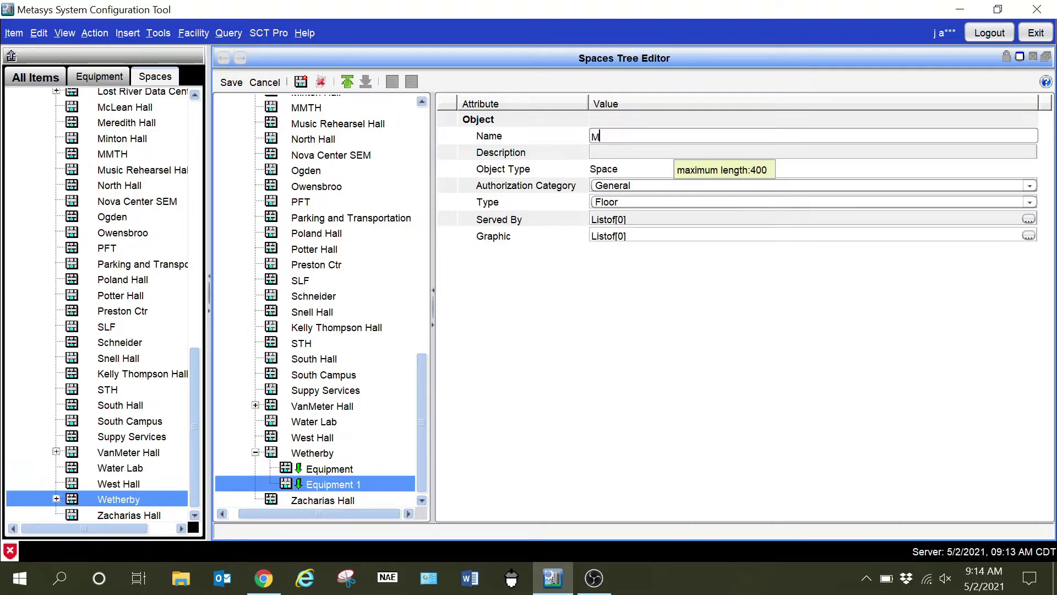
pyautogui.write('M')
pyautogui.press('BackSpace')
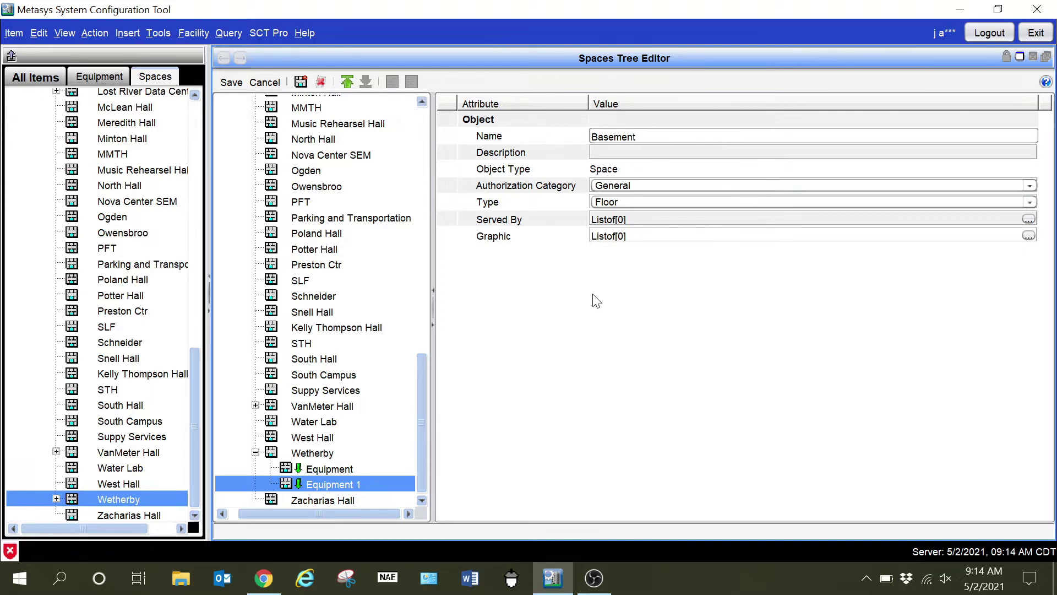
pyautogui.press('Tab')
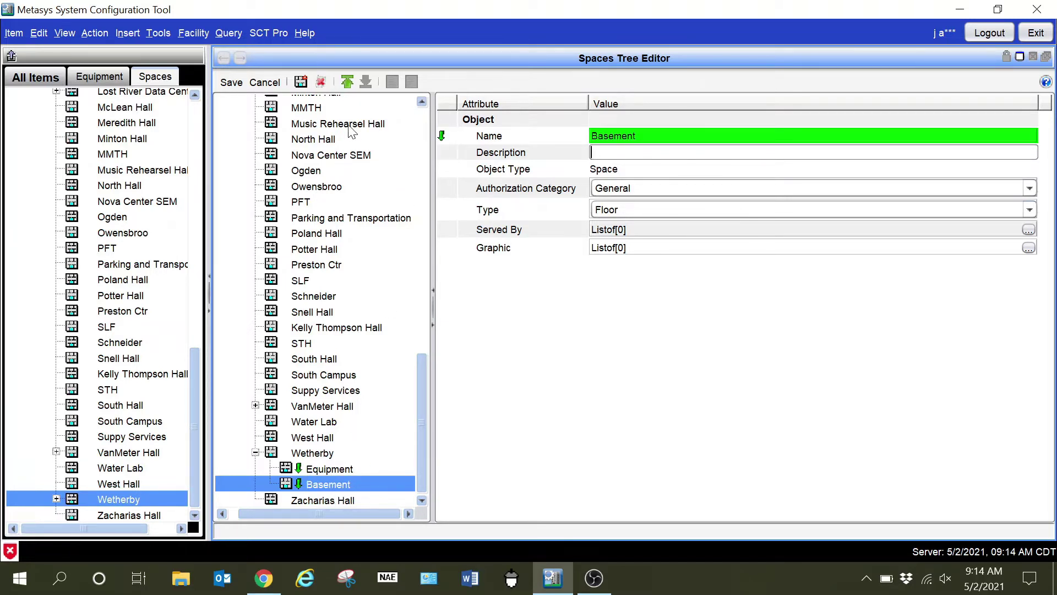
pyautogui.click(345, 82)
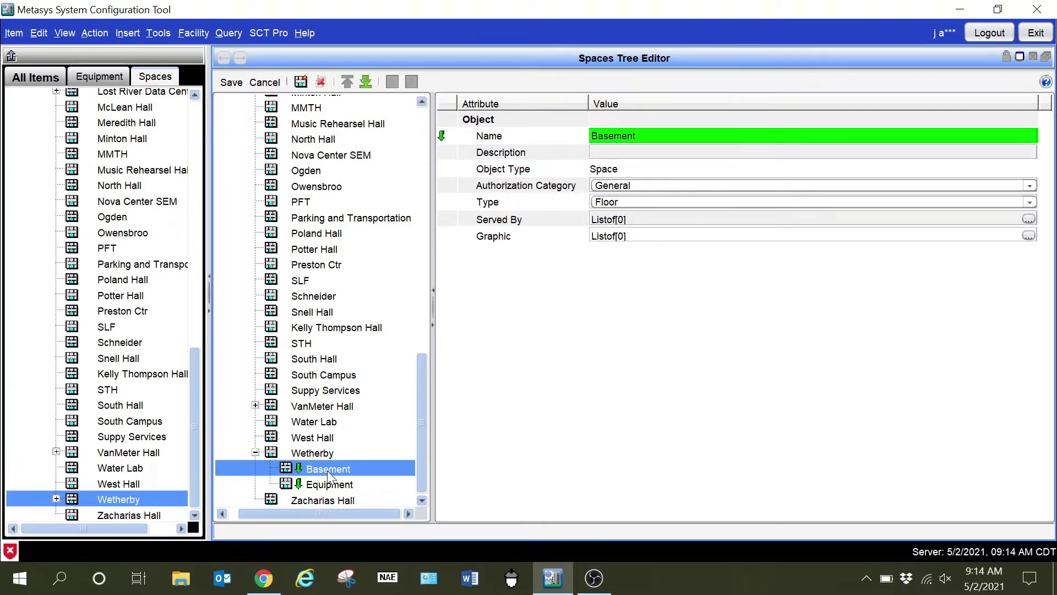
# Add another child space under the Wetherby building.
pyautogui.click(313, 453)
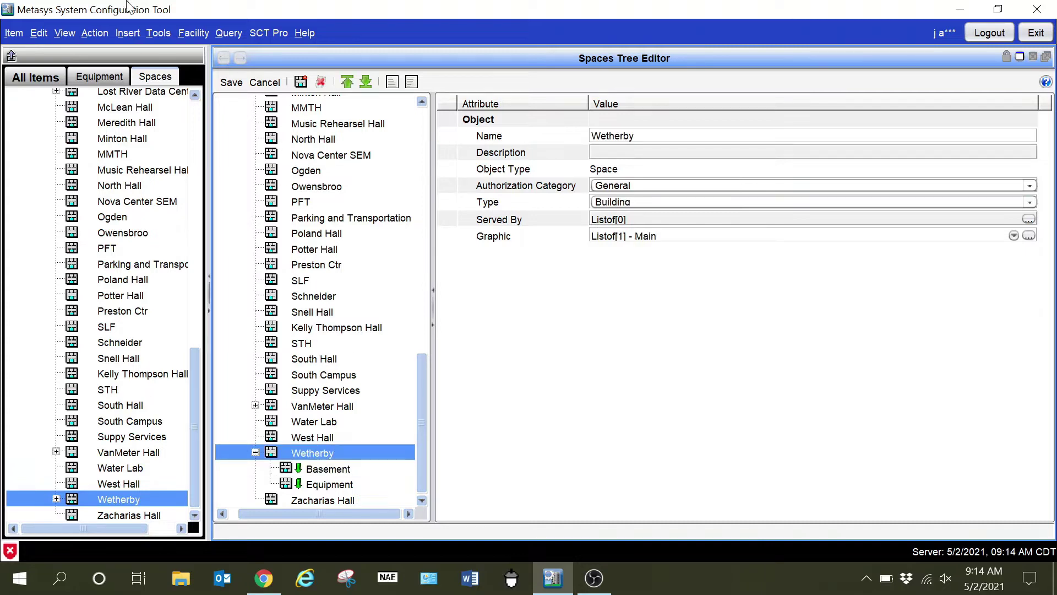
pyautogui.click(300, 82)
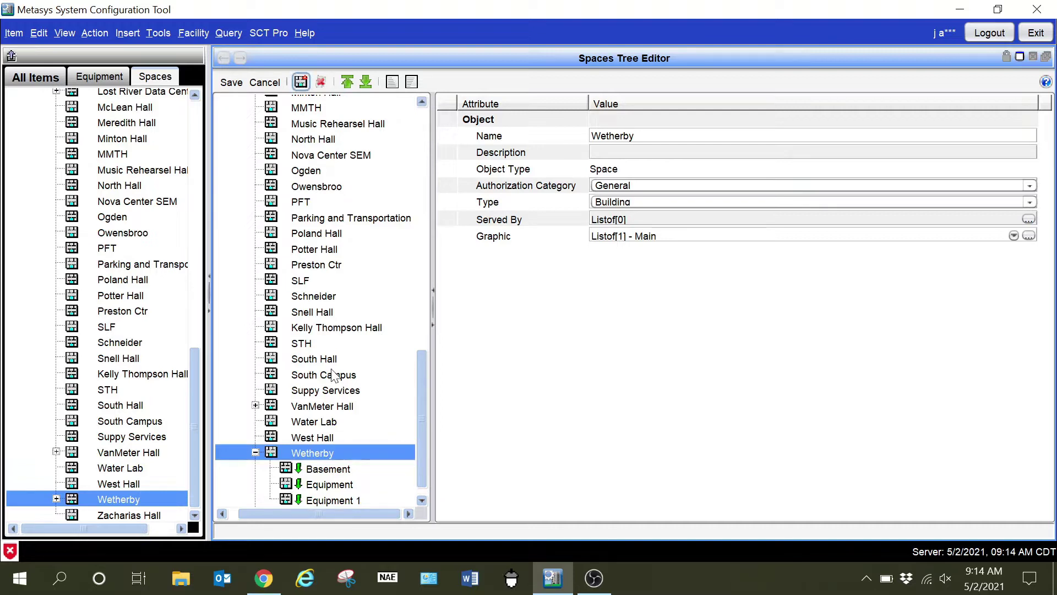
pyautogui.scroll(-1, 337, 407)
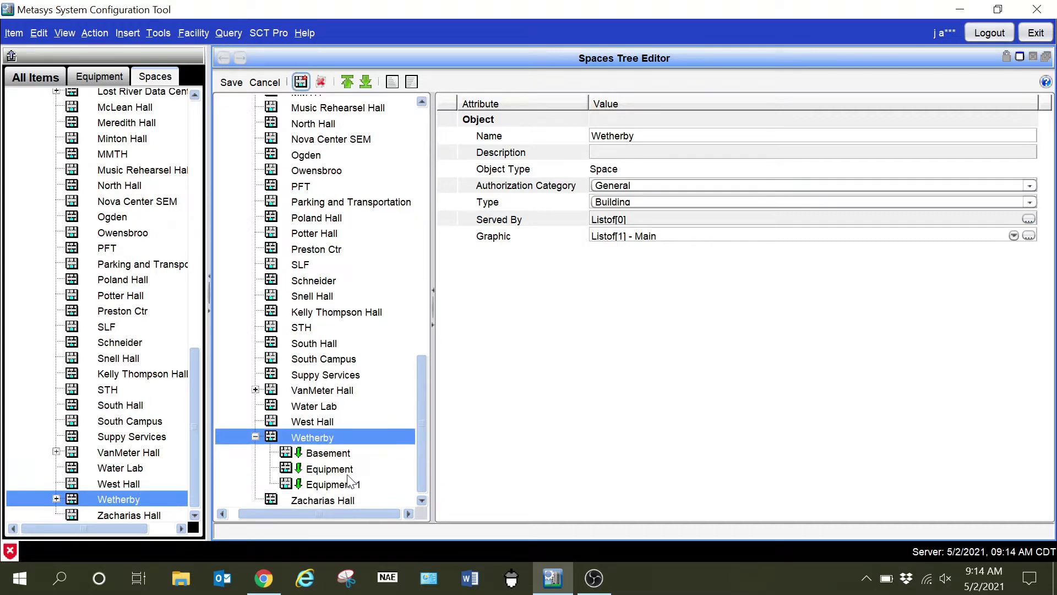
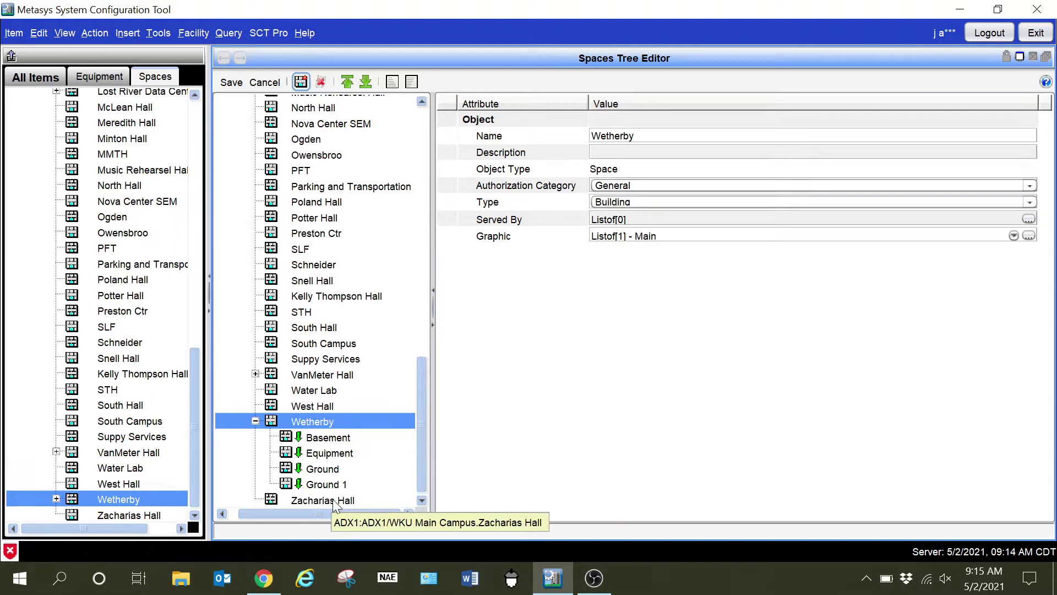
# Rename Wetherby's Ground 1 space as 1st Floor.
pyautogui.click(319, 484)
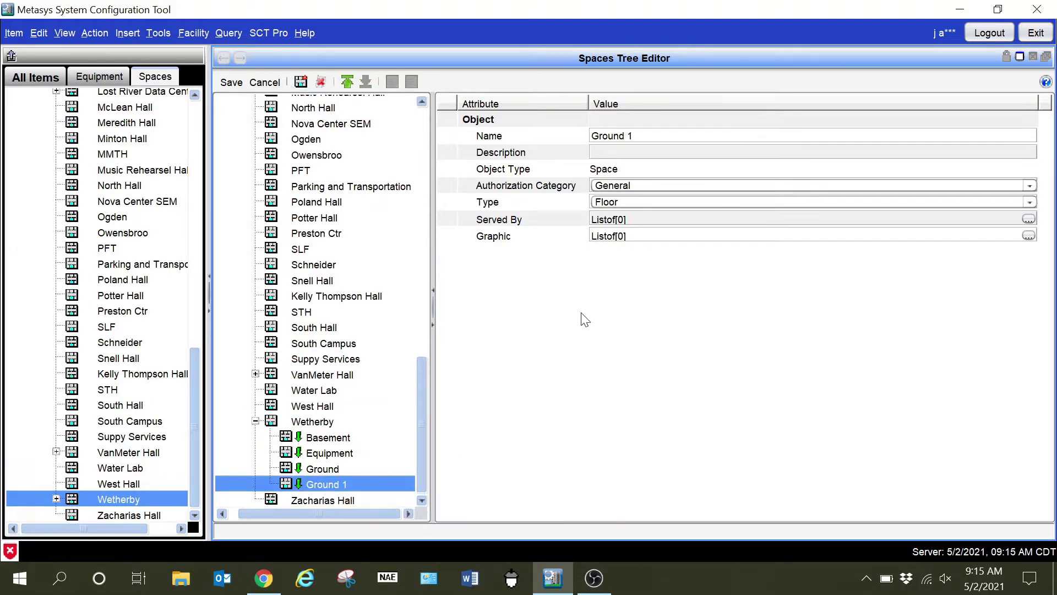
pyautogui.doubleClick(664, 136)
pyautogui.hotkey('ctrl', 'a')
pyautogui.write('1')
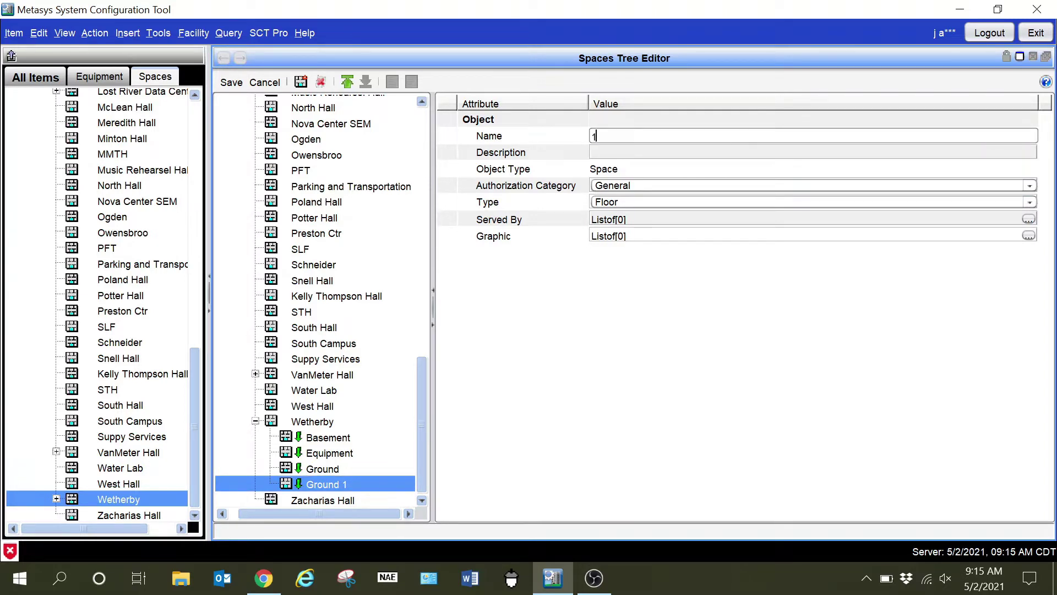
pyautogui.write('st Floor')
pyautogui.press('Return')
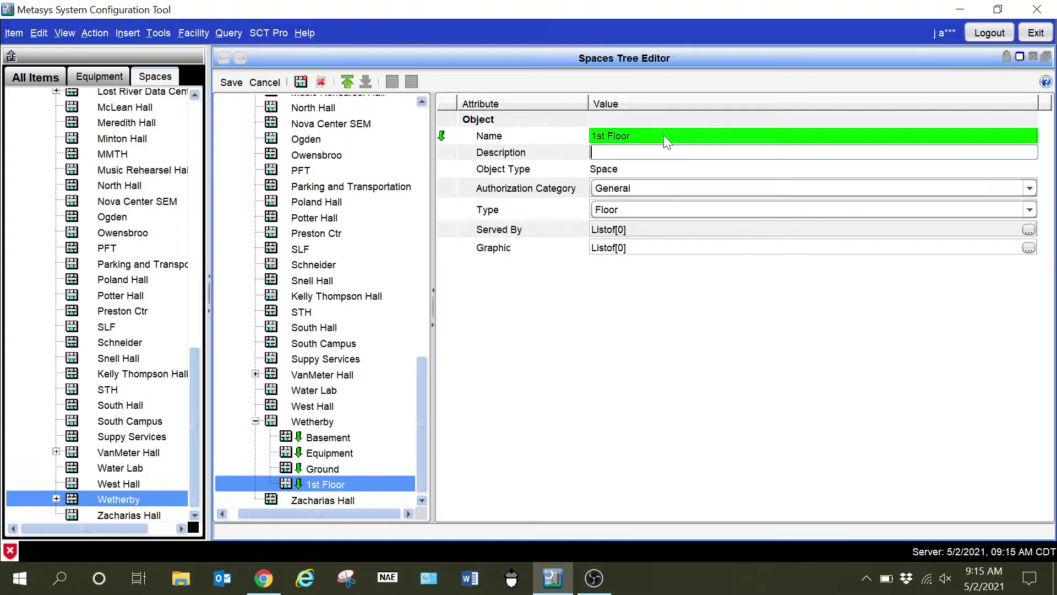
# Add another child space under the Wetherby building and name it 2nd Floor.
pyautogui.click(326, 425)
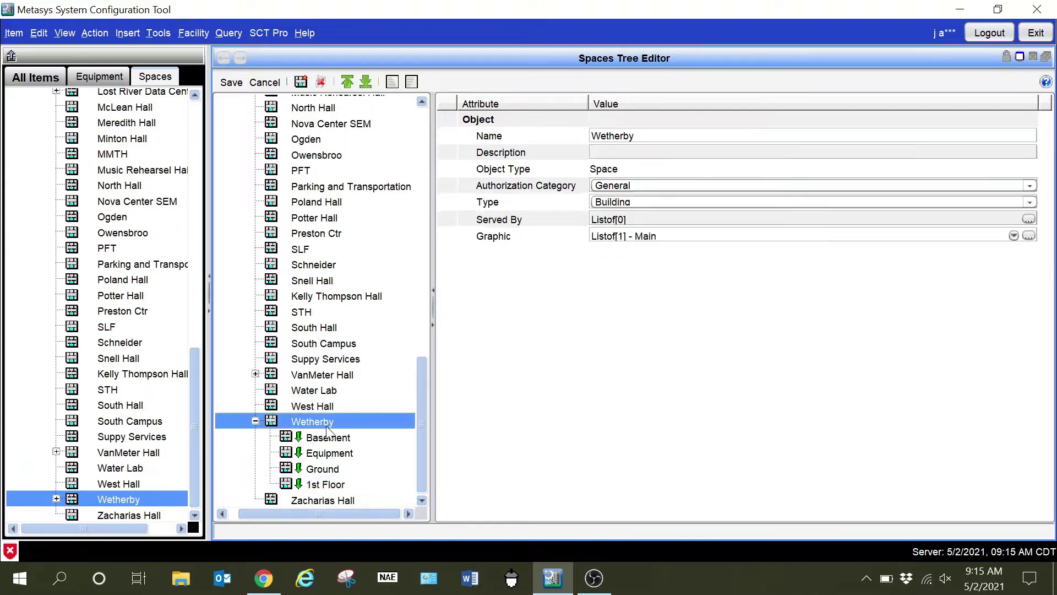
pyautogui.click(300, 82)
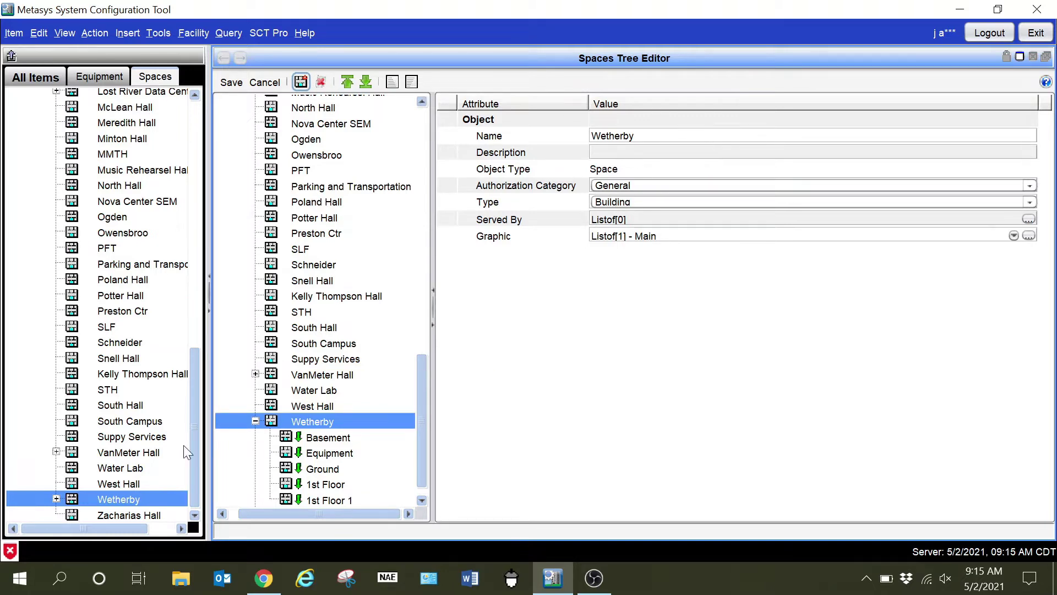
pyautogui.click(336, 499)
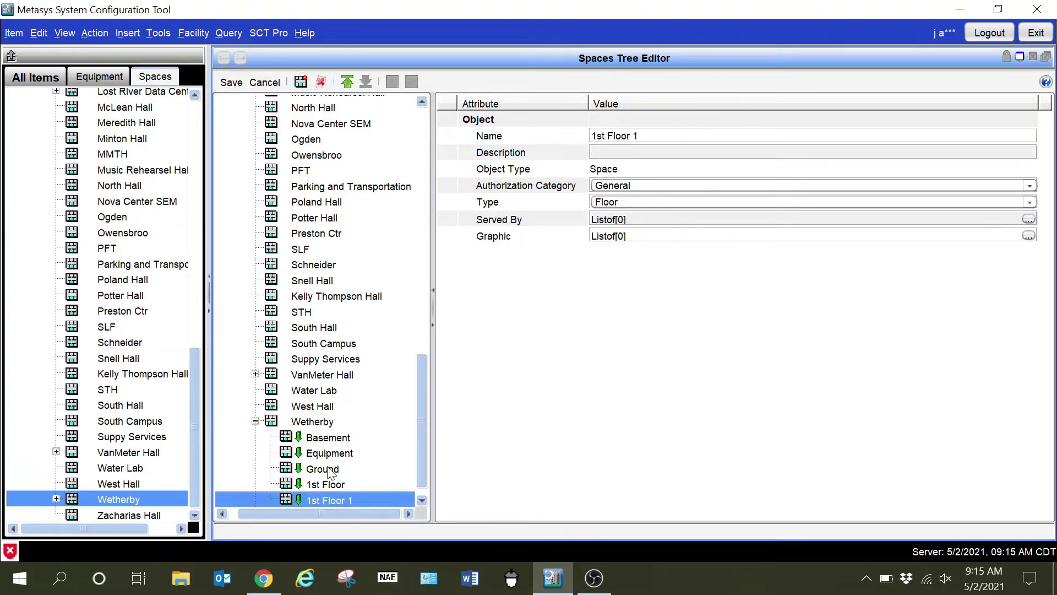
pyautogui.click(690, 136)
pyautogui.hotkey('ctrl', 'a')
pyautogui.write('2')
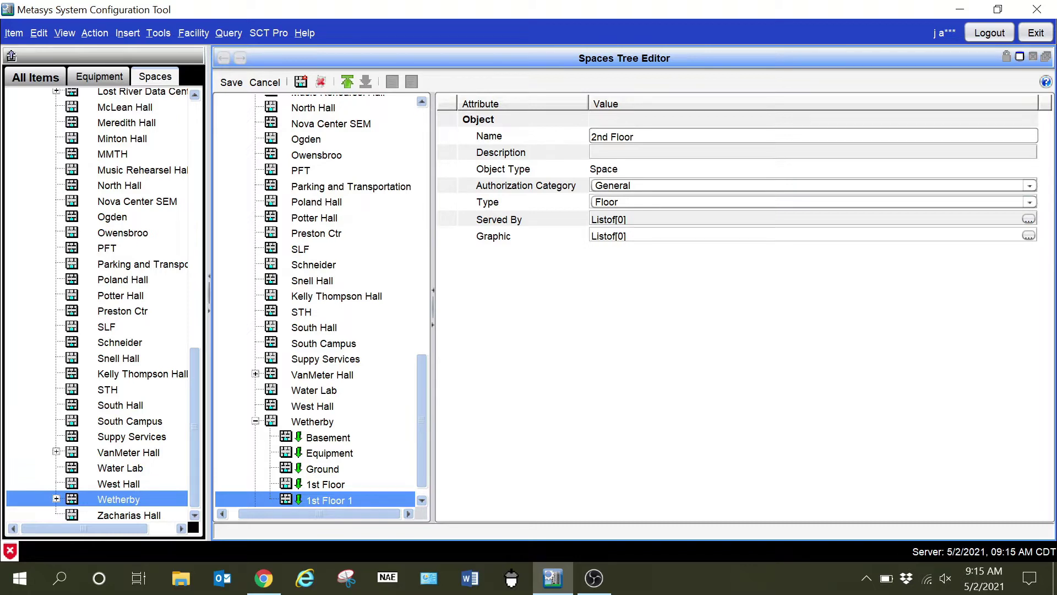
pyautogui.write('nd Floor')
pyautogui.press('Tab')
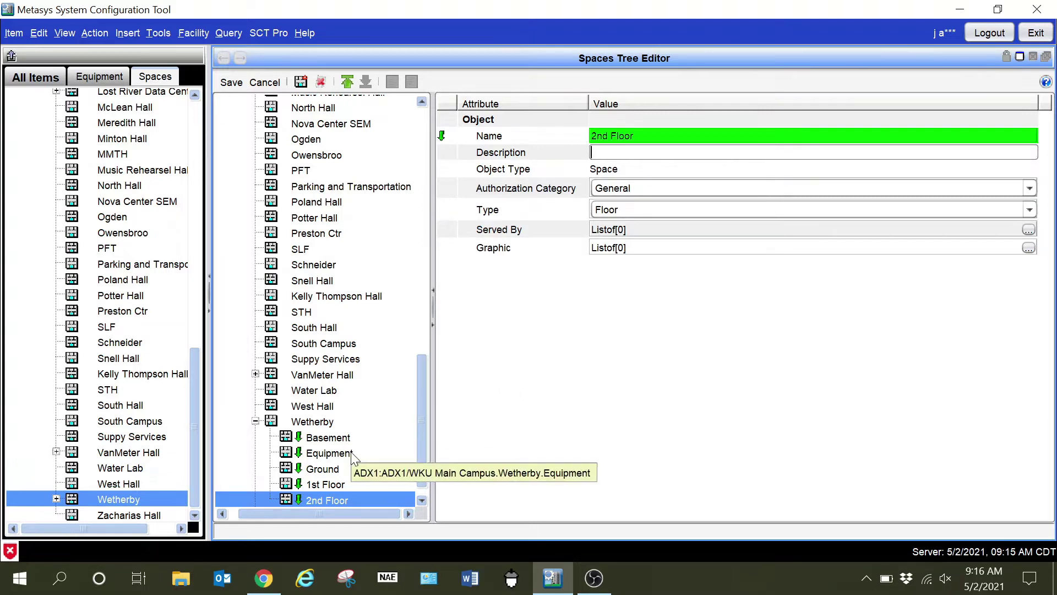
# Add a further child space named 3rd Floor under Wetherby and save the spaces tree.
pyautogui.click(309, 423)
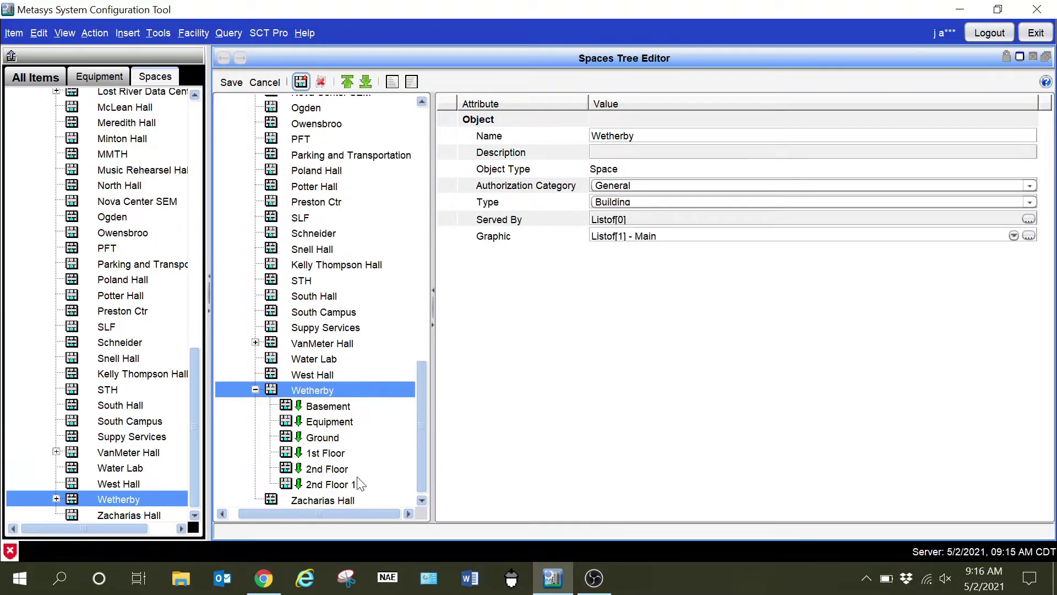
pyautogui.click(648, 137)
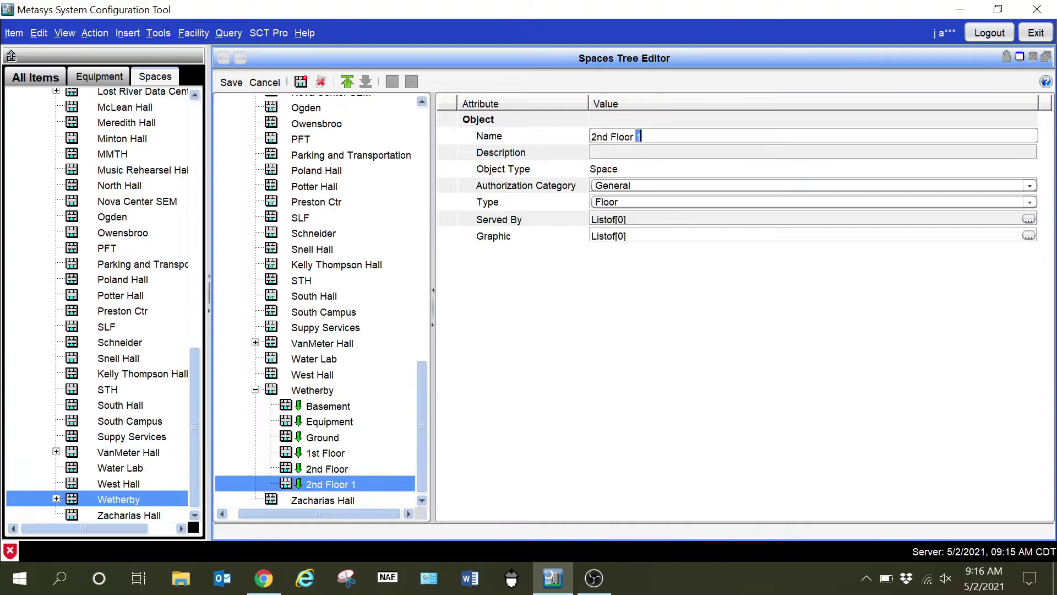
pyautogui.tripleClick(640, 136)
pyautogui.write('3')
pyautogui.press('Return')
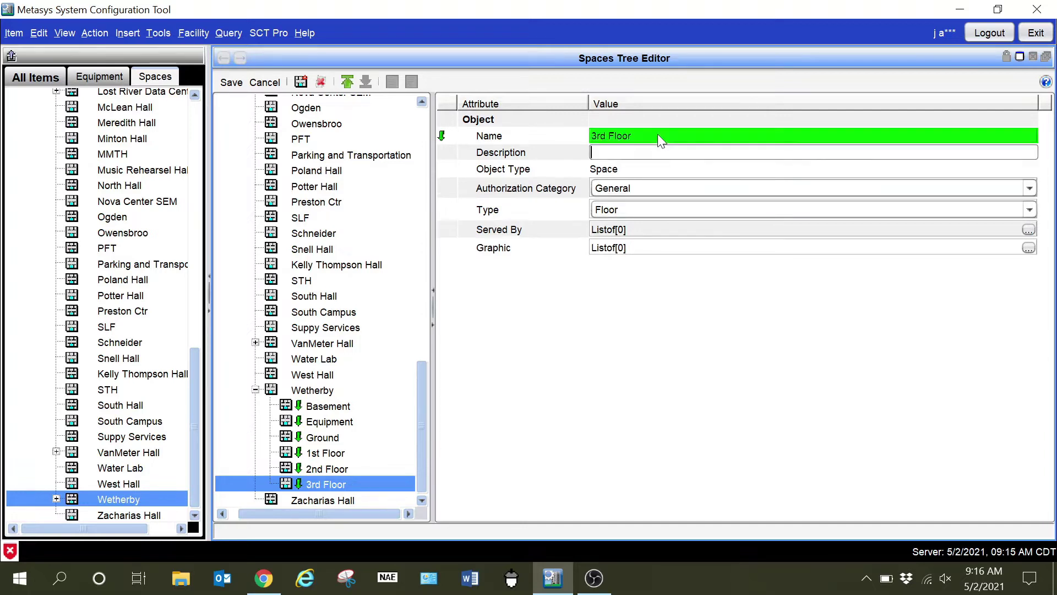
pyautogui.click(231, 84)
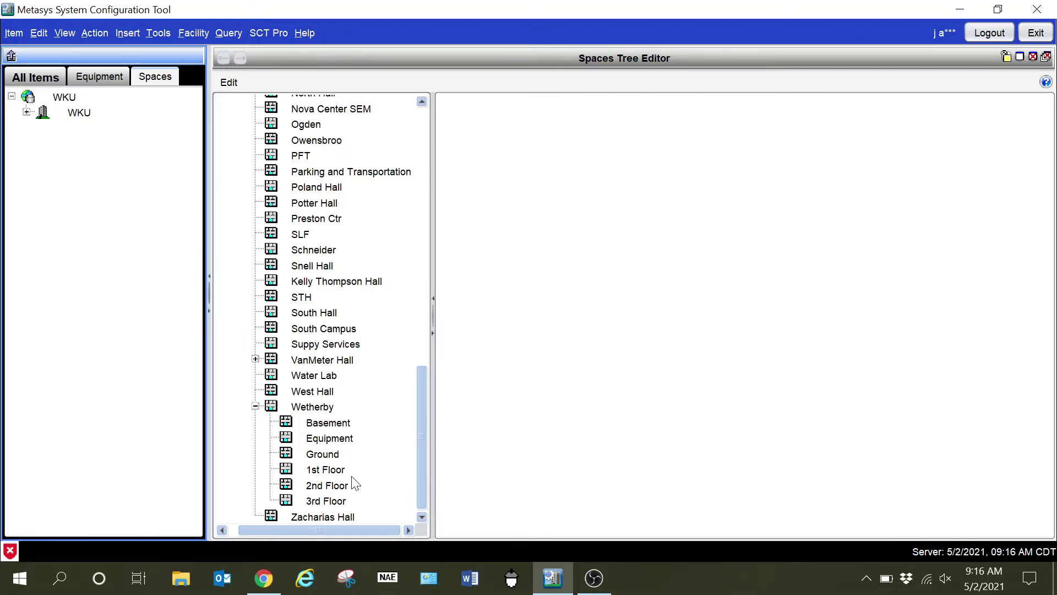
# Edit the spaces tree again, move Wetherby's Equipment space down below 3rd Floor, and save.
pyautogui.click(229, 82)
pyautogui.scroll(-1, 278, 327)
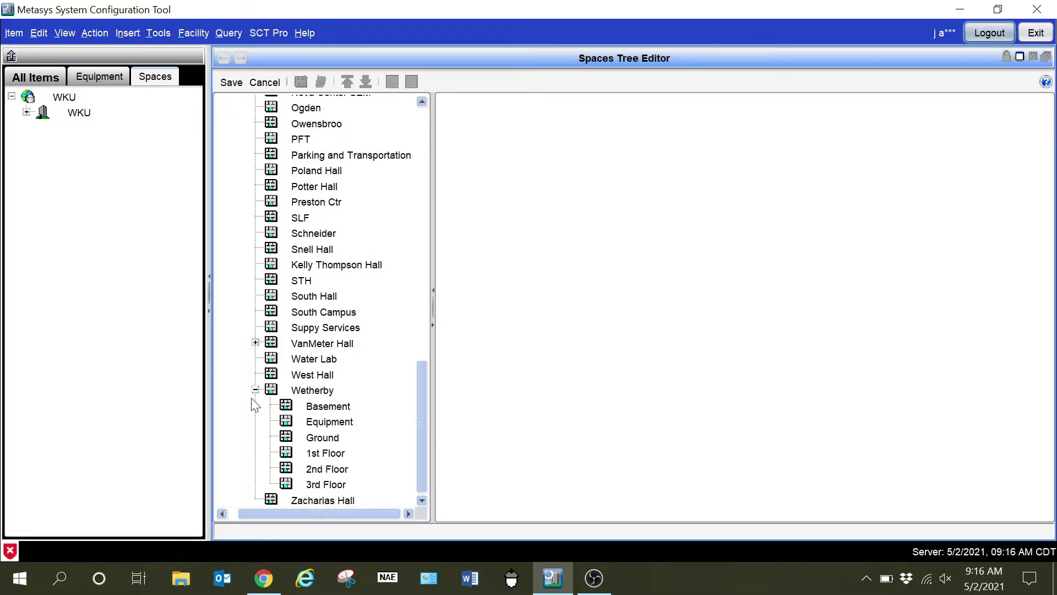
pyautogui.click(339, 428)
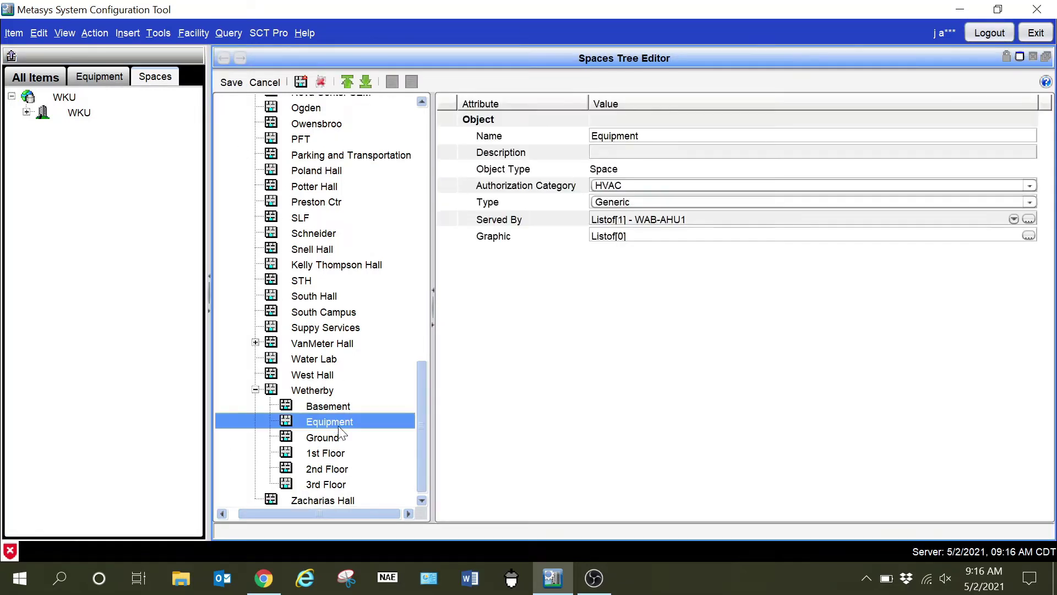
pyautogui.click(363, 83)
pyautogui.click(365, 83)
pyautogui.click(365, 82)
pyautogui.click(365, 83)
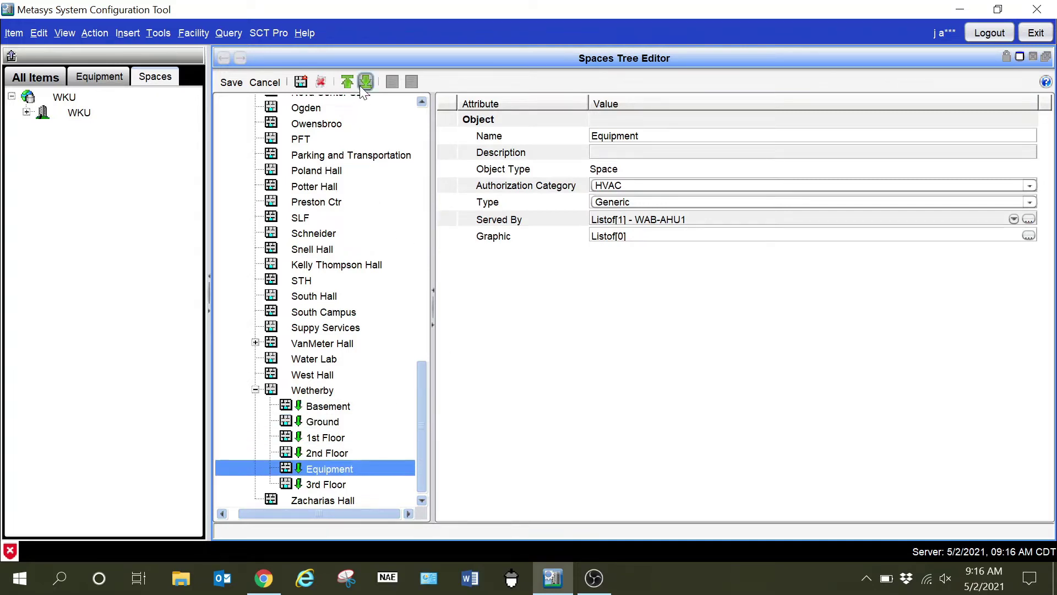
pyautogui.click(235, 82)
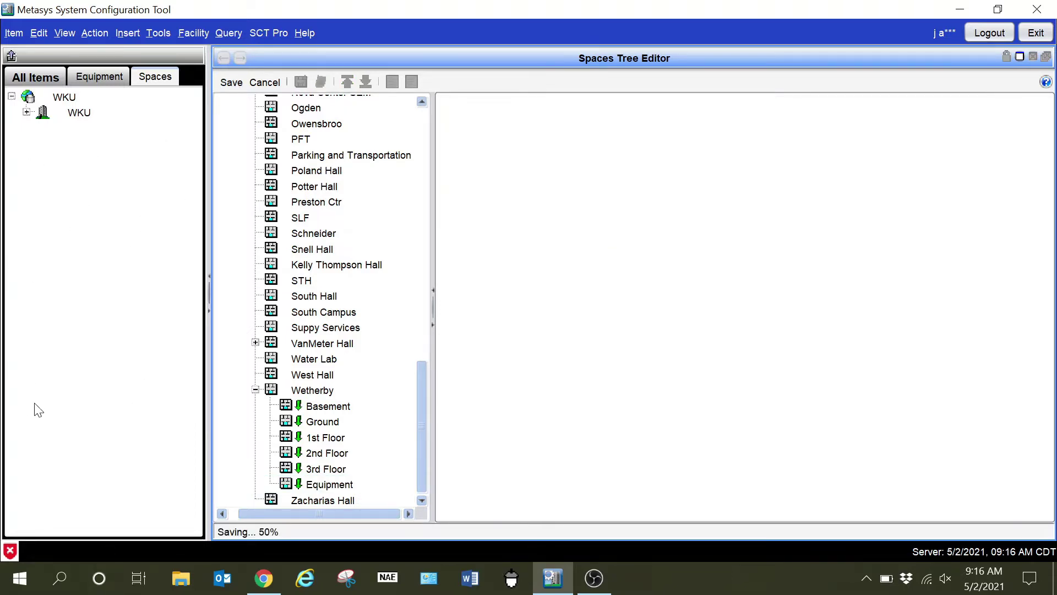
pyautogui.click(27, 112)
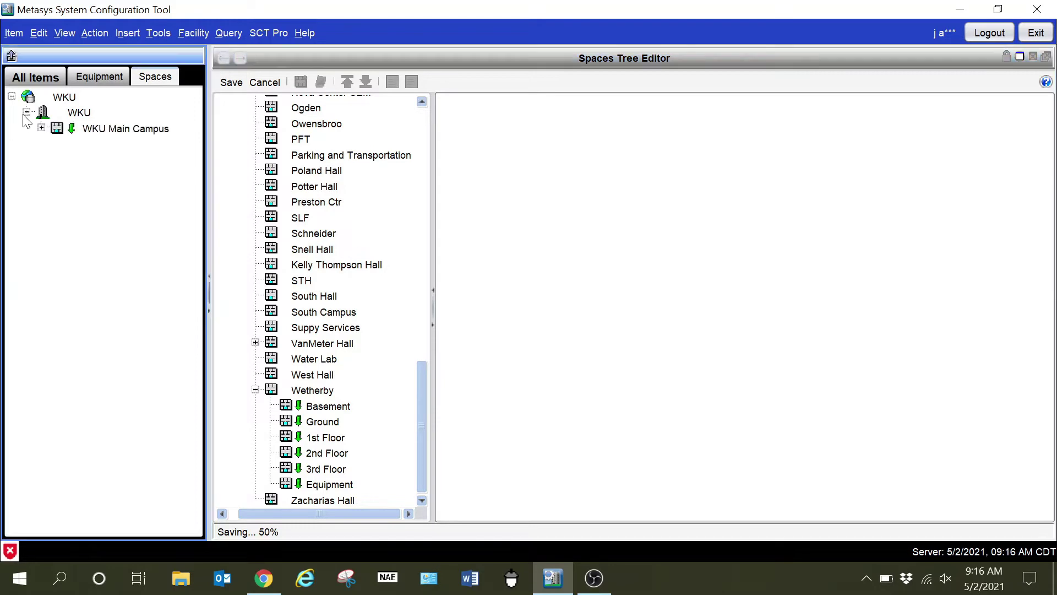
pyautogui.click(41, 127)
pyautogui.scroll(-10, 71, 253)
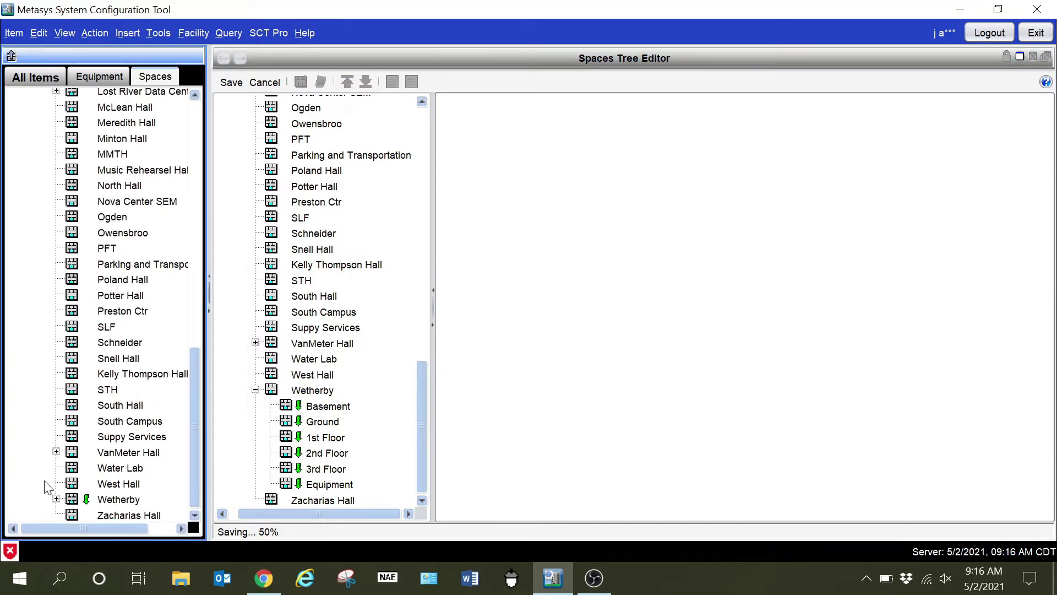
pyautogui.click(56, 499)
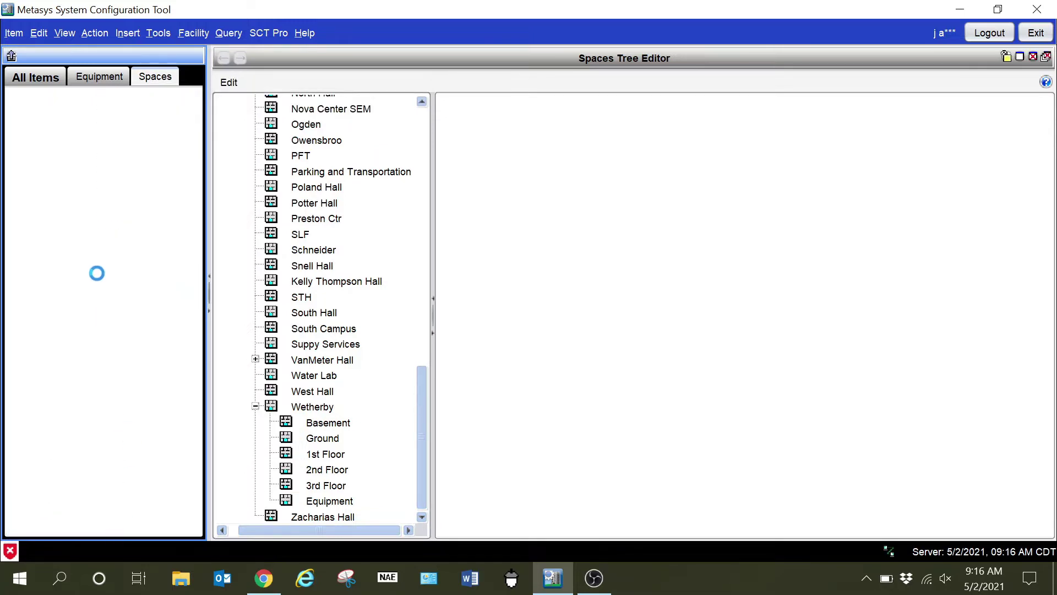
# Expand WKU Main Campus and Wetherby in the Spaces navigation tree to check Wetherby's child spaces and their order.
pyautogui.click(28, 113)
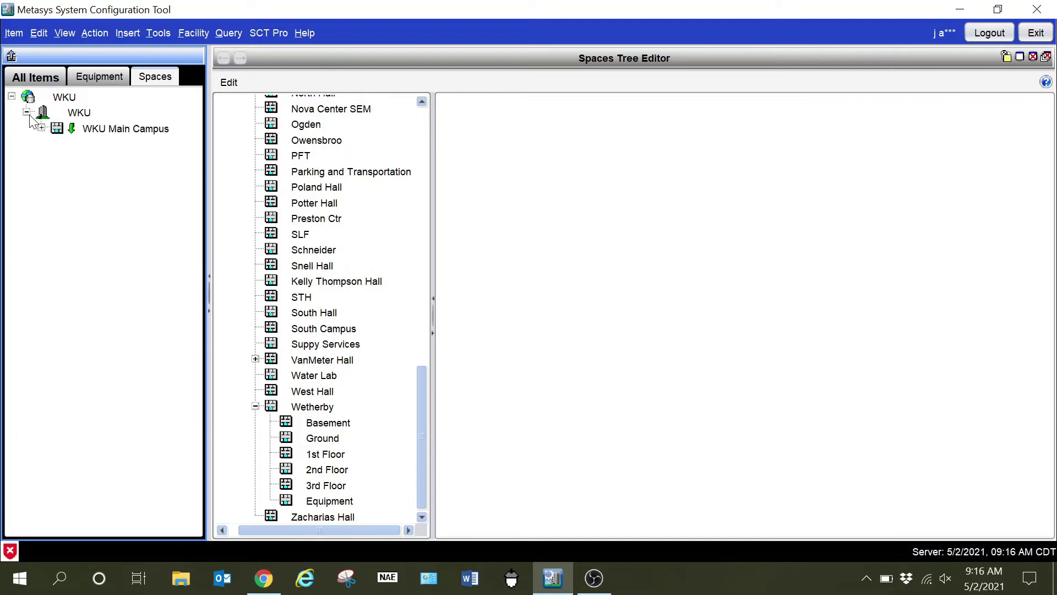
pyautogui.click(42, 129)
pyautogui.scroll(-4, 99, 286)
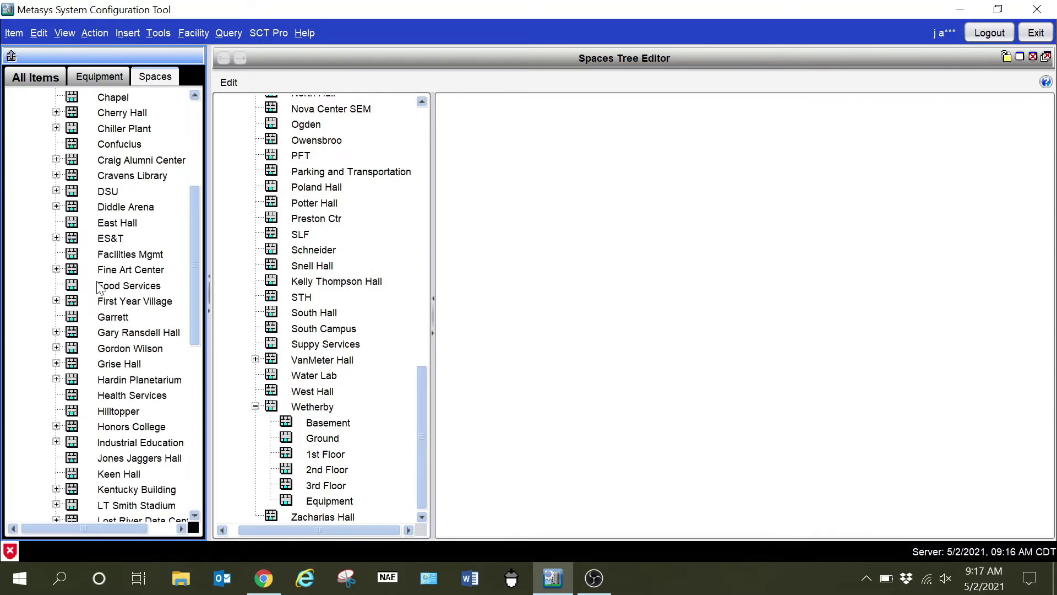
pyautogui.scroll(-9, 99, 287)
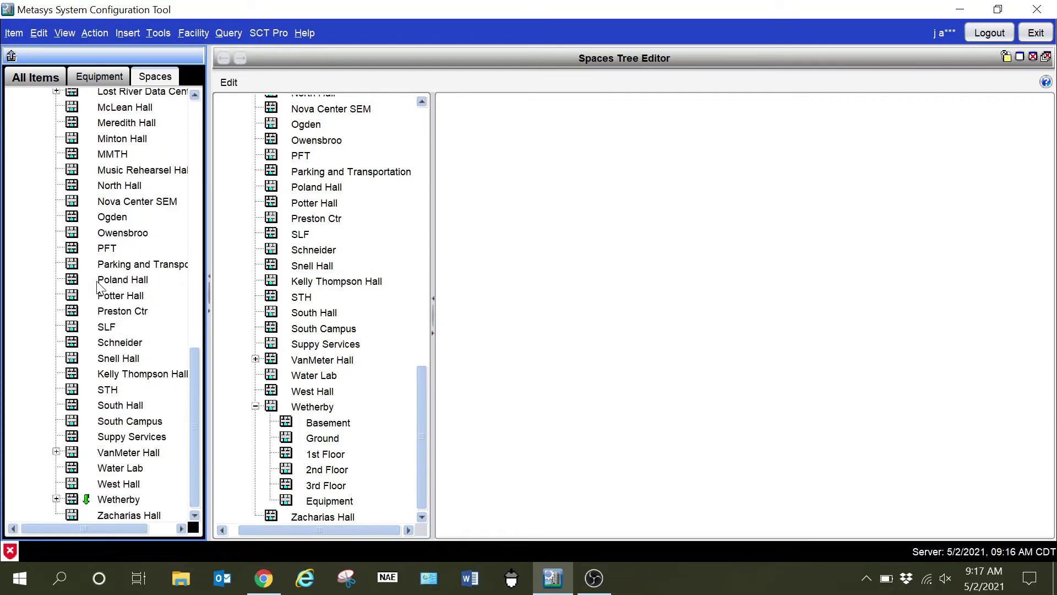
pyautogui.click(56, 499)
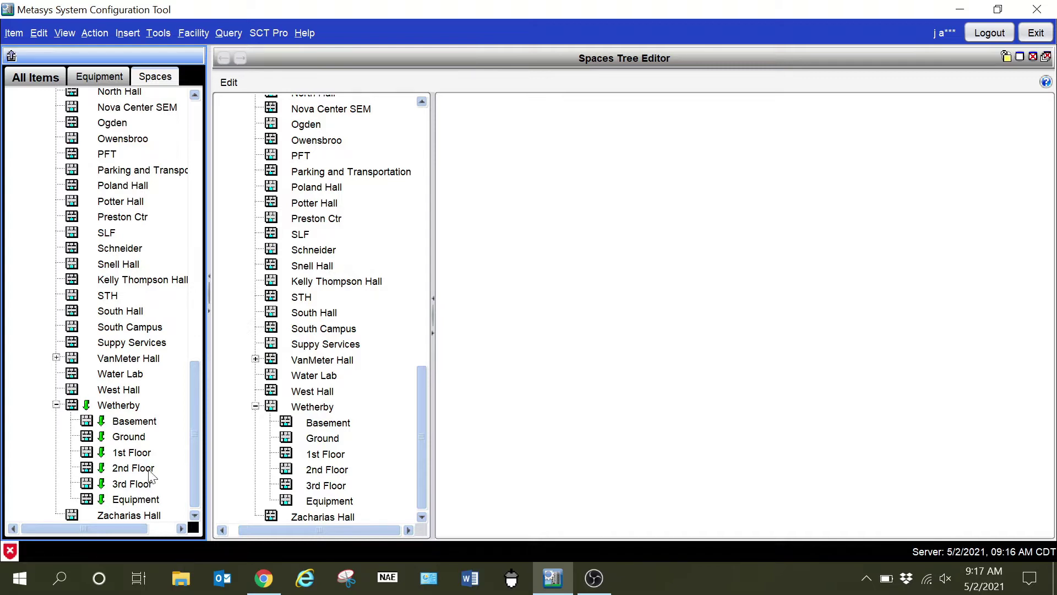
# Collapse the Wetherby building in the Spaces Tree Editor.
pyautogui.scroll(14, 129, 409)
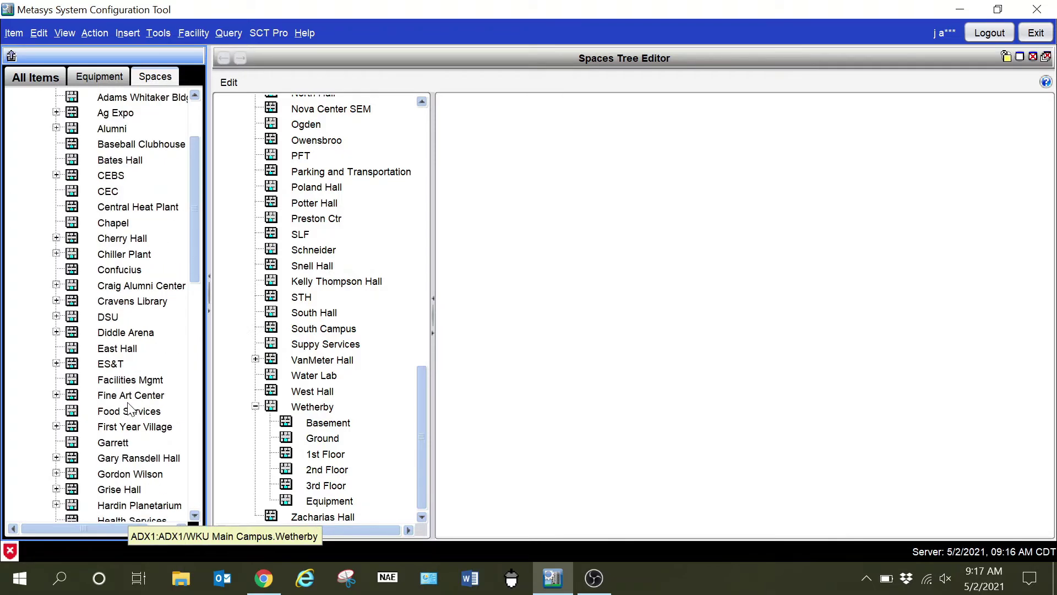
pyautogui.scroll(2, 130, 409)
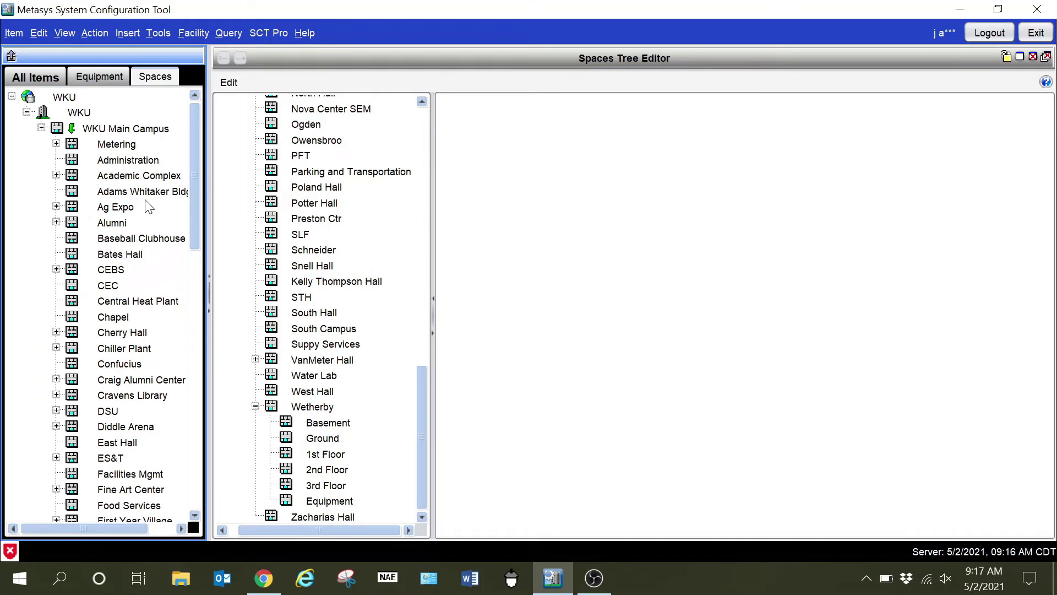
pyautogui.click(256, 407)
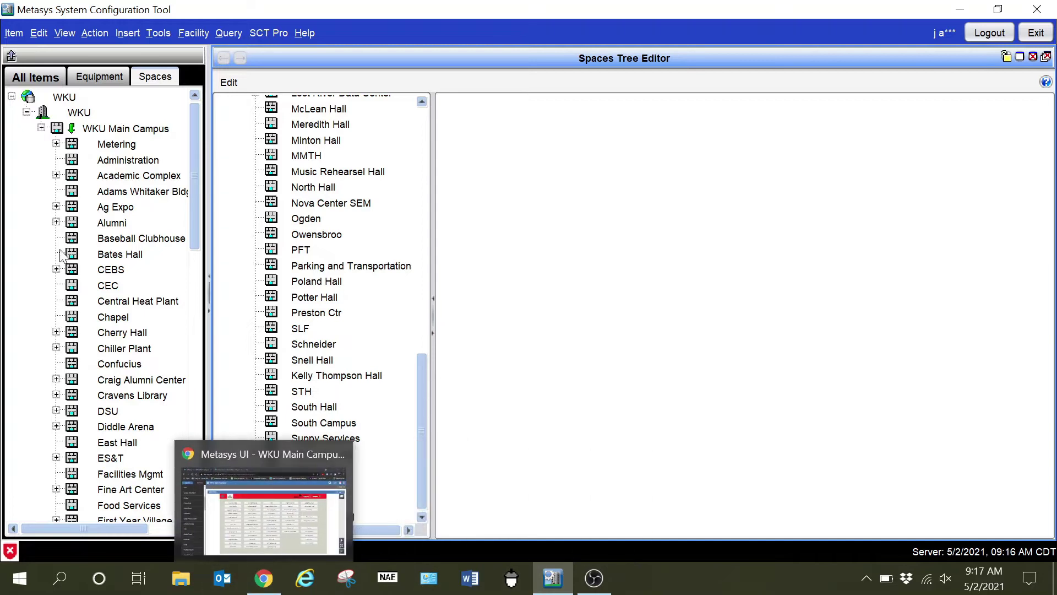
# Expand ADX1's Equipment Definitions under the WKU site in the All Items tree and look through the building folders.
pyautogui.click(46, 81)
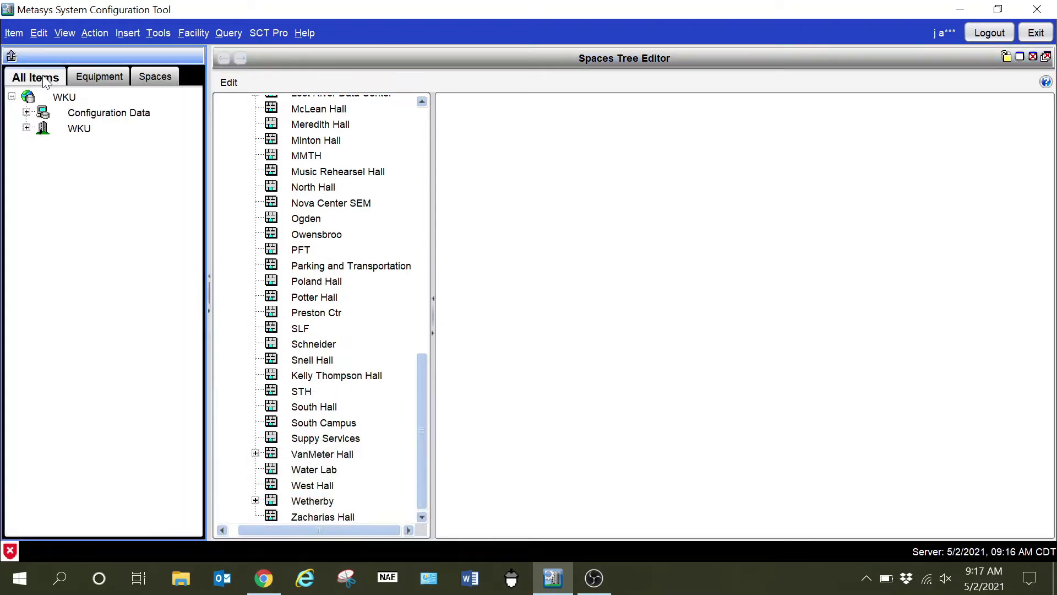
pyautogui.click(26, 128)
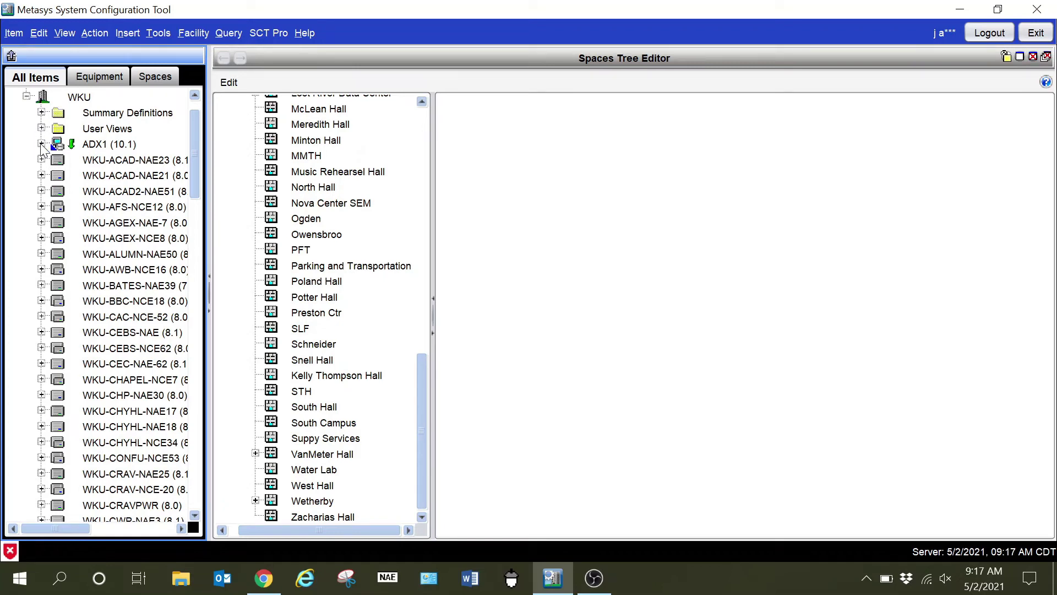
pyautogui.click(41, 144)
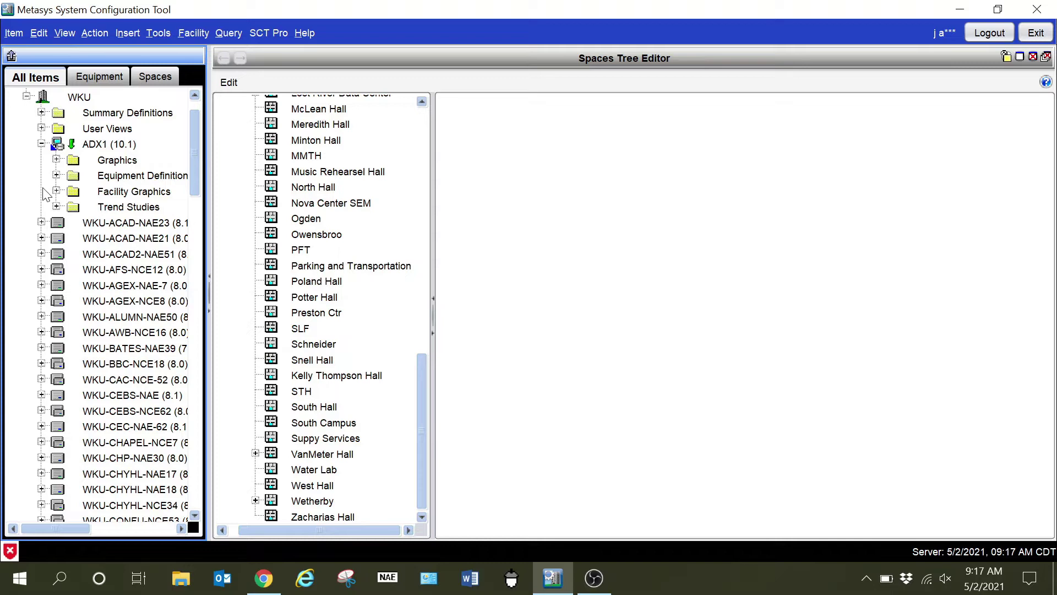
pyautogui.click(56, 175)
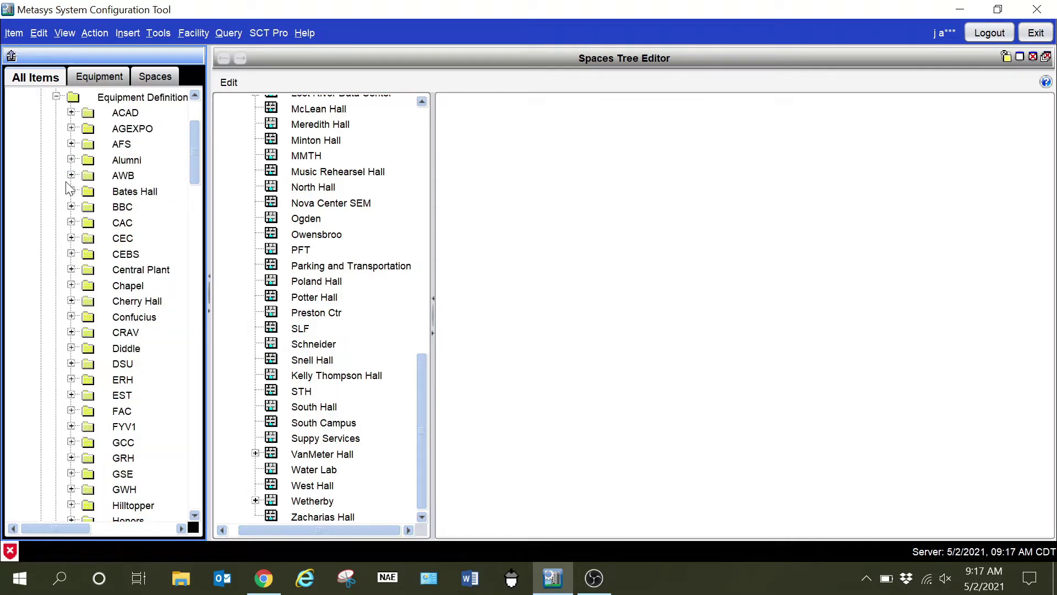
pyautogui.scroll(-7, 124, 266)
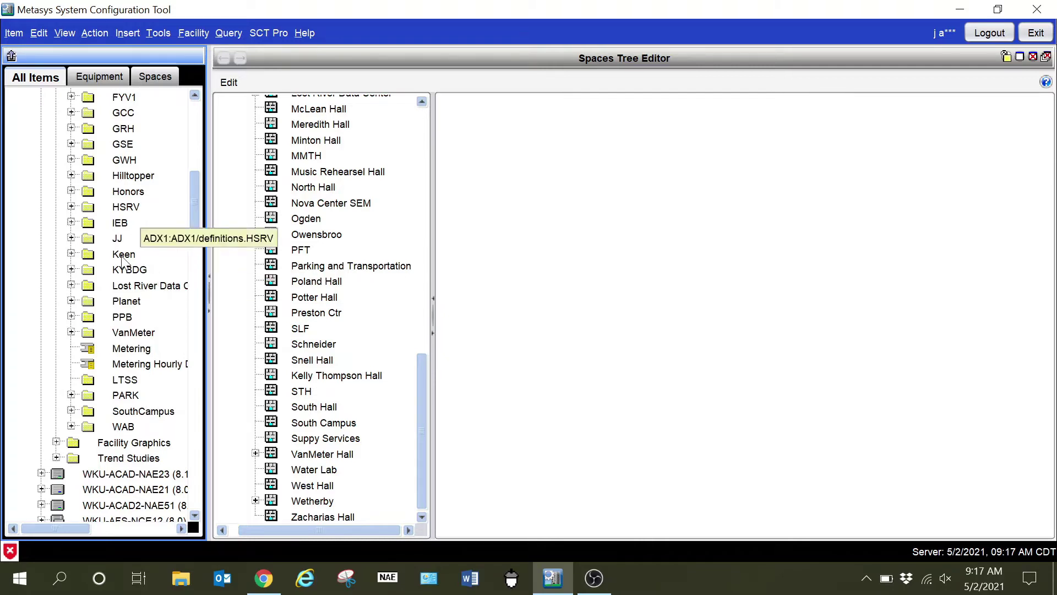
pyautogui.scroll(1, 135, 219)
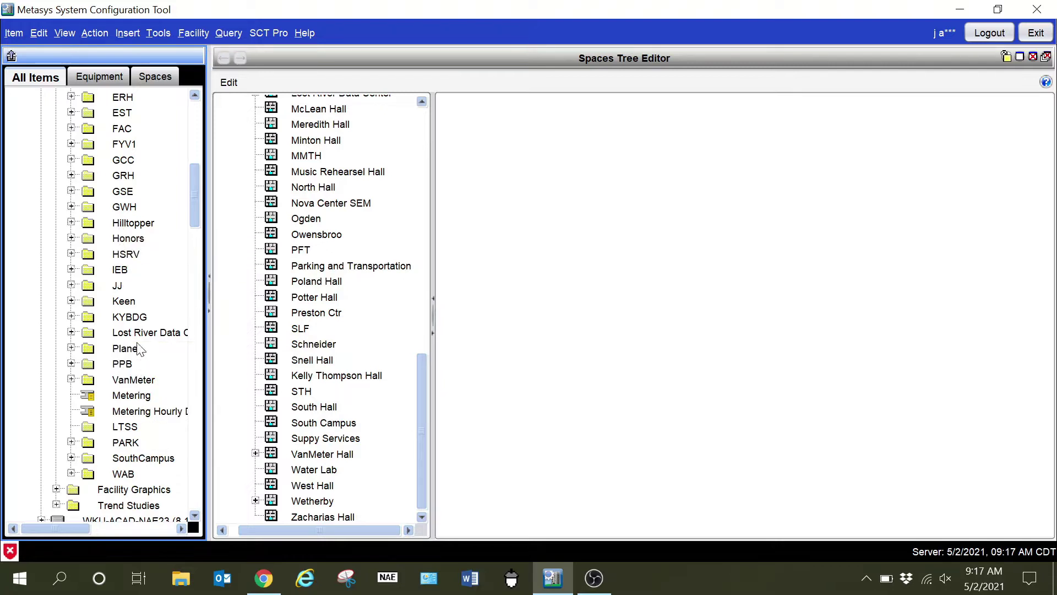
pyautogui.scroll(3, 140, 325)
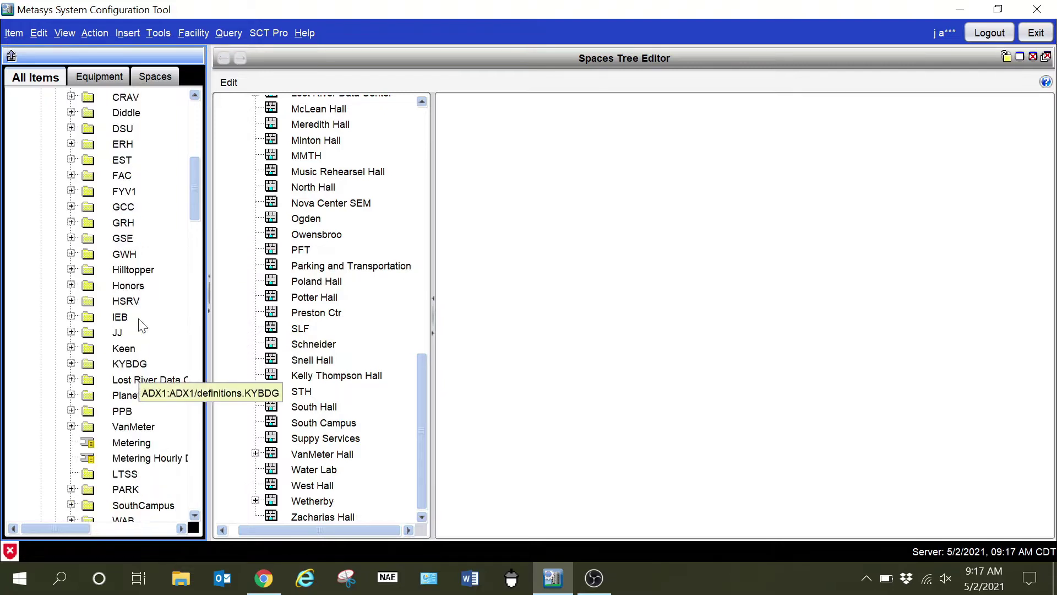
pyautogui.scroll(4, 140, 325)
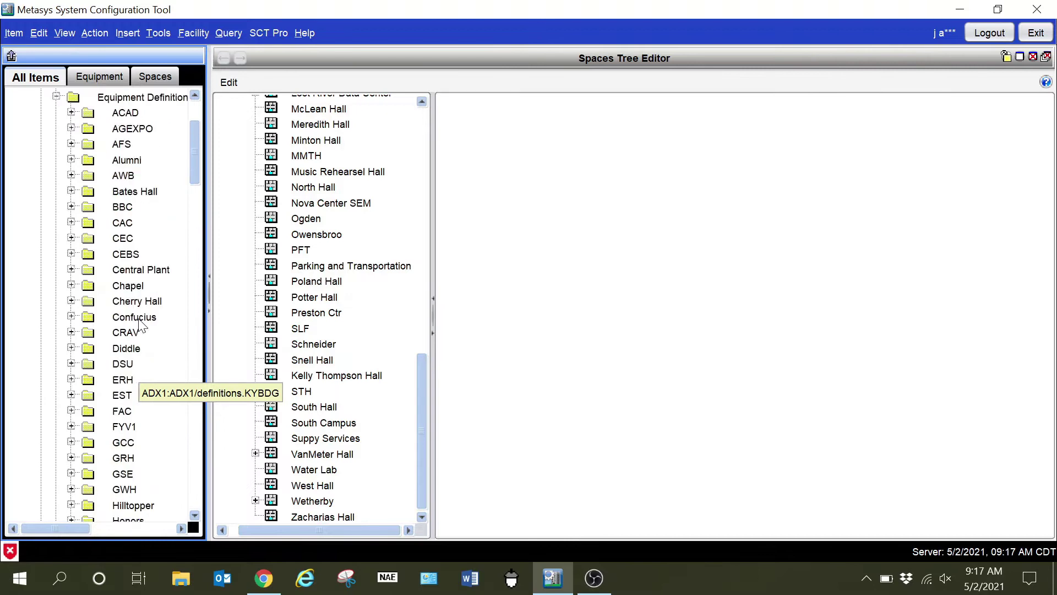
# Open the WAB folder under Equipment Definitions and view its advanced configuration attributes.
pyautogui.scroll(-3, 140, 325)
pyautogui.scroll(-3, 141, 325)
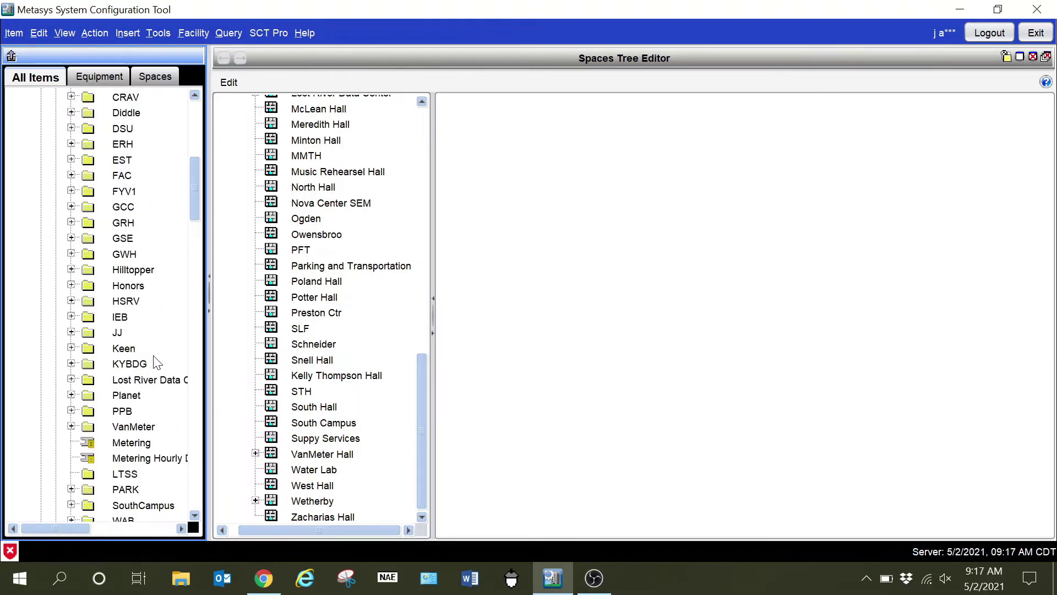
pyautogui.scroll(-1, 156, 367)
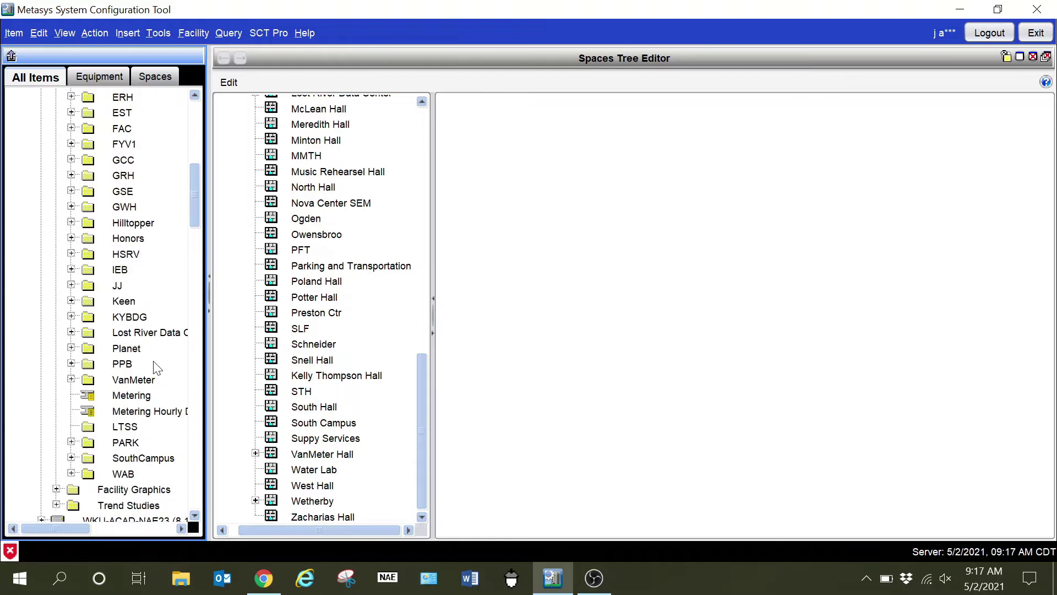
pyautogui.click(114, 476)
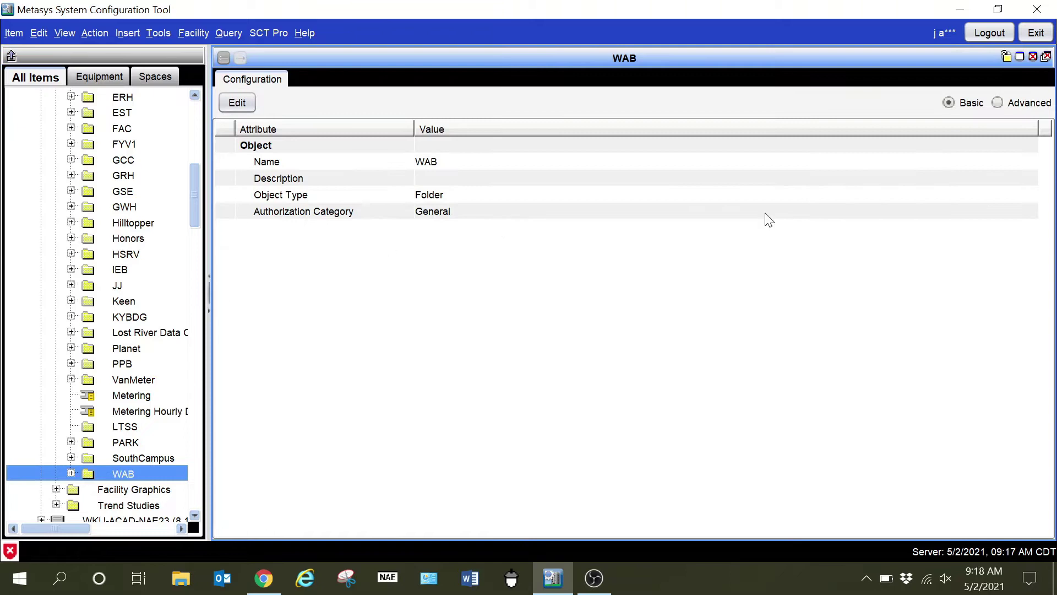
pyautogui.click(997, 104)
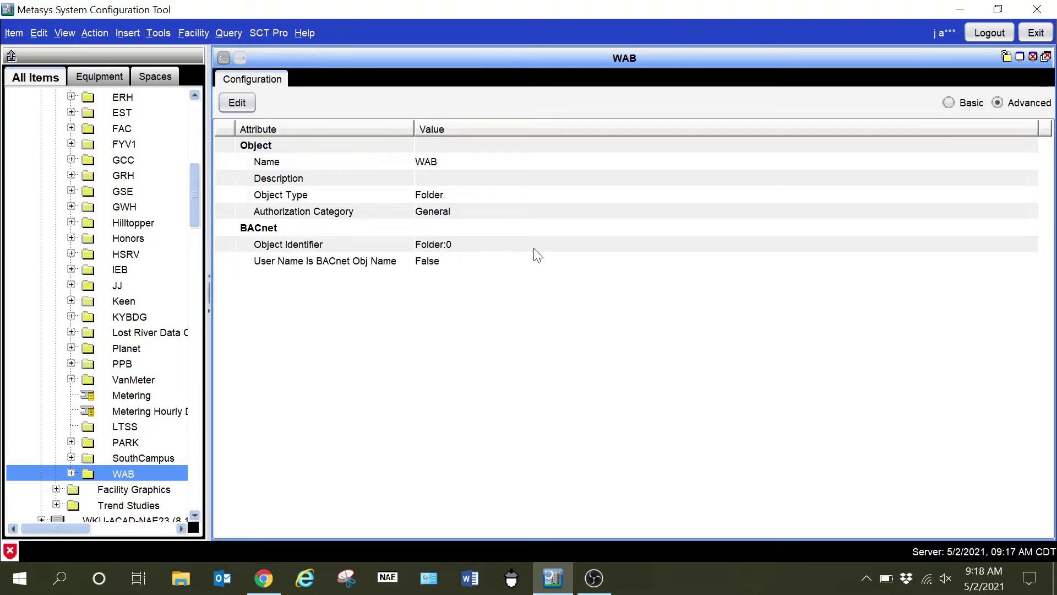
# Expand the WAB folder to check its equipment definitions, and widen the navigation tree to show full names.
pyautogui.click(72, 473)
pyautogui.scroll(-1, 179, 490)
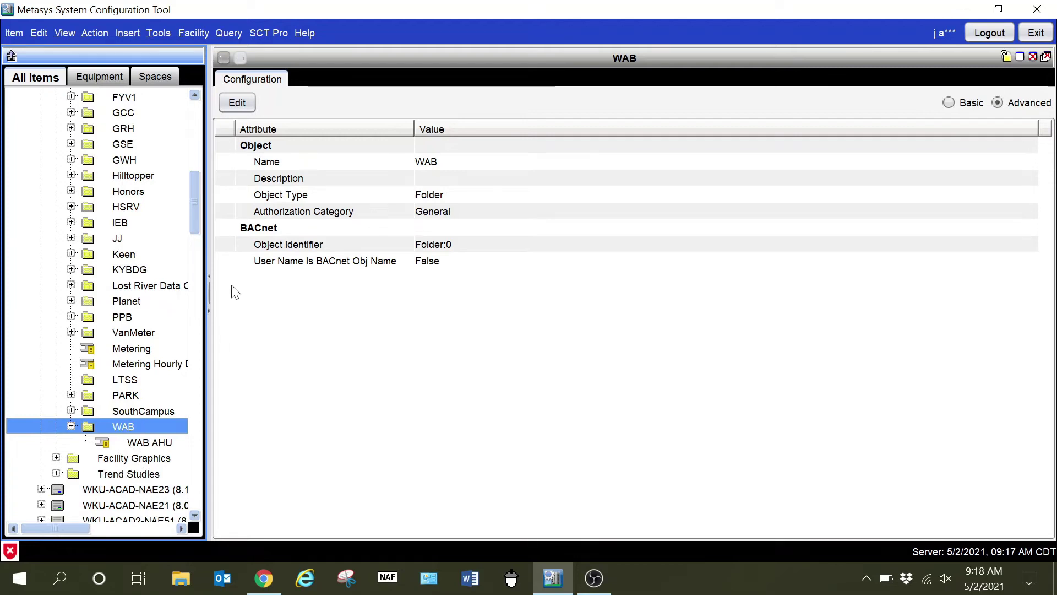
pyautogui.moveTo(209, 286); pyautogui.dragTo(311, 291)
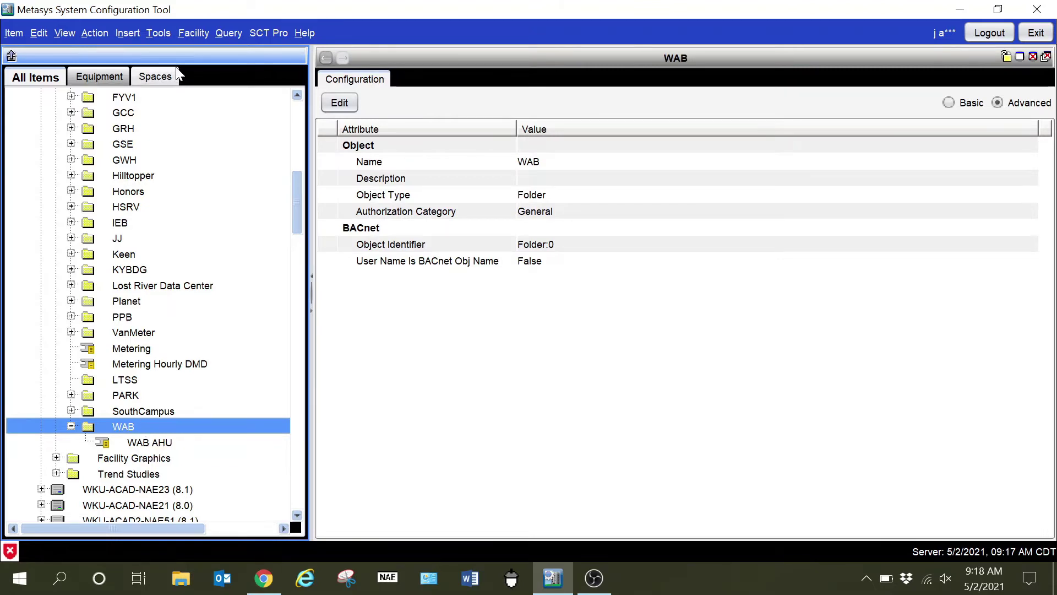
pyautogui.click(189, 33)
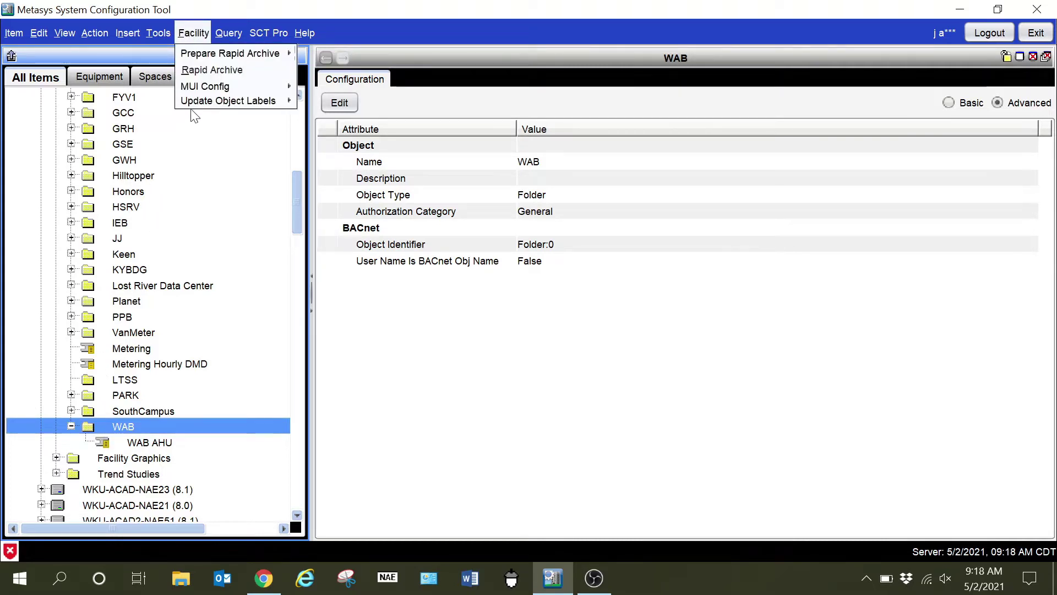
pyautogui.moveTo(211, 55)
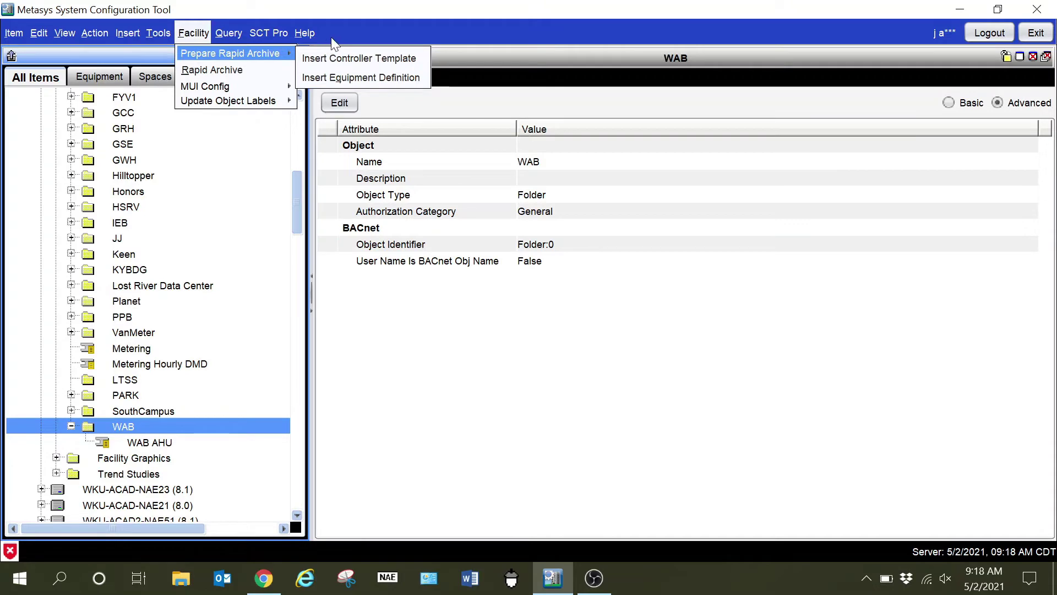
pyautogui.click(366, 7)
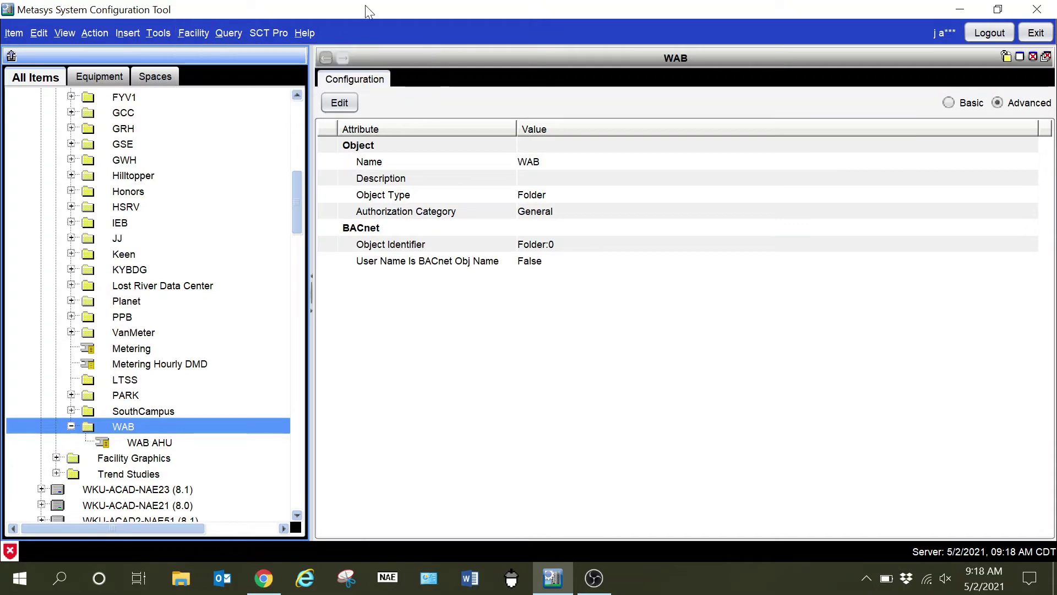
# Switch to the Equipment tree, expand the WKU site, and look through its controller folders down to WKU-WAB2-NCE.
pyautogui.click(98, 78)
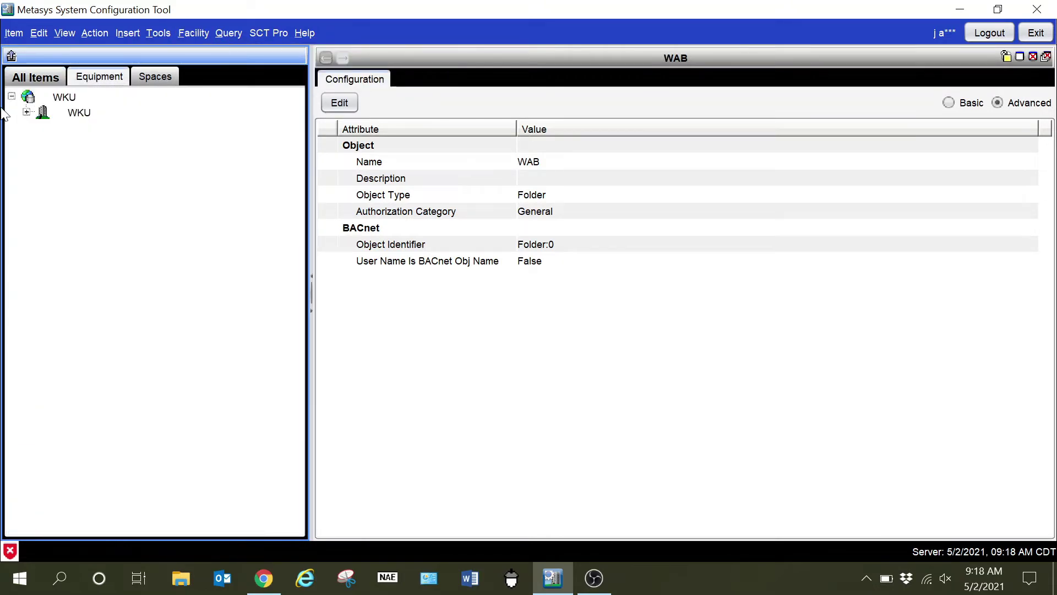
pyautogui.click(27, 113)
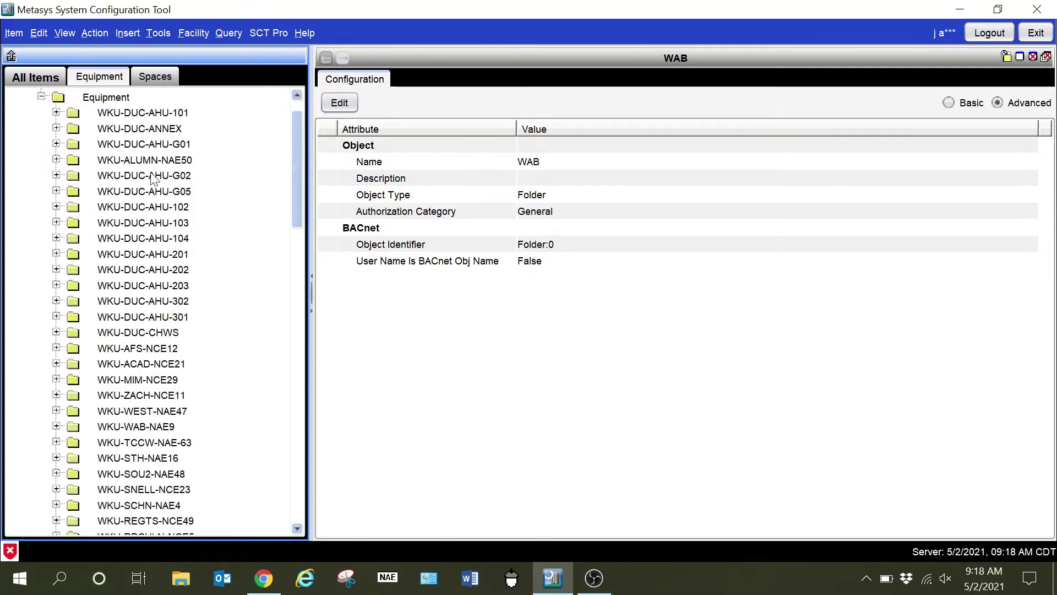
pyautogui.scroll(-5, 156, 238)
pyautogui.scroll(-5, 156, 237)
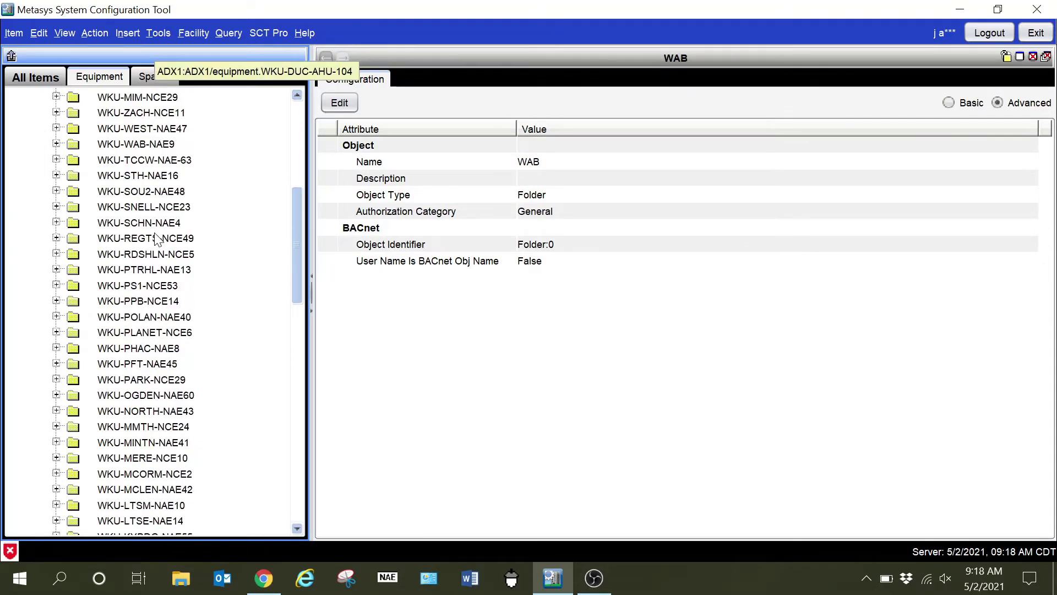
pyautogui.scroll(-7, 156, 238)
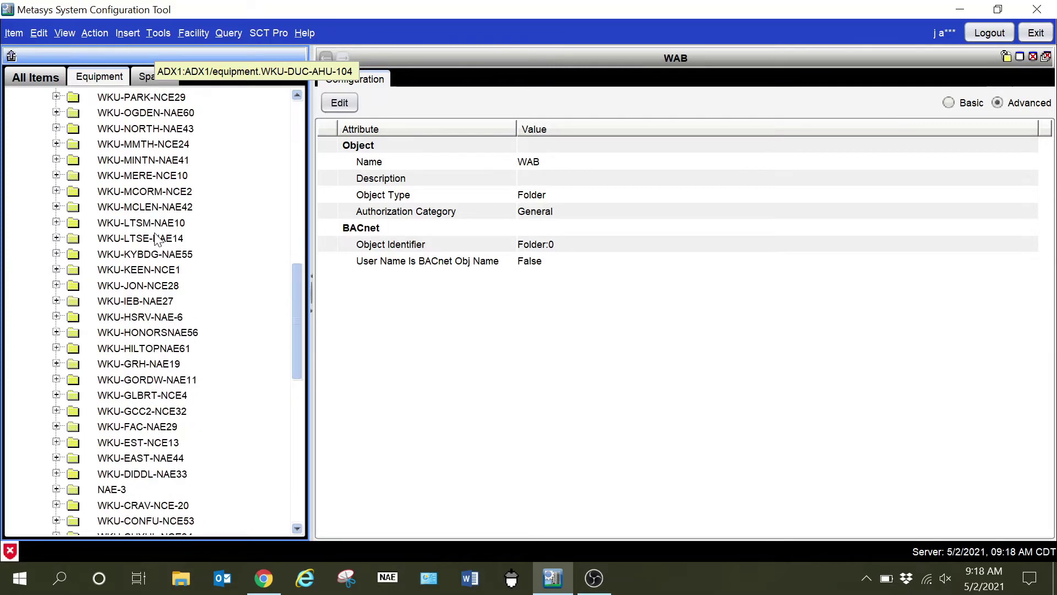
pyautogui.scroll(-1, 156, 238)
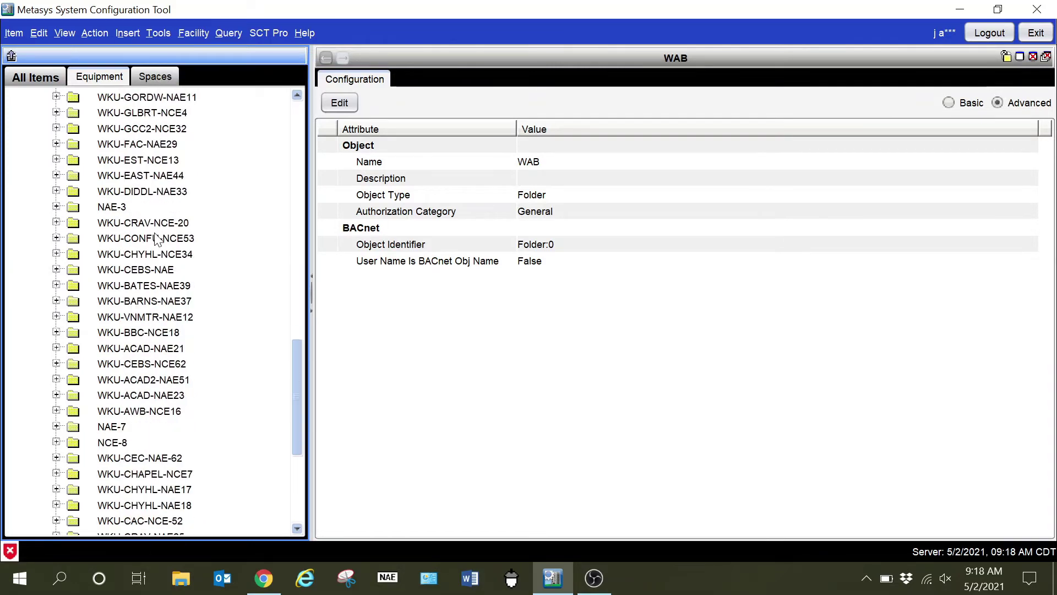
pyautogui.scroll(-5, 156, 238)
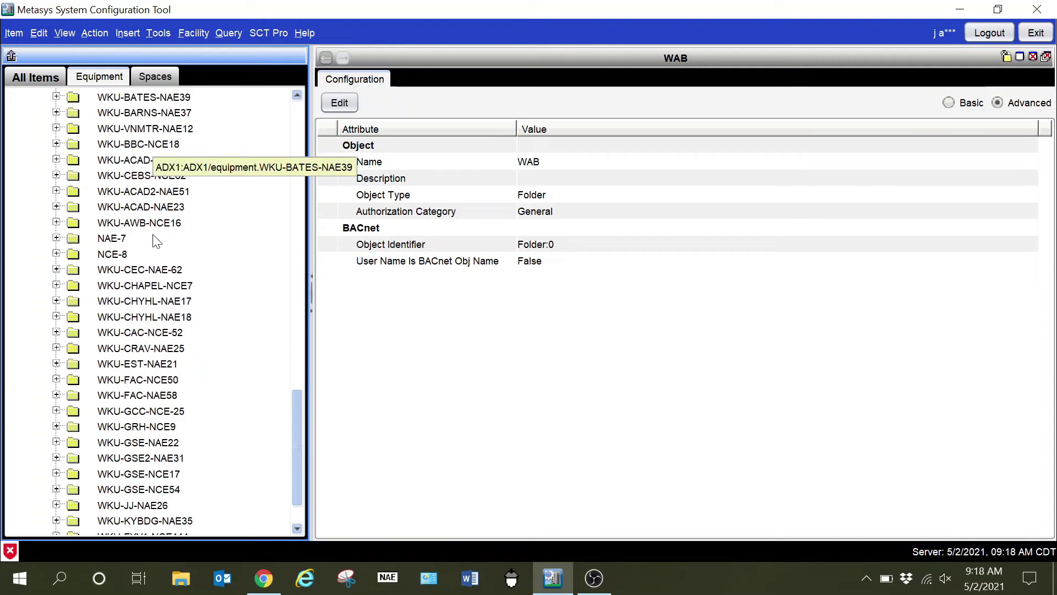
pyautogui.scroll(-1, 155, 239)
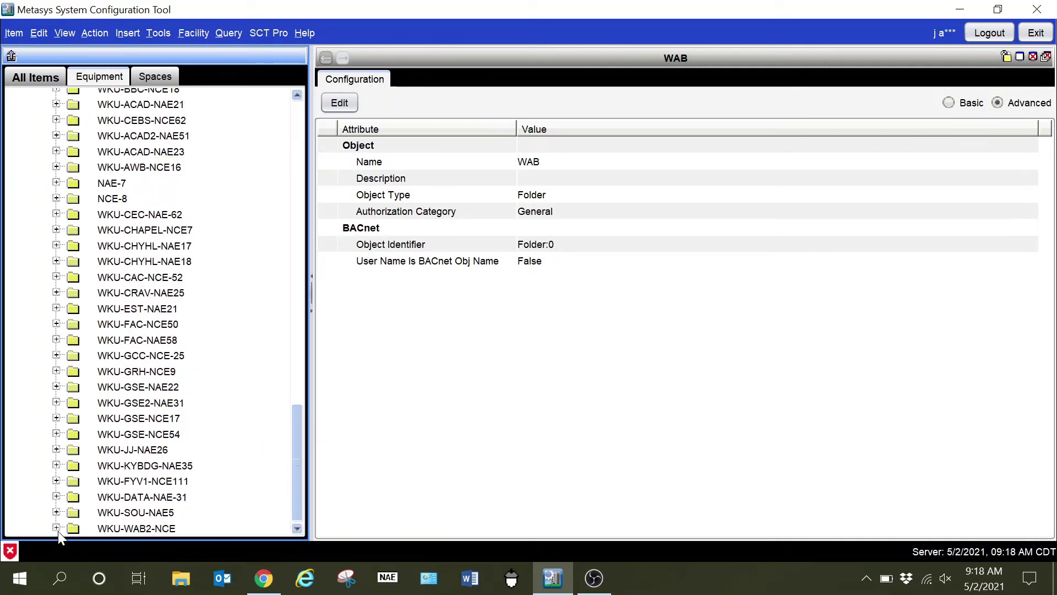
# Look back through the equipment folders for WKU-WAB-NAE9 and expand it to examine the equipment it contains.
pyautogui.scroll(2, 193, 353)
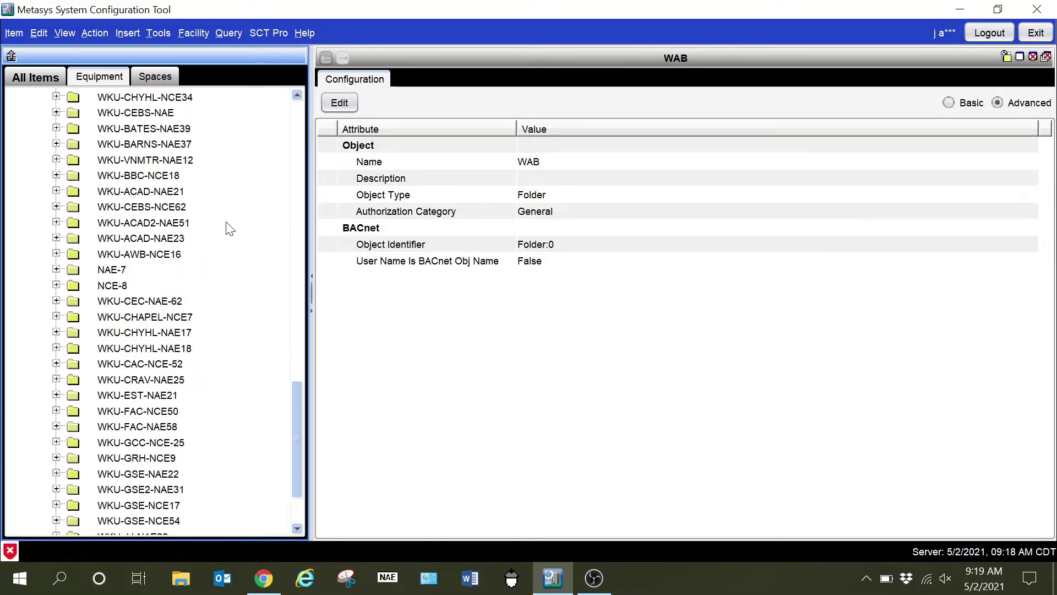
pyautogui.scroll(-2, 231, 229)
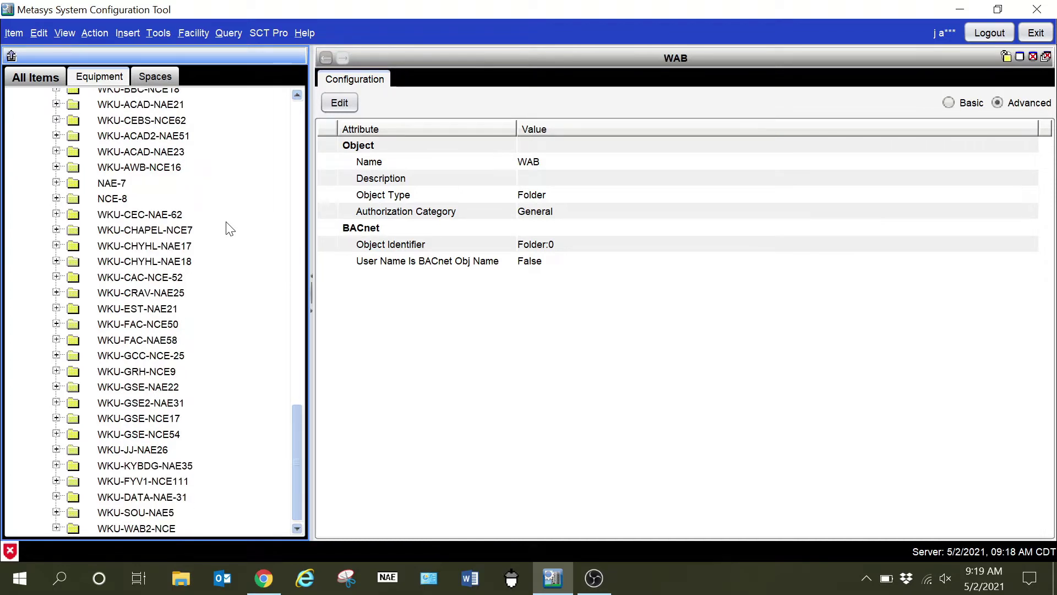
pyautogui.scroll(2, 230, 229)
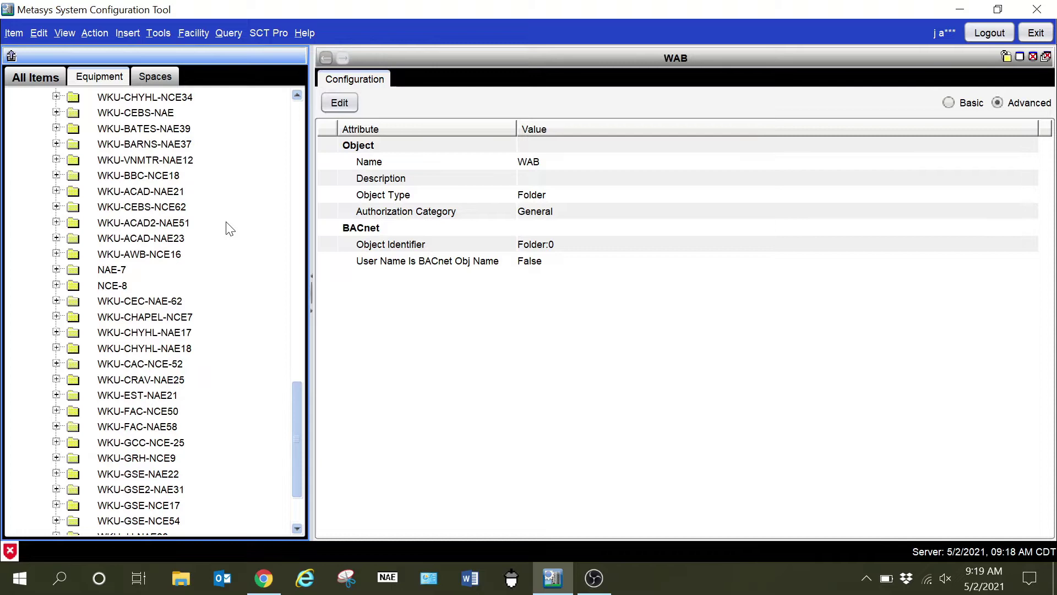
pyautogui.scroll(1, 230, 229)
pyautogui.scroll(1, 219, 245)
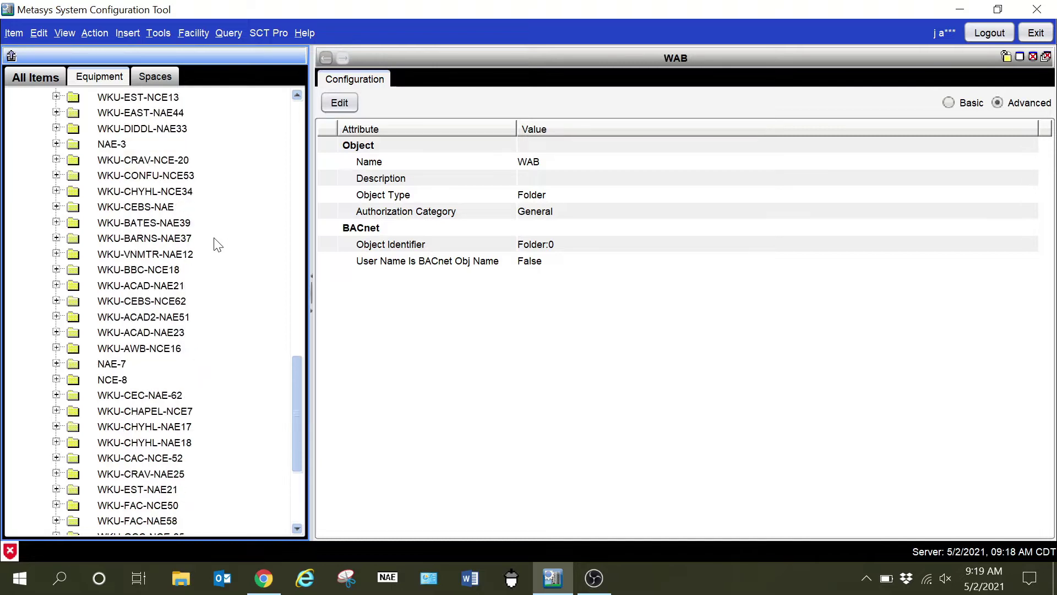
pyautogui.scroll(1, 217, 245)
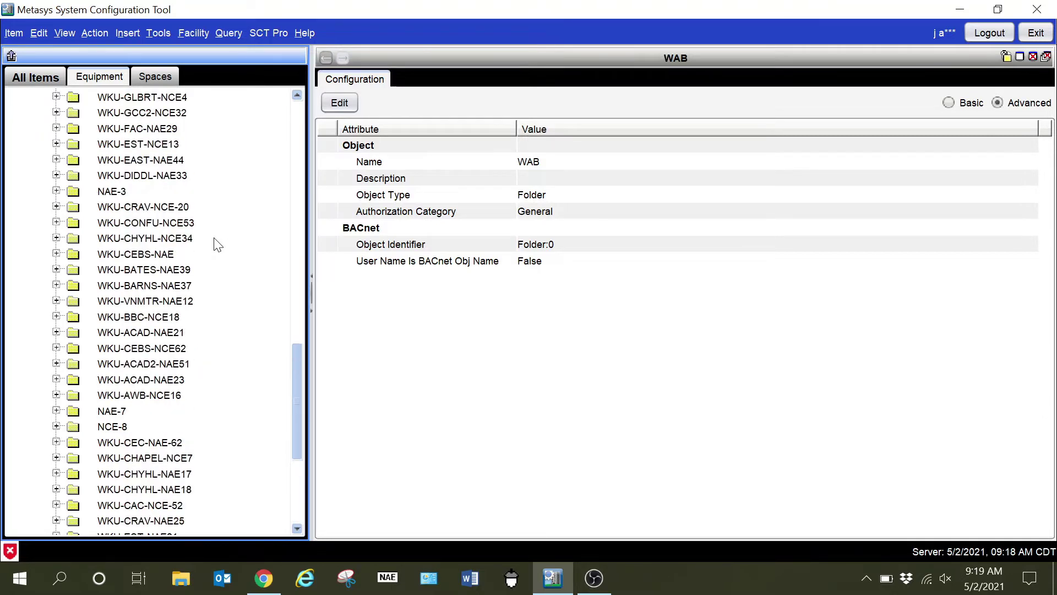
pyautogui.scroll(1, 217, 245)
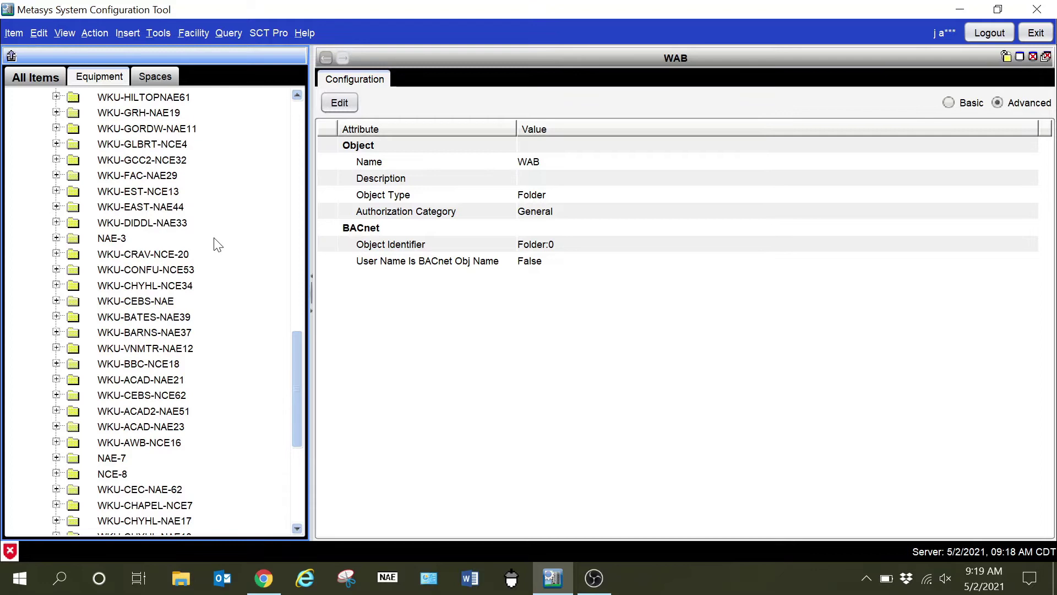
pyautogui.scroll(2, 217, 245)
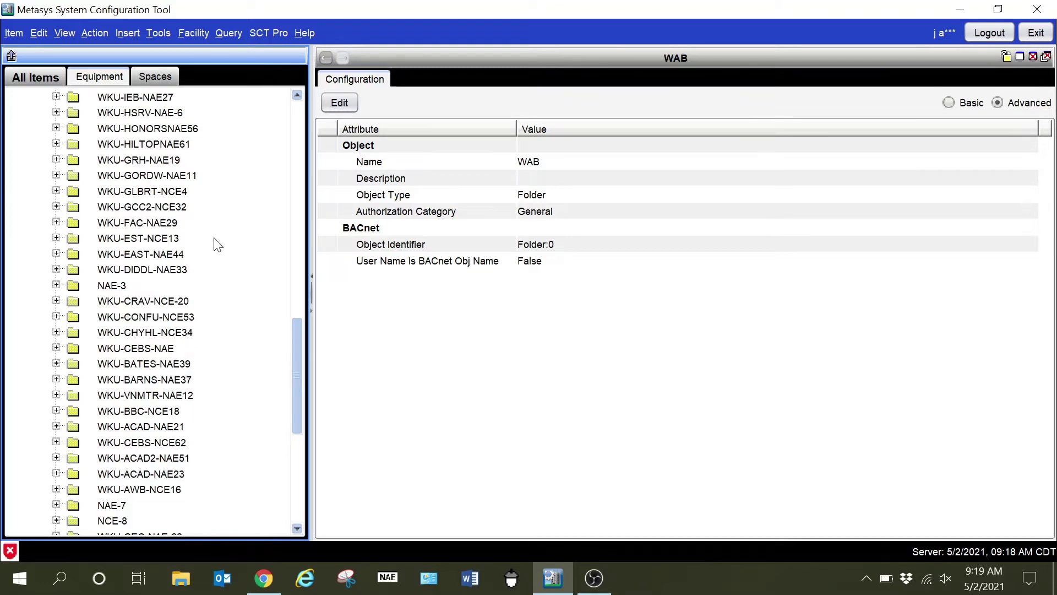
pyautogui.scroll(3, 217, 245)
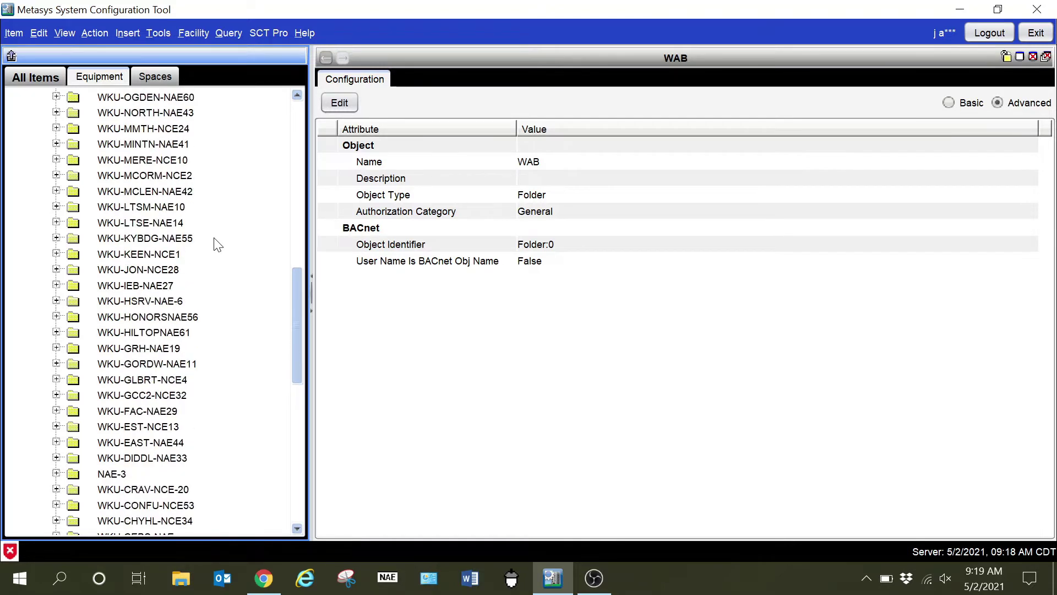
pyautogui.scroll(6, 217, 245)
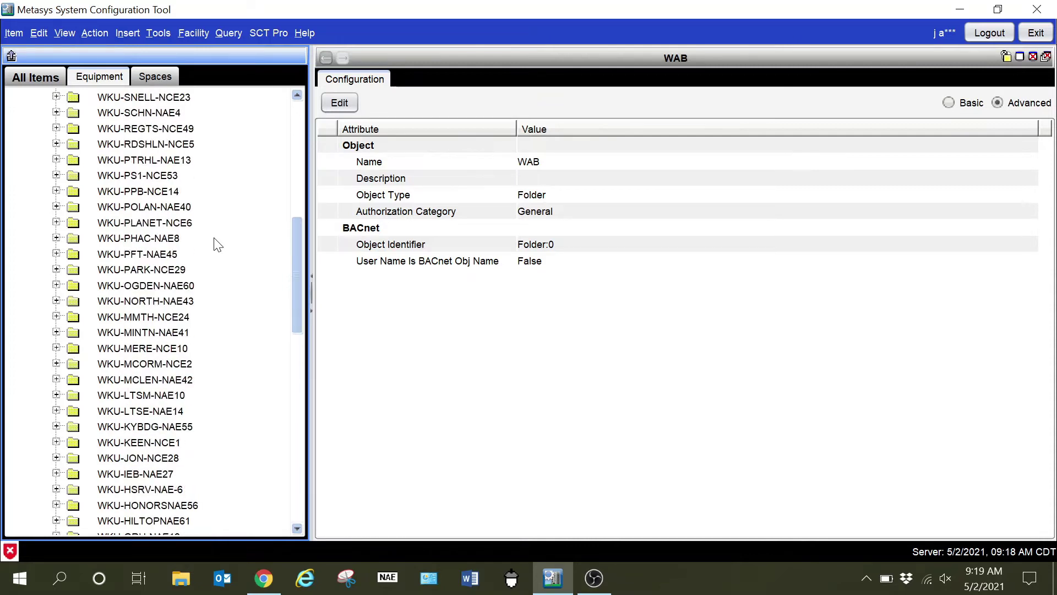
pyautogui.scroll(7, 218, 245)
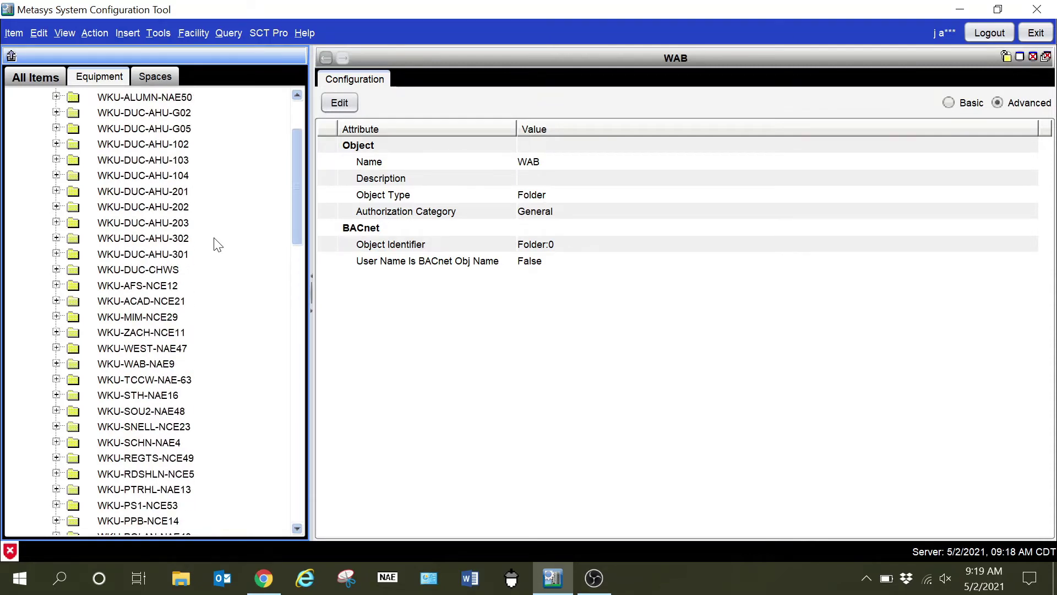
pyautogui.scroll(-1, 217, 245)
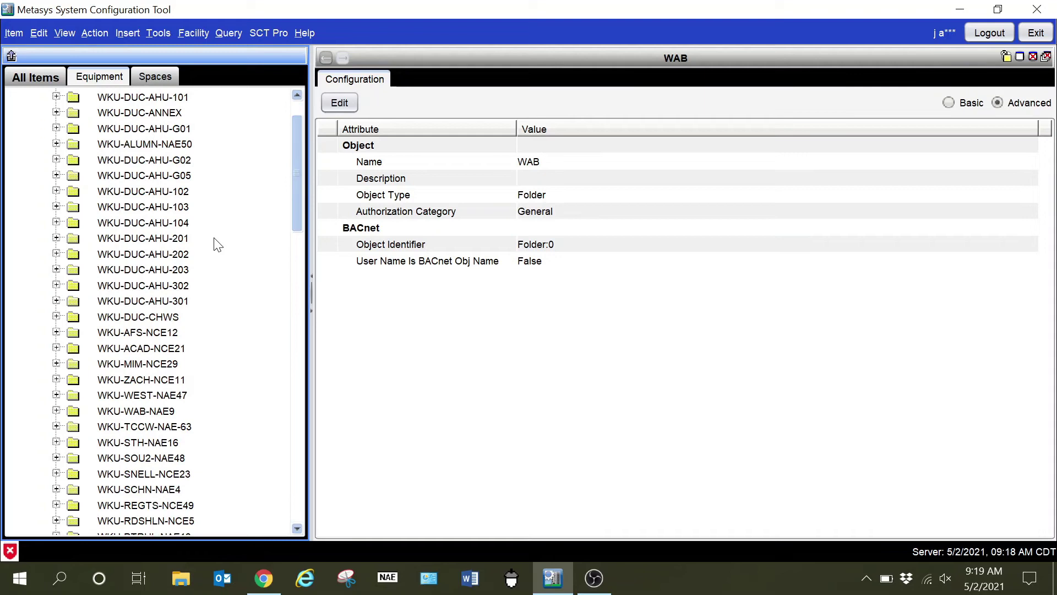
pyautogui.click(56, 411)
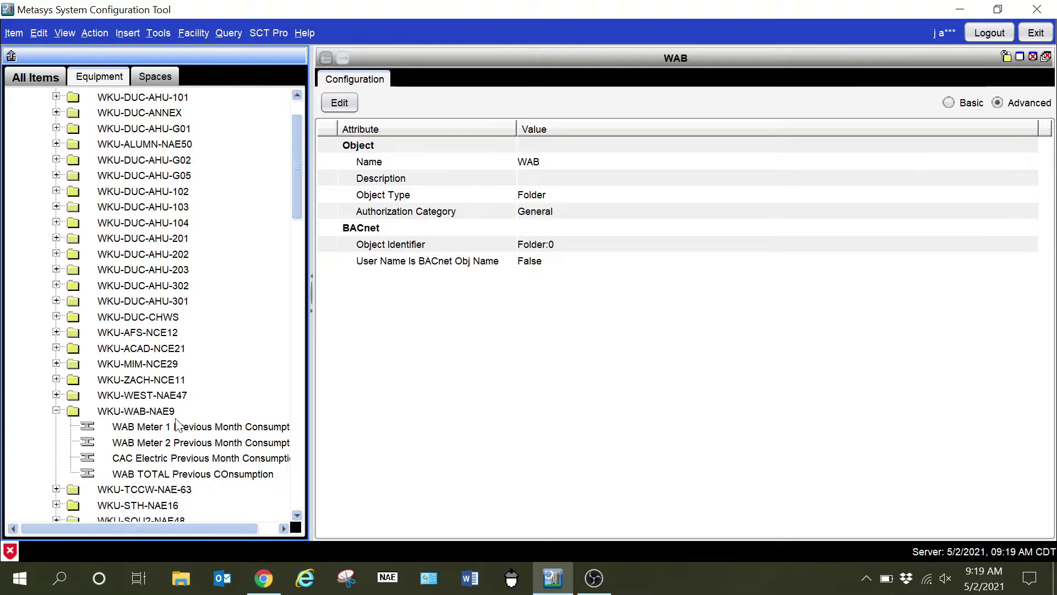
pyautogui.scroll(-1, 177, 424)
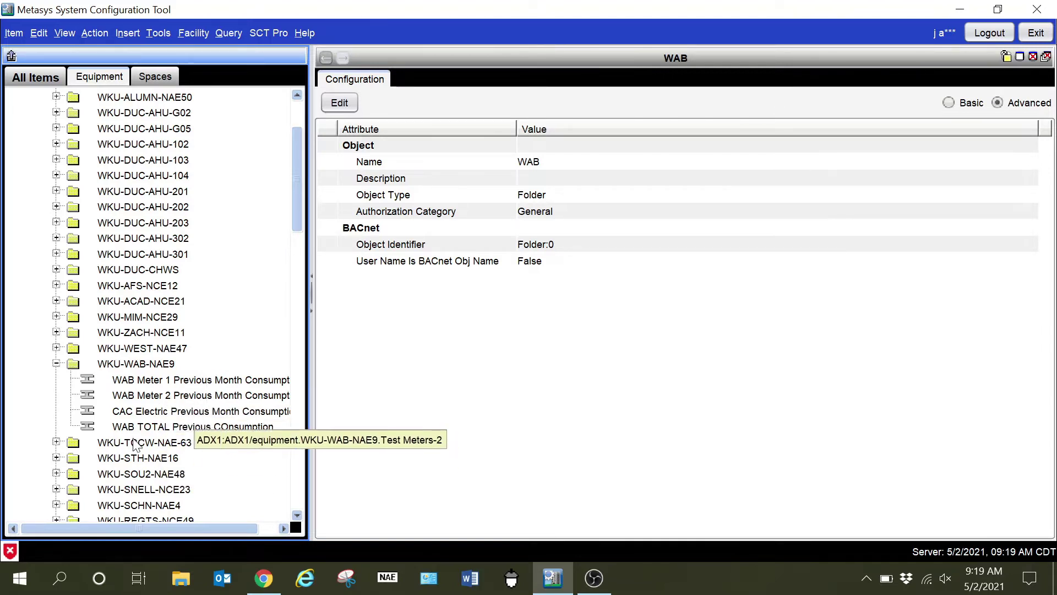
pyautogui.scroll(-1, 146, 414)
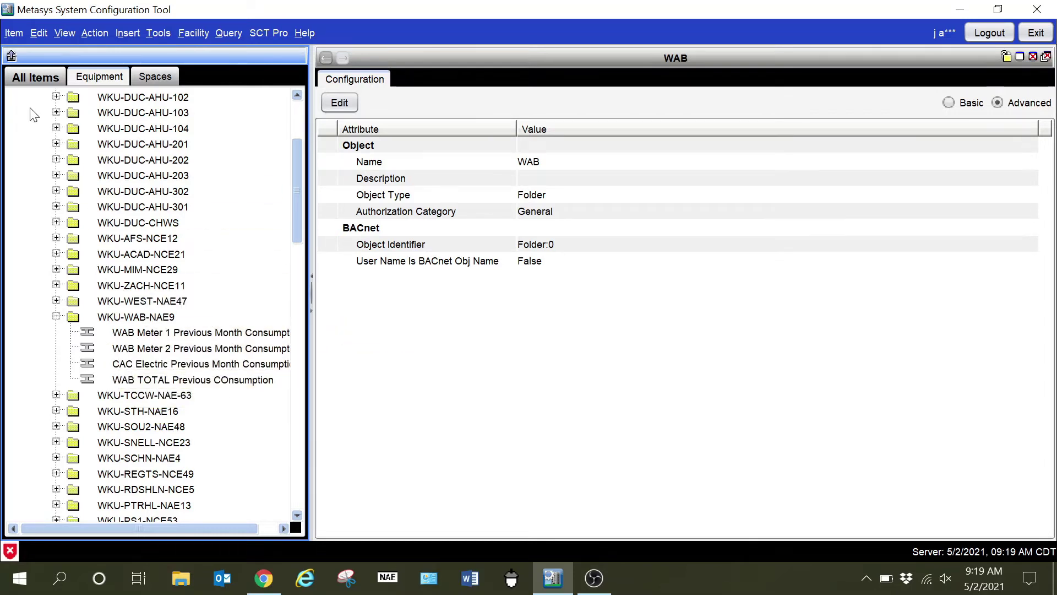
# Start a new equipment definition in the WAB folder of the All Items tree and set its identifier to WAB VAV.
pyautogui.click(31, 83)
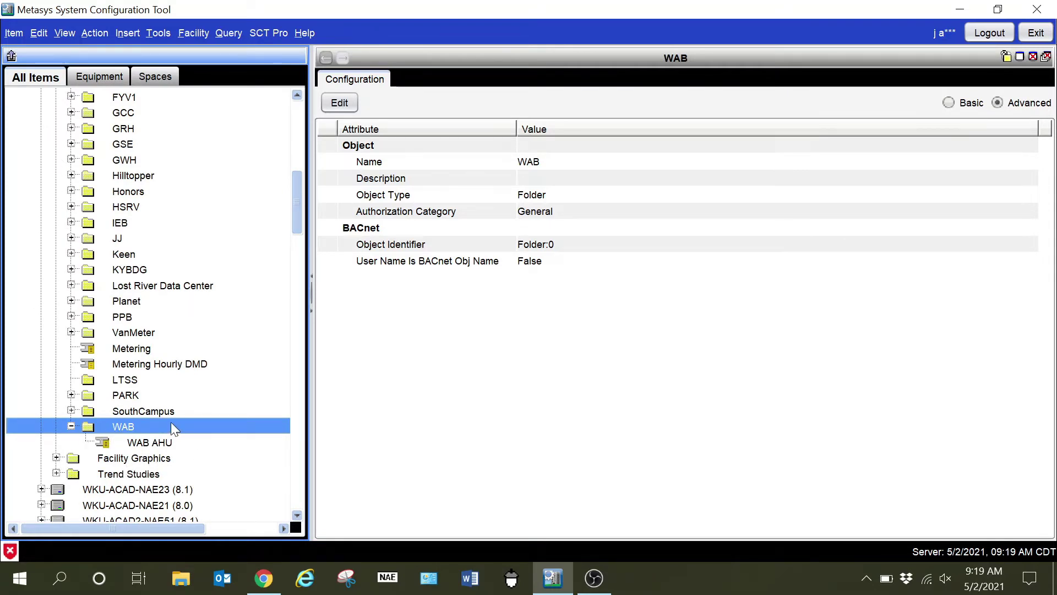
pyautogui.click(193, 33)
pyautogui.moveTo(200, 55)
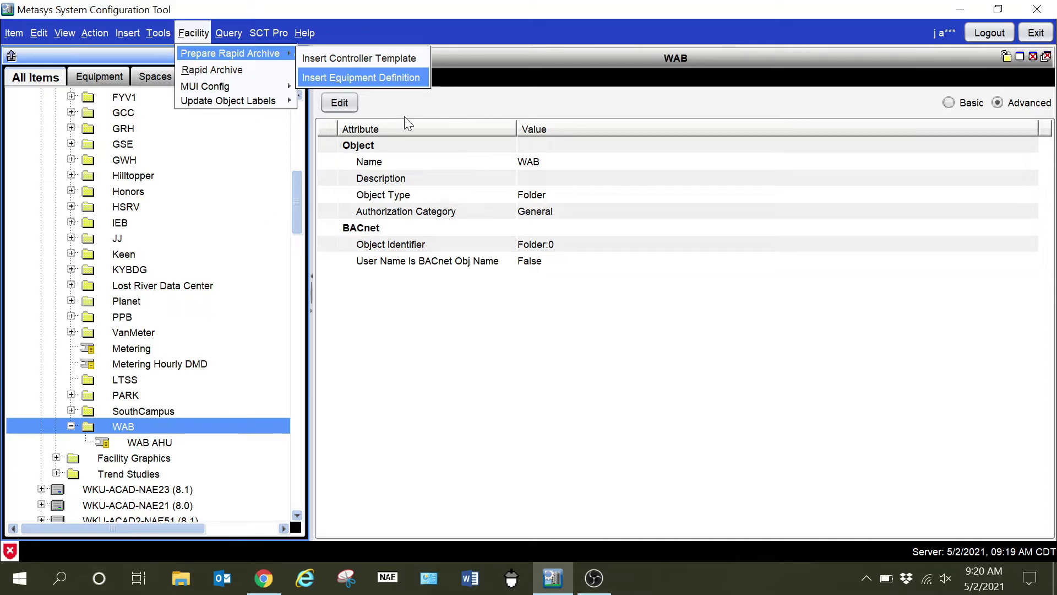
pyautogui.press('Return')
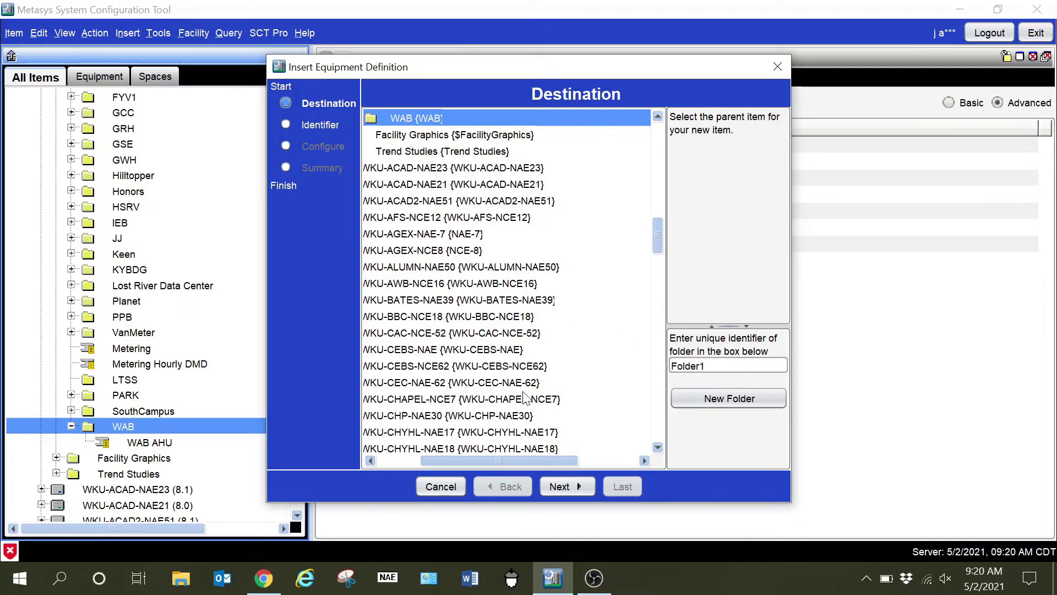
pyautogui.click(572, 488)
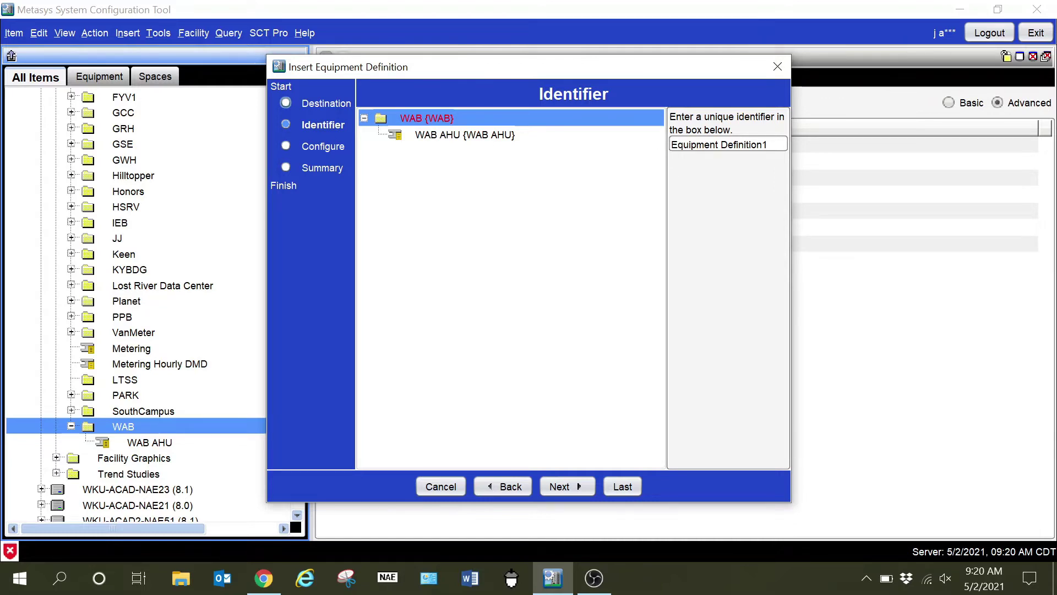
pyautogui.hotkey('ctrl', 'shift', 'Left')
pyautogui.hotkey('ctrl', 'shift', 'Left')
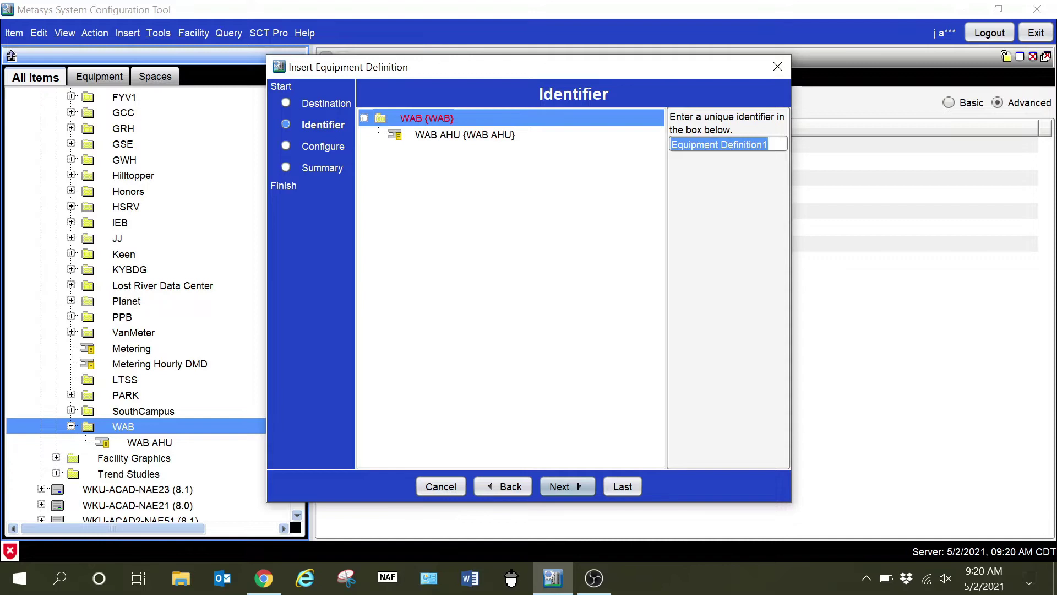
pyautogui.write('WAB VAV')
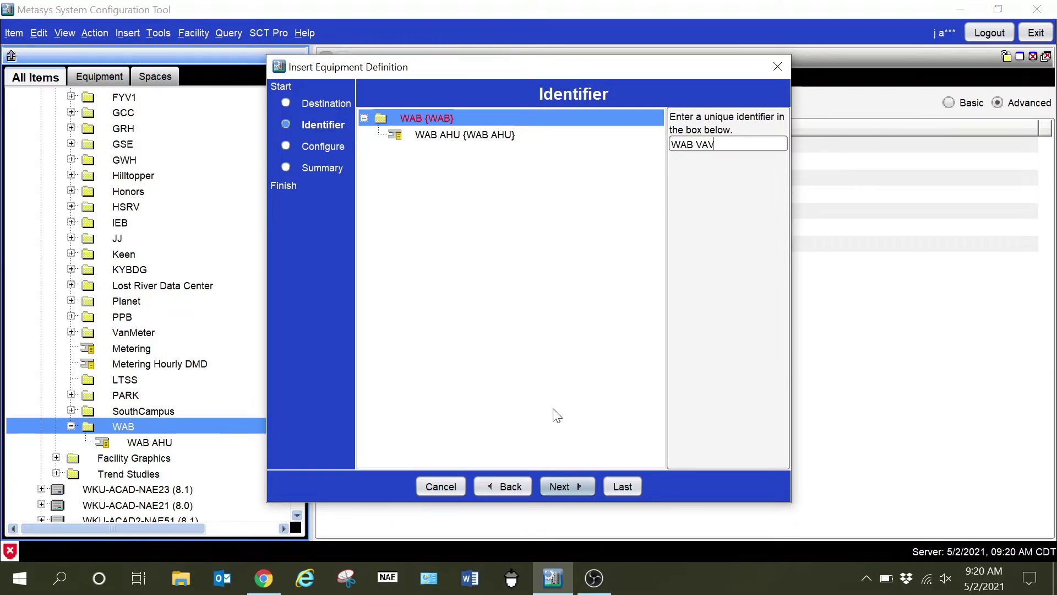
# Create the WAB VAV definition with authorization category HVAC and system subtype HVAC - VAV Boxes.
pyautogui.click(570, 486)
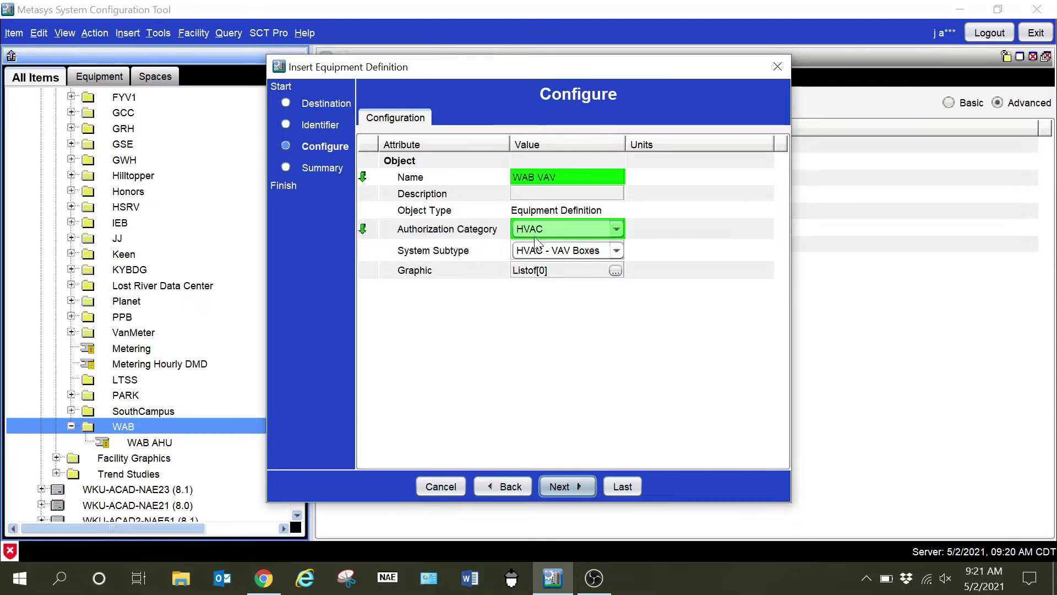
pyautogui.click(619, 230)
pyautogui.click(619, 230)
pyautogui.click(619, 229)
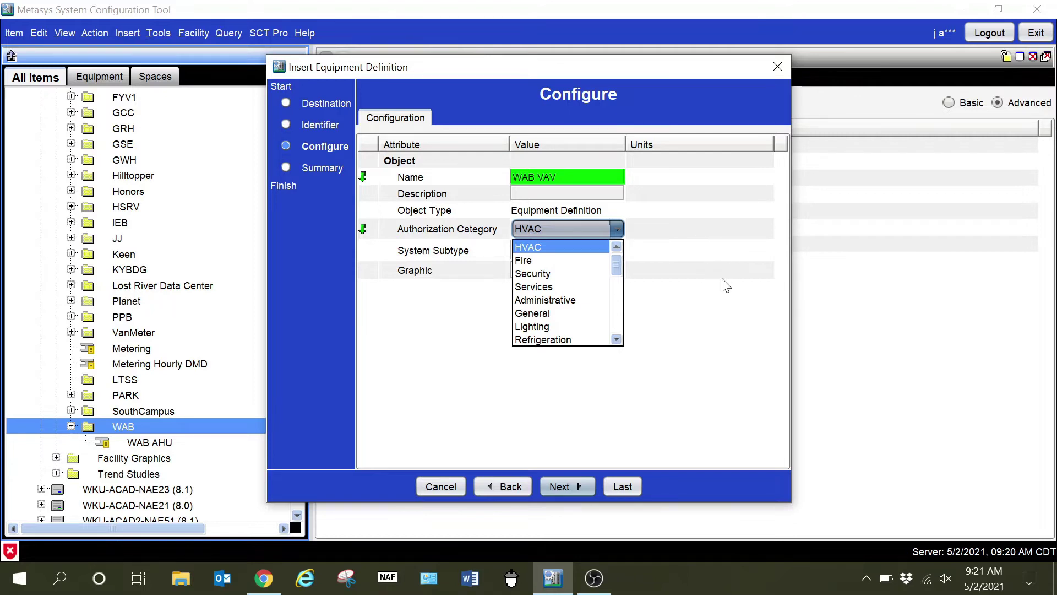
pyautogui.click(737, 315)
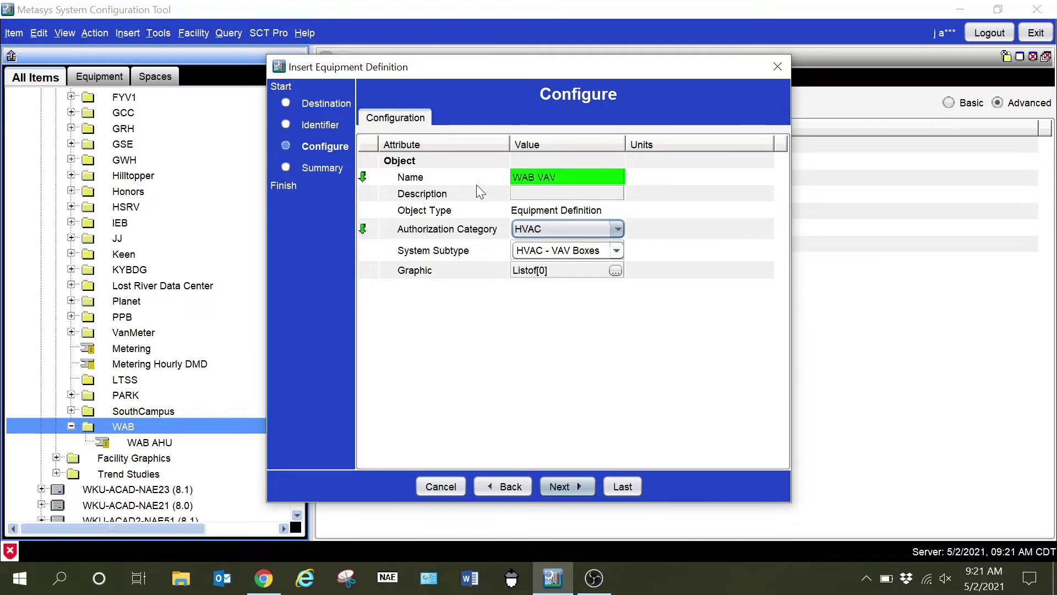
pyautogui.click(572, 487)
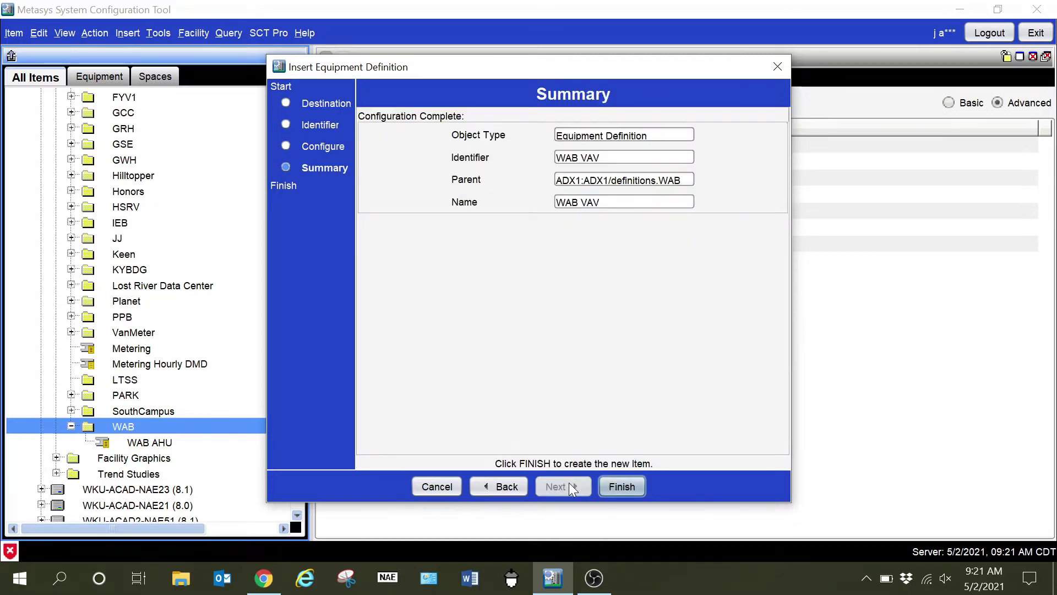
pyautogui.click(627, 488)
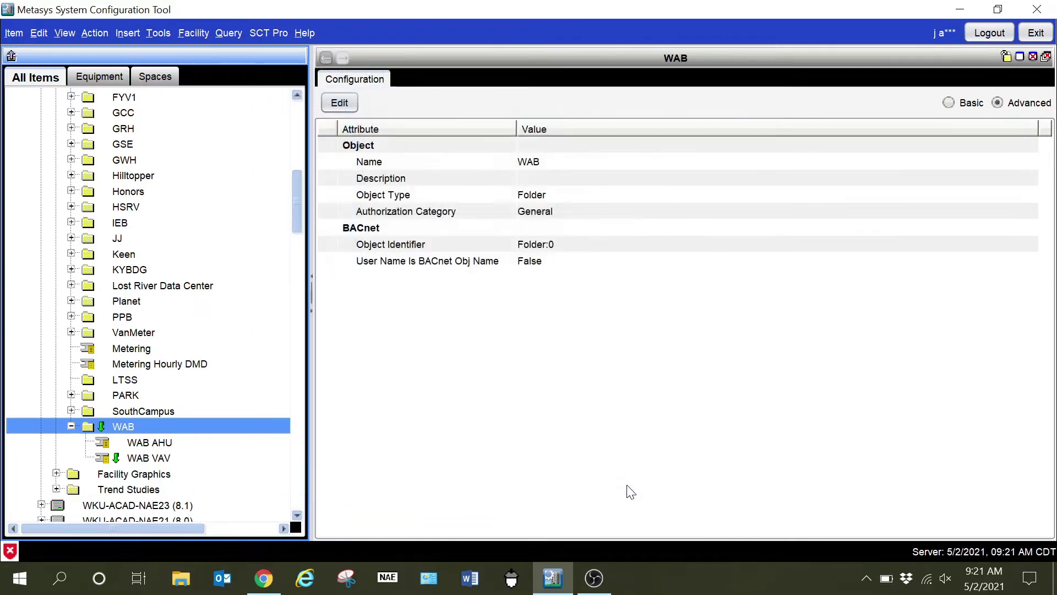
# Open the new WAB VAV equipment definition from the WAB folder to view its point table.
pyautogui.click(150, 458)
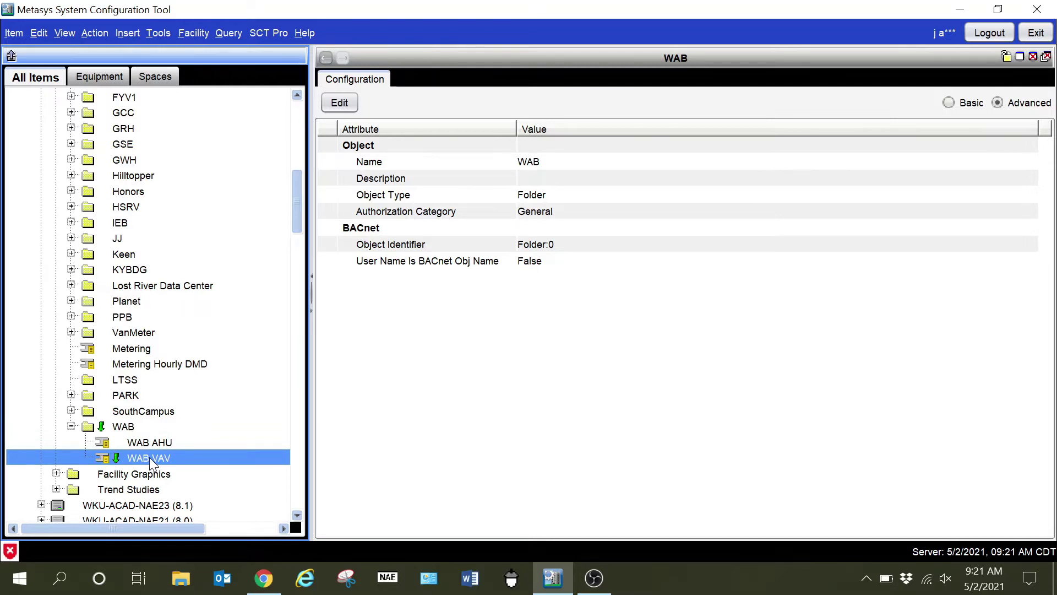
pyautogui.rightClick(149, 457)
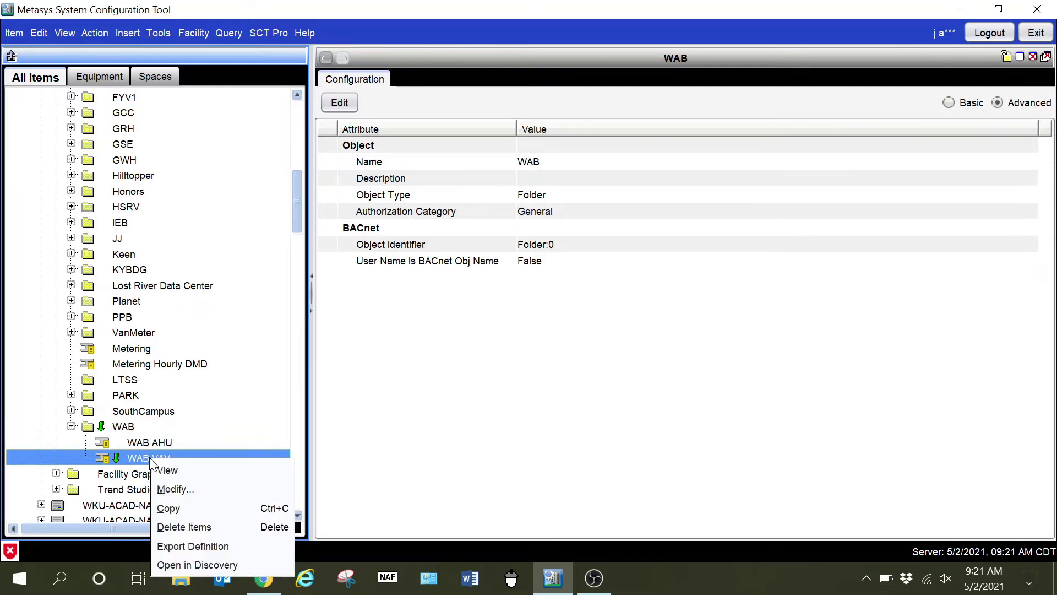
pyautogui.click(117, 459)
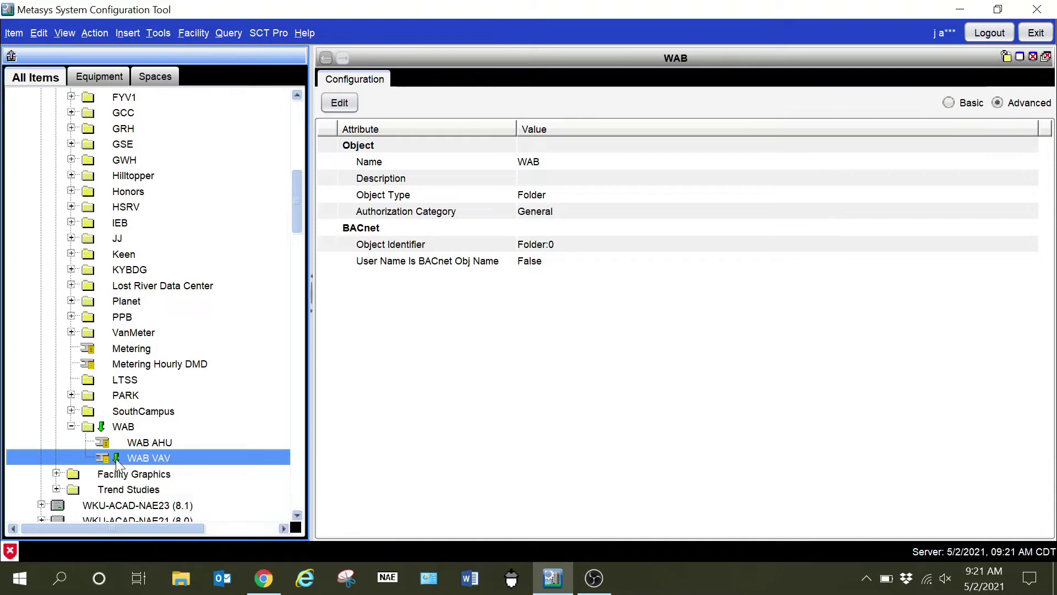
pyautogui.doubleClick(116, 458)
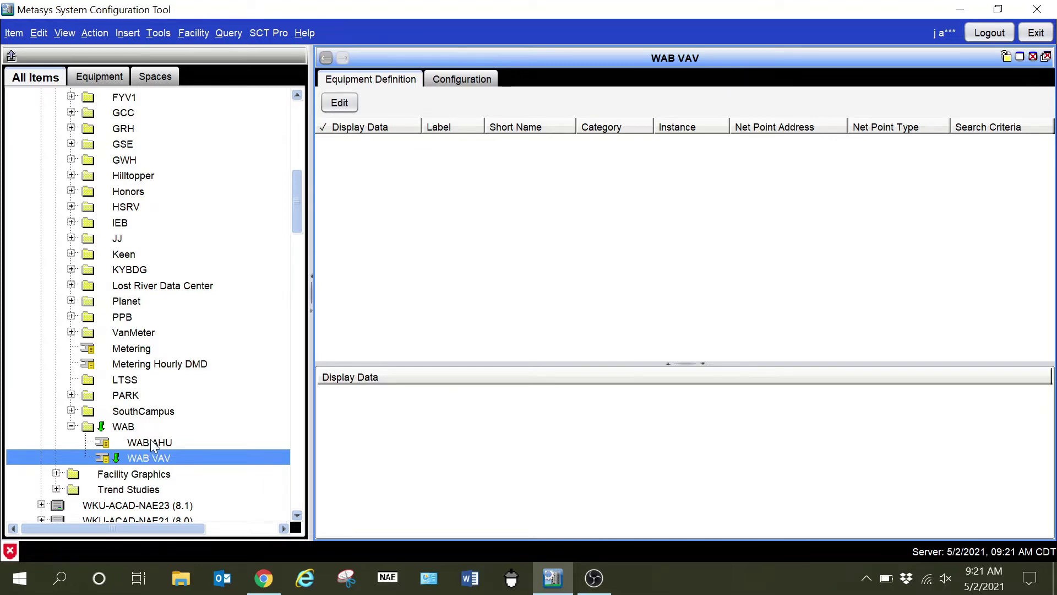
pyautogui.click(338, 104)
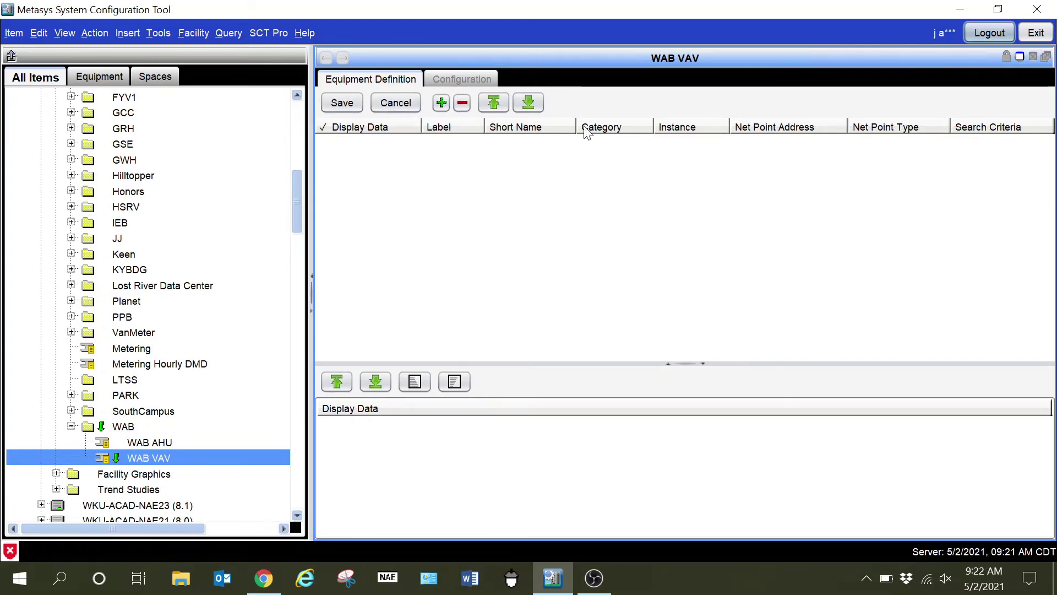
pyautogui.click(441, 103)
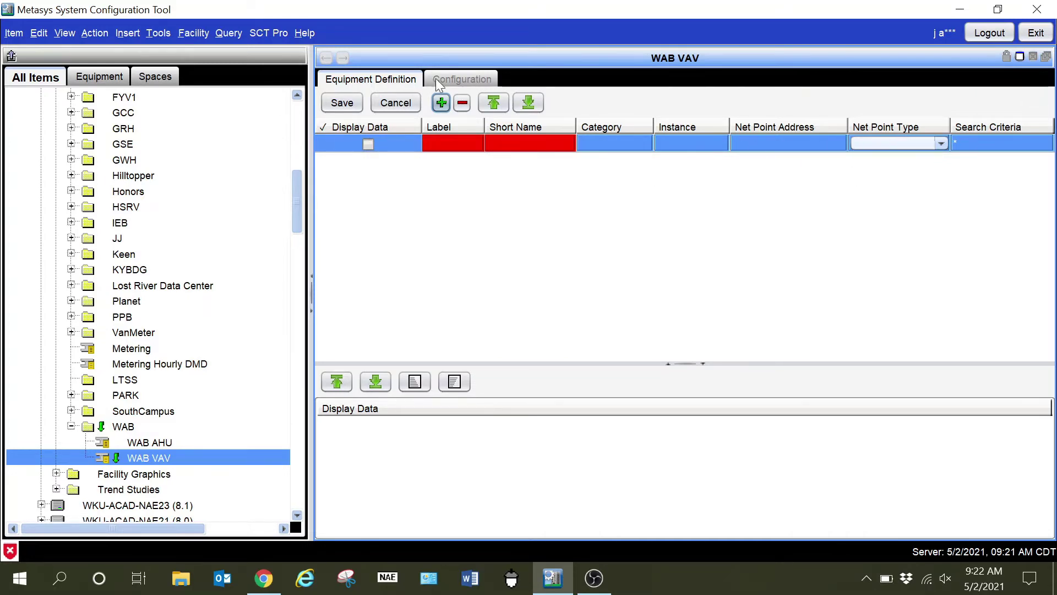
pyautogui.click(394, 110)
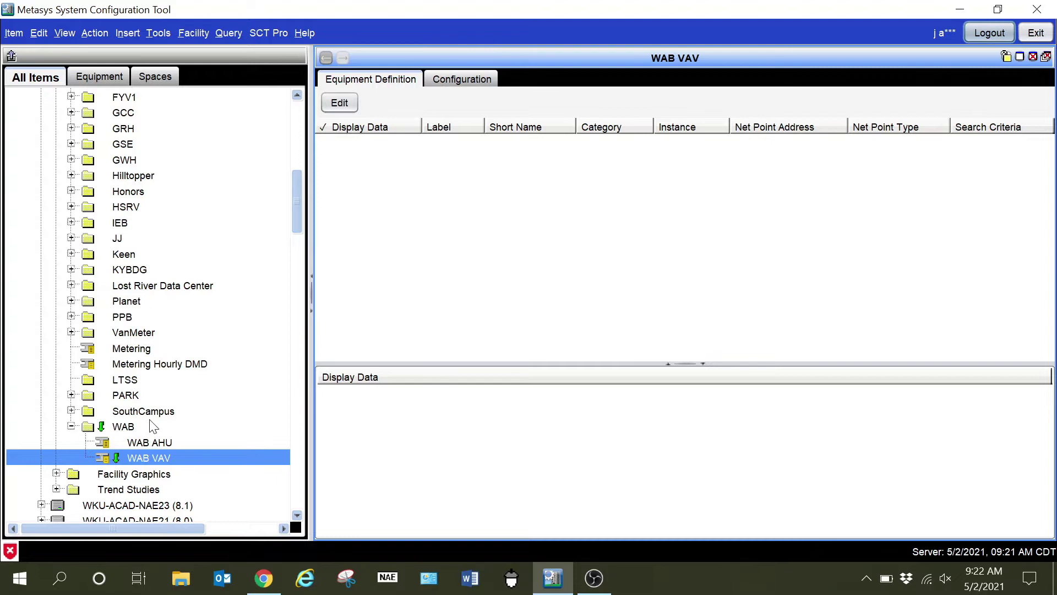
# Open WAB VAV in Equipment Discovery and add field controller VMA-9.B04 from the N2-1 trunk of WKU-WAB-NAE9.
pyautogui.rightClick(153, 457)
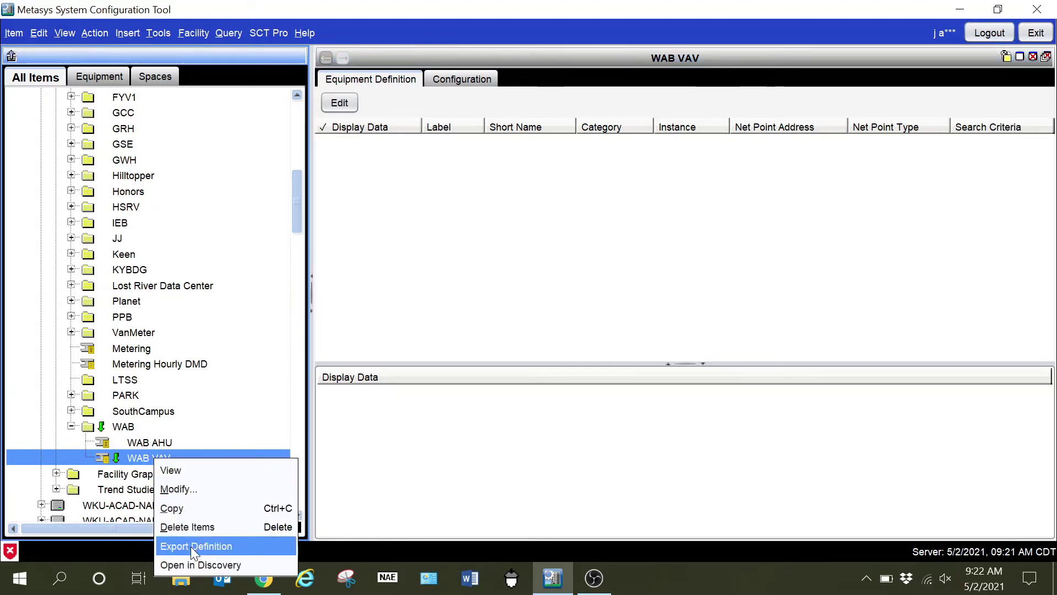
pyautogui.click(197, 565)
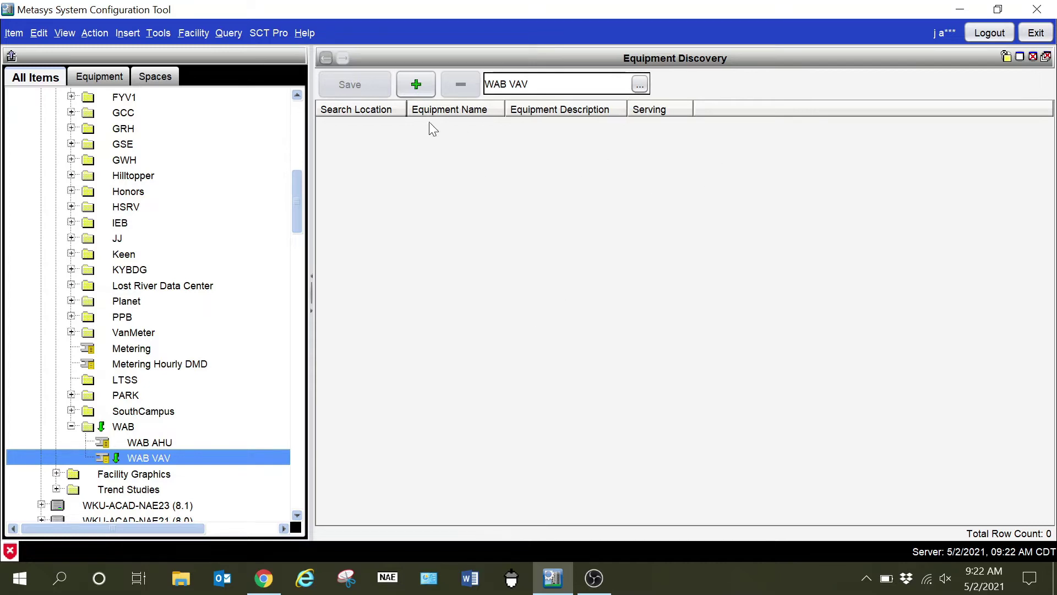
pyautogui.click(417, 83)
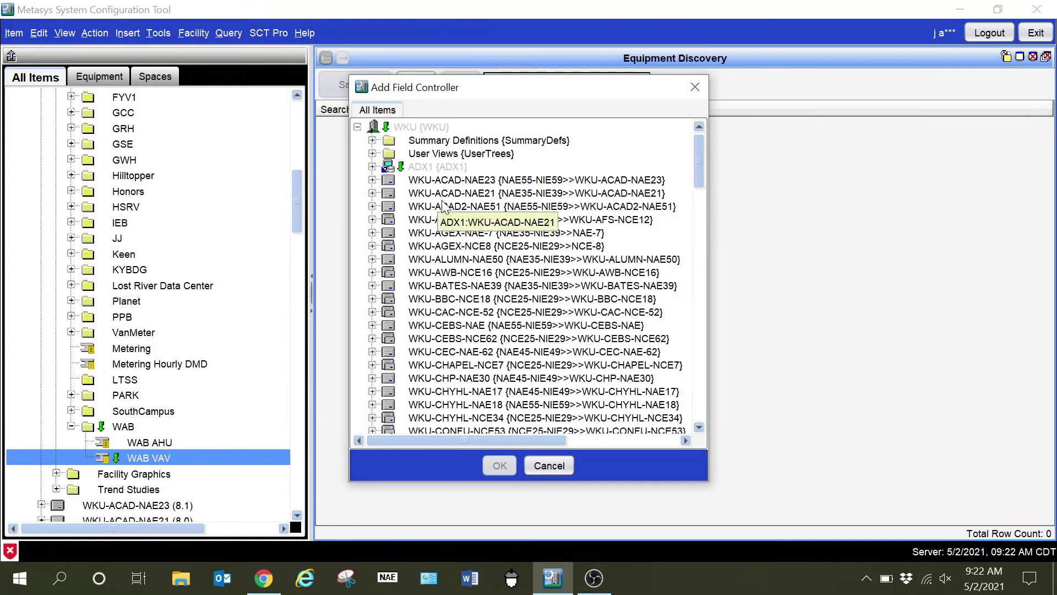
pyautogui.scroll(-15, 468, 245)
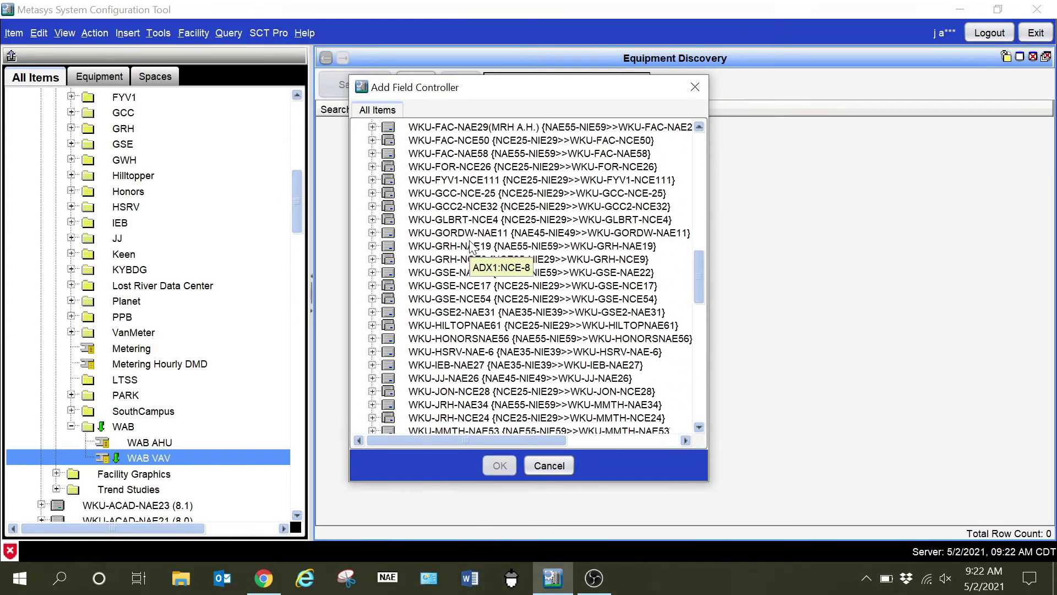
pyautogui.scroll(-16, 469, 245)
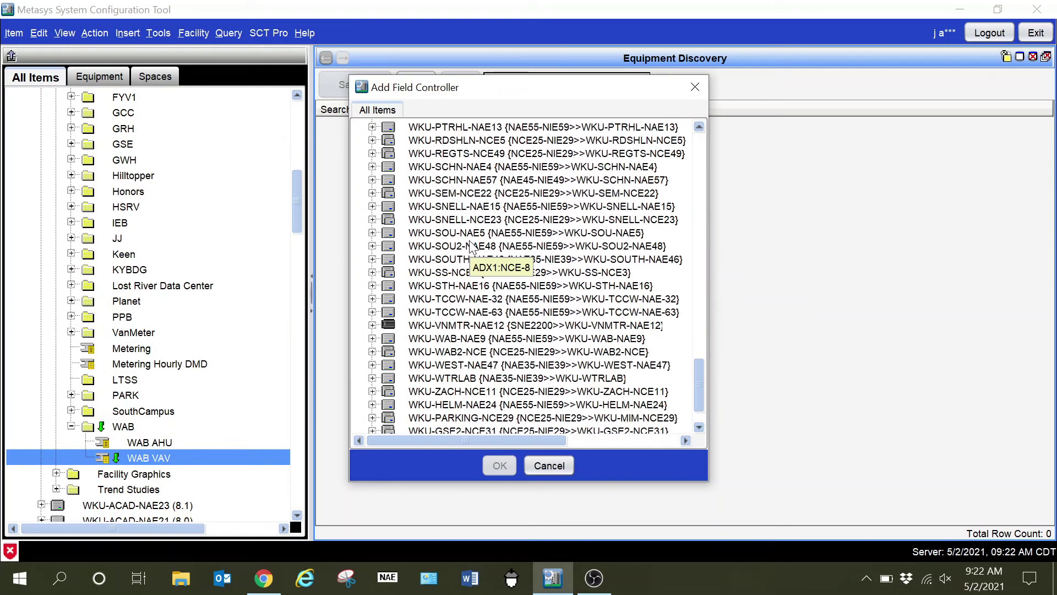
pyautogui.scroll(-1, 469, 246)
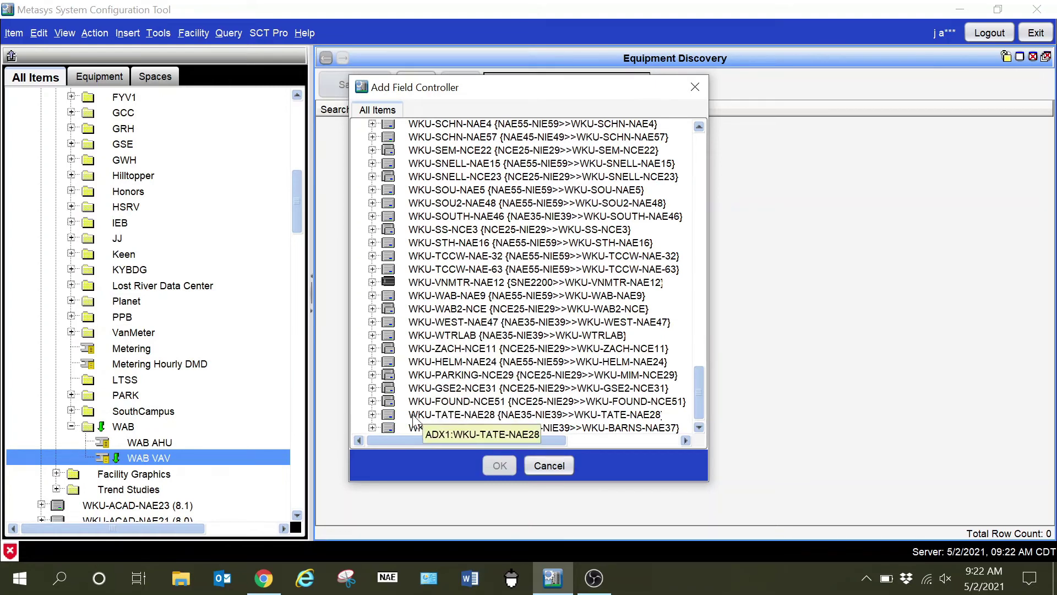
pyautogui.click(372, 296)
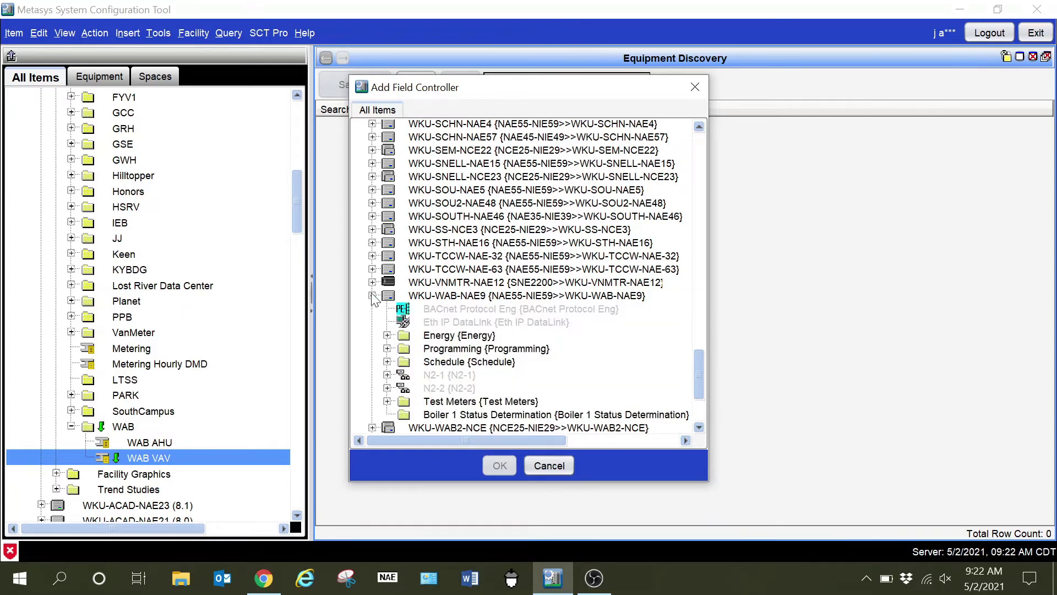
pyautogui.click(387, 375)
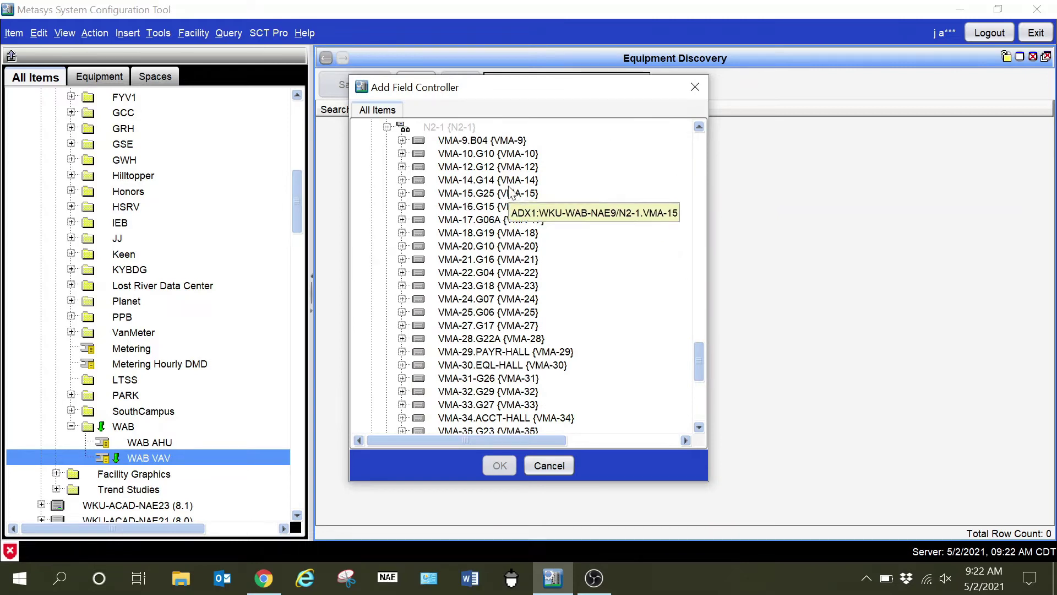
pyautogui.click(479, 142)
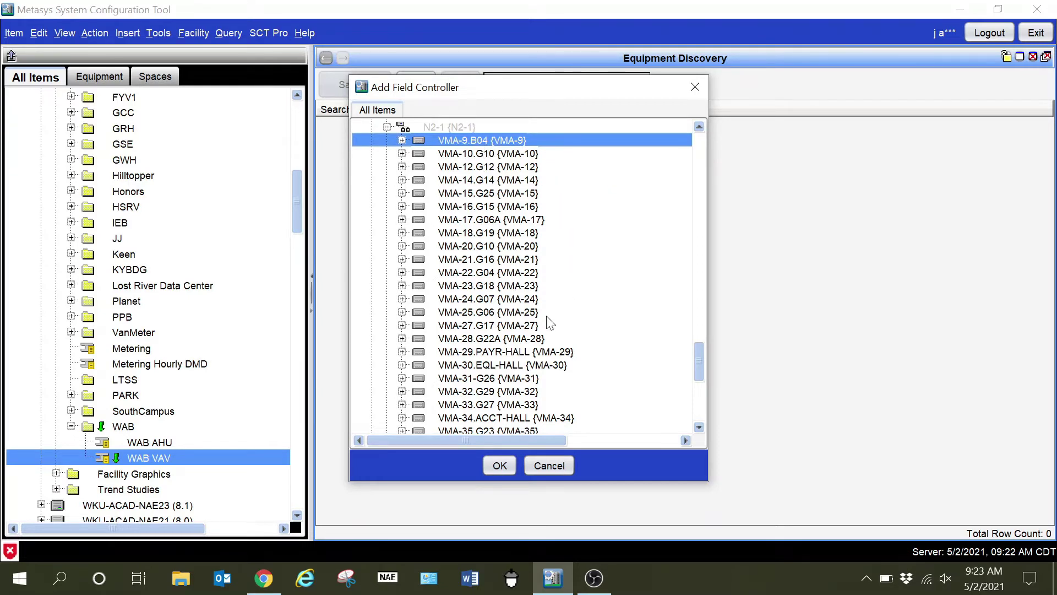
pyautogui.click(492, 469)
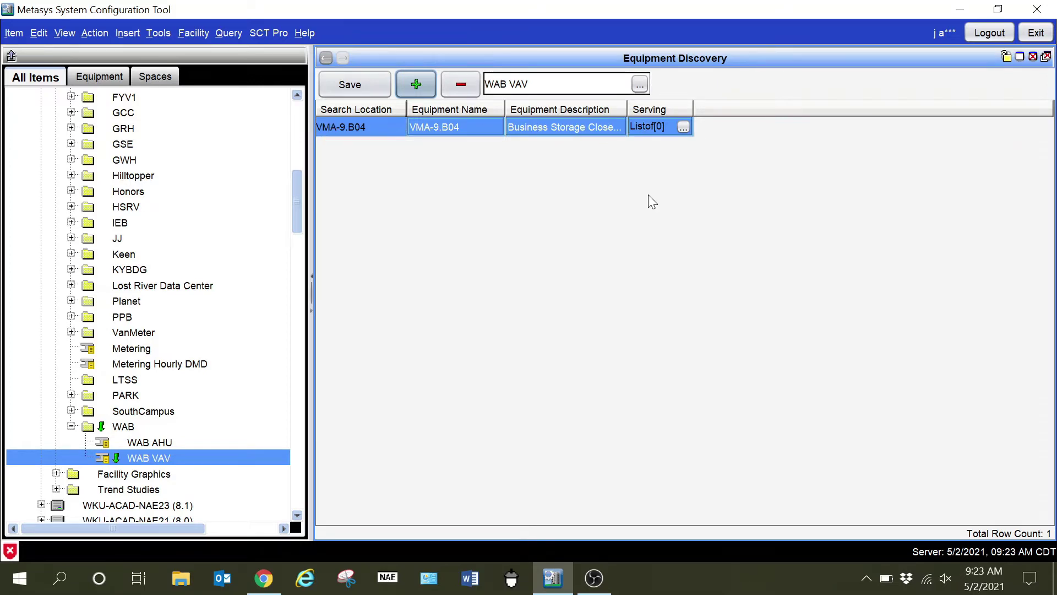
# Save the discovered VMA-9.B04 equipment without mapping any serving relationships.
pyautogui.moveTo(665, 135)
pyautogui.click(355, 84)
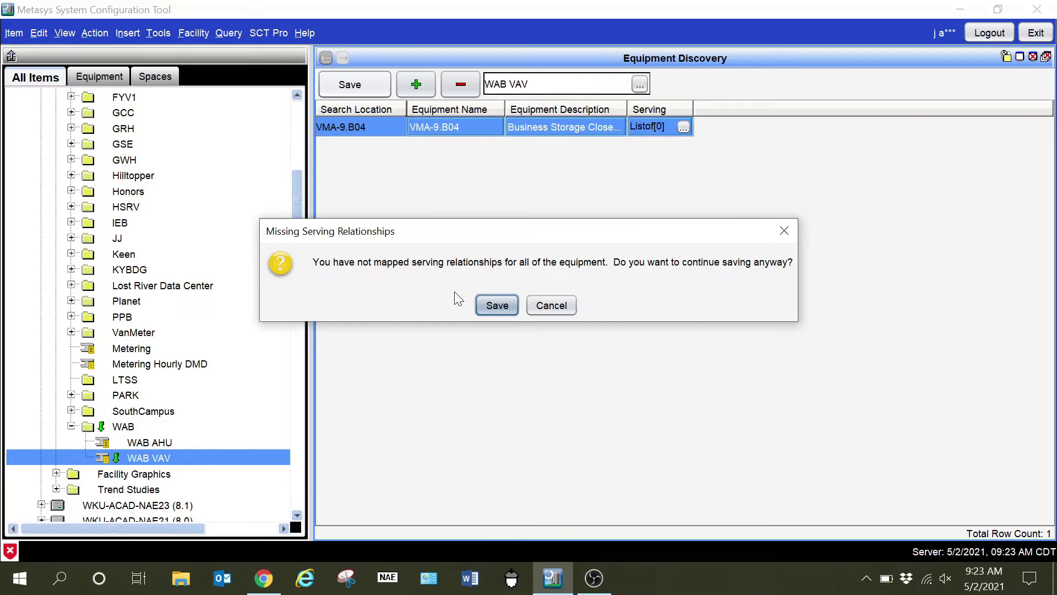
pyautogui.click(496, 306)
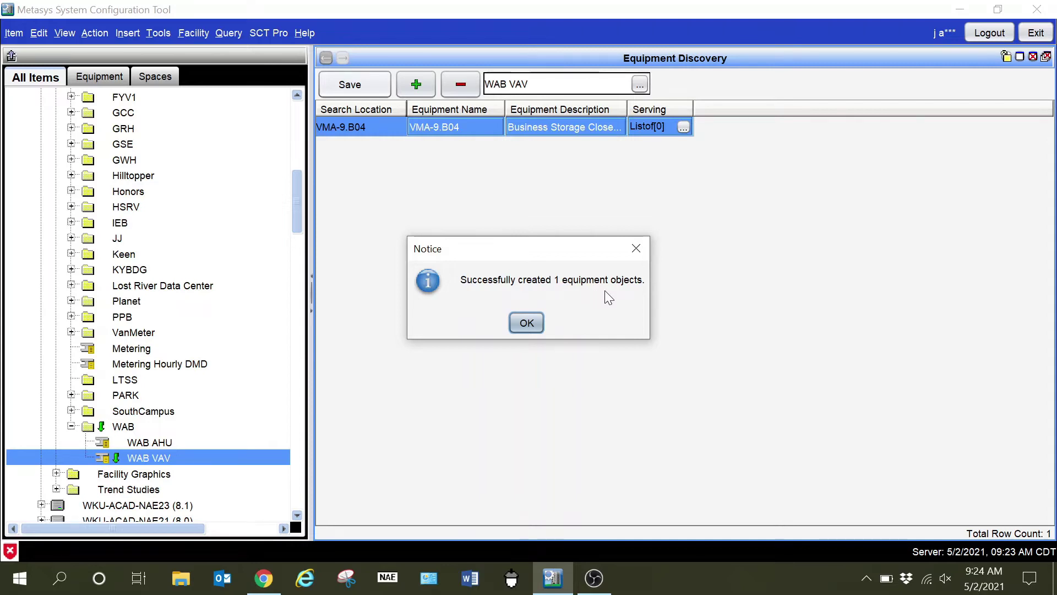
pyautogui.click(525, 323)
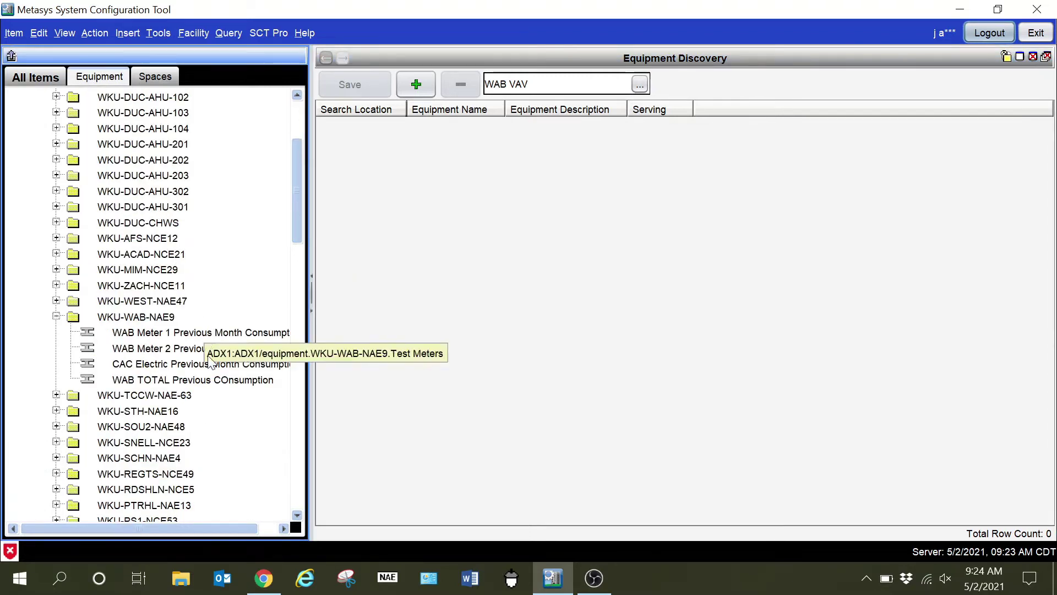
# Check the WKU-WAB-NAE9 equipment folder, refresh all navigation trees, and return to the Equipment tree.
pyautogui.scroll(-2, 182, 401)
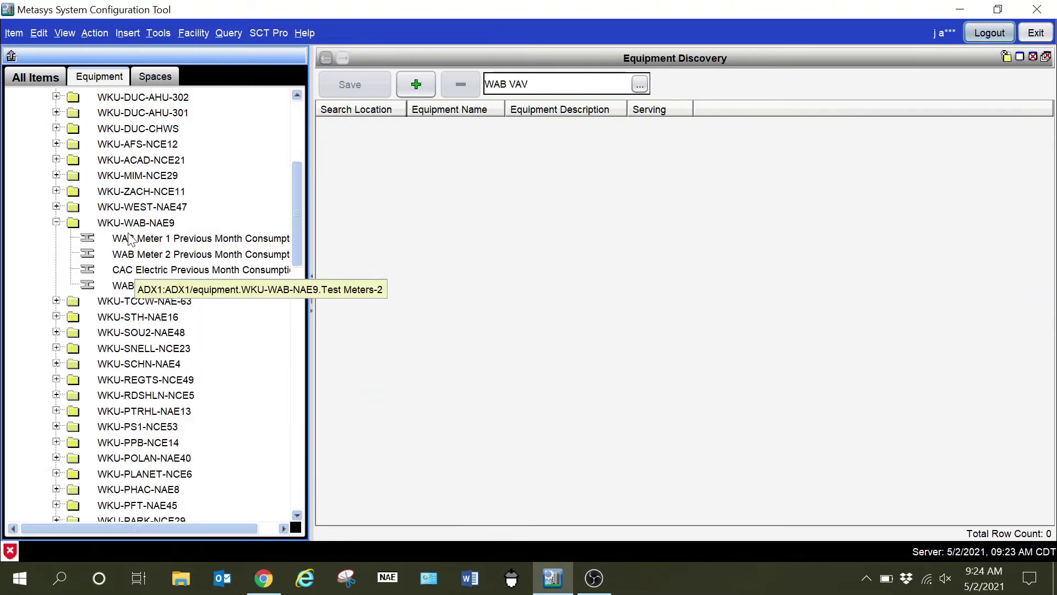
pyautogui.rightClick(109, 52)
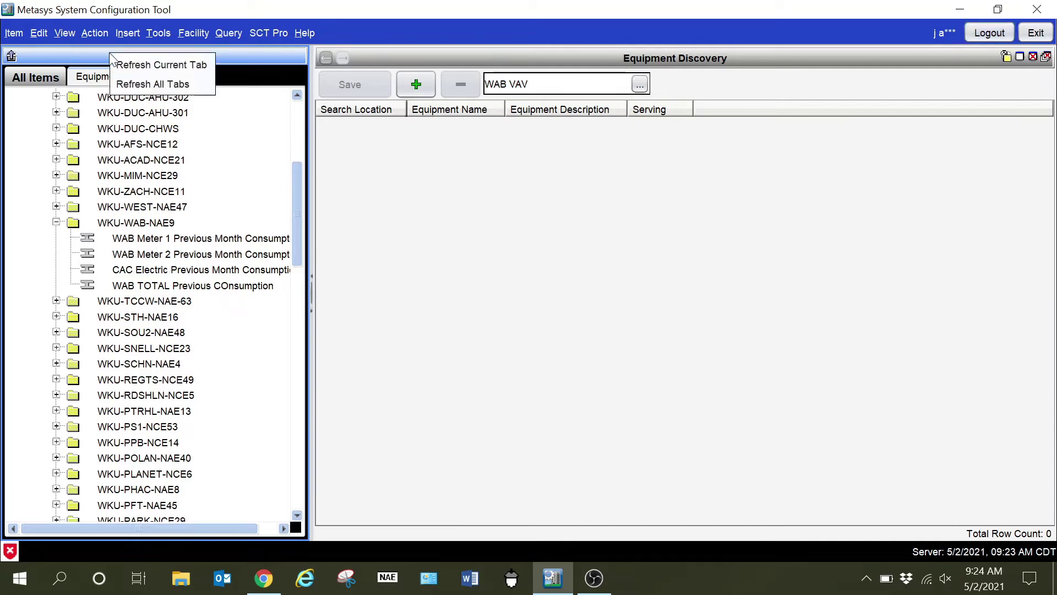
pyautogui.click(132, 88)
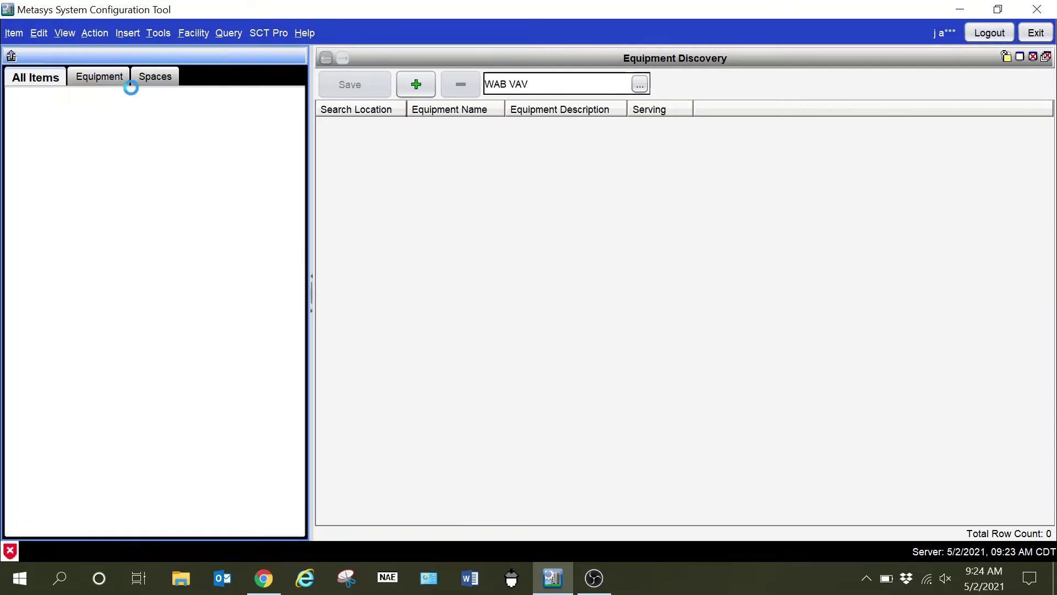
pyautogui.click(93, 72)
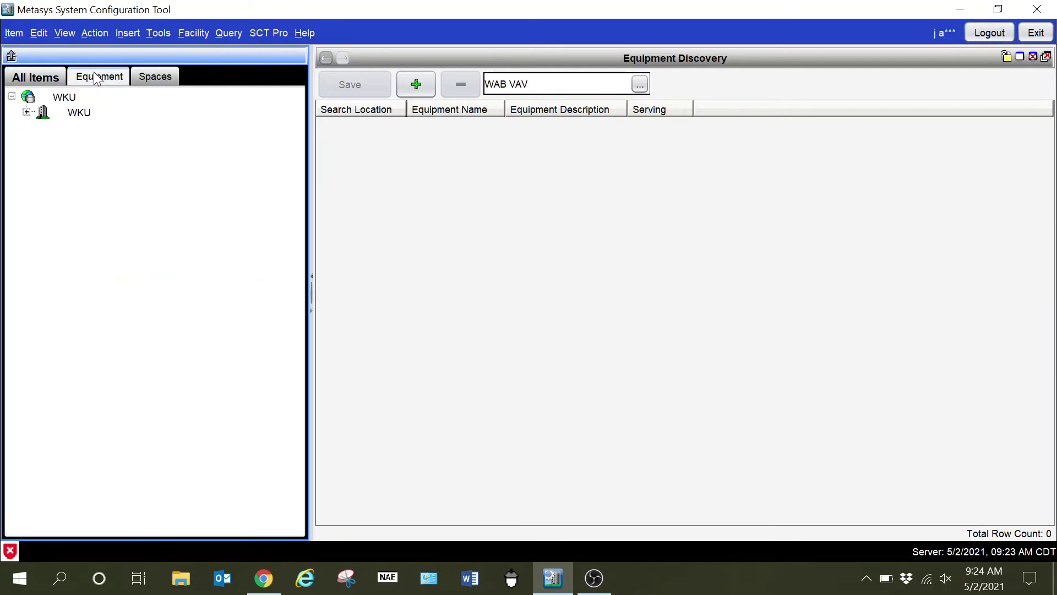
# Expand the Equipment tree to the N2-1 folder of WKU-WAB-NAE9 to check for the discovered VAV equipment.
pyautogui.click(26, 113)
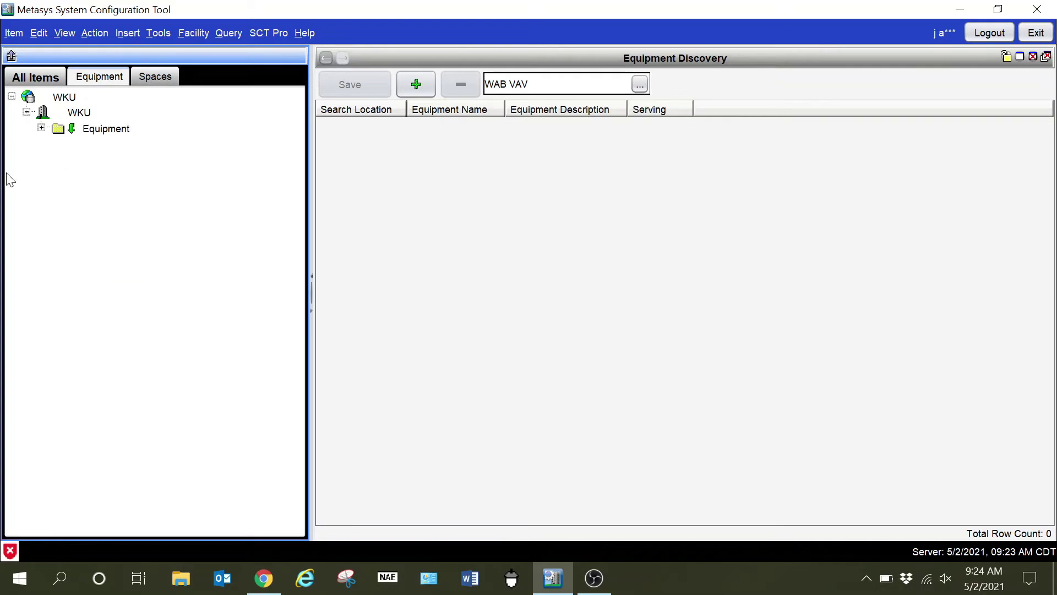
pyautogui.click(41, 128)
pyautogui.scroll(-3, 102, 367)
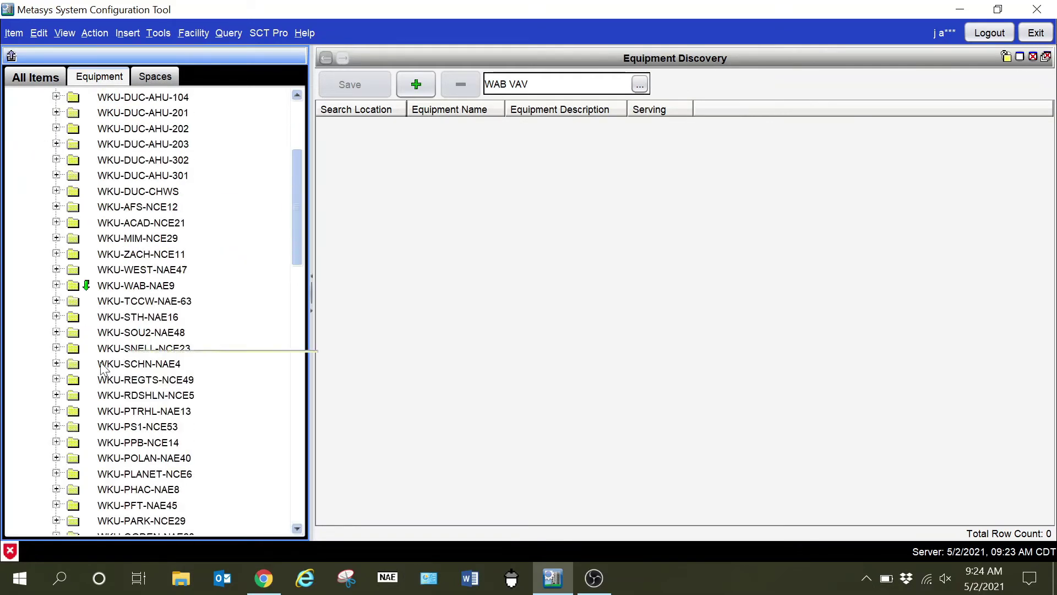
pyautogui.click(56, 286)
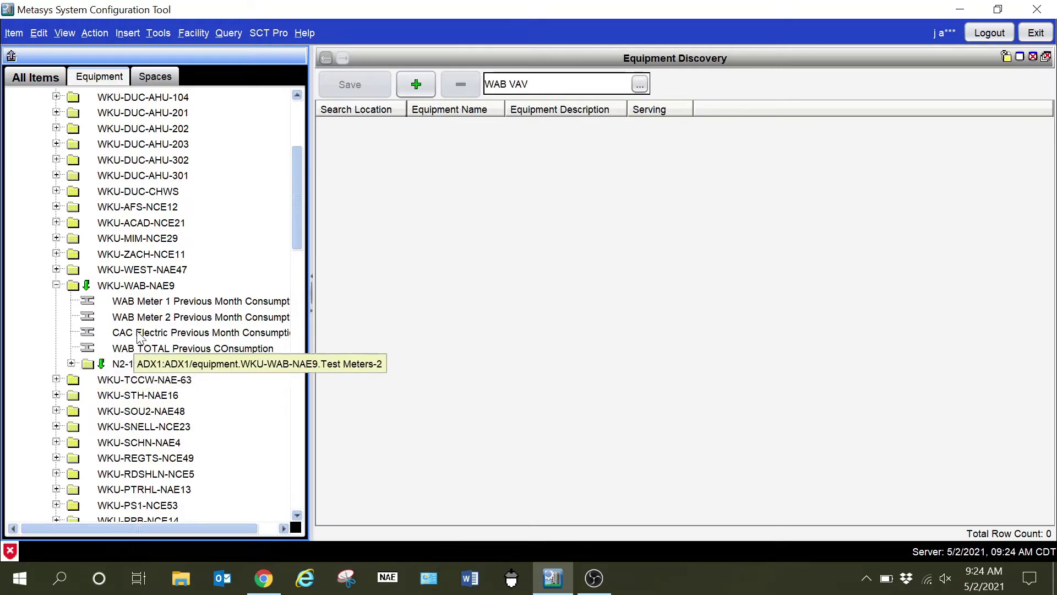
pyautogui.scroll(-1, 120, 357)
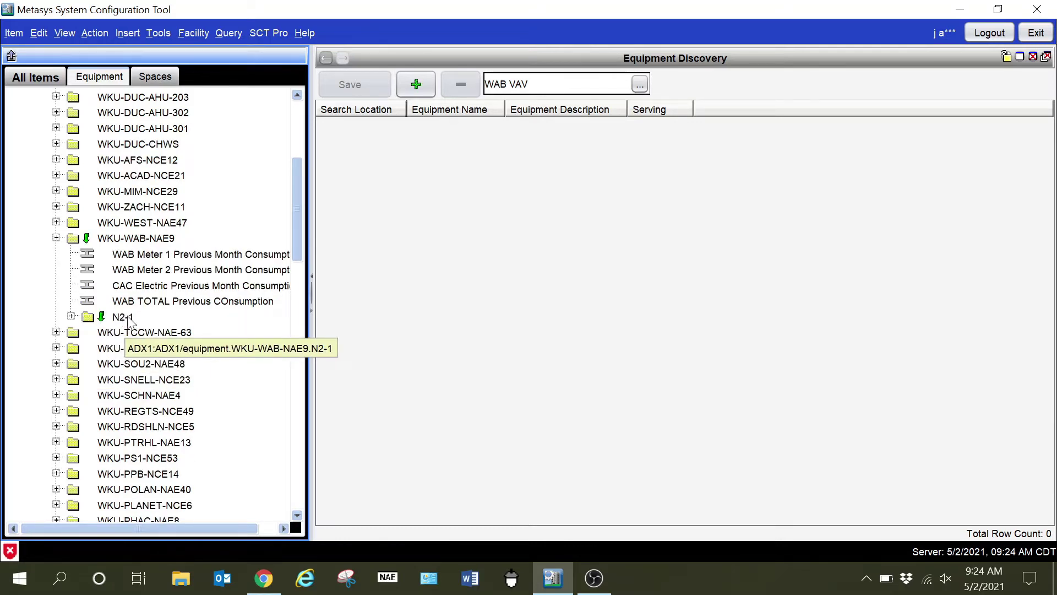
pyautogui.click(72, 317)
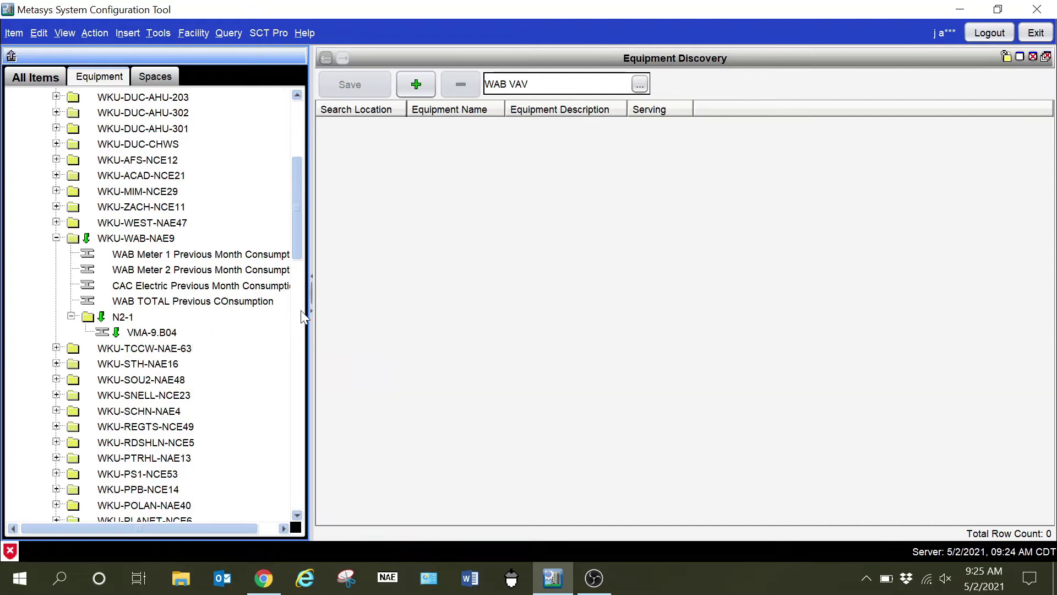
# Open the WAB VAV definition from the WAB folder of ADX1's Equipment Definitions for editing.
pyautogui.click(38, 79)
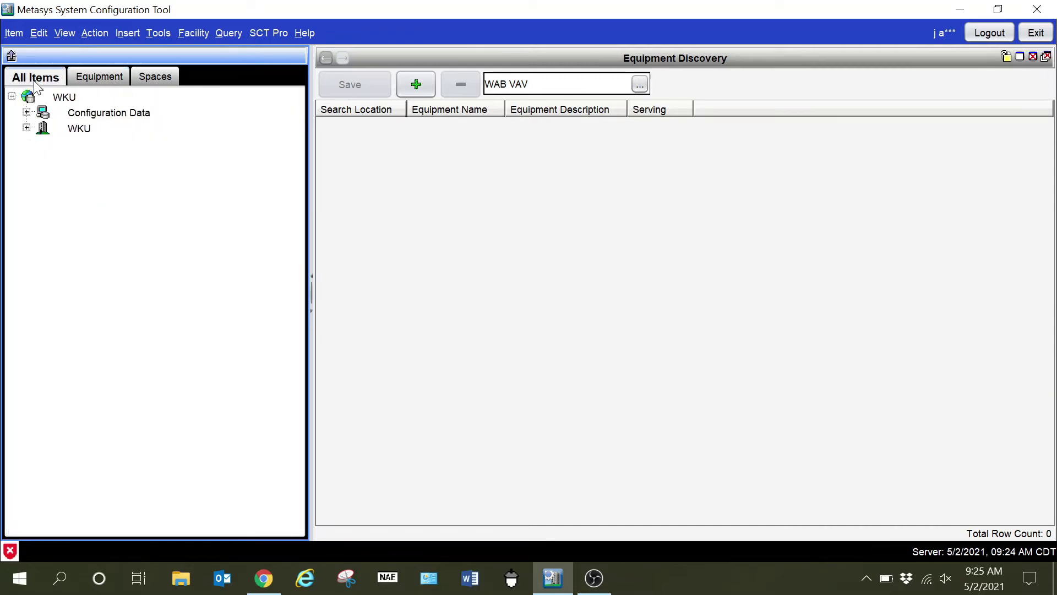
pyautogui.click(26, 128)
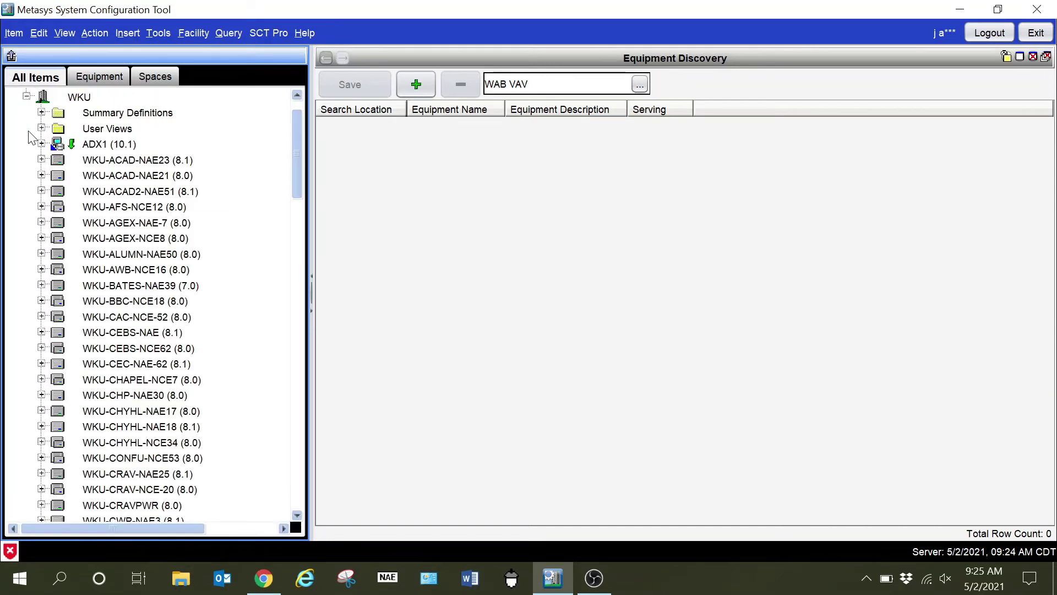
pyautogui.click(41, 144)
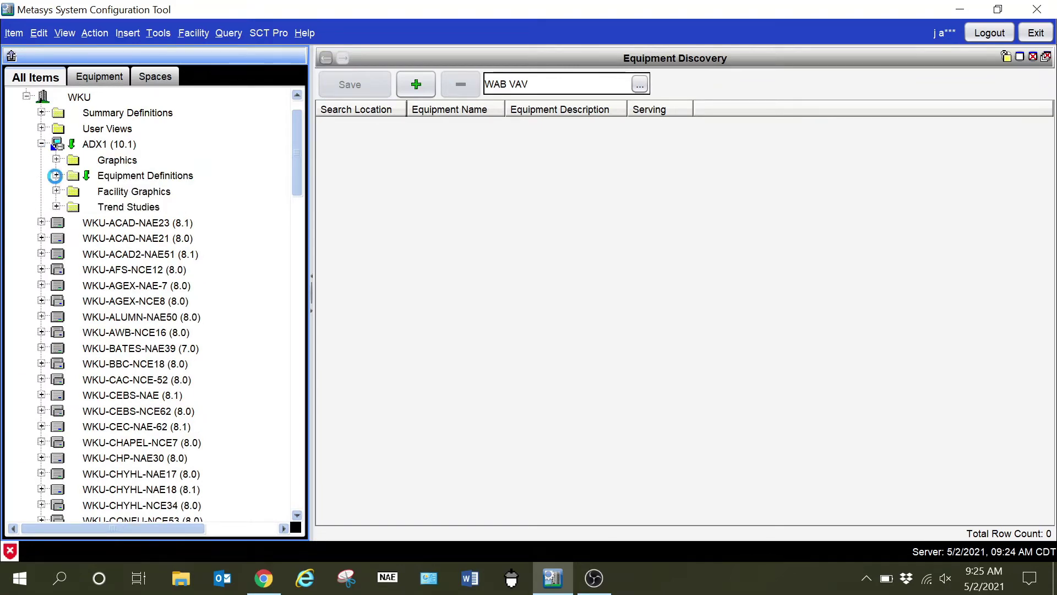
pyautogui.click(56, 175)
pyautogui.scroll(-7, 213, 285)
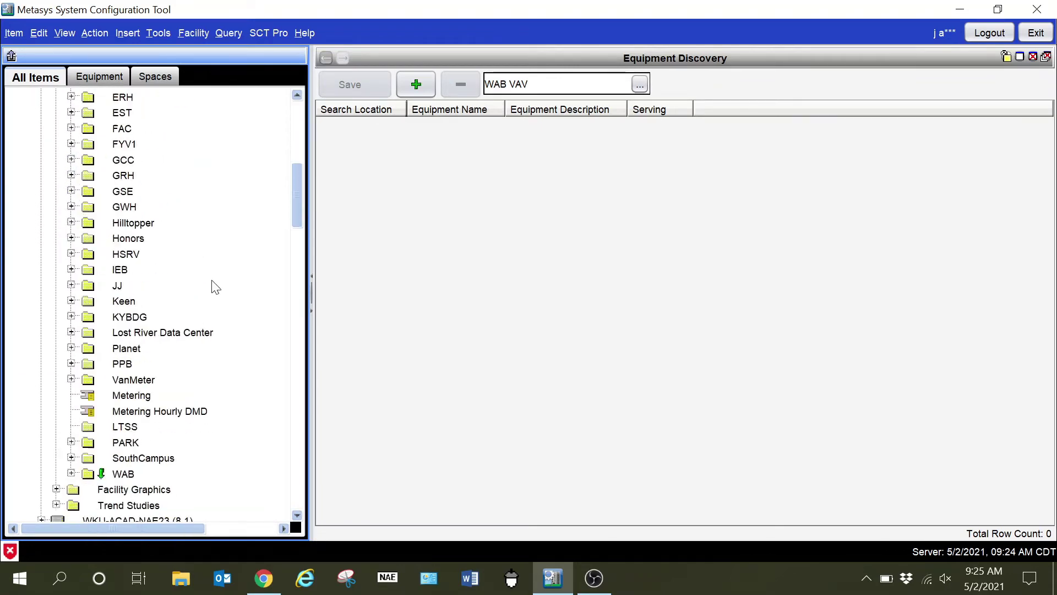
pyautogui.click(70, 427)
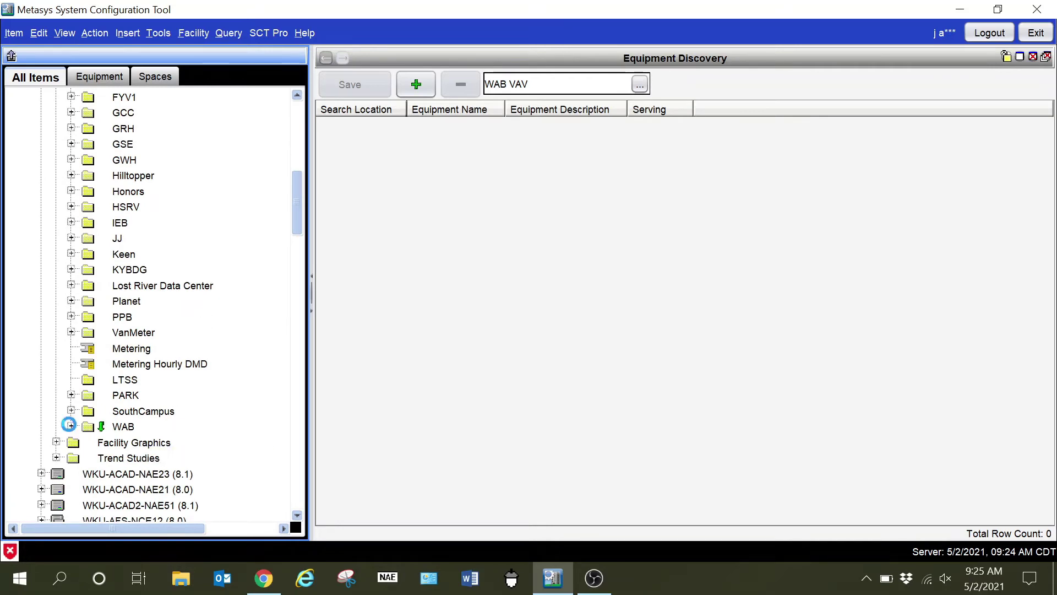
pyautogui.scroll(-2, 170, 353)
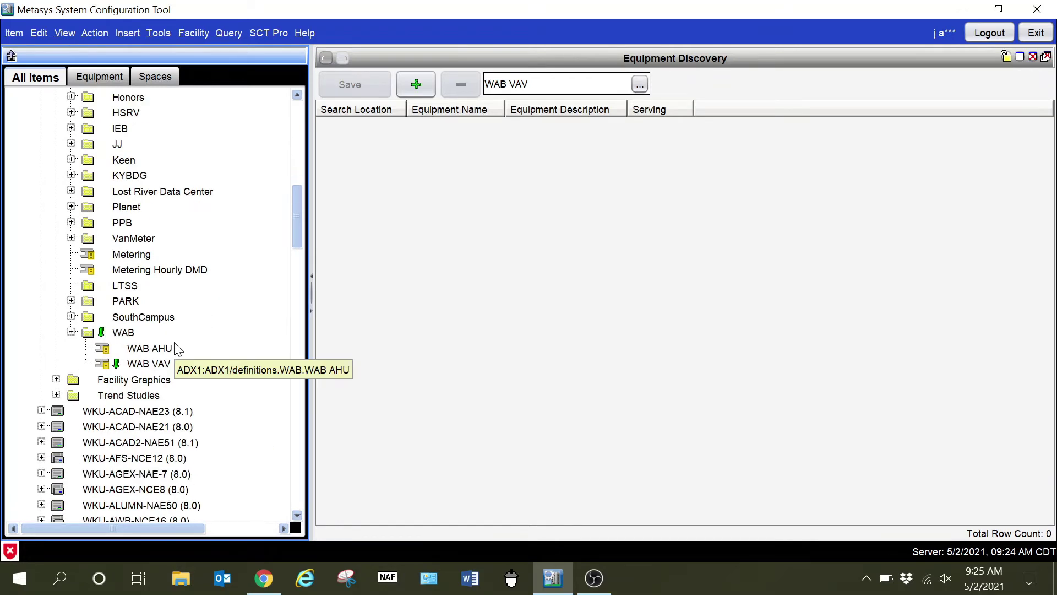
pyautogui.rightClick(145, 368)
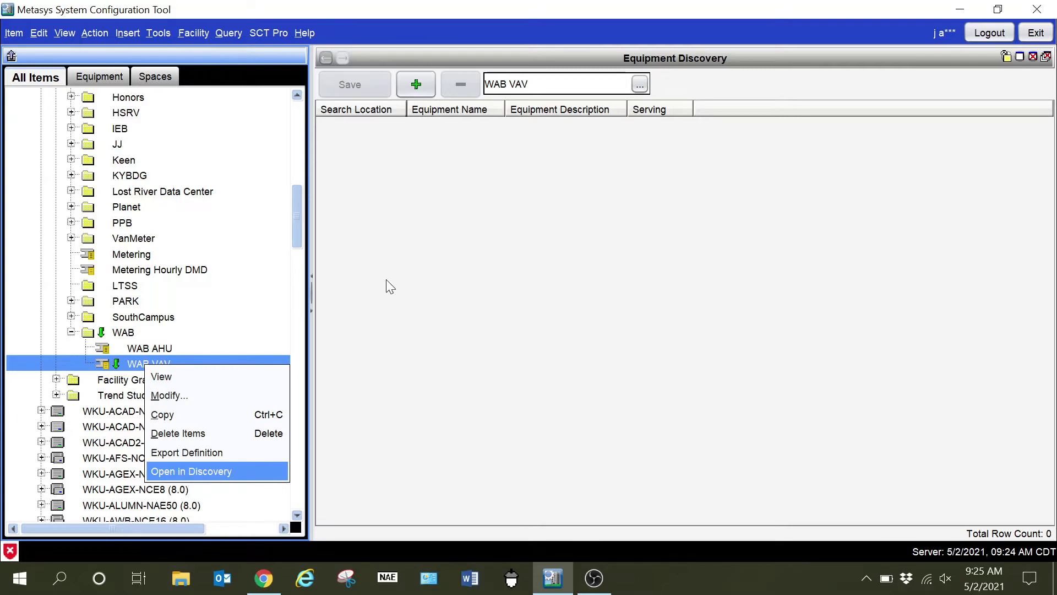
pyautogui.click(415, 247)
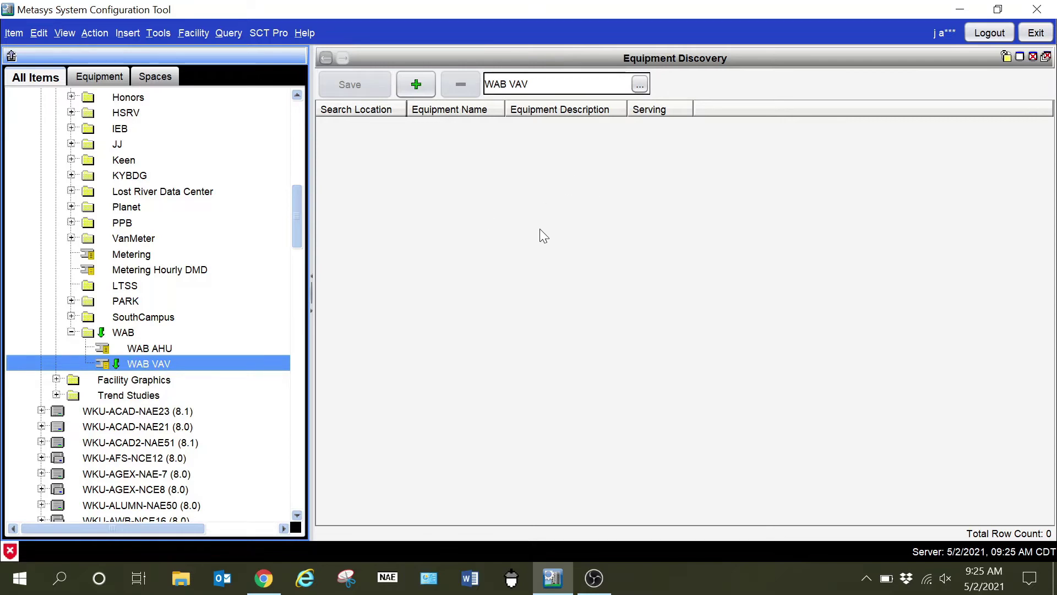
pyautogui.doubleClick(131, 363)
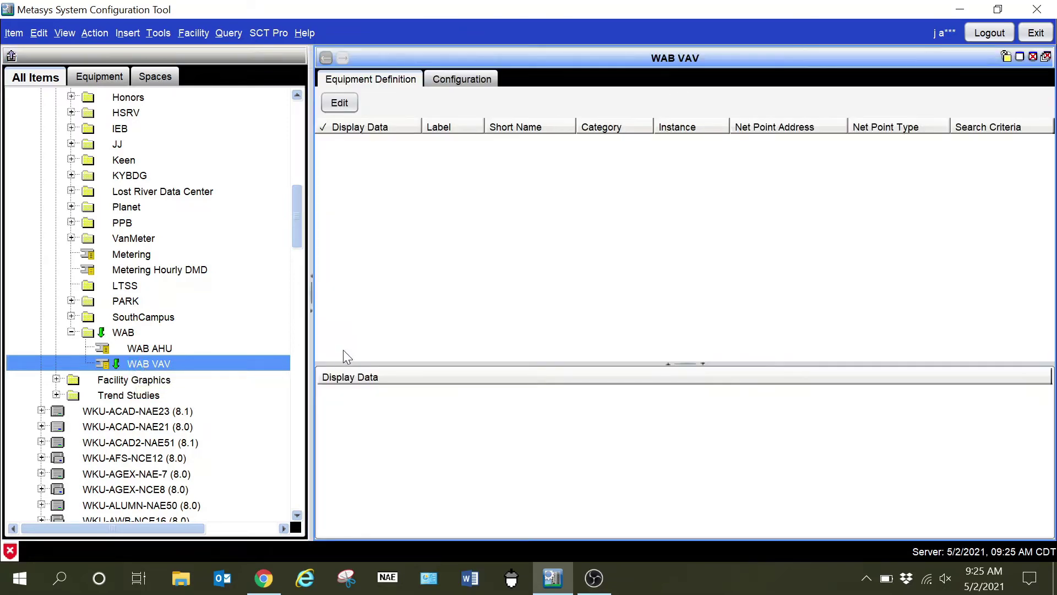
pyautogui.click(339, 103)
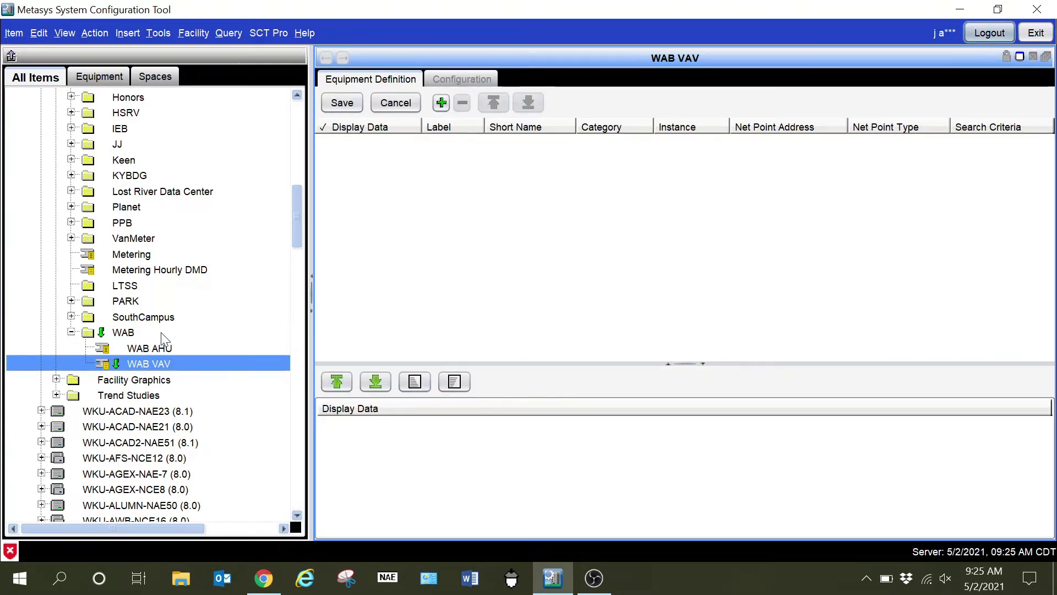
# Add the points of field controller VMA-9.B04 from the N2-1 trunk of WKU-WAB-NAE9 to the WAB VAV definition.
pyautogui.scroll(-15, 160, 256)
pyautogui.scroll(15, 158, 255)
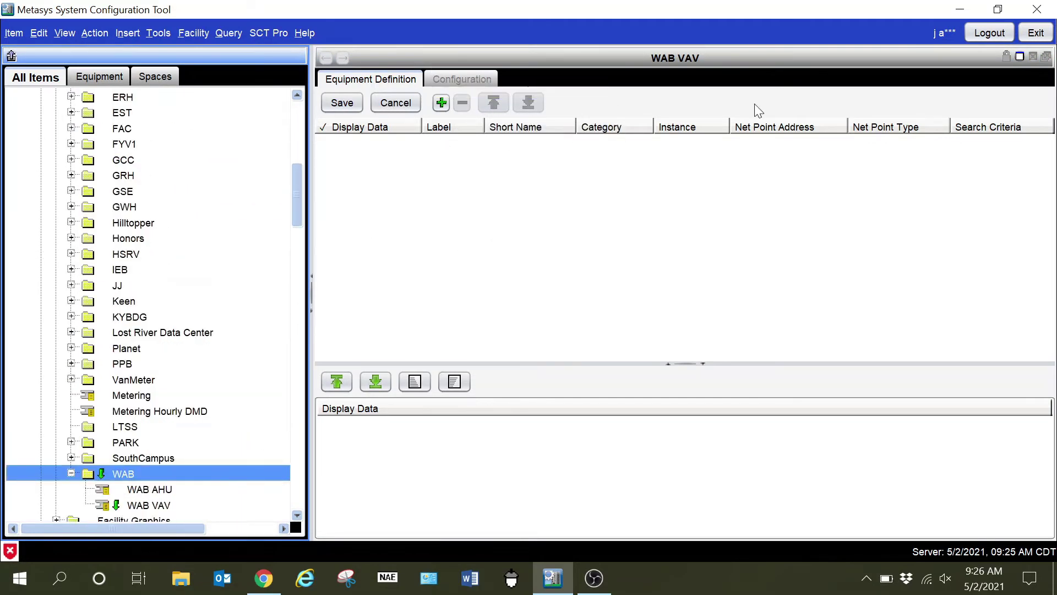
pyautogui.scroll(-20, 215, 307)
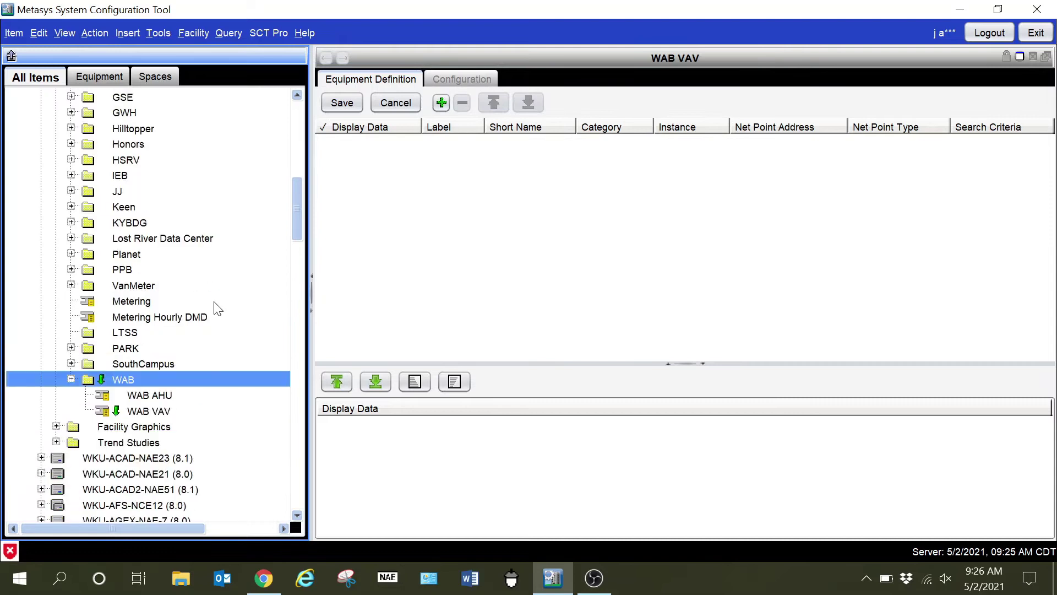
pyautogui.scroll(-20, 215, 306)
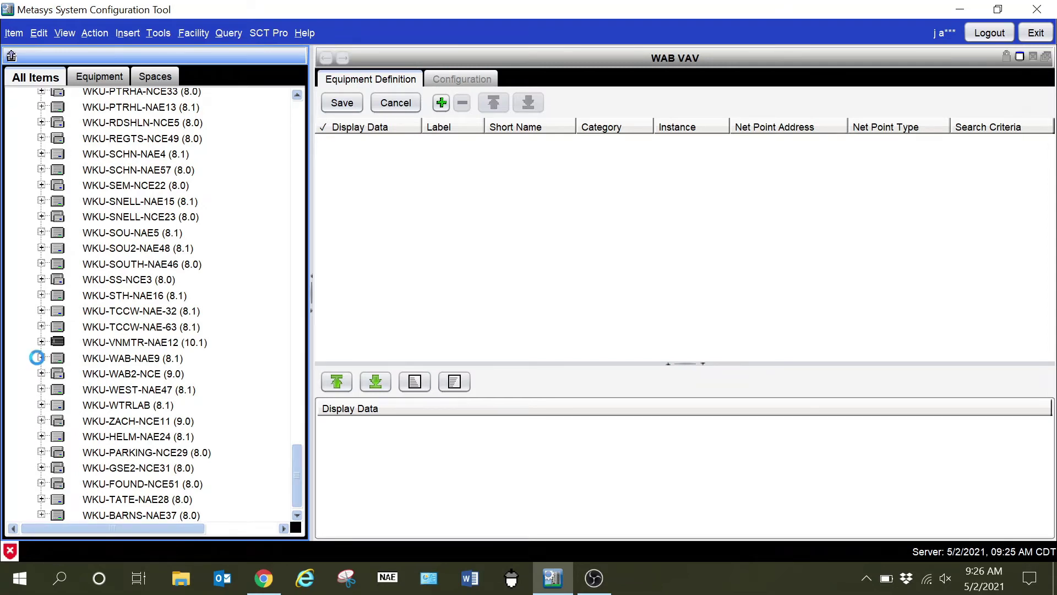
pyautogui.click(42, 357)
pyautogui.click(56, 452)
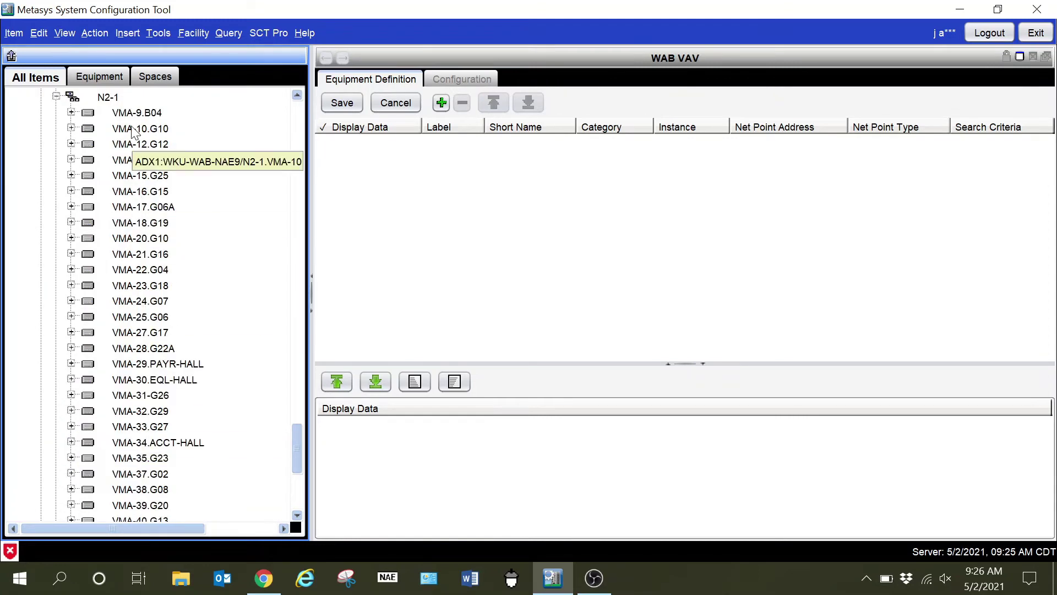
pyautogui.moveTo(132, 113); pyautogui.dragTo(422, 167)
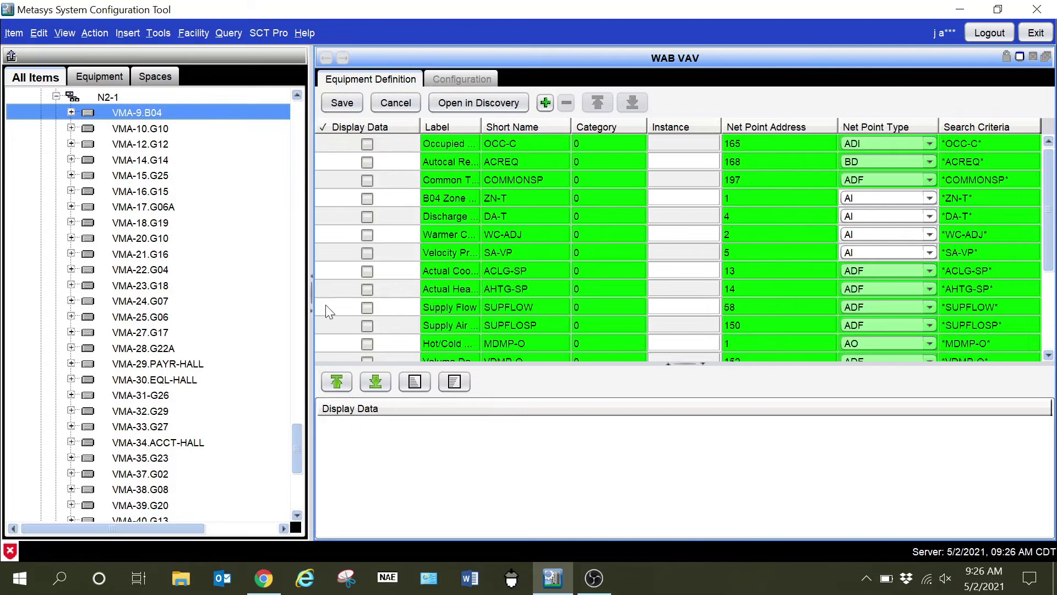
# Include OCC-C, ZN-T, DA-T, WC-ADJ, SUPFLOW and SUPFLOSP in the definition's display data.
pyautogui.click(366, 144)
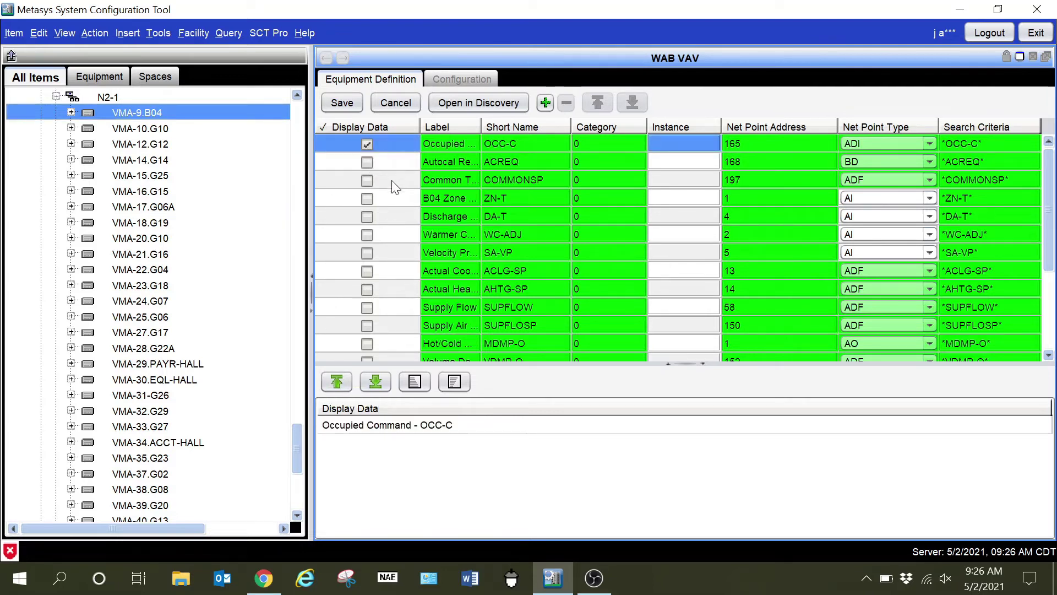
pyautogui.click(366, 198)
pyautogui.click(367, 217)
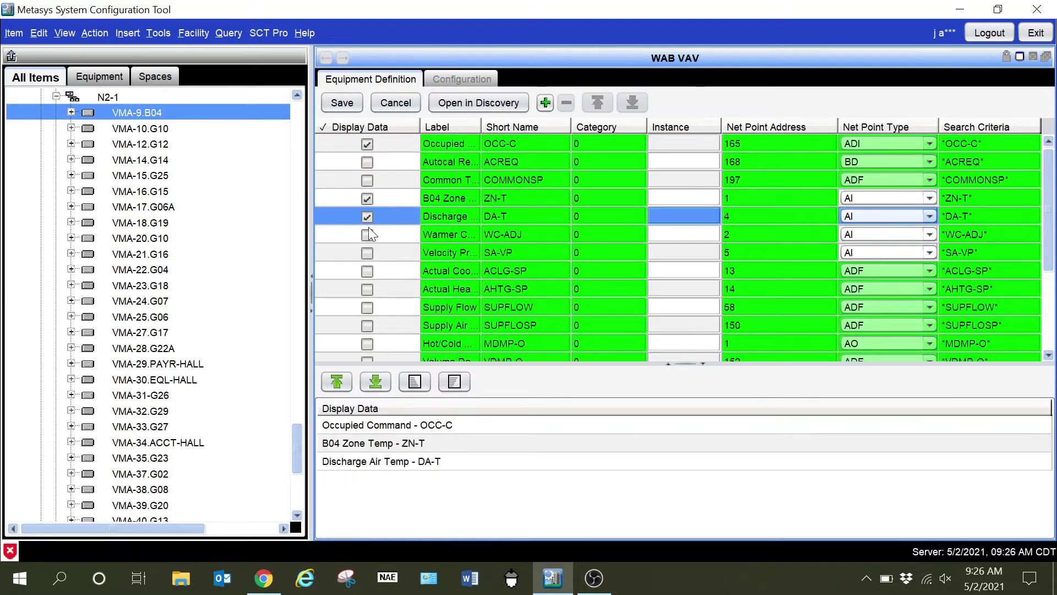
pyautogui.click(366, 235)
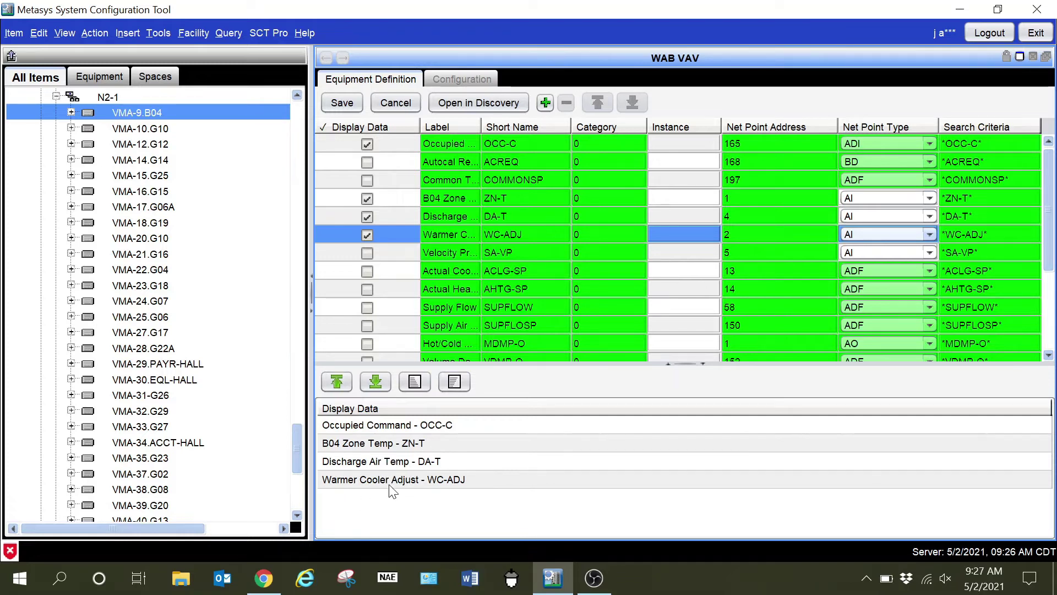
pyautogui.scroll(-2, 379, 305)
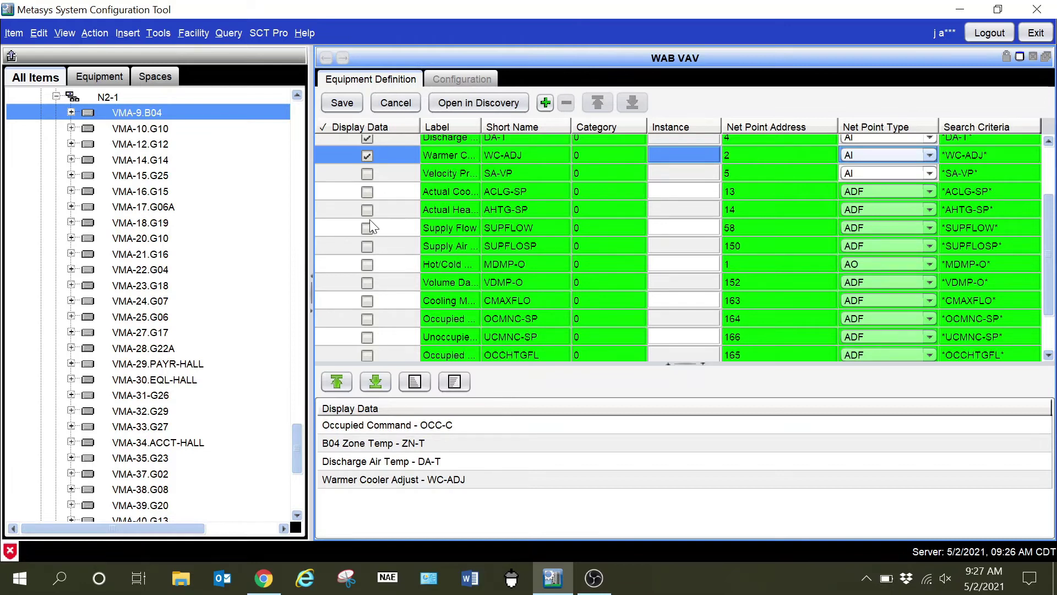
pyautogui.scroll(-3, 370, 222)
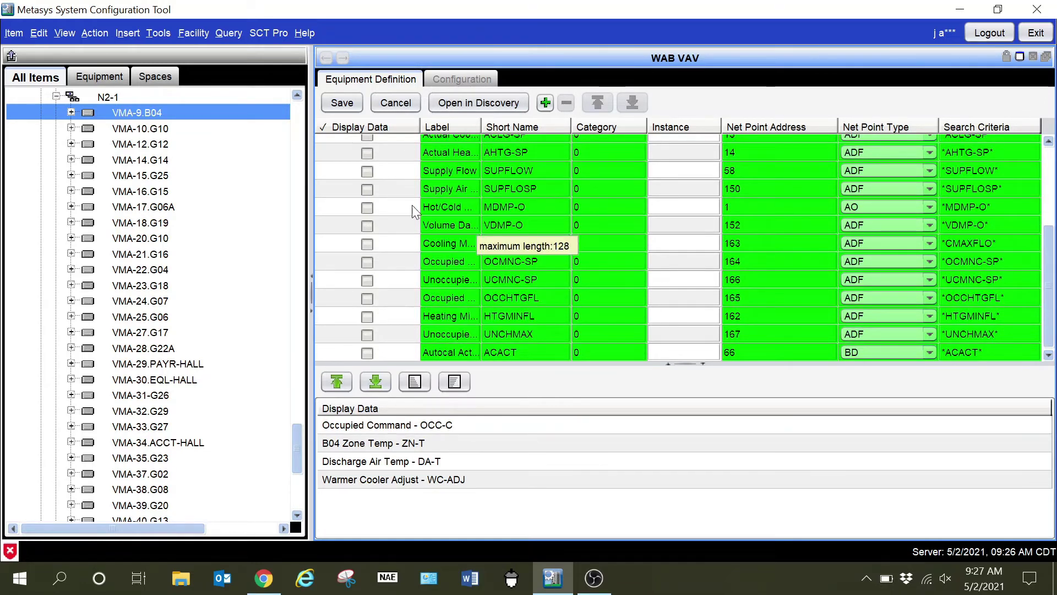
pyautogui.click(366, 171)
pyautogui.click(368, 190)
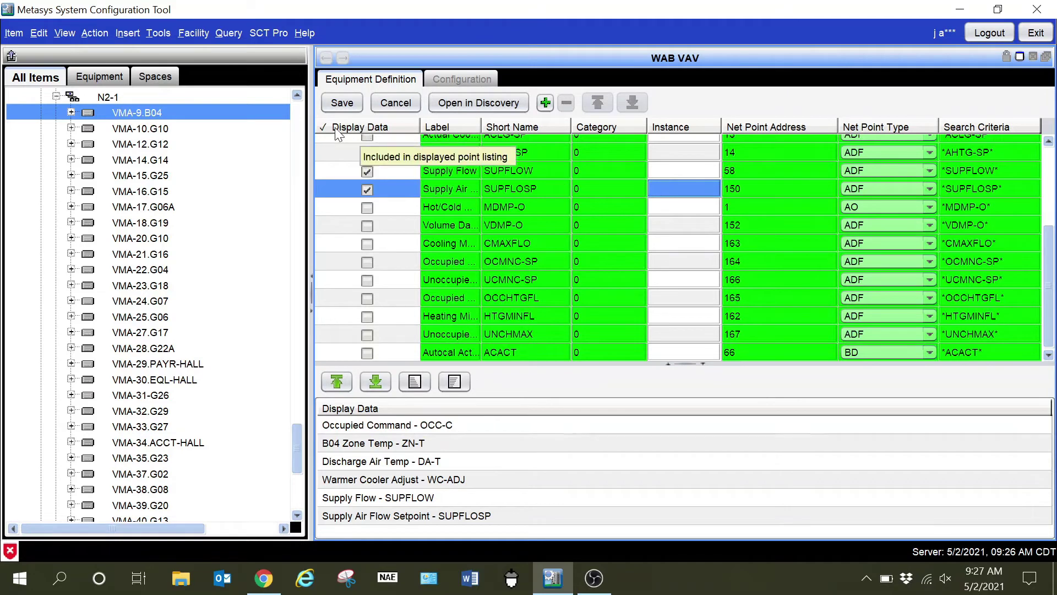
# Include all points of the WAB VAV definition in the display data and review the resulting list.
pyautogui.scroll(3, 434, 243)
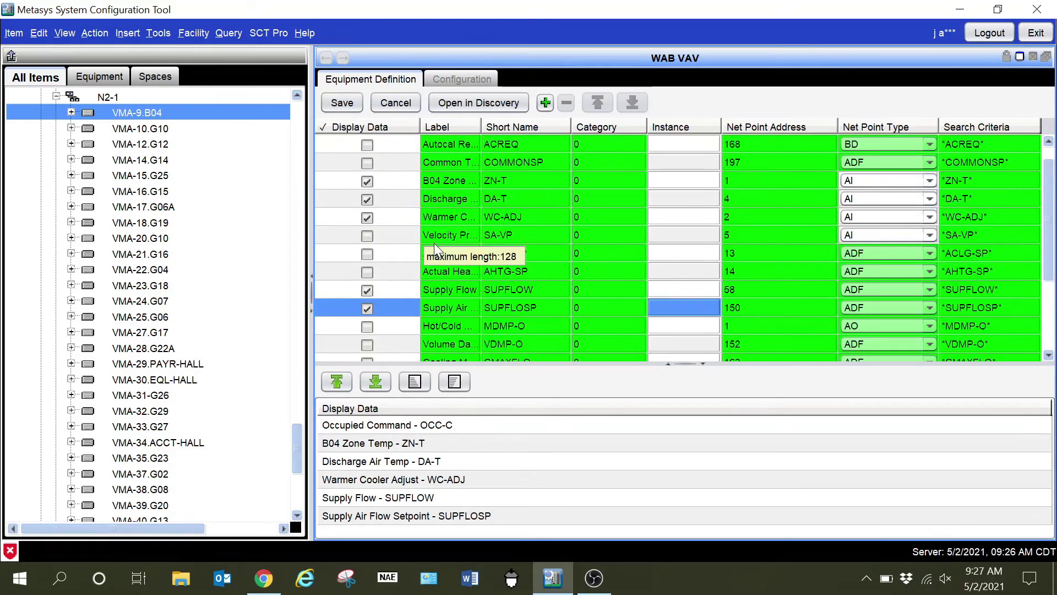
pyautogui.click(381, 131)
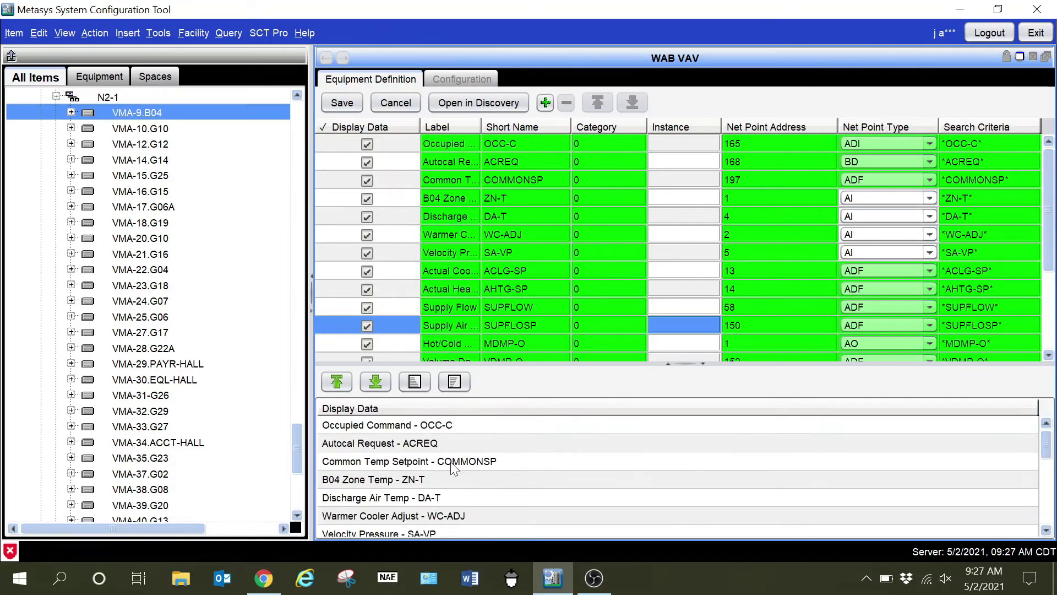
pyautogui.scroll(-2, 455, 338)
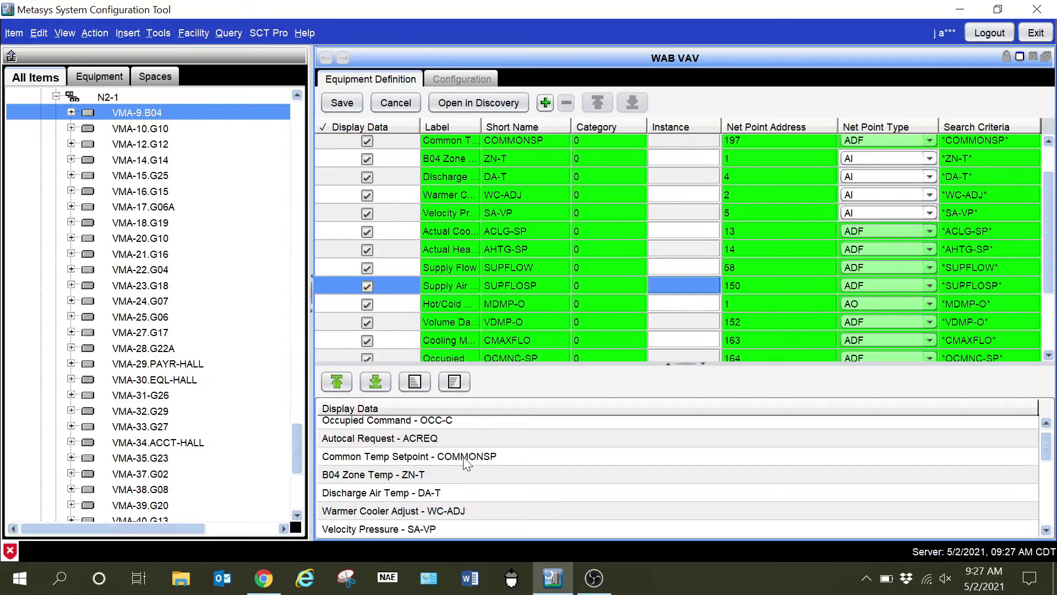
pyautogui.scroll(-1, 468, 459)
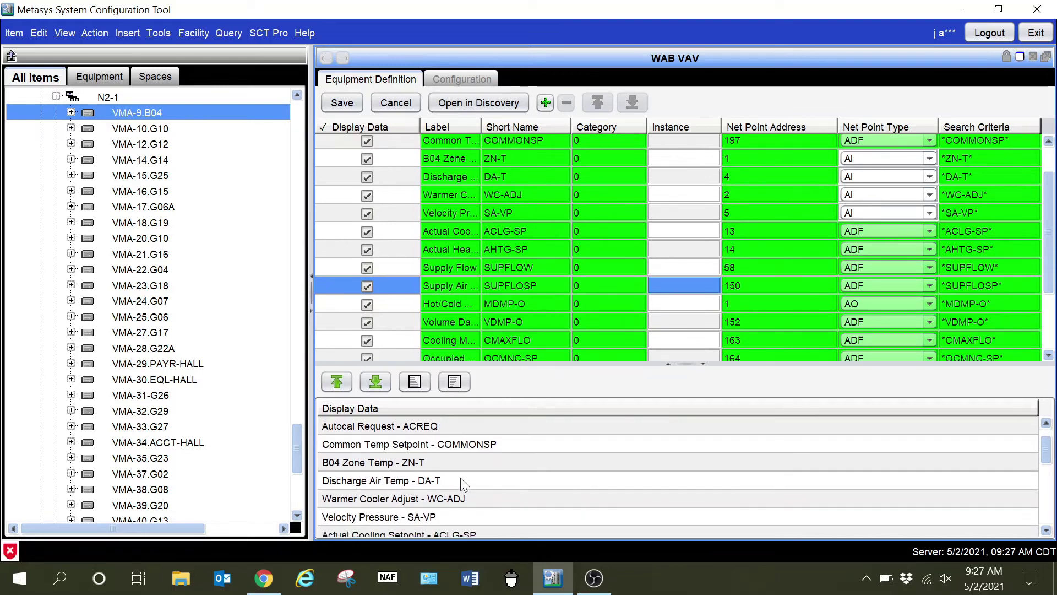
pyautogui.scroll(-1, 464, 478)
pyautogui.scroll(1, 463, 478)
pyautogui.scroll(-1, 422, 487)
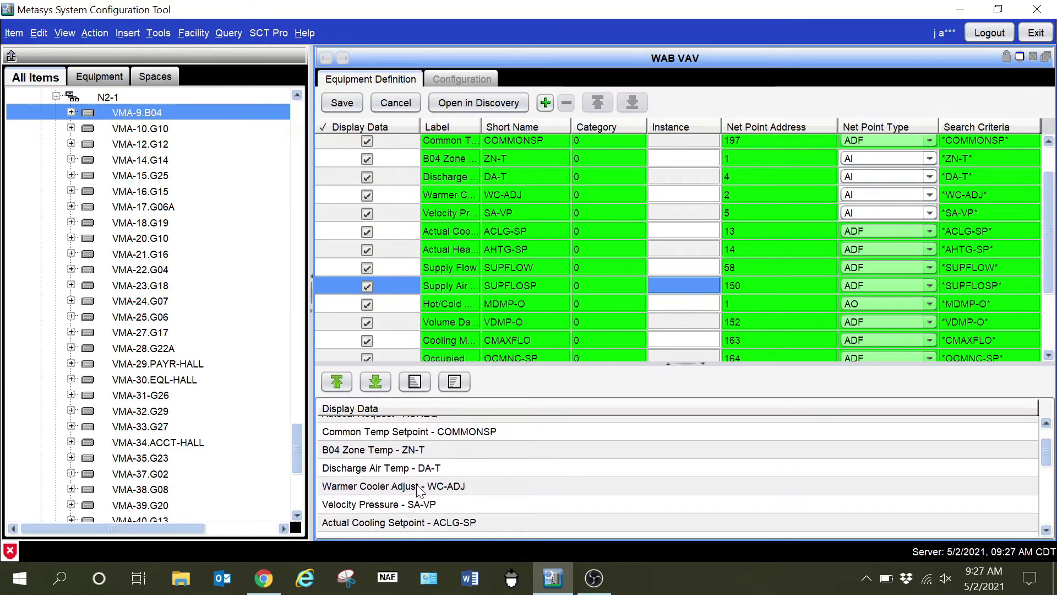
# Reorder the display data so Discharge Air Temp - DA-T sits directly below Occupied Command - OCC-C, and save the definition.
pyautogui.click(390, 468)
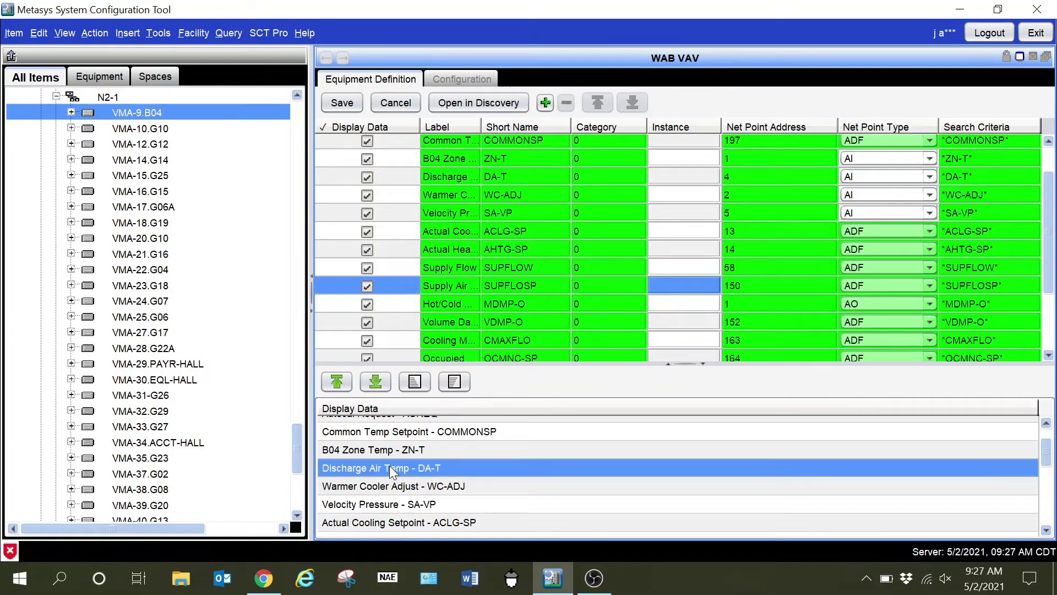
pyautogui.click(337, 382)
pyautogui.click(337, 381)
pyautogui.click(336, 382)
pyautogui.click(336, 381)
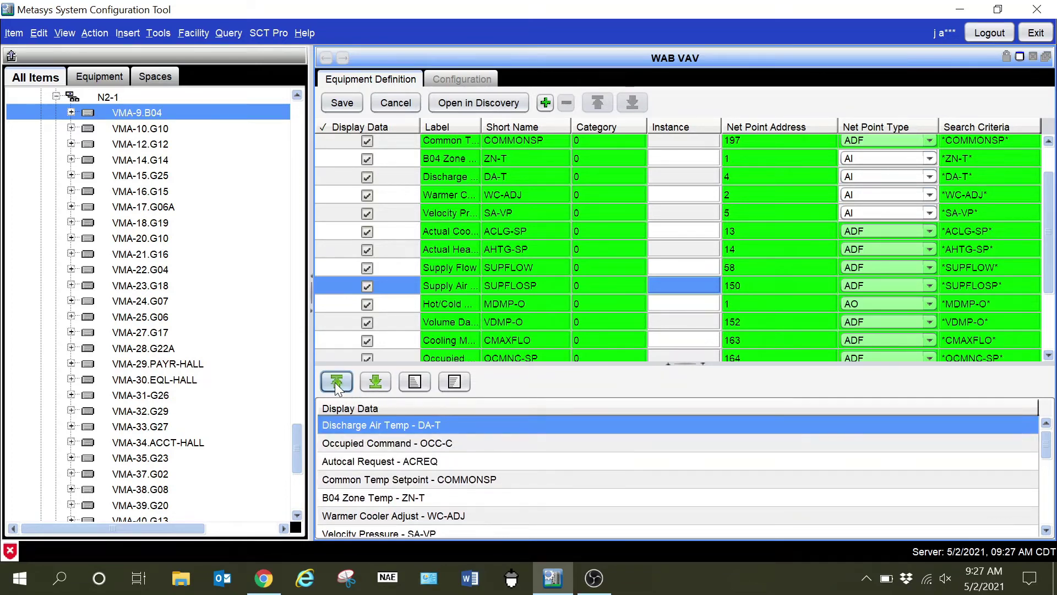
pyautogui.click(376, 381)
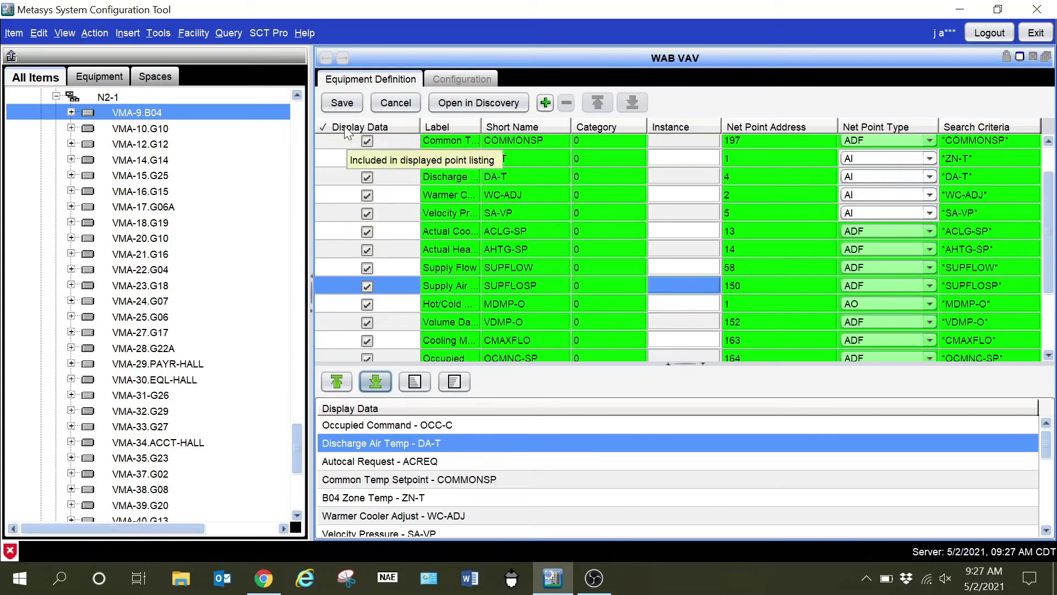
pyautogui.click(341, 103)
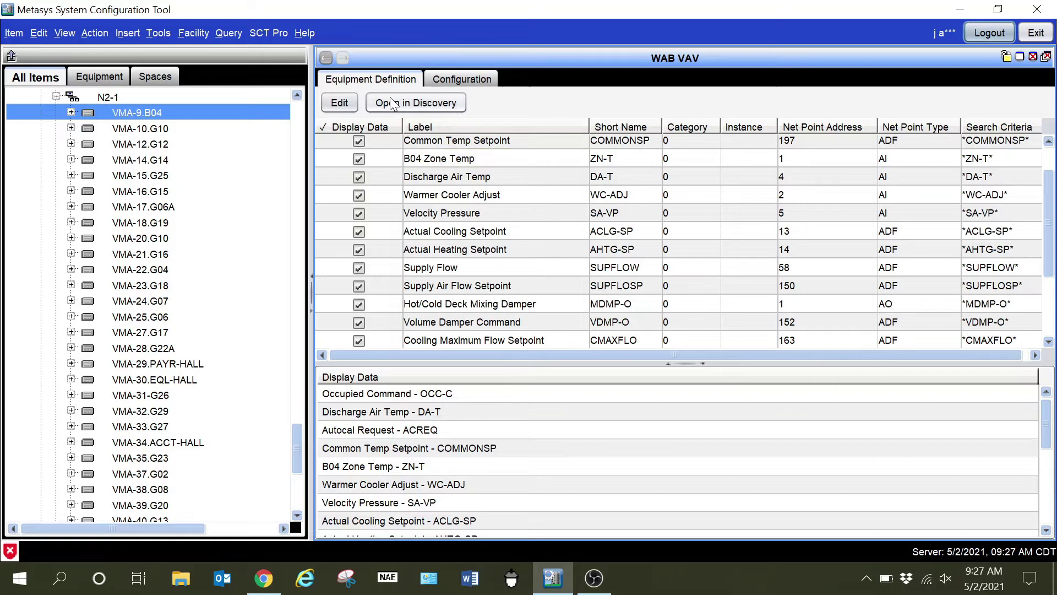
# Open the WAB VAV definition in Equipment Discovery and check the points mapped for VMA-9.B04.
pyautogui.click(405, 104)
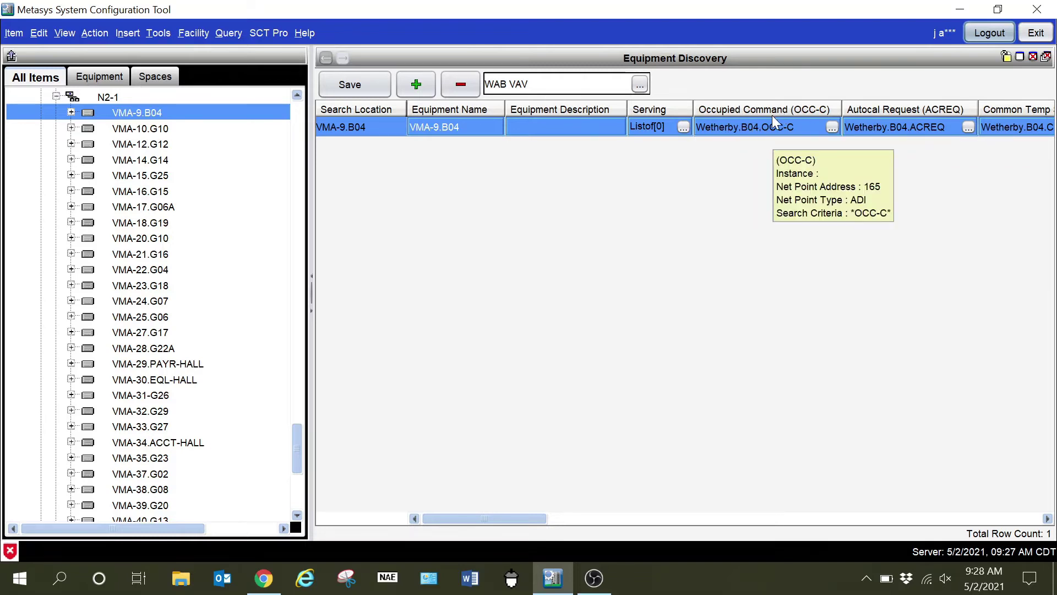
pyautogui.moveTo(519, 518); pyautogui.dragTo(584, 522)
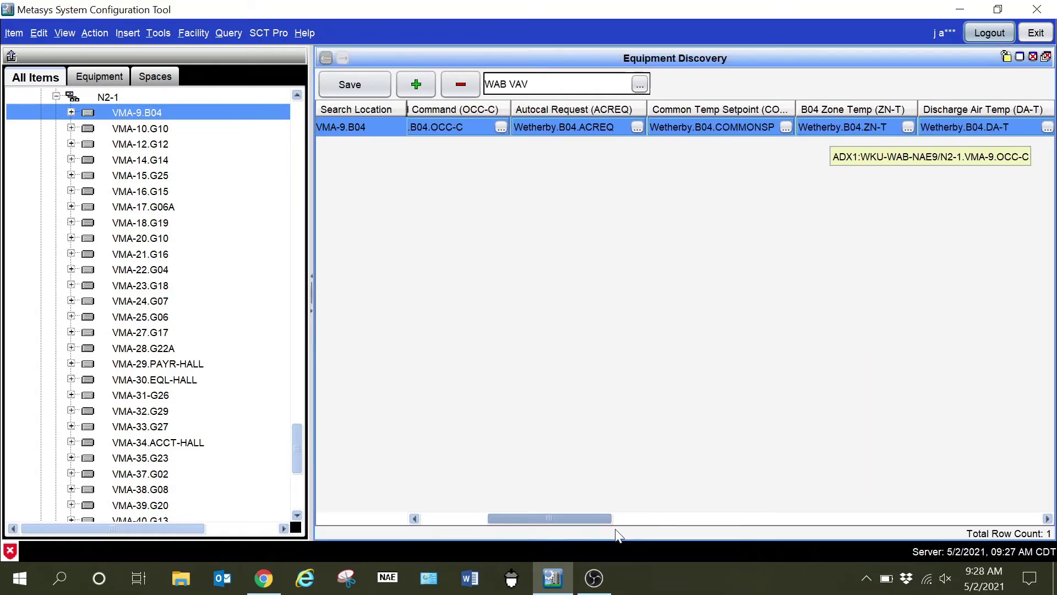
pyautogui.moveTo(605, 518); pyautogui.dragTo(415, 461)
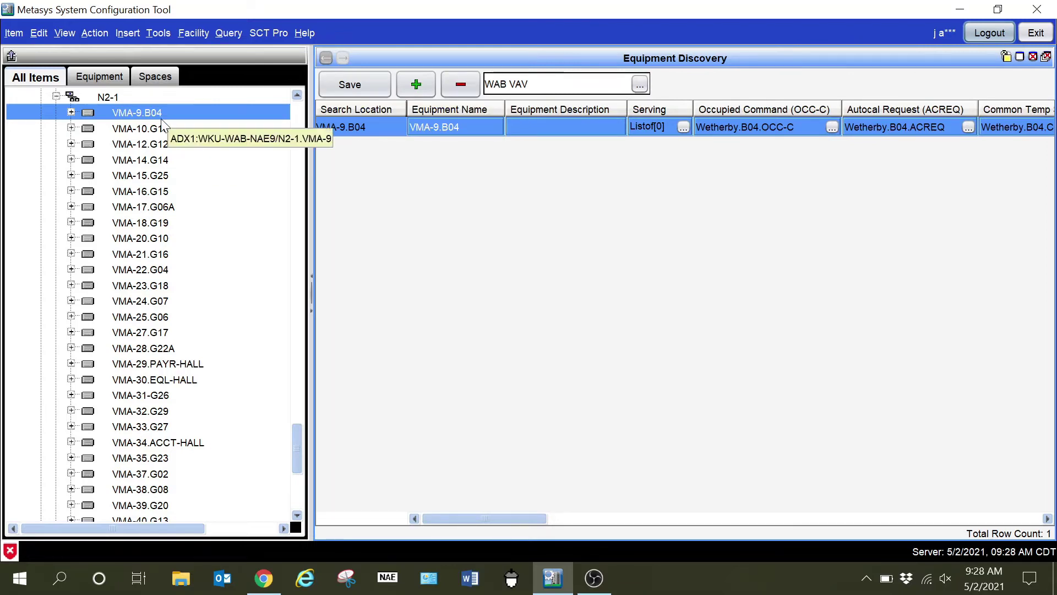
pyautogui.click(145, 112)
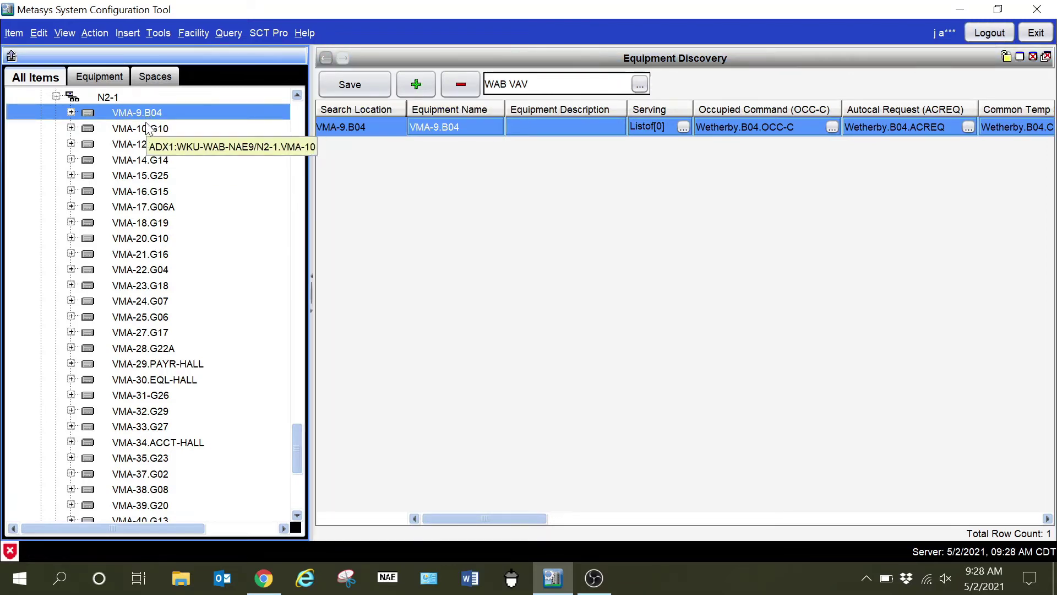
pyautogui.scroll(-2, 146, 130)
pyautogui.scroll(-4, 146, 134)
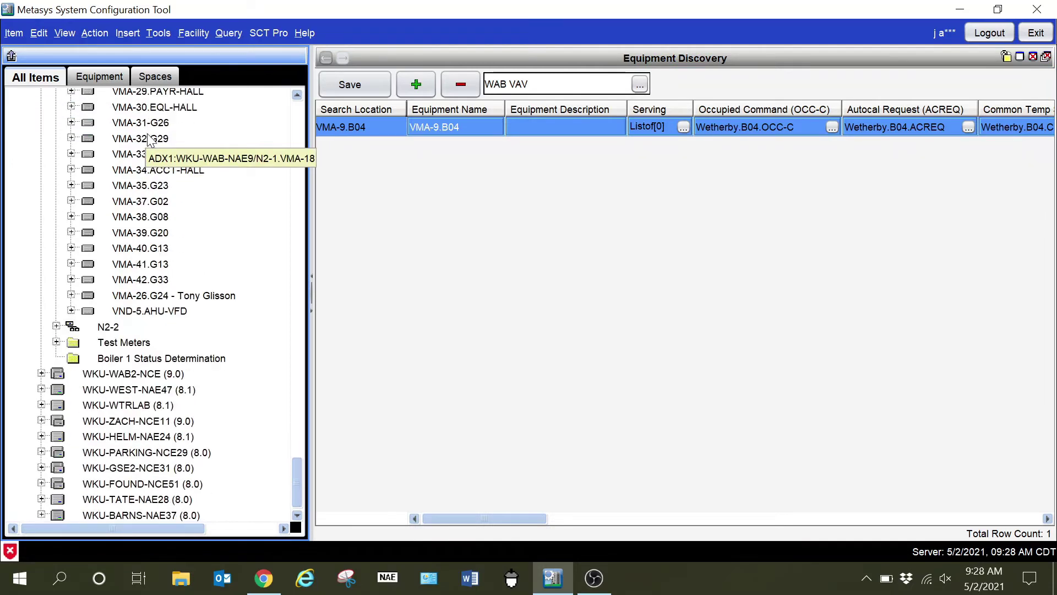
pyautogui.keyDown('shift'); pyautogui.click(172, 310); pyautogui.keyUp('shift')
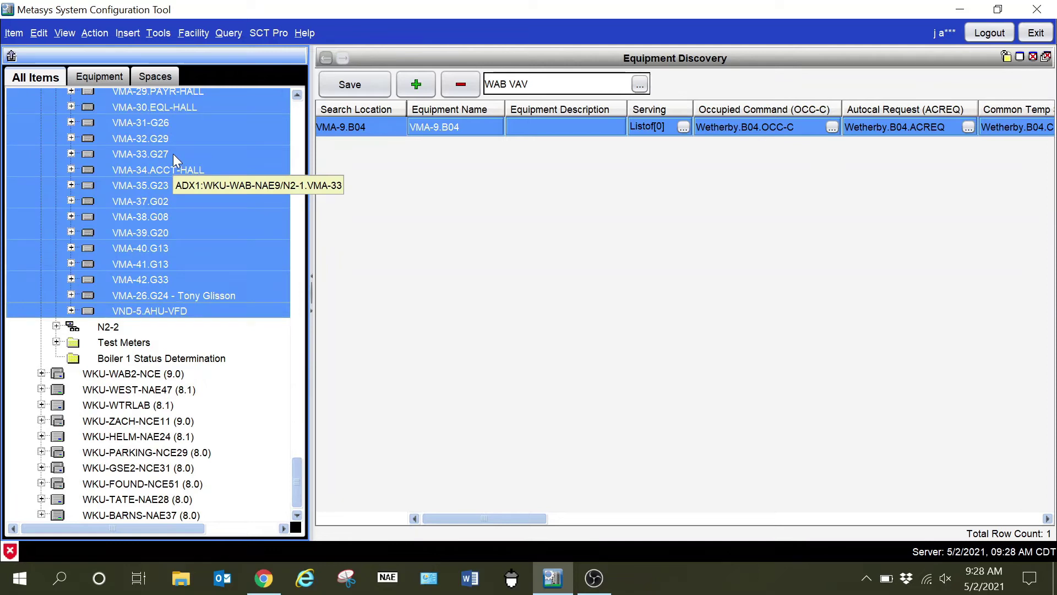
pyautogui.scroll(7, 216, 272)
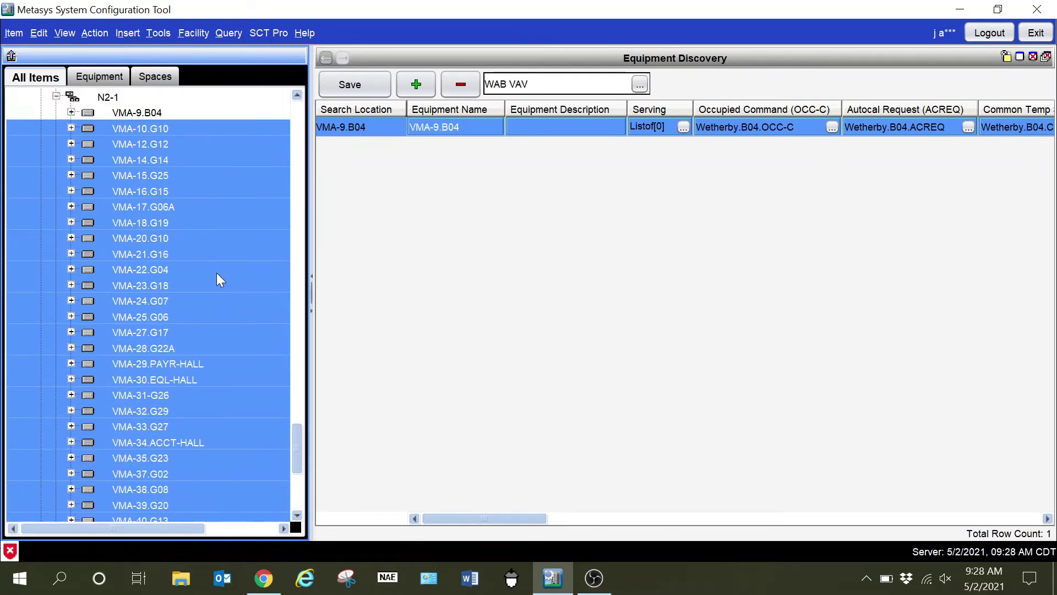
# Add the N2-1 controllers from VMA-10.G10 through VMA-26.G24 to the discovery list, leaving out VND-5.AHU-VFD.
pyautogui.click(154, 177)
pyautogui.scroll(-4, 157, 192)
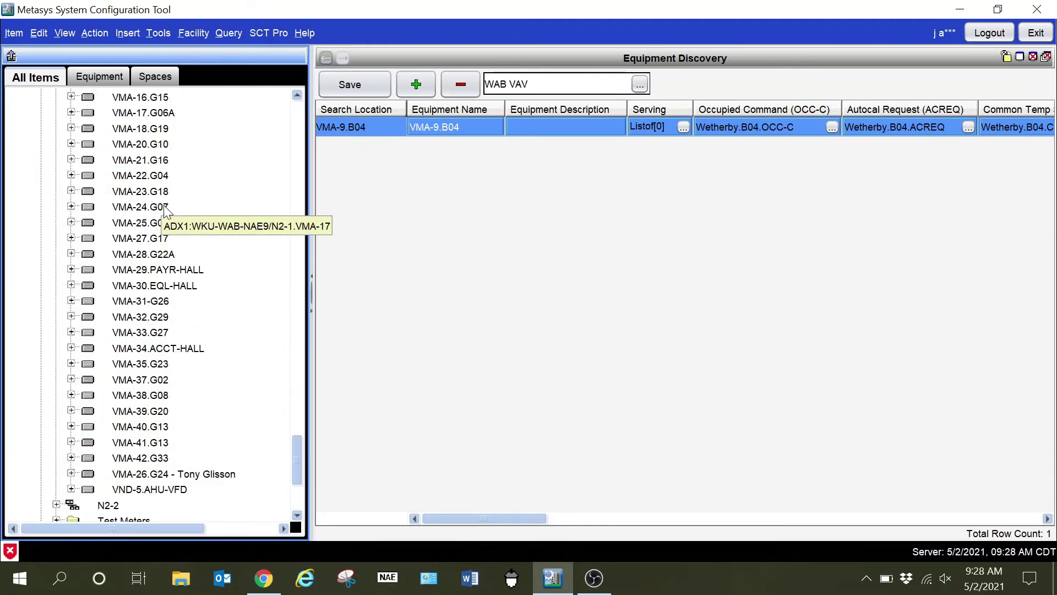
pyautogui.keyDown('shift'); pyautogui.click(160, 425); pyautogui.keyUp('shift')
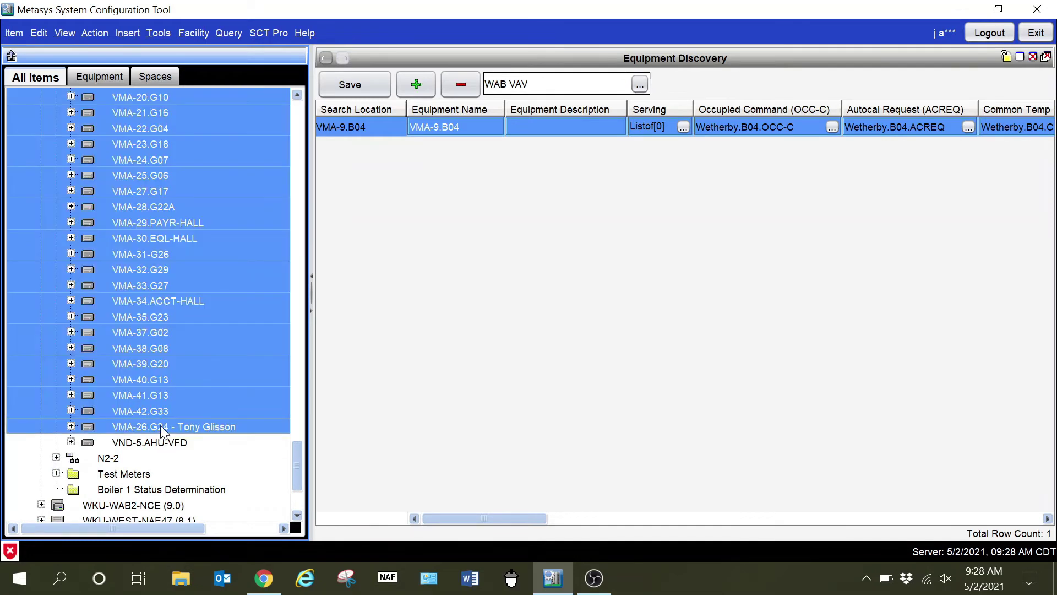
pyautogui.moveTo(126, 253); pyautogui.dragTo(510, 255)
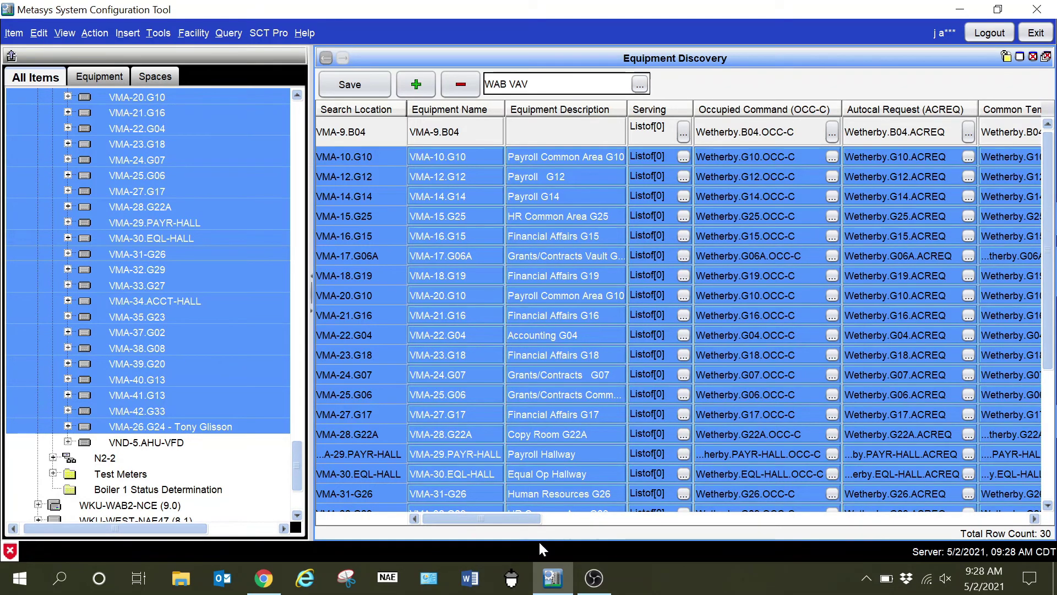
# Examine the point mappings of the N2-1 controllers, including setpoint, zone temperature and discharge air temperature, in the discovery list.
pyautogui.moveTo(511, 519); pyautogui.dragTo(589, 522)
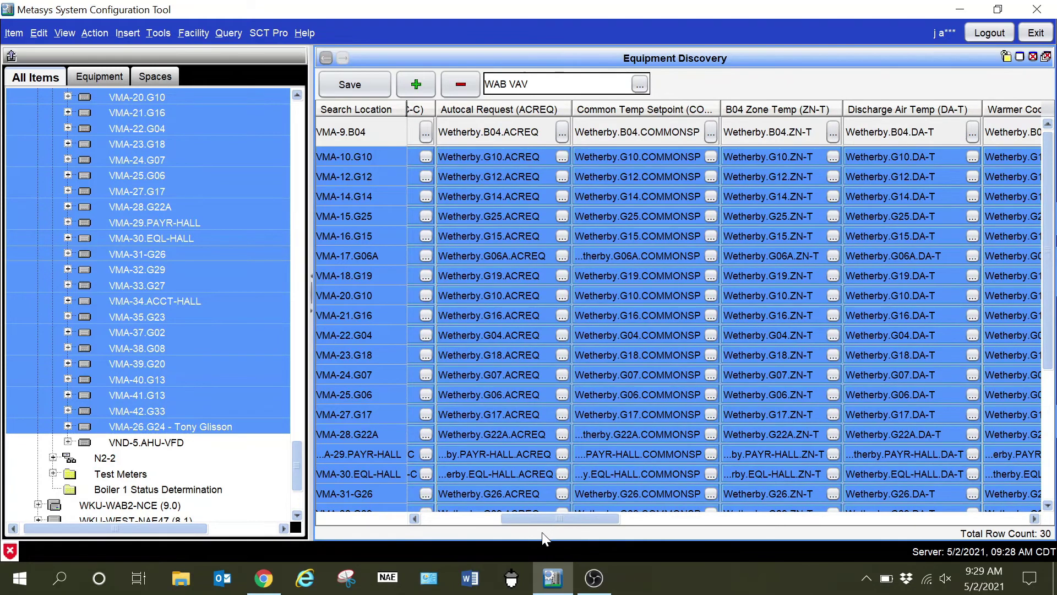
pyautogui.moveTo(566, 518); pyautogui.dragTo(457, 517)
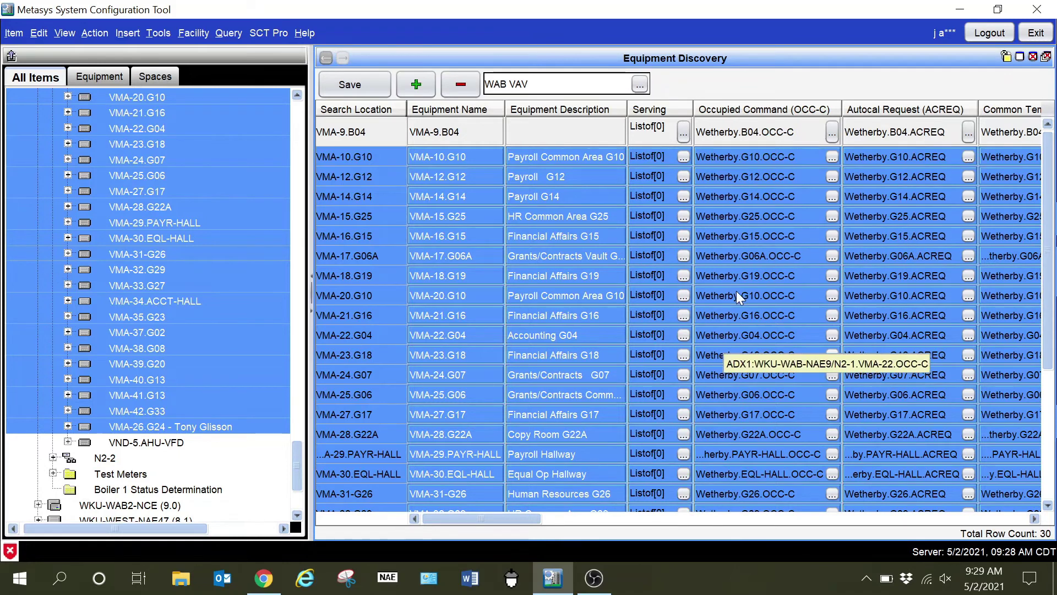
pyautogui.scroll(-5, 774, 322)
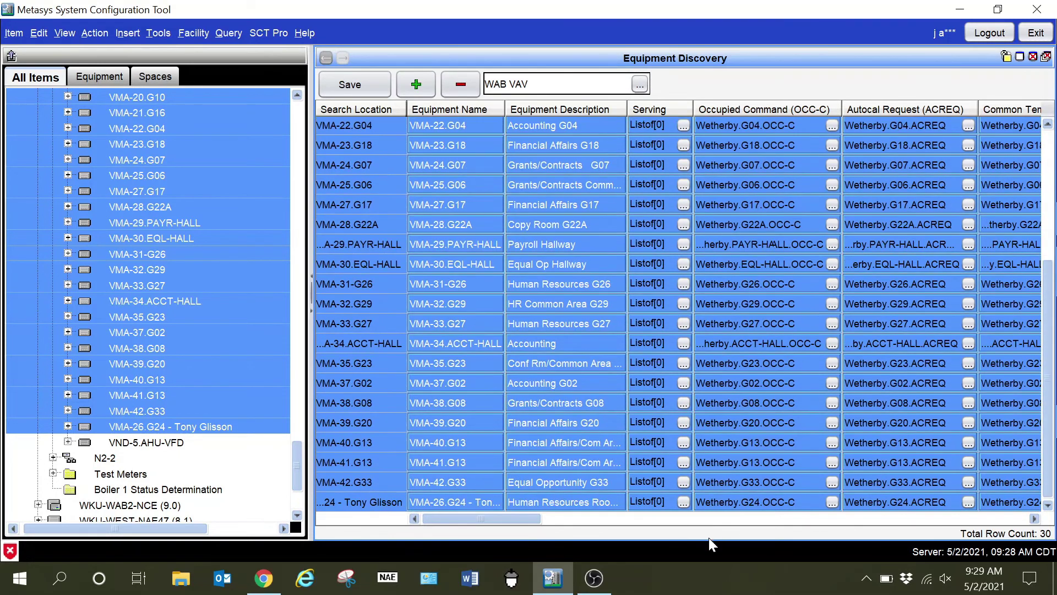
pyautogui.moveTo(522, 519); pyautogui.dragTo(615, 521)
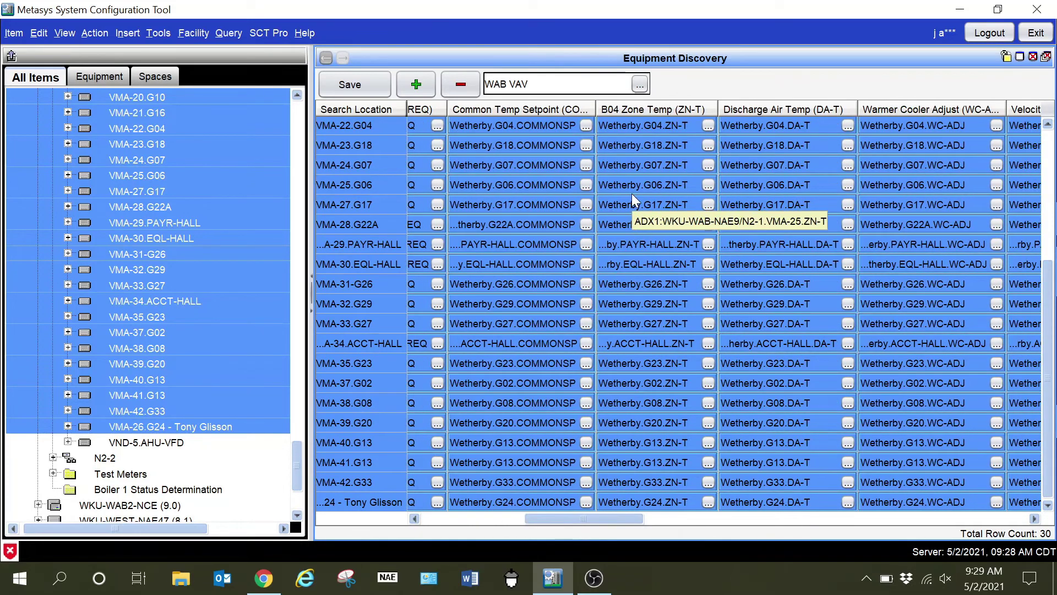
pyautogui.scroll(5, 640, 295)
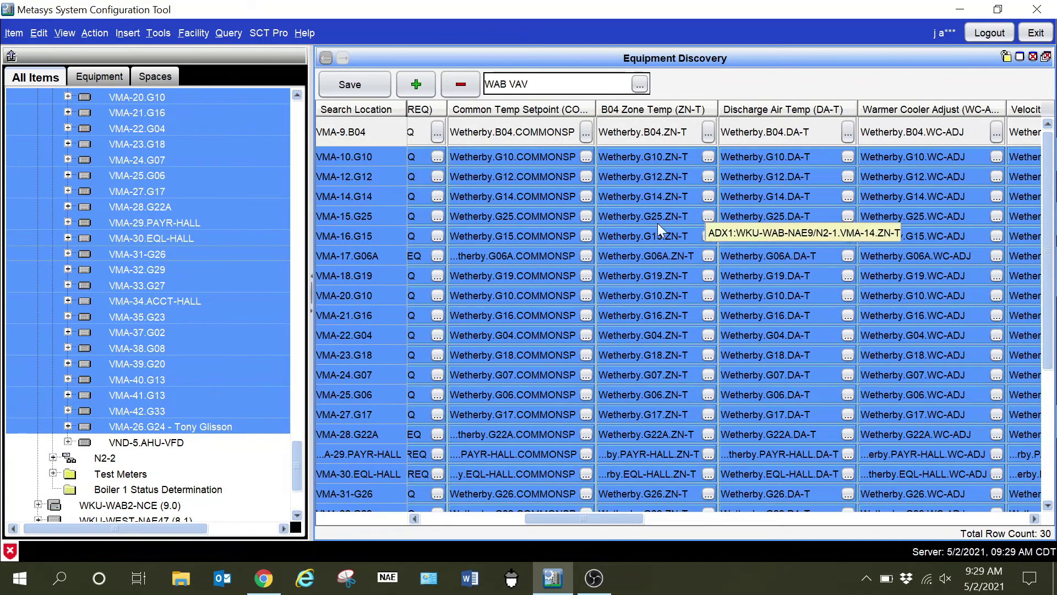
pyautogui.scroll(-3, 197, 329)
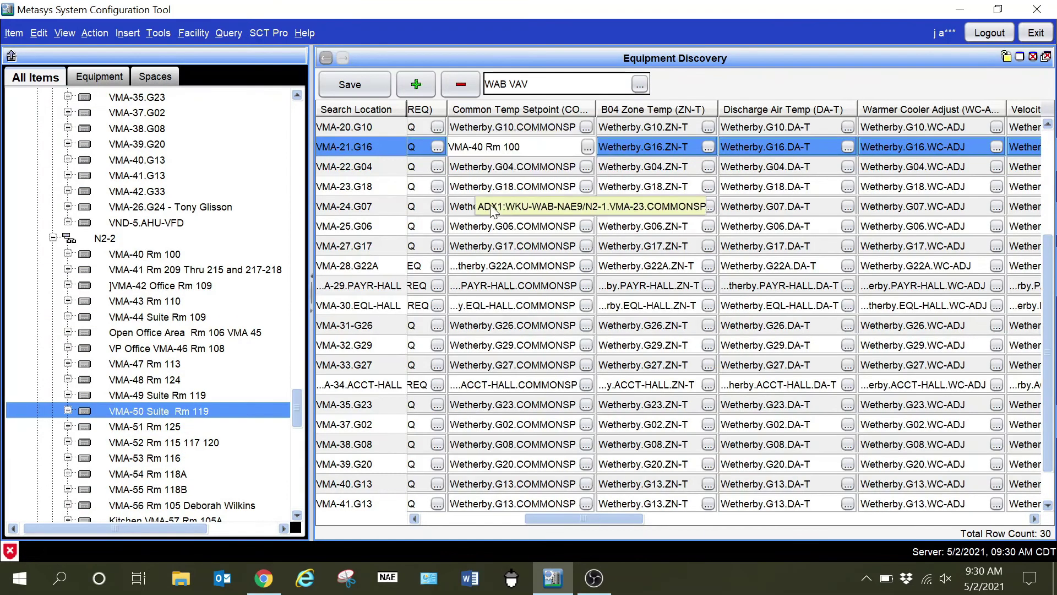
pyautogui.scroll(-1, 534, 230)
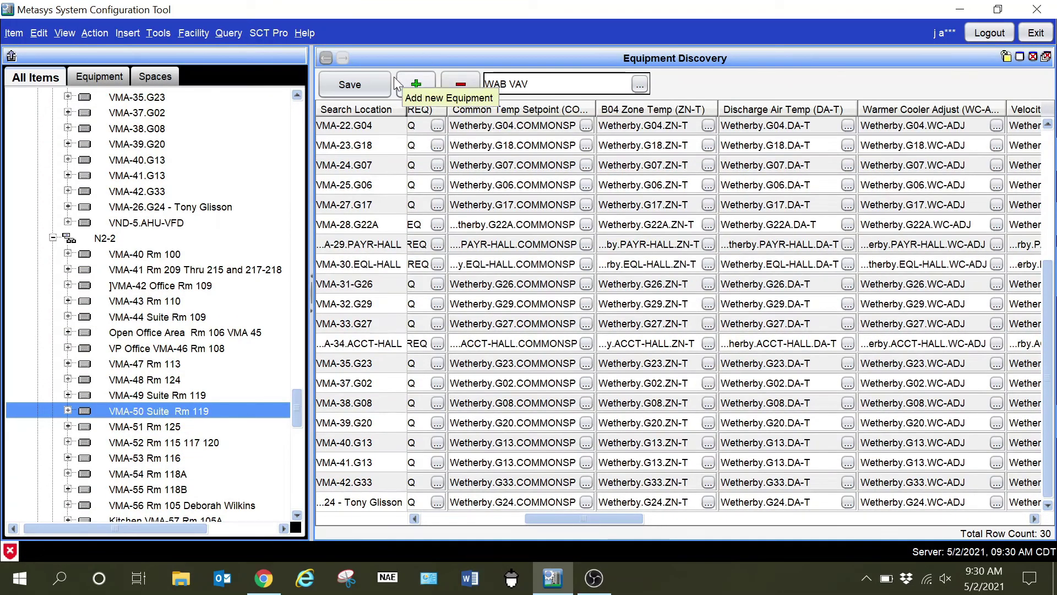
pyautogui.scroll(1, 495, 143)
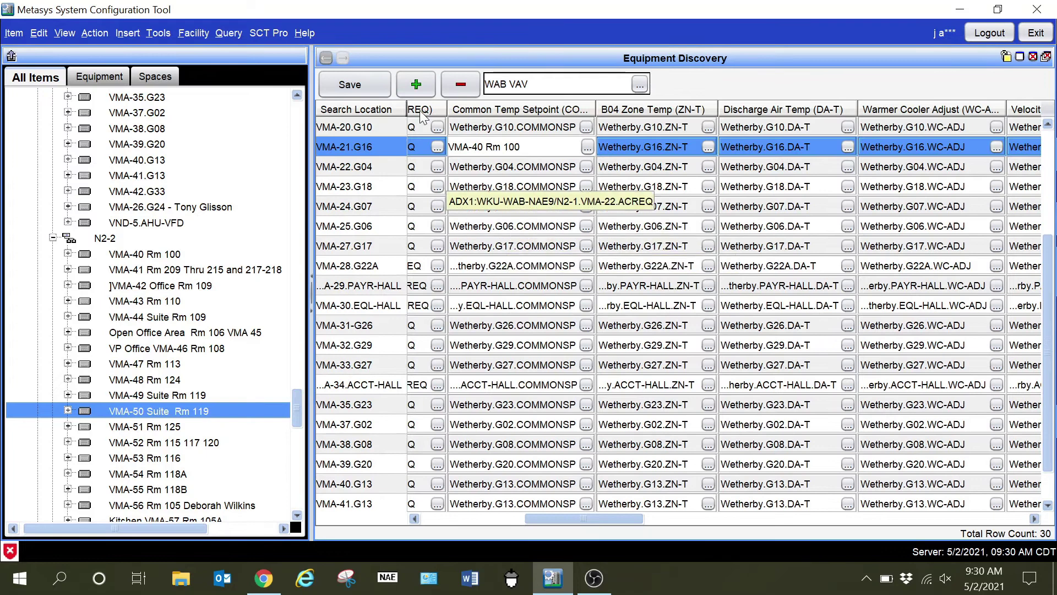
# Add all field controllers of the WKU-WAB-NAE9 N2-2 trunk, from VMA-40 Rm 100 through VMA-97, to the discovery list.
pyautogui.click(415, 85)
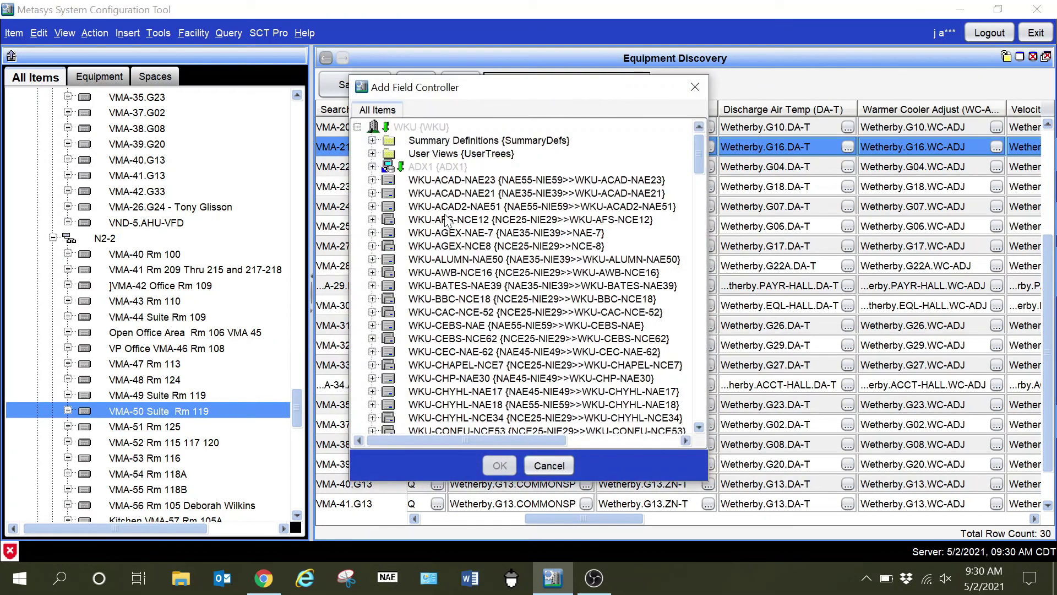
pyautogui.scroll(-20, 449, 223)
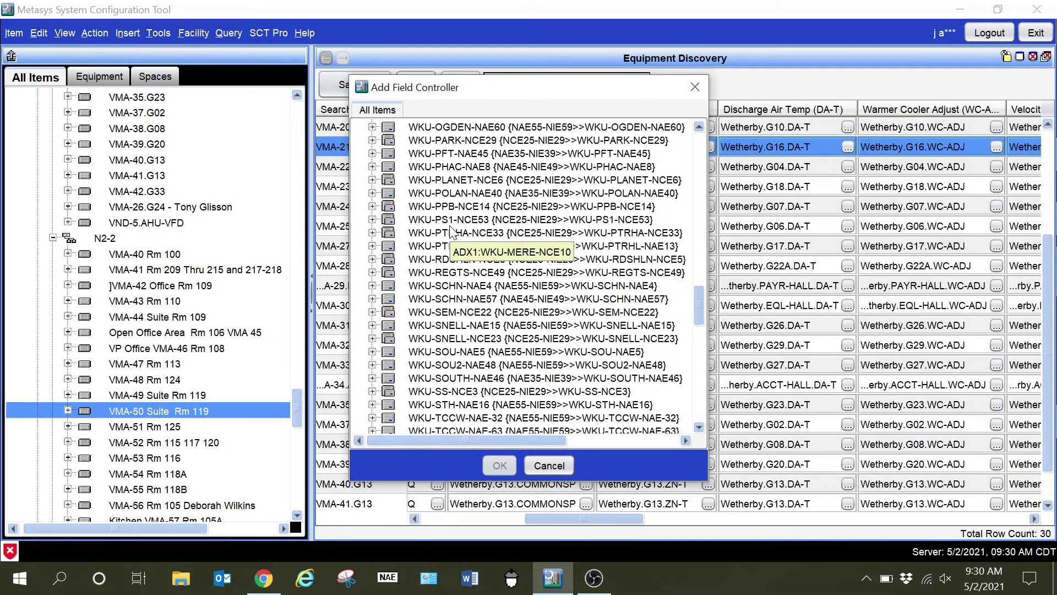
pyautogui.scroll(-6, 449, 234)
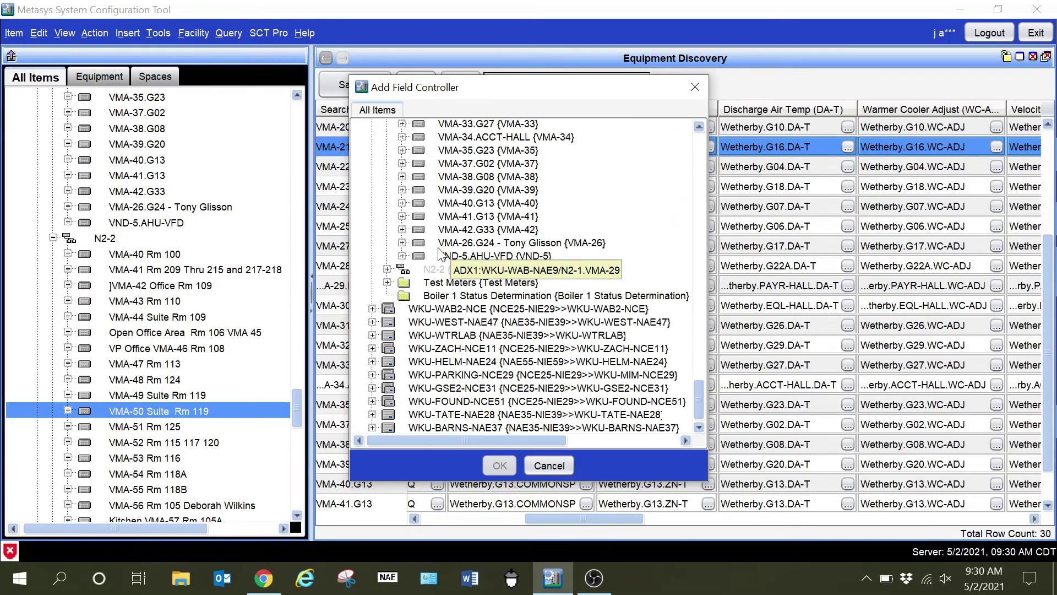
pyautogui.click(387, 268)
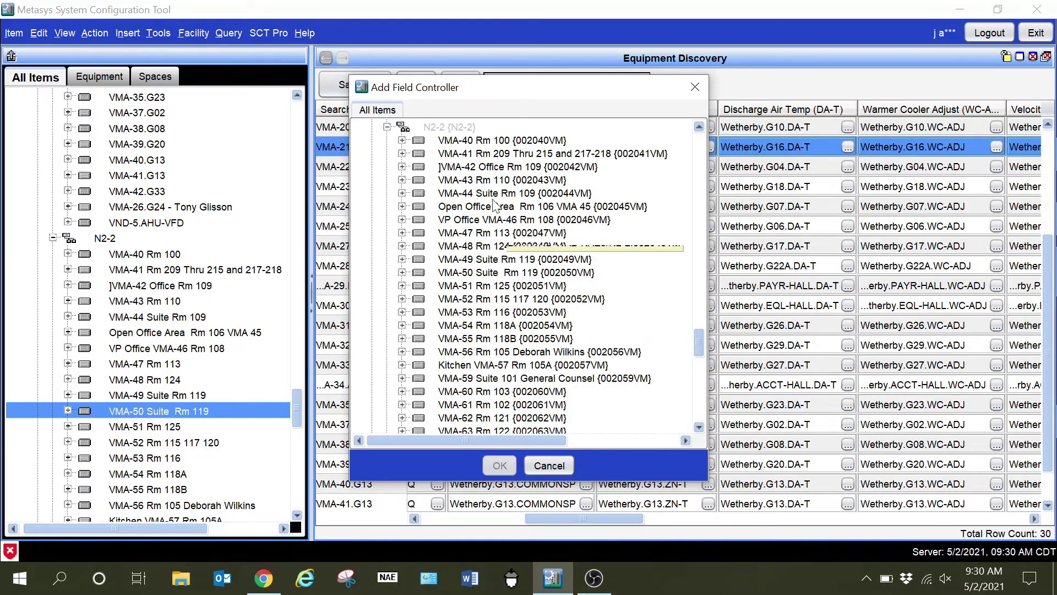
pyautogui.scroll(-3, 507, 207)
pyautogui.scroll(-13, 511, 207)
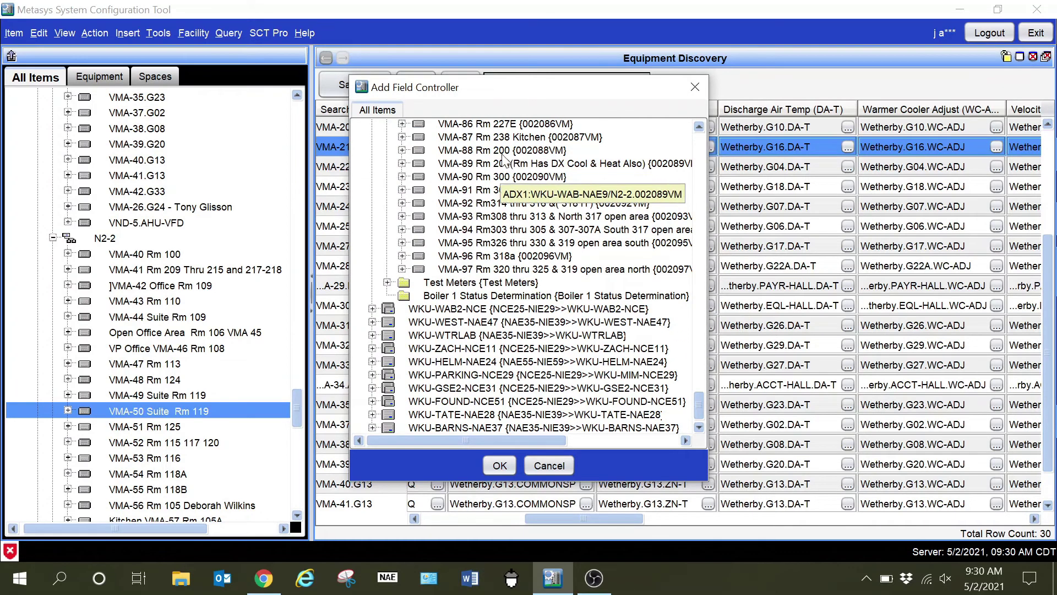
pyautogui.keyDown('shift'); pyautogui.click(493, 270); pyautogui.keyUp('shift')
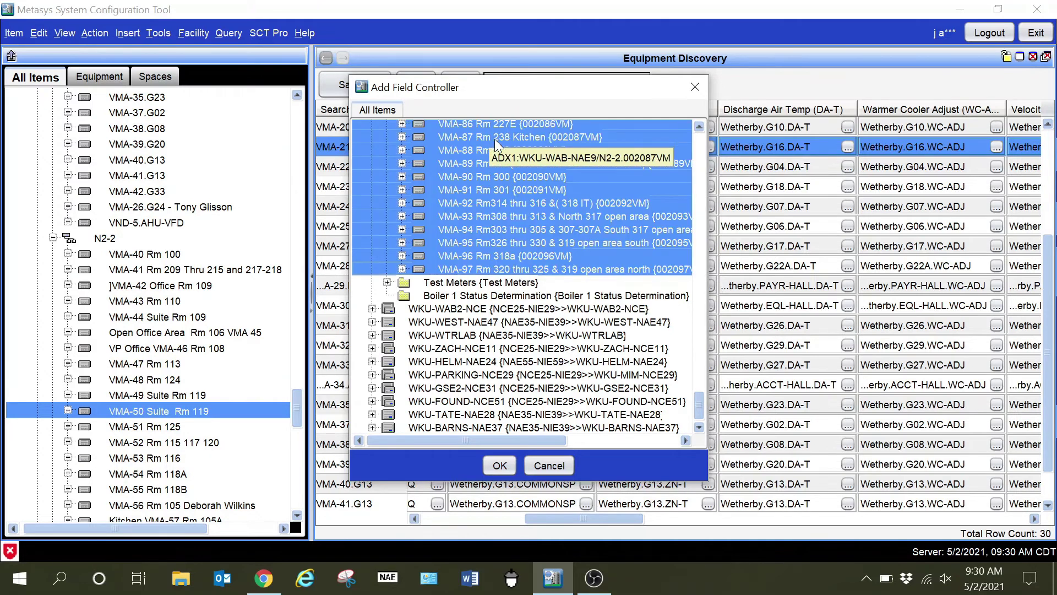
pyautogui.scroll(7, 484, 220)
pyautogui.scroll(3, 480, 205)
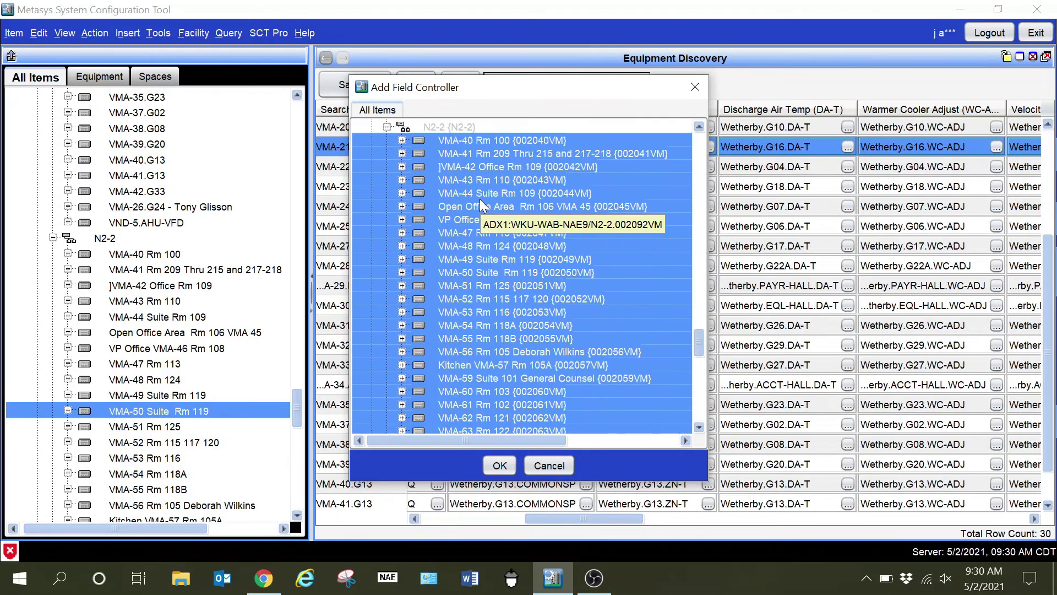
pyautogui.scroll(-9, 480, 205)
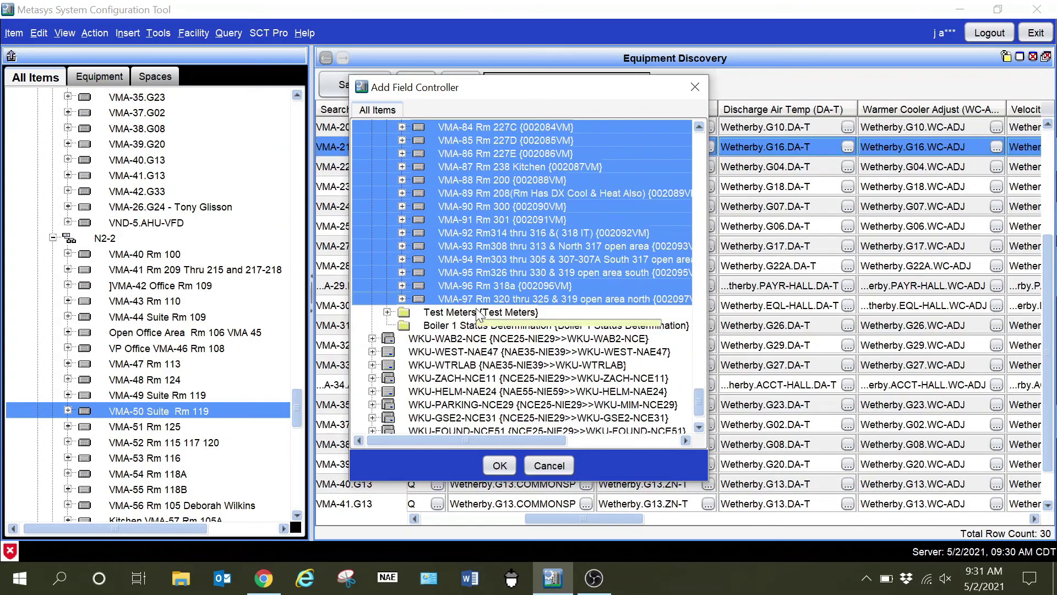
pyautogui.click(496, 467)
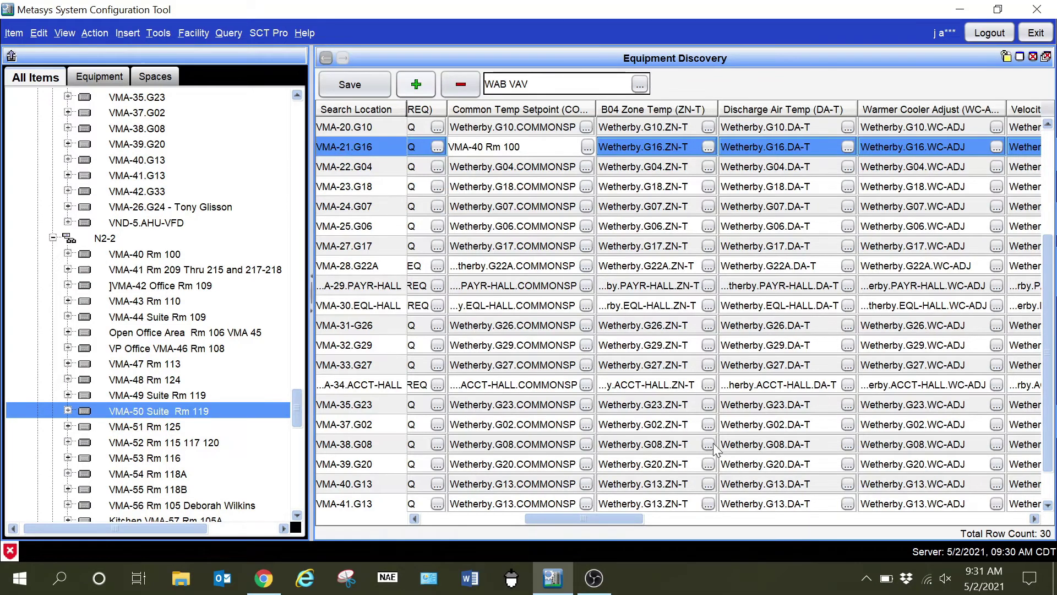
# Save the discovered WAB VAV equipment, continuing without mapped serving relationships.
pyautogui.hotkey('ctrl', 's')
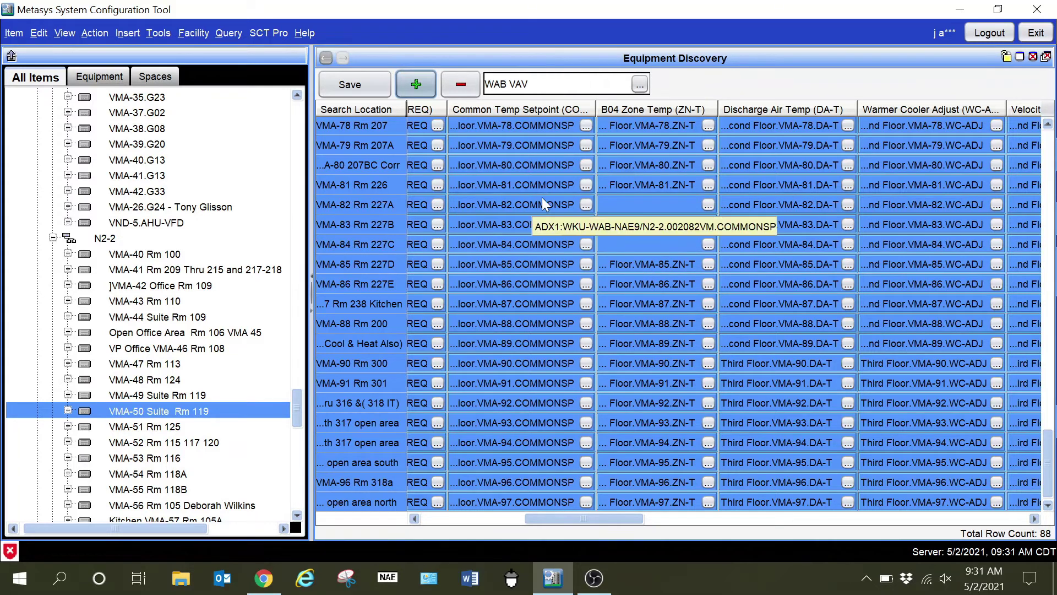
pyautogui.click(357, 84)
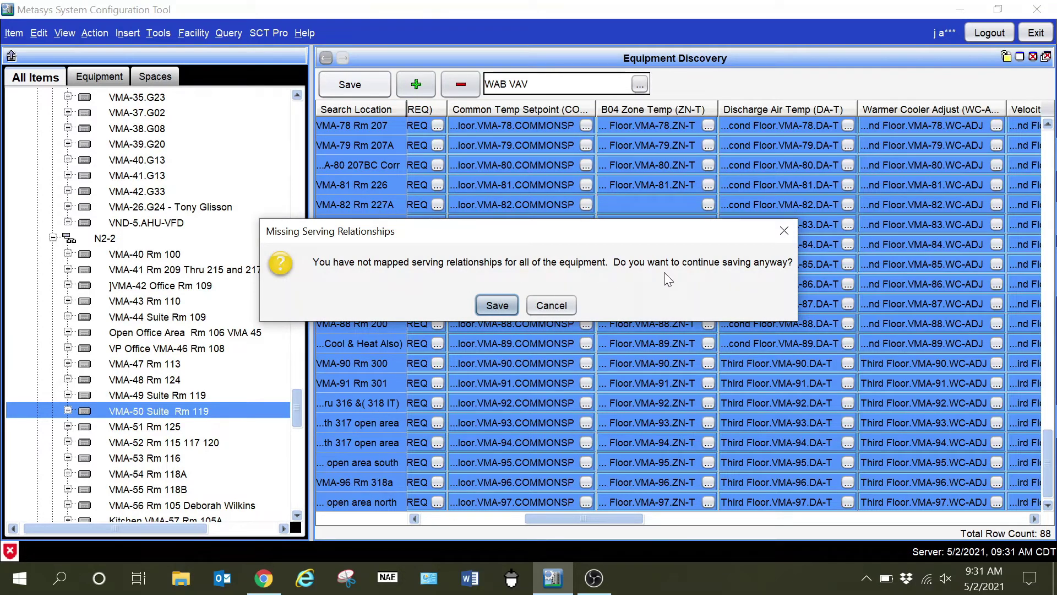
pyautogui.click(498, 305)
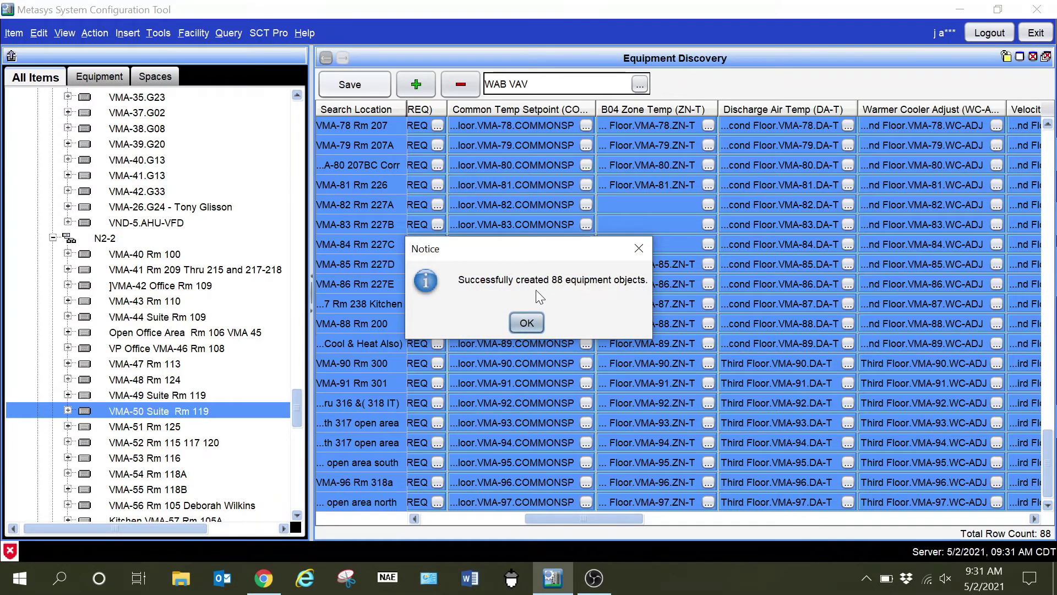
pyautogui.click(522, 321)
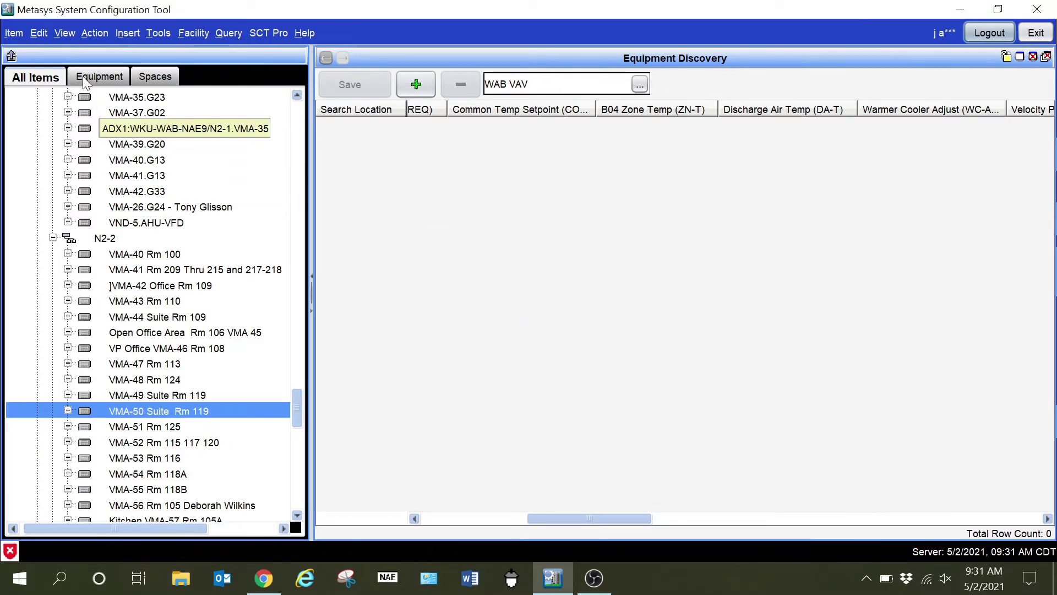
# Refresh all navigation trees and expand the WKU-WAB-NAE9 folder in the WKU equipment tree.
pyautogui.rightClick(80, 53)
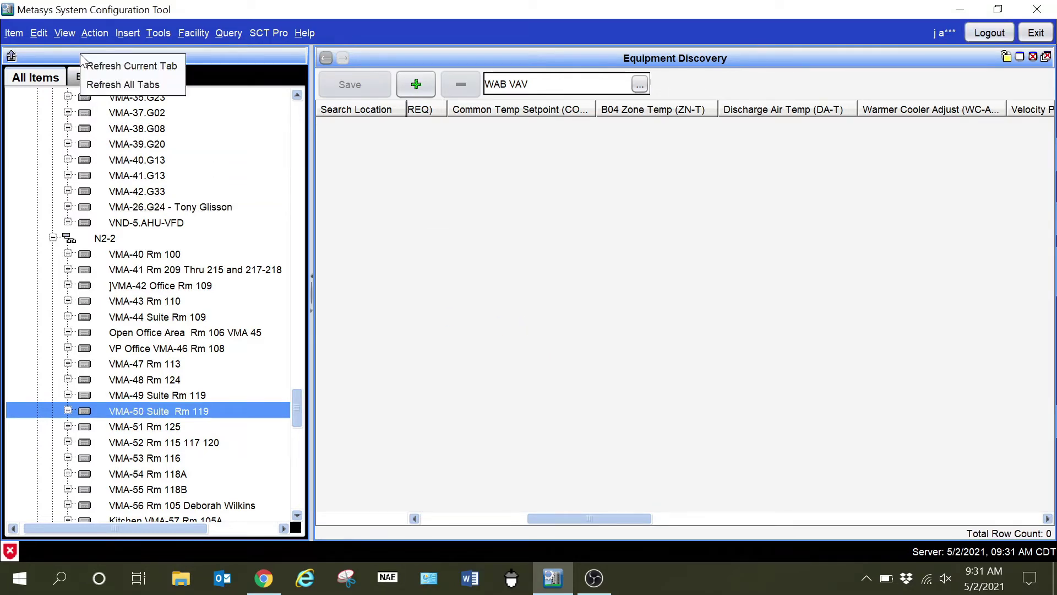
pyautogui.click(100, 83)
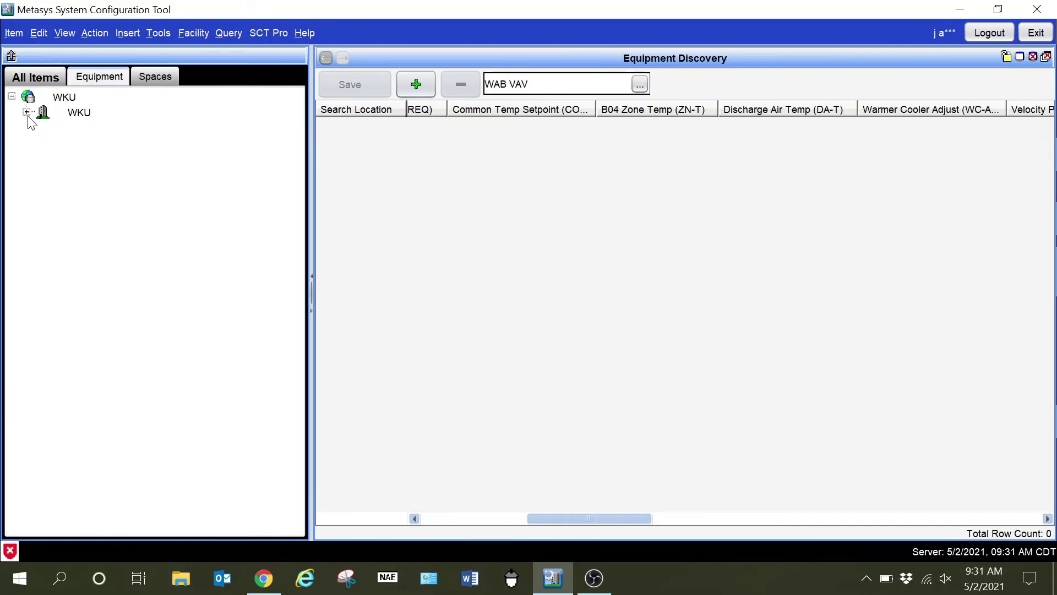
pyautogui.click(26, 111)
pyautogui.click(41, 128)
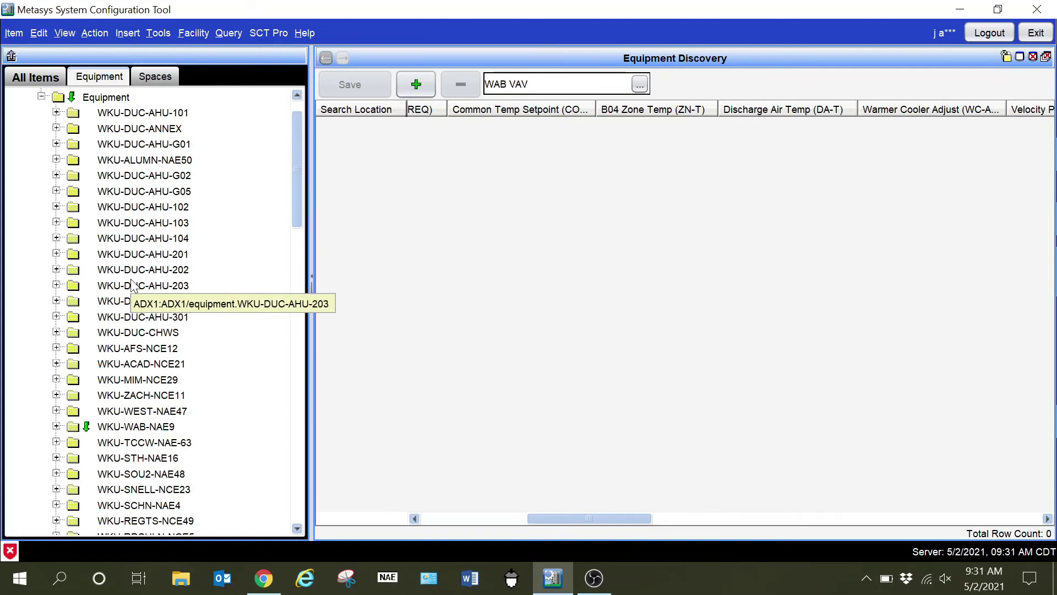
pyautogui.scroll(-2, 72, 300)
pyautogui.click(56, 332)
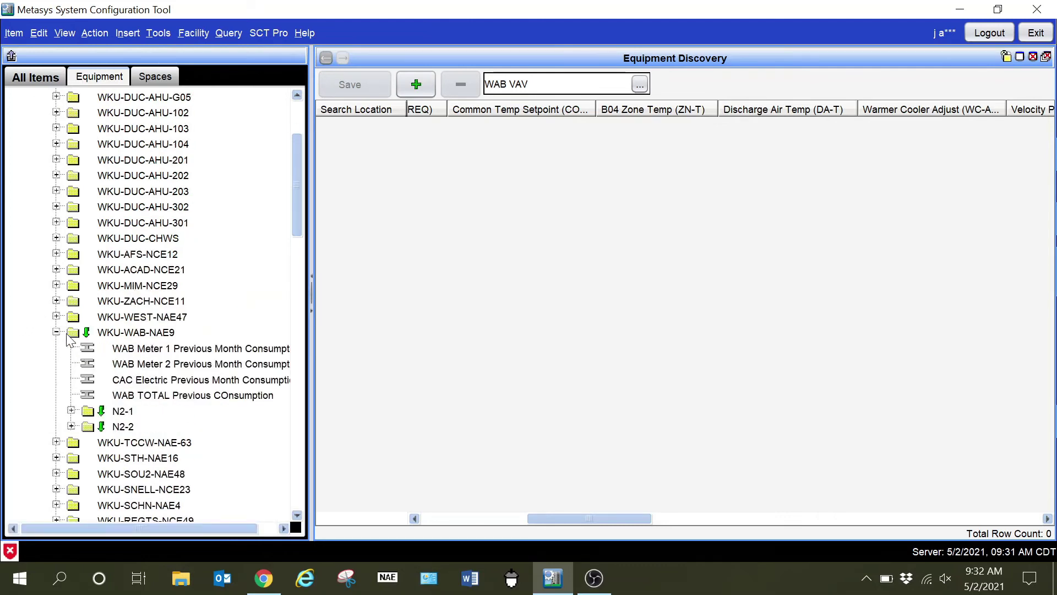
# Expand the N2-2 and N2-1 folders under WKU-WAB-NAE9 and examine the generated VMA equipment.
pyautogui.scroll(-2, 125, 421)
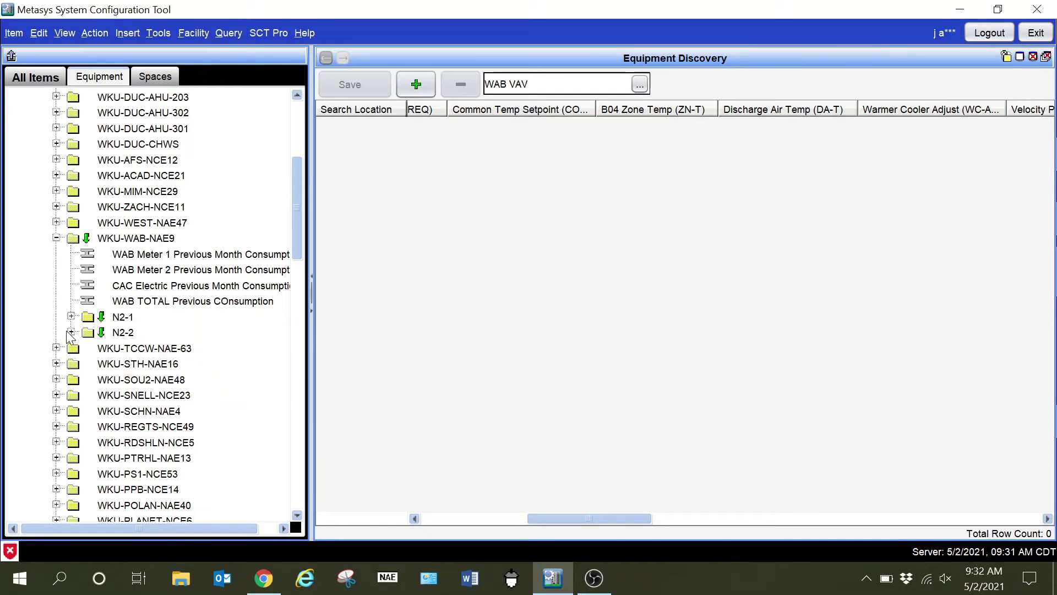
pyautogui.scroll(-15, 262, 282)
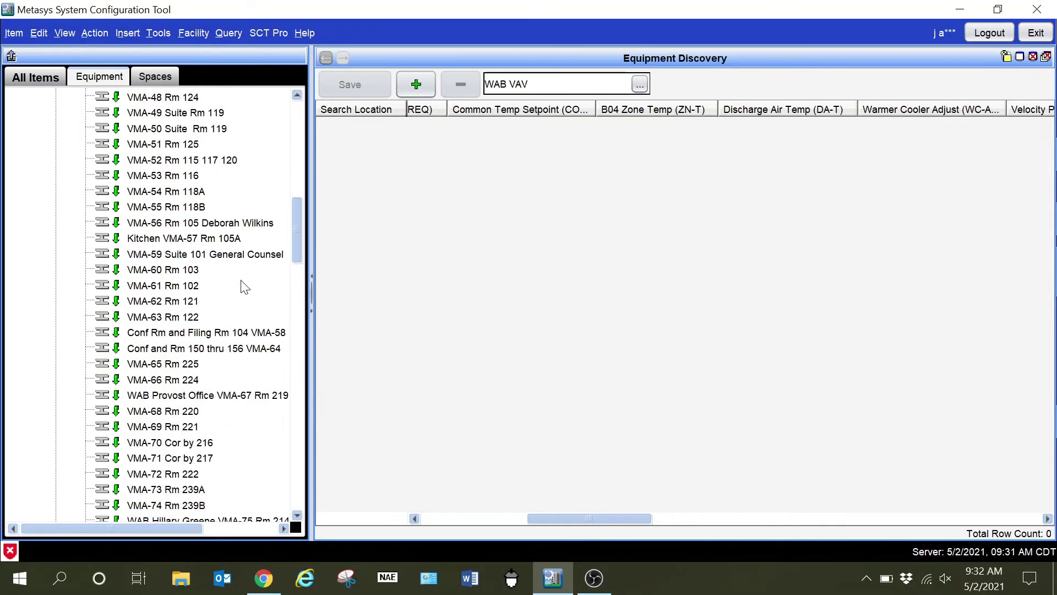
pyautogui.scroll(14, 242, 287)
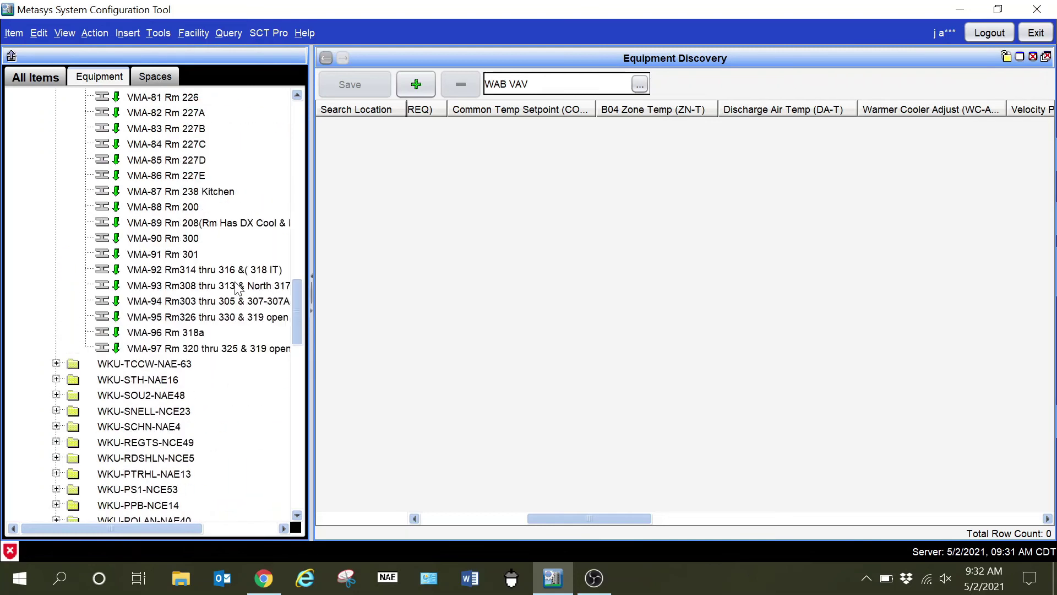
pyautogui.scroll(6, 237, 286)
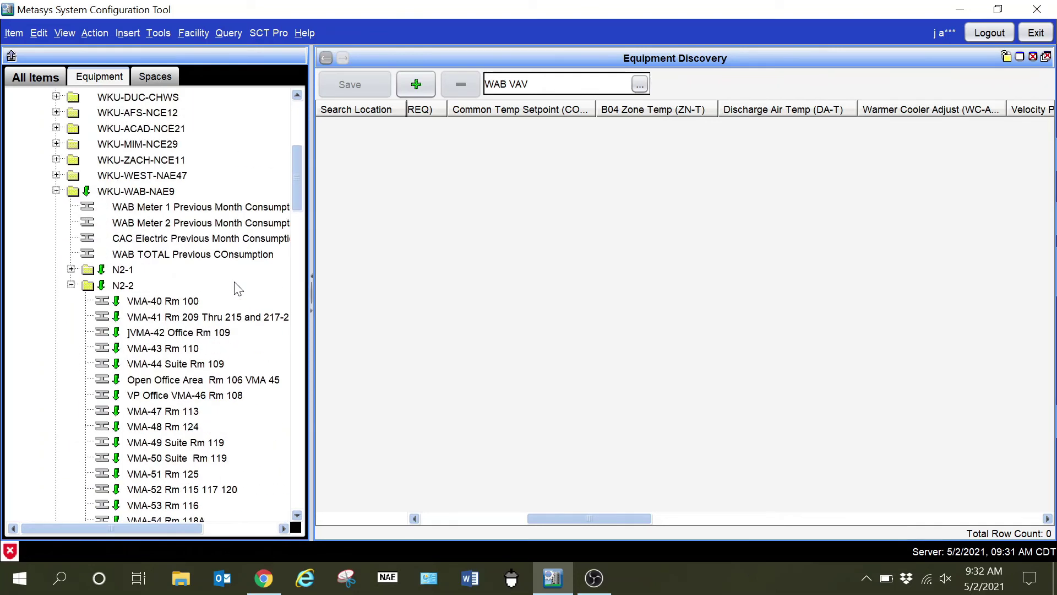
pyautogui.click(65, 267)
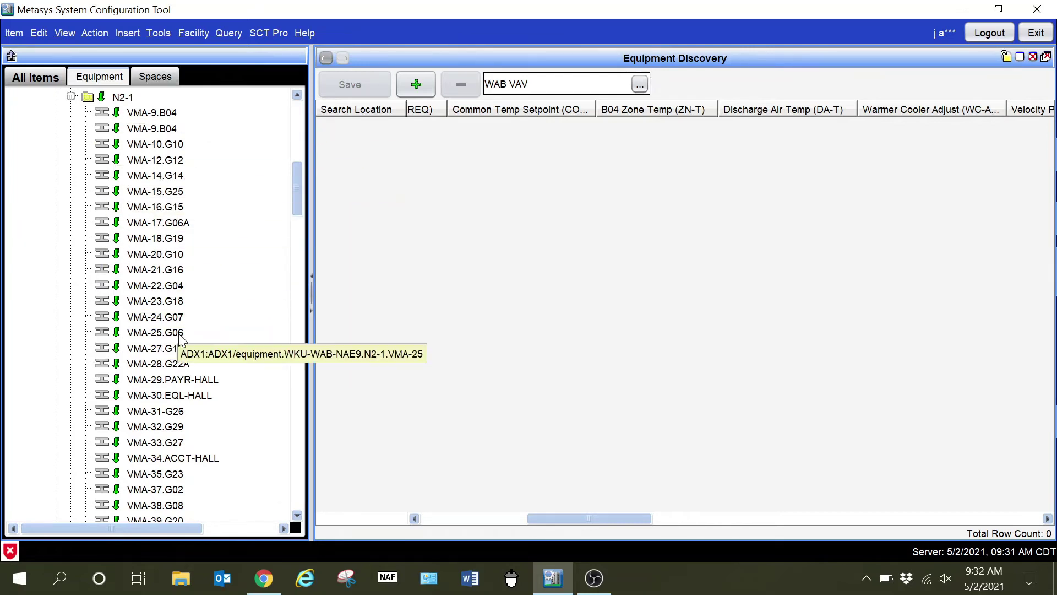
pyautogui.scroll(1, 132, 248)
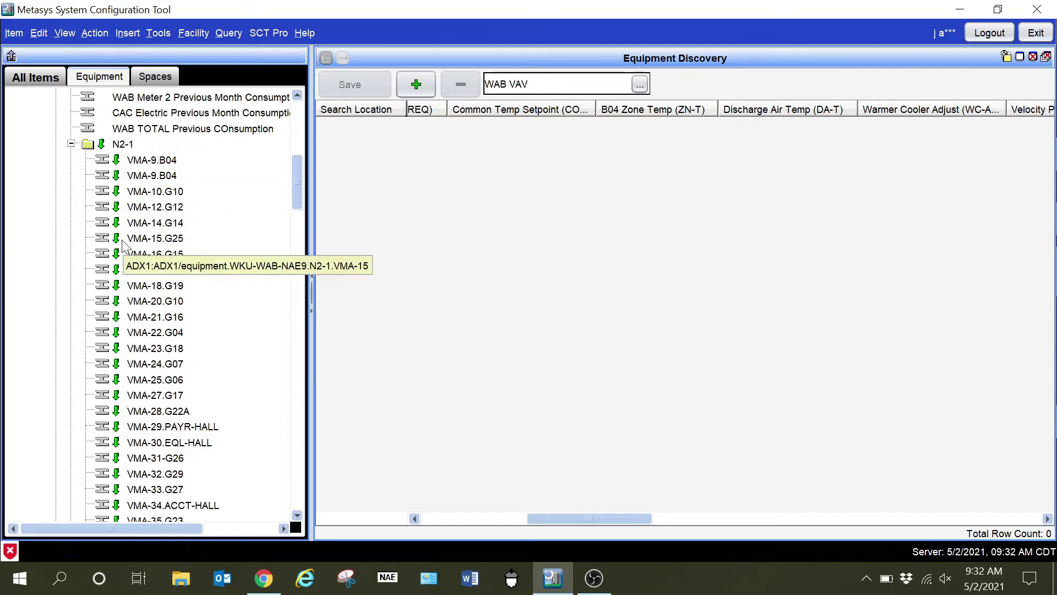
# Expand WKU and WKU Main Campus in the spaces tree and locate Wetherby.
pyautogui.click(160, 75)
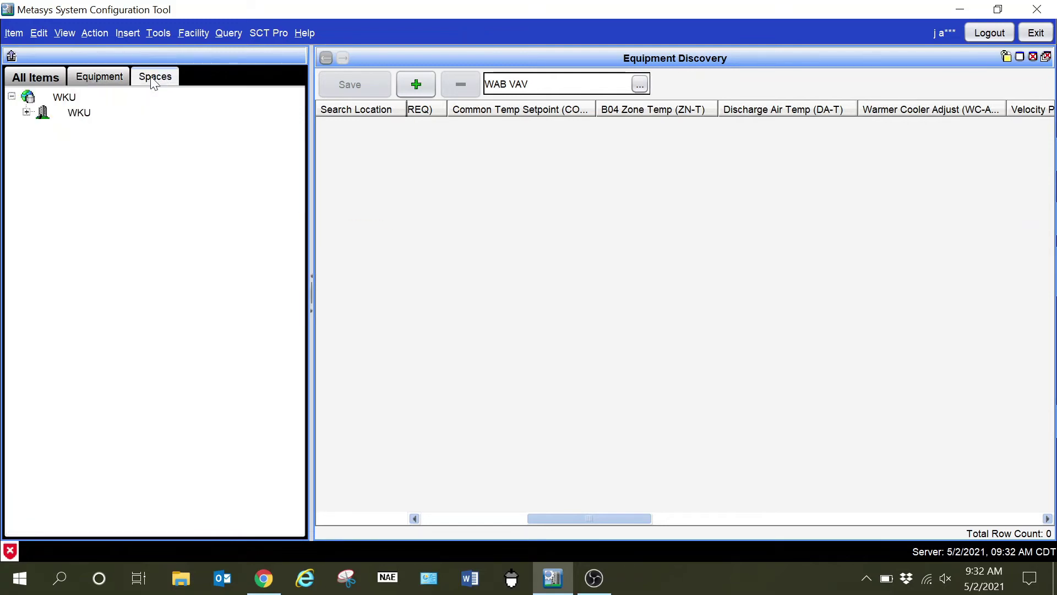
pyautogui.click(25, 111)
pyautogui.click(41, 128)
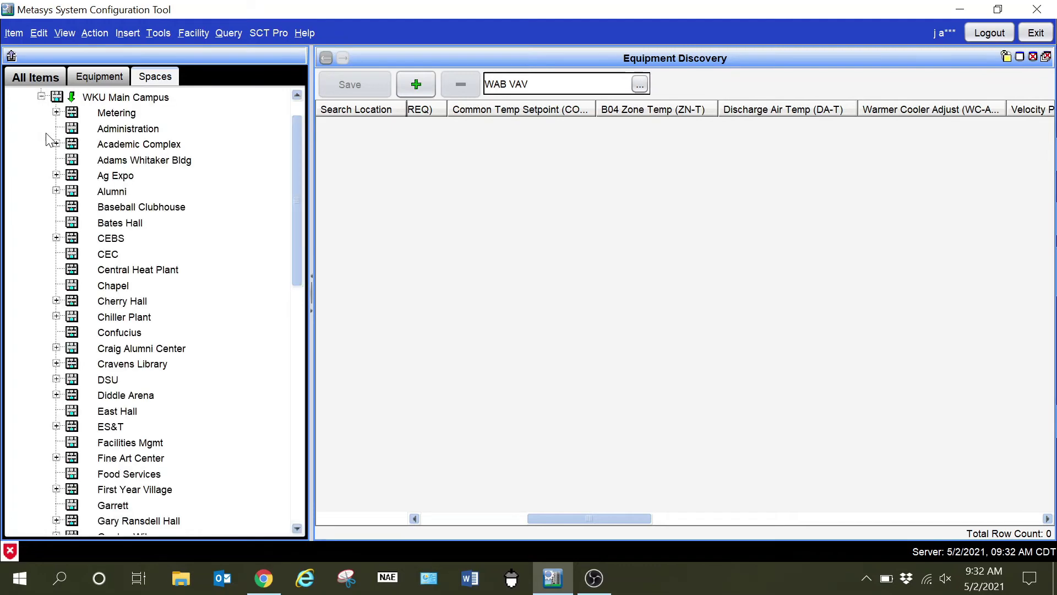
pyautogui.scroll(-13, 180, 342)
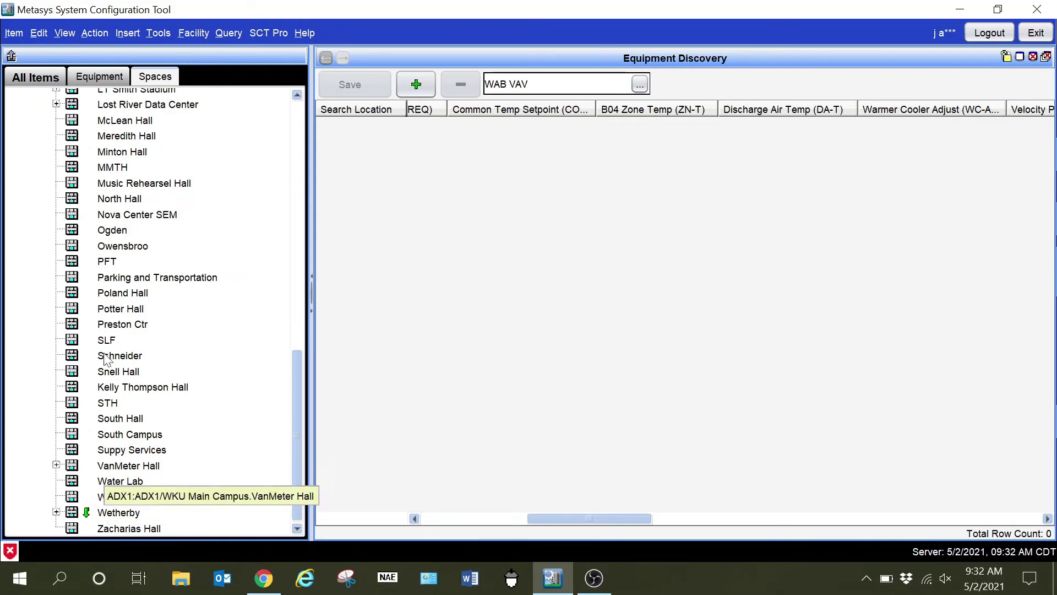
# Open the Spaces Tree Editor in edit mode and expand Wetherby to its floor spaces.
pyautogui.click(193, 34)
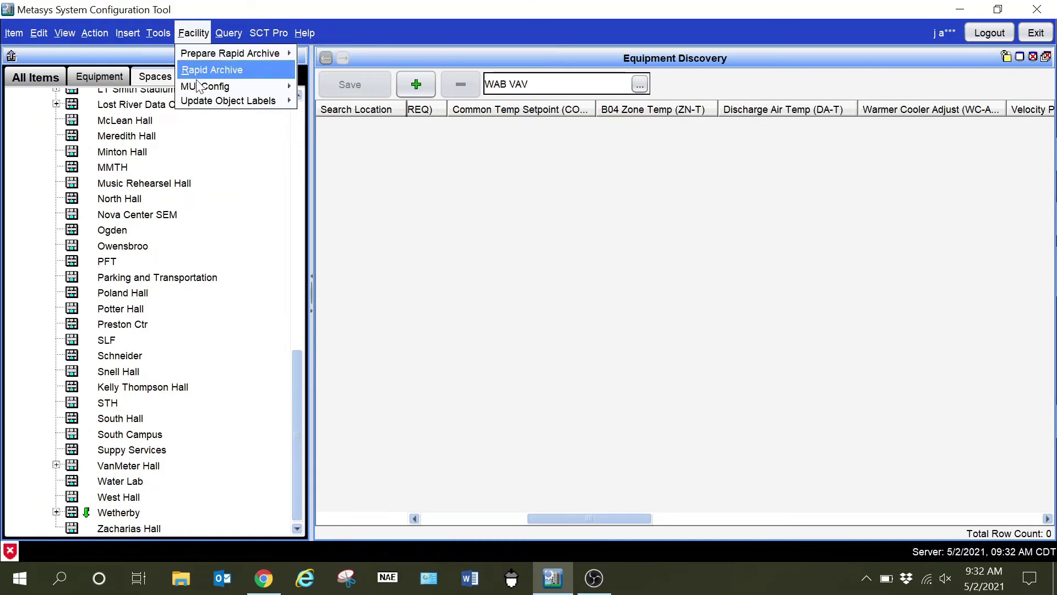
pyautogui.moveTo(202, 88)
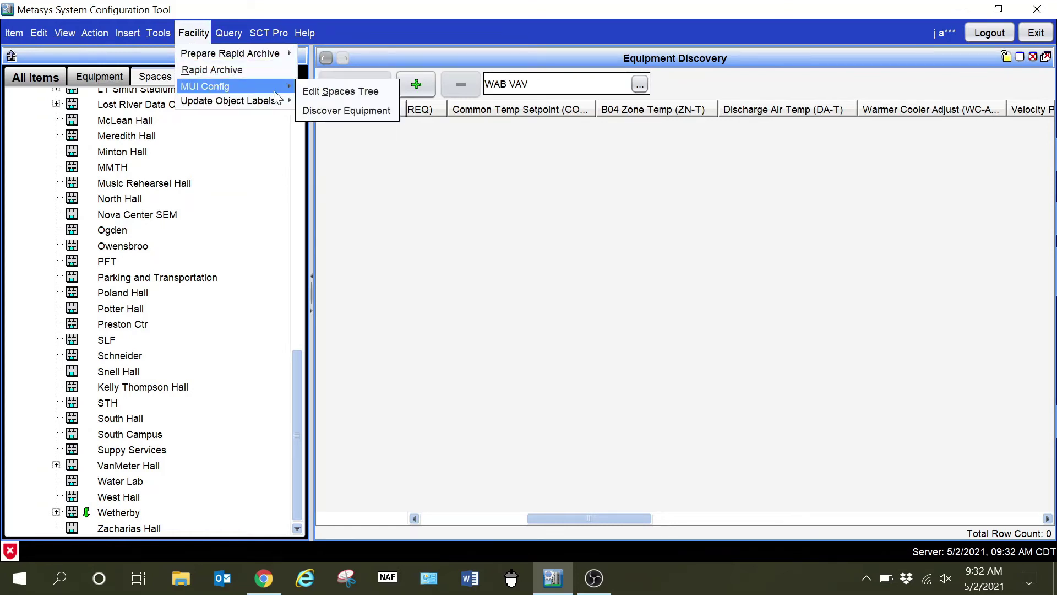
pyautogui.click(325, 91)
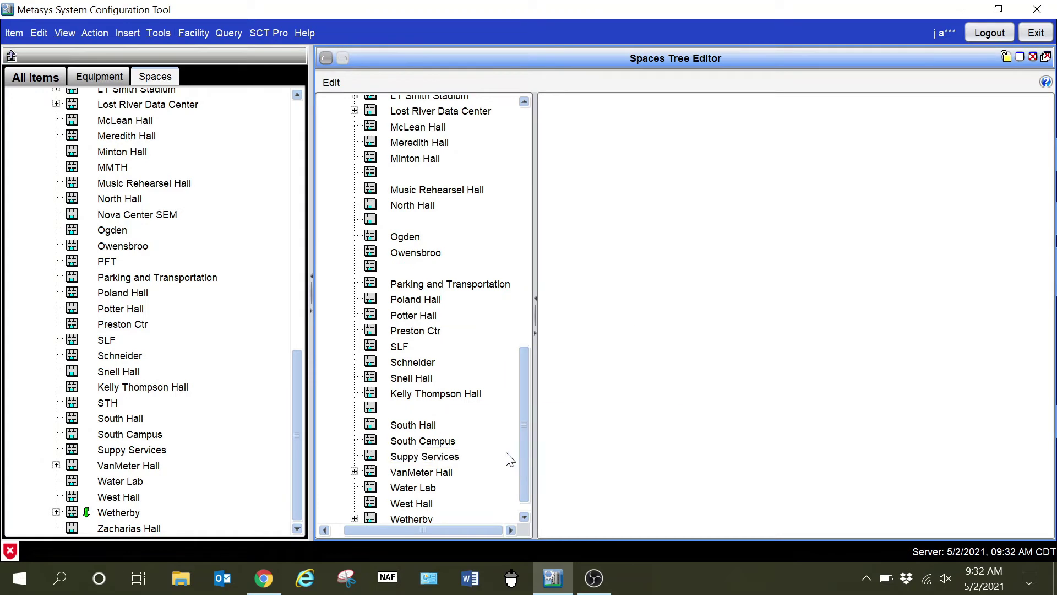
pyautogui.click(329, 84)
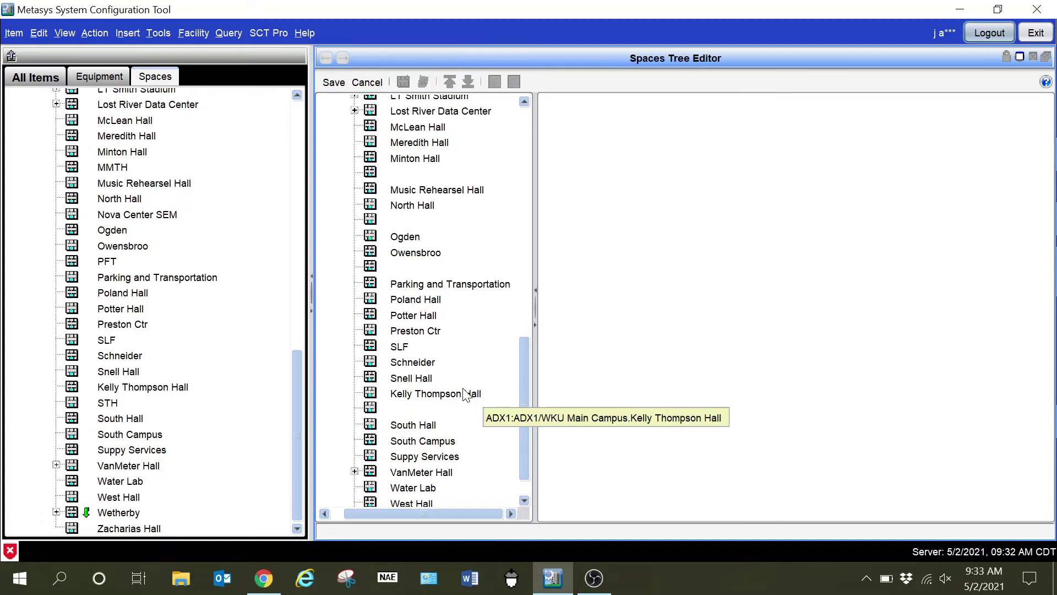
pyautogui.scroll(-1, 468, 401)
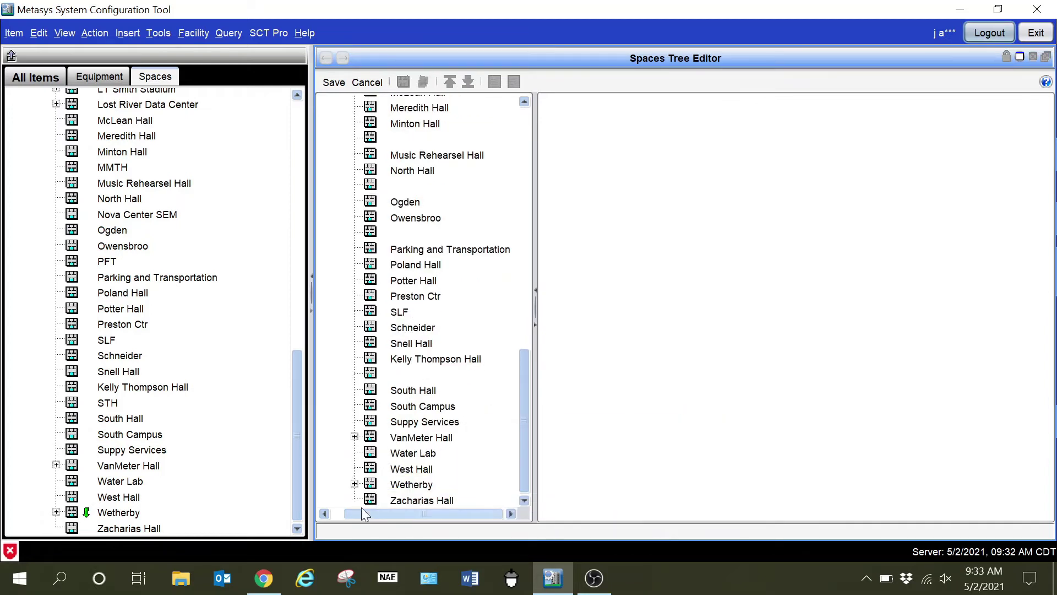
pyautogui.click(355, 483)
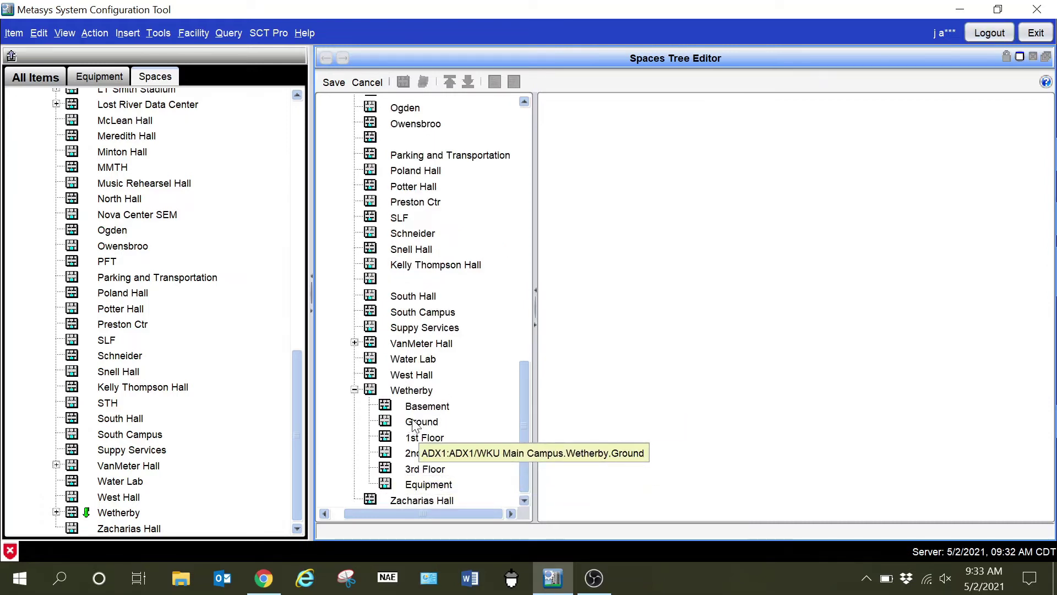
# Assign both VMA-9.B04 units from N2-1 to Wetherby's Ground space and expand its Served By list.
pyautogui.doubleClick(414, 422)
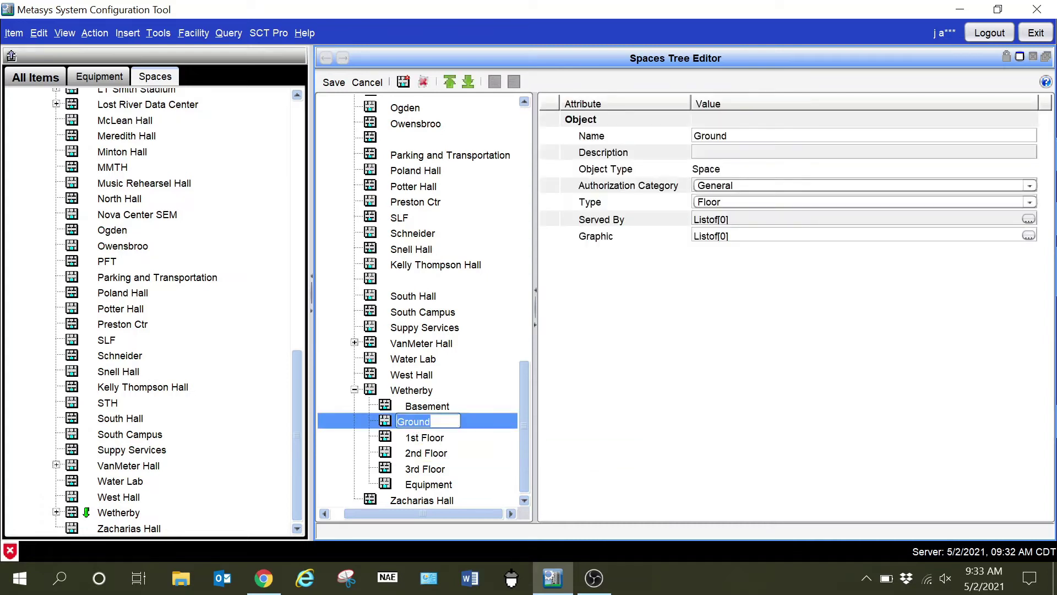
pyautogui.press('Return')
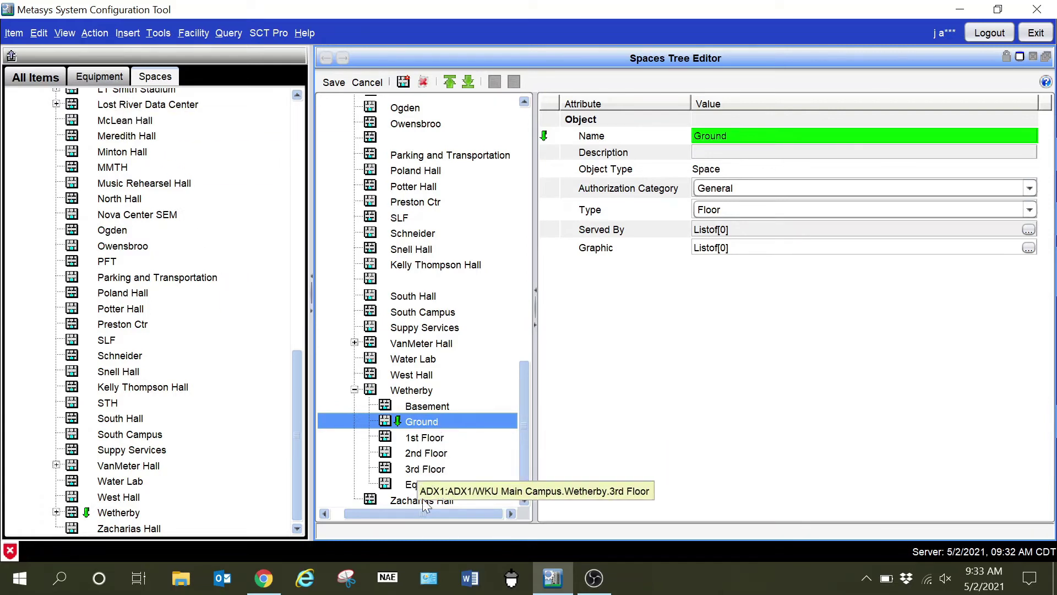
pyautogui.click(88, 77)
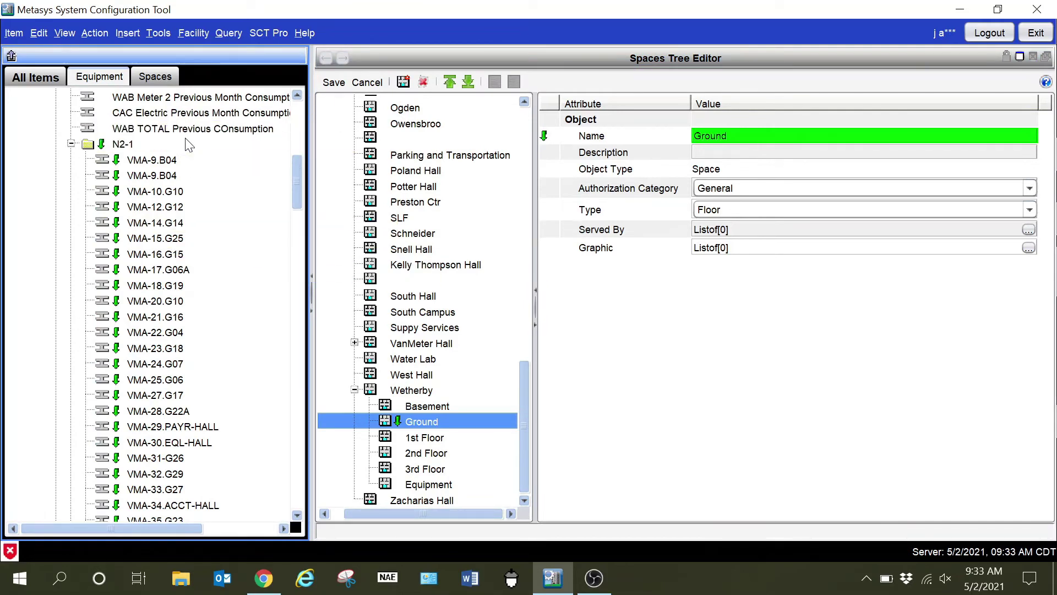
pyautogui.click(169, 162)
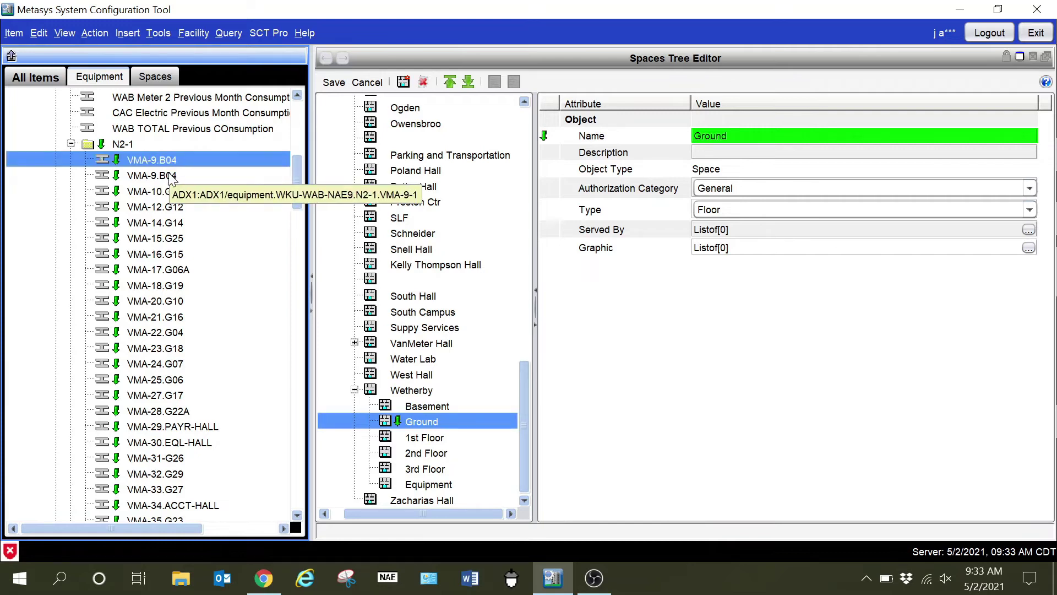
pyautogui.keyDown('shift'); pyautogui.click(167, 175); pyautogui.keyUp('shift')
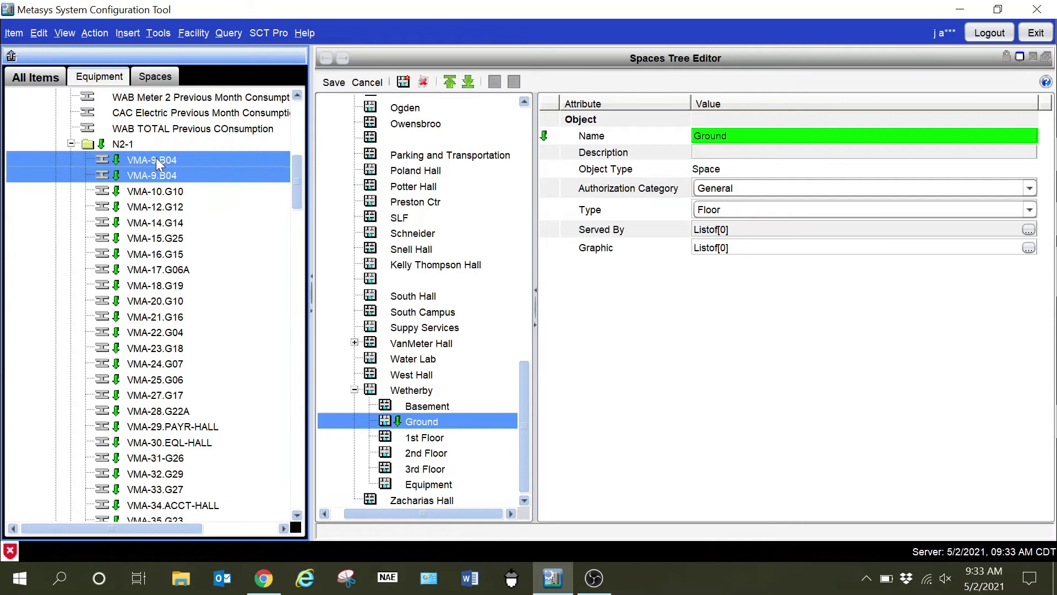
pyautogui.moveTo(156, 159); pyautogui.dragTo(448, 426)
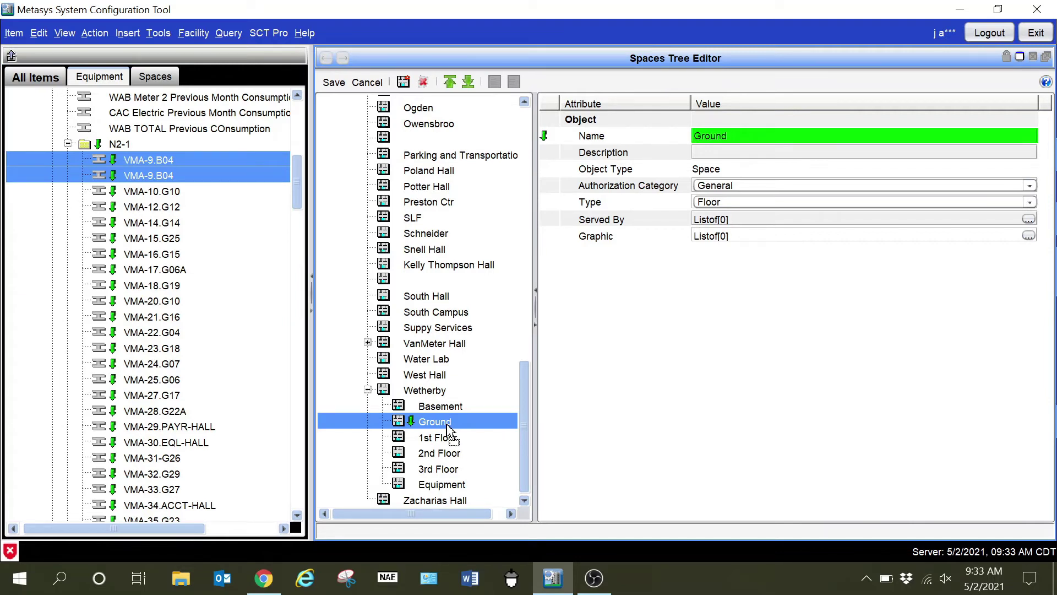
pyautogui.moveTo(448, 429); pyautogui.dragTo(449, 430)
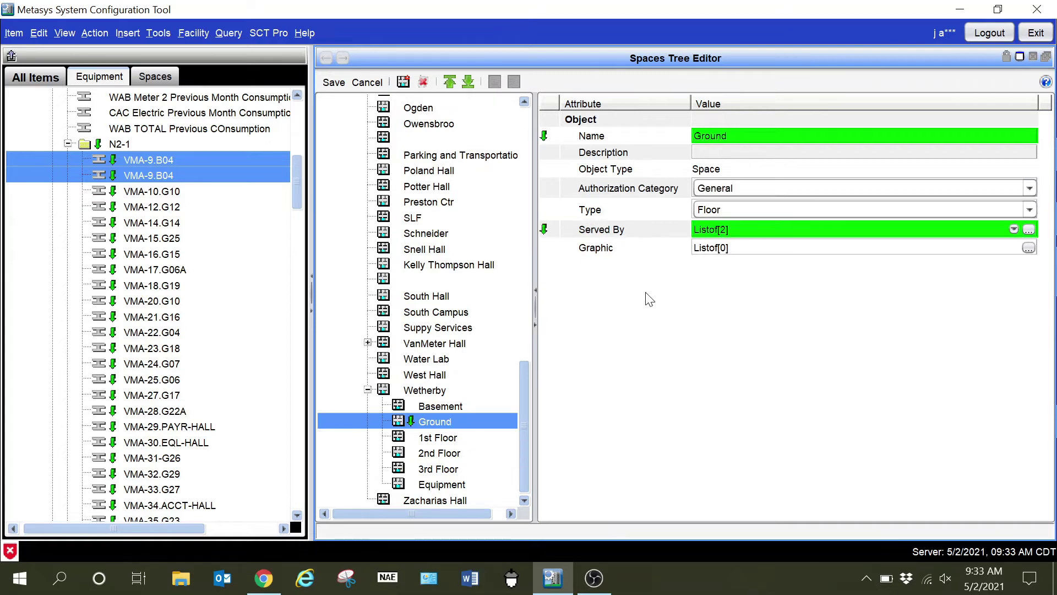
pyautogui.moveTo(856, 231)
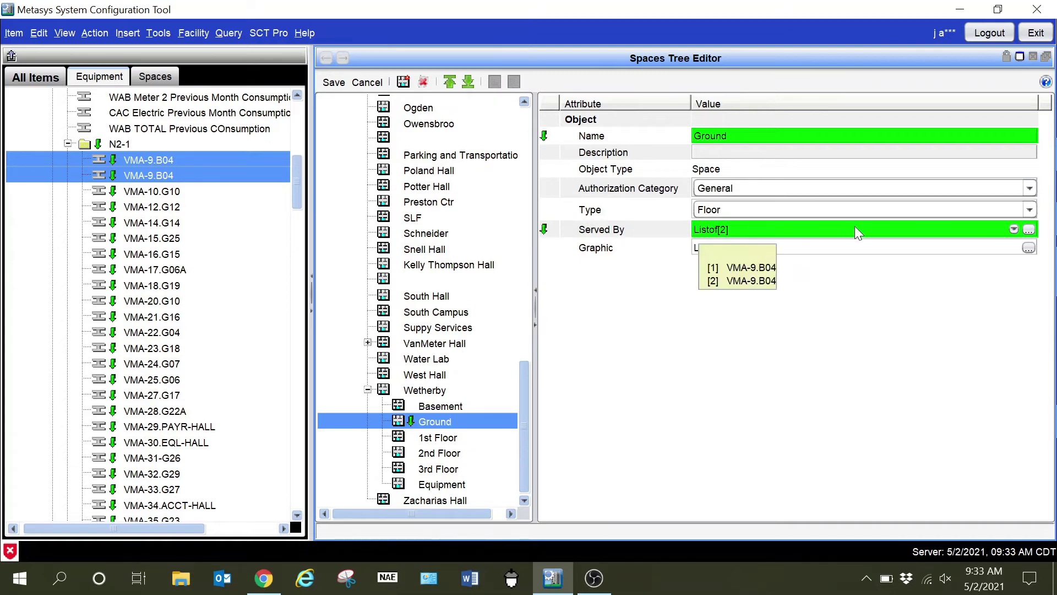
pyautogui.click(1027, 229)
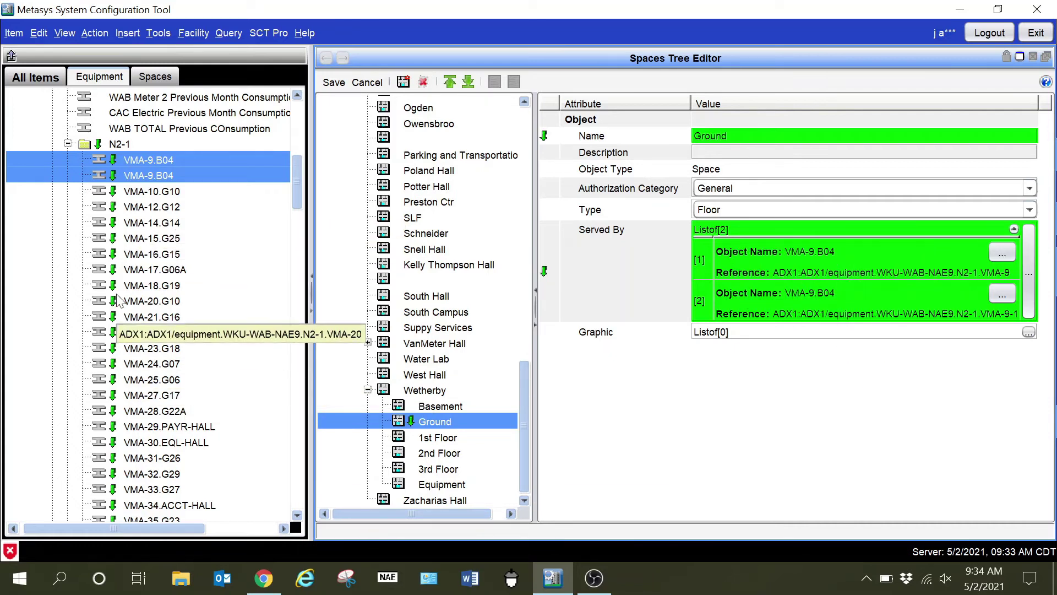
# Try to assign all remaining N2-1 equipment, from VMA-10.G10 through VMA-26.G24, to Wetherby's Ground space in one go.
pyautogui.click(177, 197)
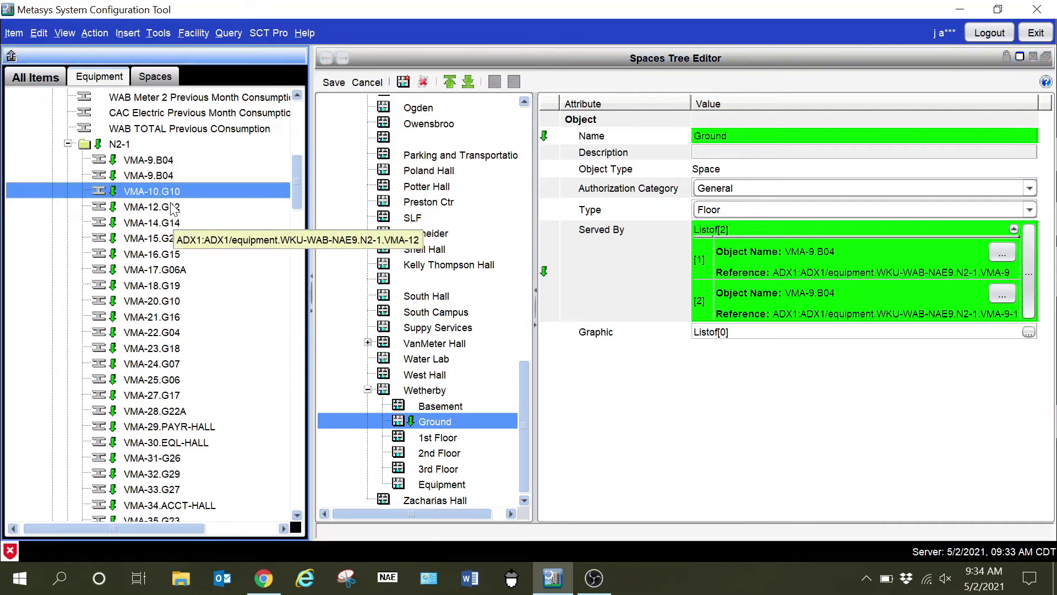
pyautogui.keyDown('shift'); pyautogui.click(178, 209); pyautogui.keyUp('shift')
pyautogui.keyDown('shift'); pyautogui.click(177, 222); pyautogui.keyUp('shift')
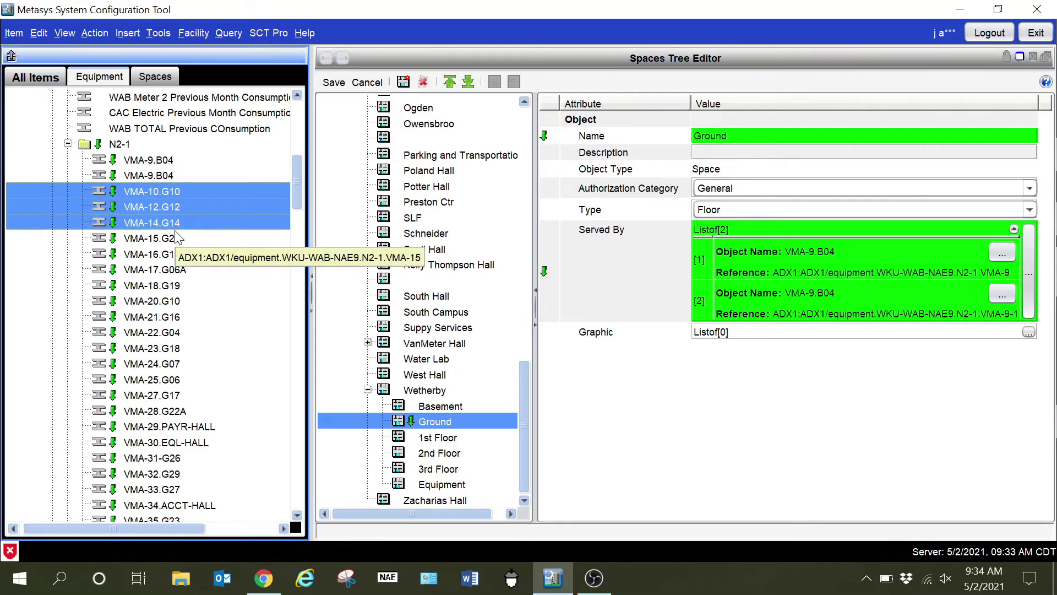
pyautogui.keyDown('shift'); pyautogui.click(176, 239); pyautogui.keyUp('shift')
pyautogui.keyDown('shift'); pyautogui.click(174, 255); pyautogui.keyUp('shift')
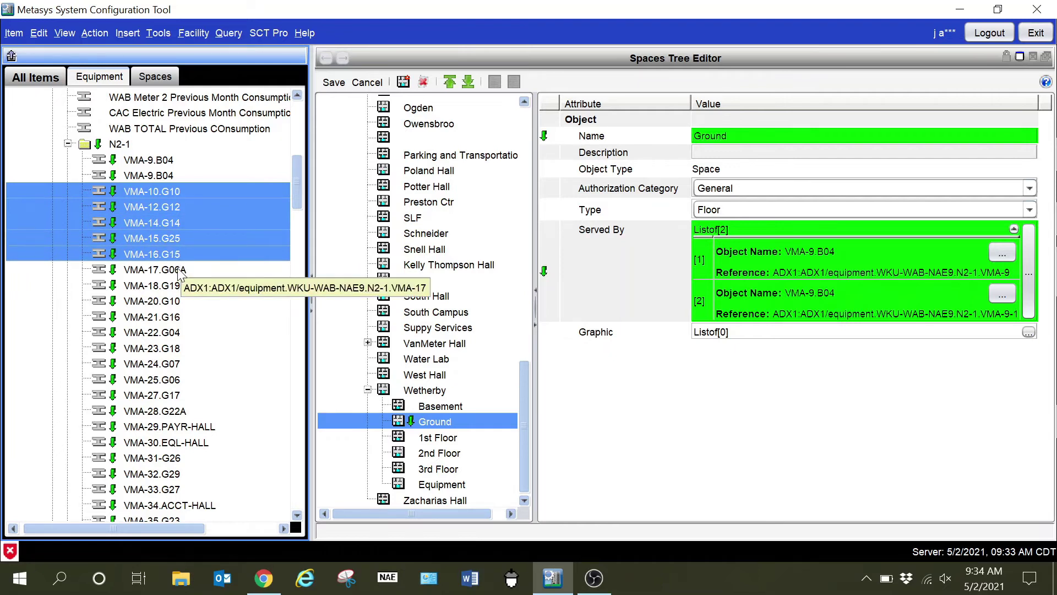
pyautogui.keyDown('shift'); pyautogui.click(172, 269); pyautogui.keyUp('shift')
pyautogui.keyDown('shift'); pyautogui.click(169, 289); pyautogui.keyUp('shift')
pyautogui.keyDown('shift'); pyautogui.click(173, 304); pyautogui.keyUp('shift')
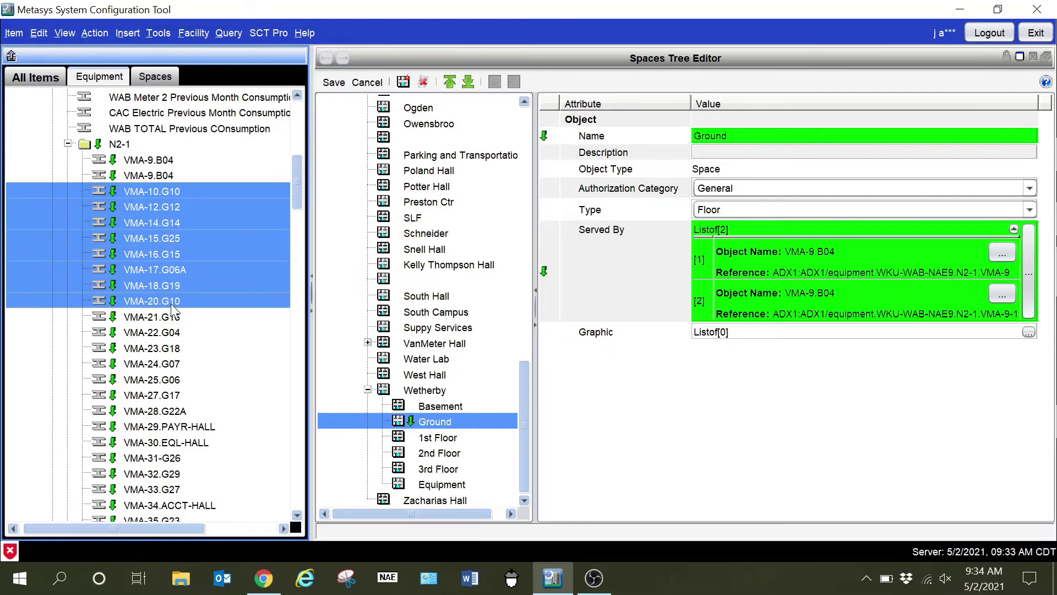
pyautogui.keyDown('shift'); pyautogui.click(176, 319); pyautogui.keyUp('shift')
pyautogui.keyDown('shift'); pyautogui.click(180, 333); pyautogui.keyUp('shift')
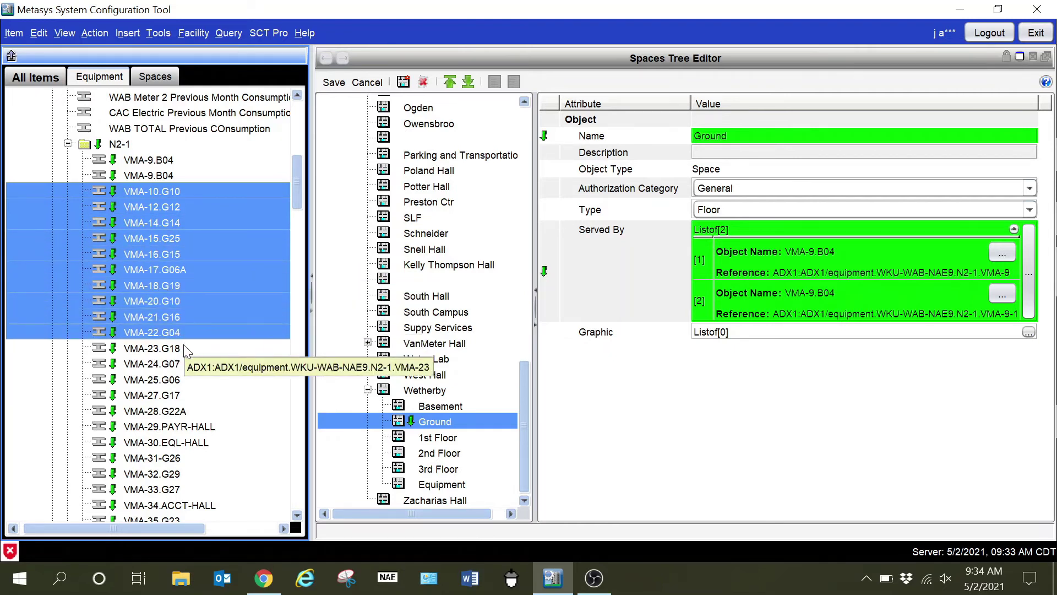
pyautogui.keyDown('shift'); pyautogui.click(182, 349); pyautogui.keyUp('shift')
pyautogui.keyDown('shift'); pyautogui.click(183, 365); pyautogui.keyUp('shift')
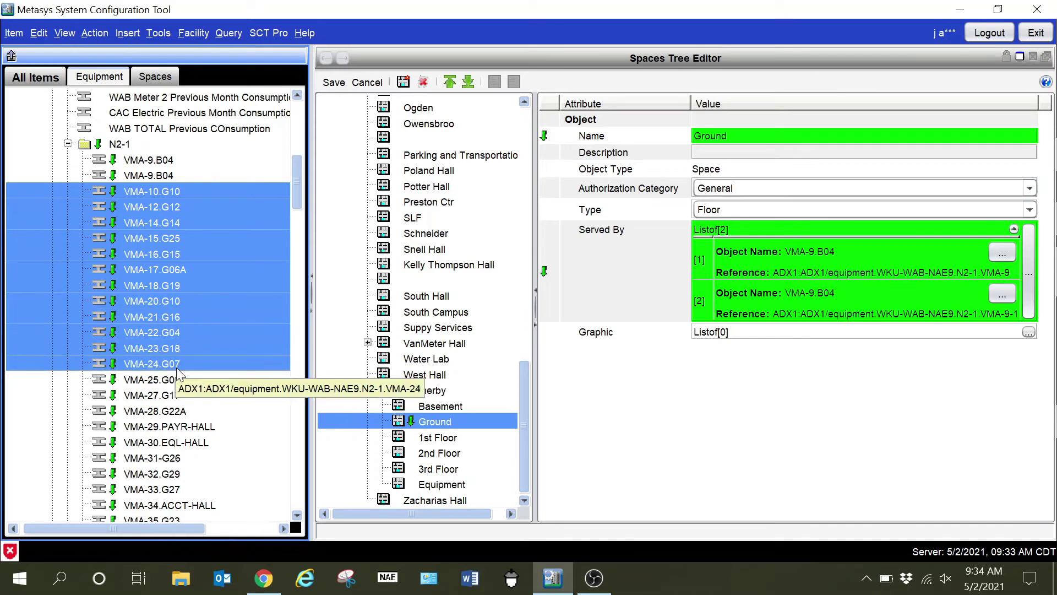
pyautogui.keyDown('shift'); pyautogui.click(192, 381); pyautogui.keyUp('shift')
pyautogui.keyDown('shift'); pyautogui.click(183, 394); pyautogui.keyUp('shift')
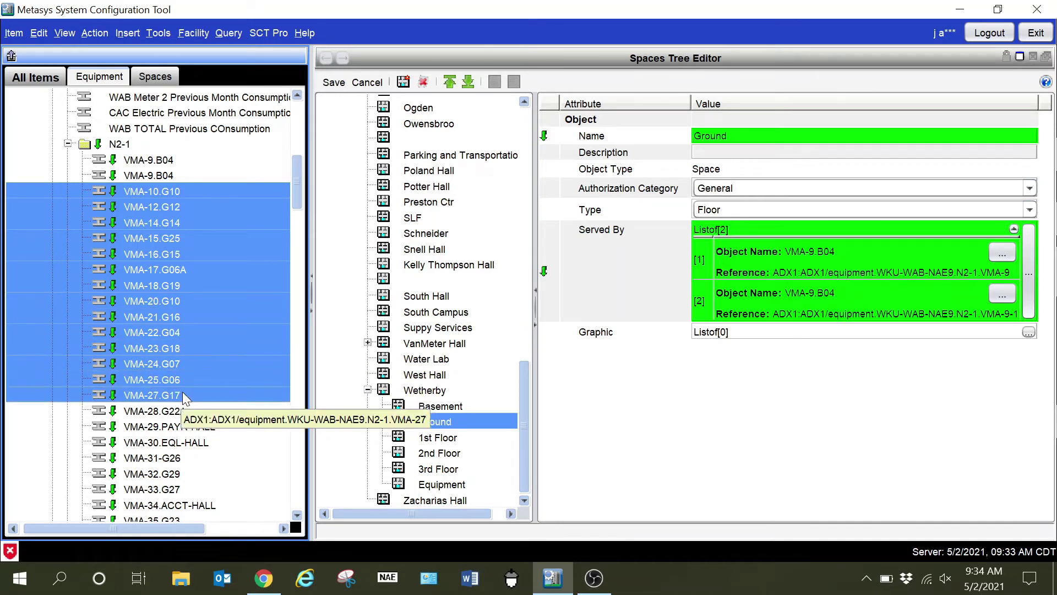
pyautogui.keyDown('shift'); pyautogui.click(190, 411); pyautogui.keyUp('shift')
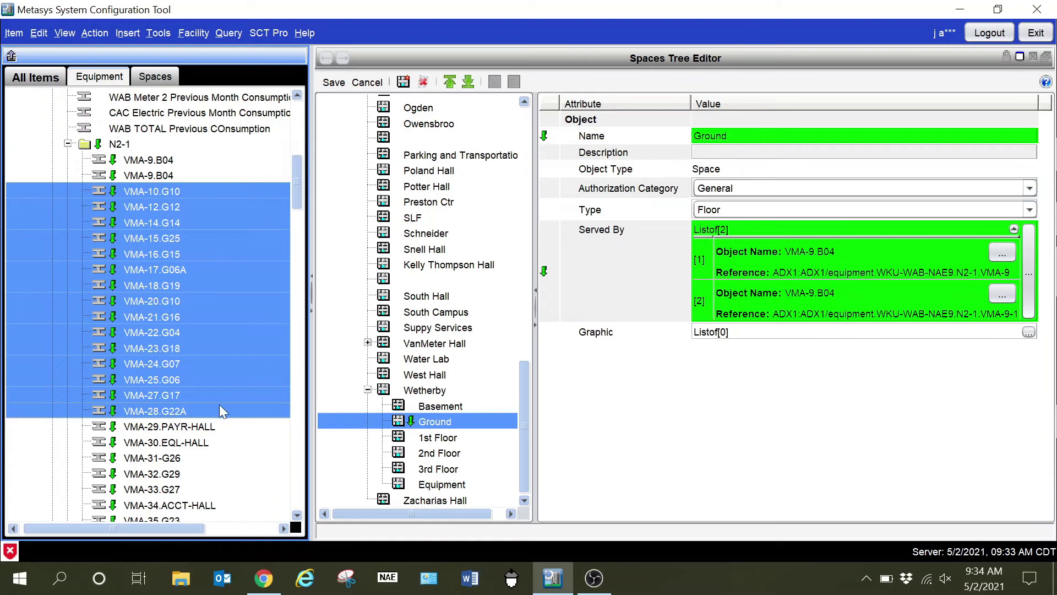
pyautogui.keyDown('shift'); pyautogui.click(204, 427); pyautogui.keyUp('shift')
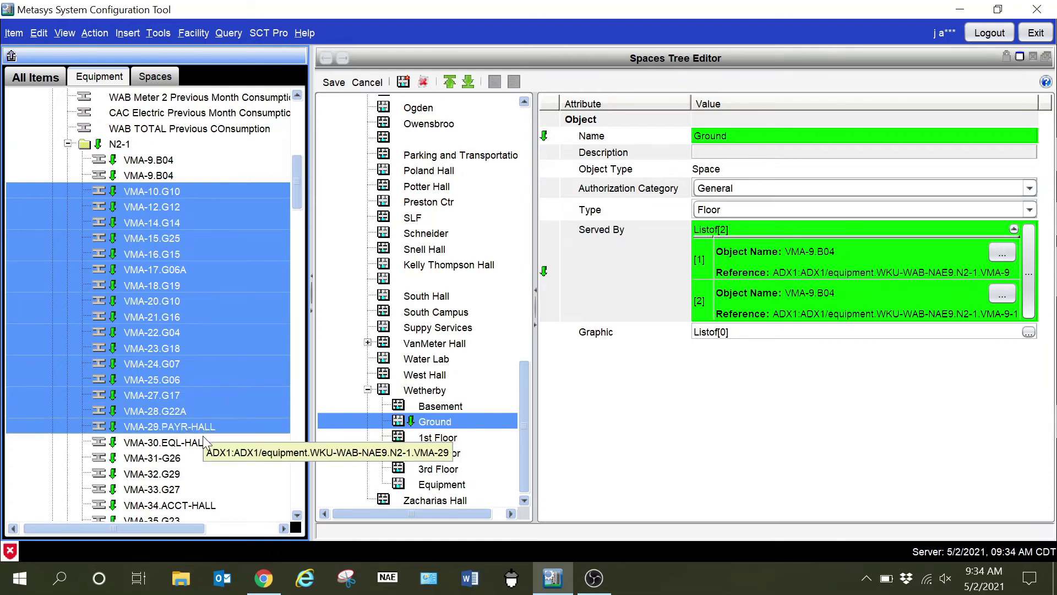
pyautogui.keyDown('shift'); pyautogui.click(190, 443); pyautogui.keyUp('shift')
pyautogui.keyDown('shift'); pyautogui.click(178, 458); pyautogui.keyUp('shift')
pyautogui.scroll(-4, 177, 458)
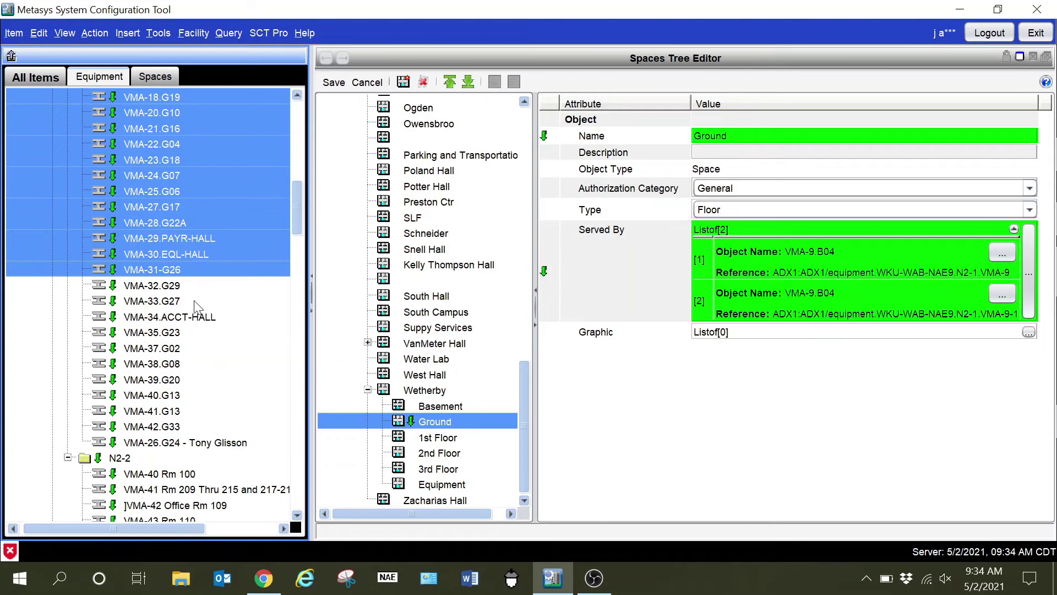
pyautogui.keyDown('shift'); pyautogui.click(187, 287); pyautogui.keyUp('shift')
pyautogui.keyDown('shift'); pyautogui.click(184, 302); pyautogui.keyUp('shift')
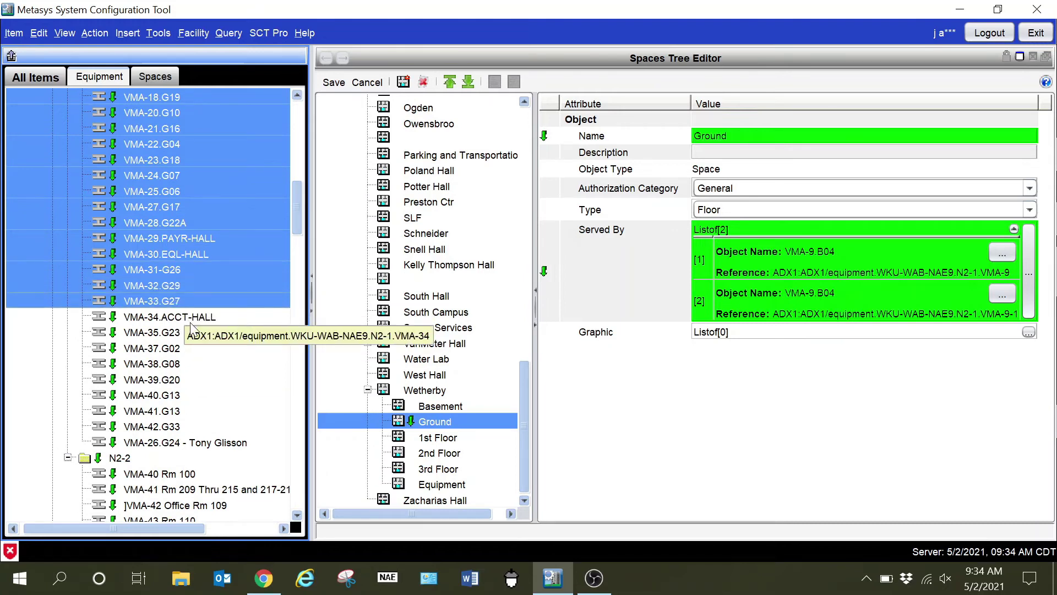
pyautogui.keyDown('shift'); pyautogui.click(197, 321); pyautogui.keyUp('shift')
pyautogui.keyDown('shift'); pyautogui.click(171, 334); pyautogui.keyUp('shift')
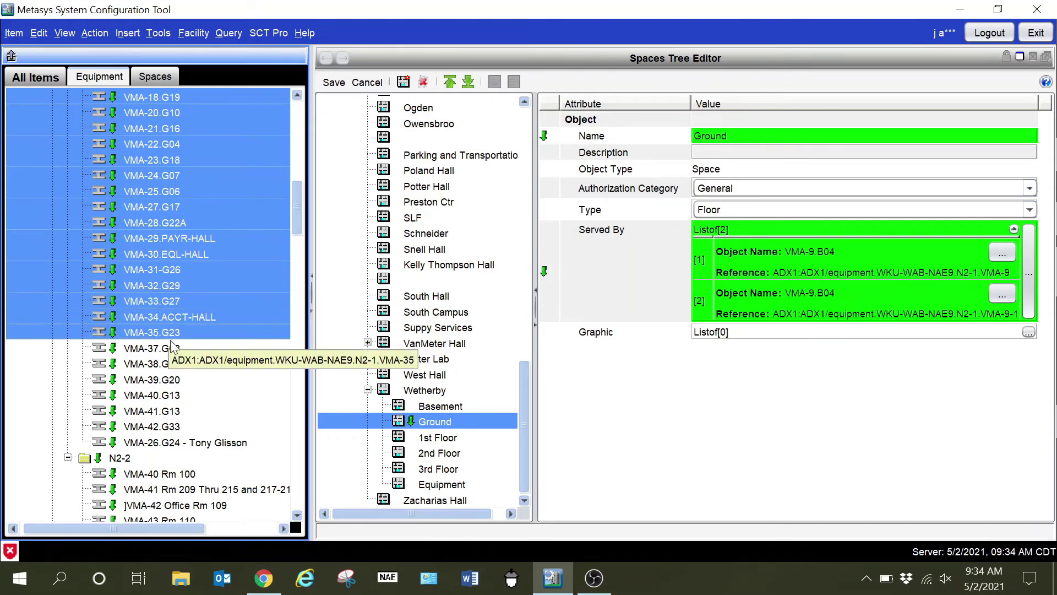
pyautogui.keyDown('shift'); pyautogui.click(174, 350); pyautogui.keyUp('shift')
pyautogui.keyDown('shift'); pyautogui.click(180, 365); pyautogui.keyUp('shift')
pyautogui.keyDown('shift'); pyautogui.click(178, 381); pyautogui.keyUp('shift')
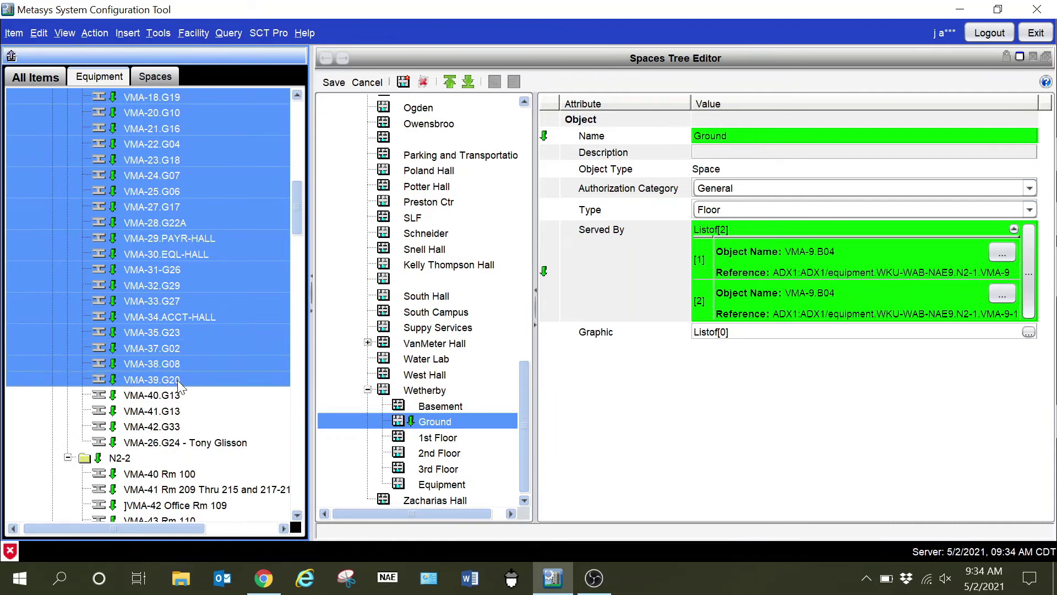
pyautogui.keyDown('shift'); pyautogui.click(177, 396); pyautogui.keyUp('shift')
pyautogui.keyDown('shift'); pyautogui.click(178, 411); pyautogui.keyUp('shift')
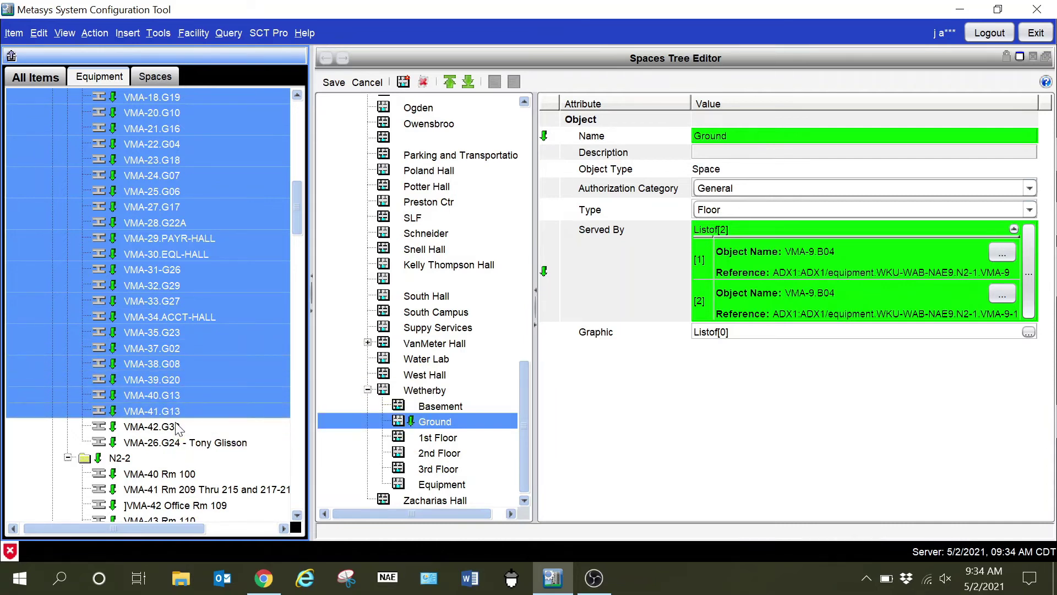
pyautogui.keyDown('shift'); pyautogui.click(179, 443); pyautogui.keyUp('shift')
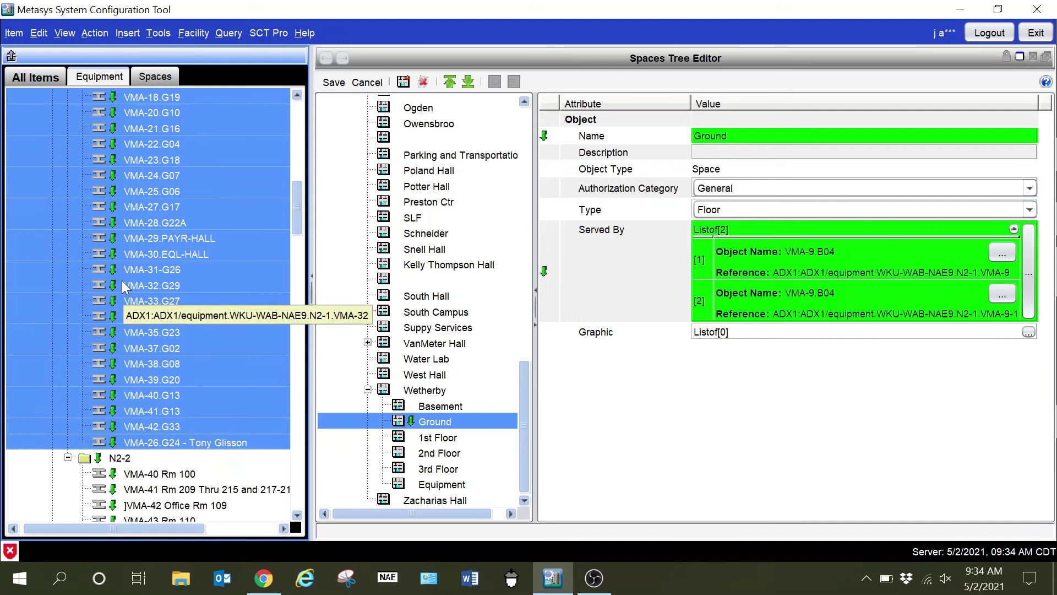
pyautogui.moveTo(121, 282); pyautogui.dragTo(439, 426)
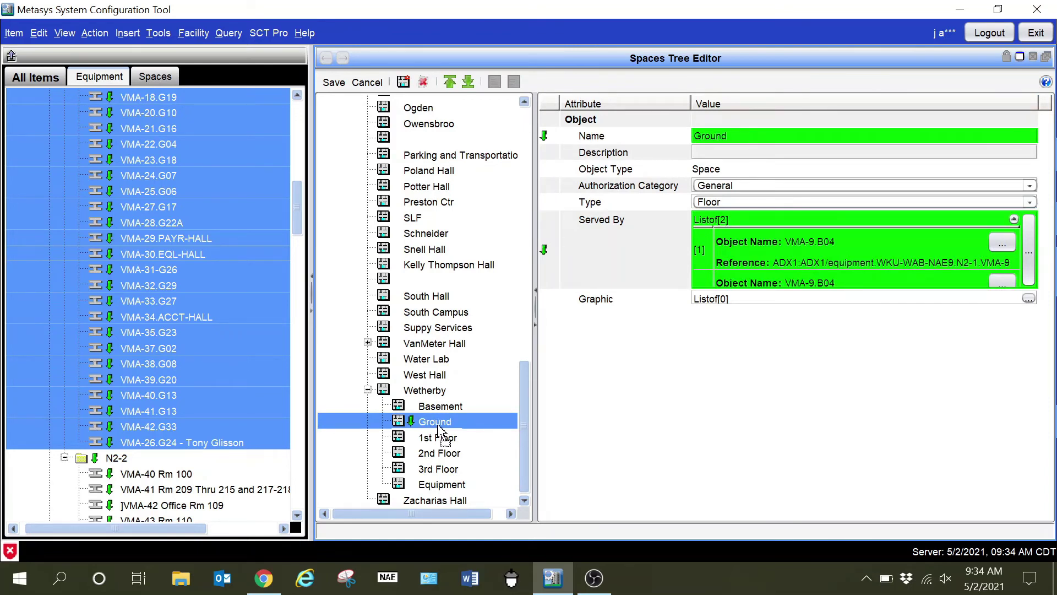
pyautogui.moveTo(439, 425); pyautogui.dragTo(203, 318)
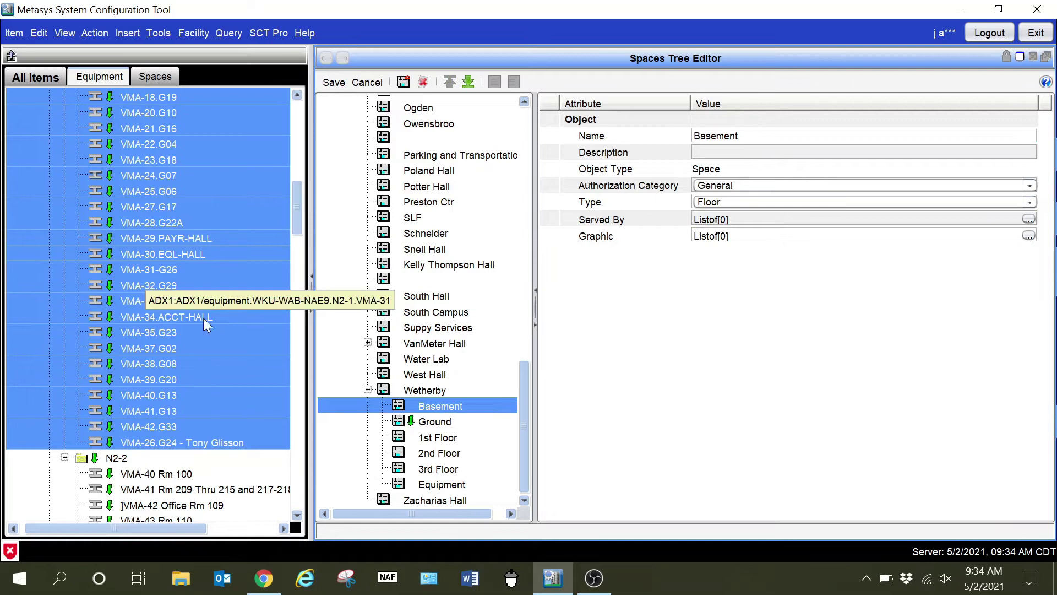
# Reselect Wetherby's Ground space, then collapse and re-expand its Served By list to check the assigned equipment.
pyautogui.click(437, 424)
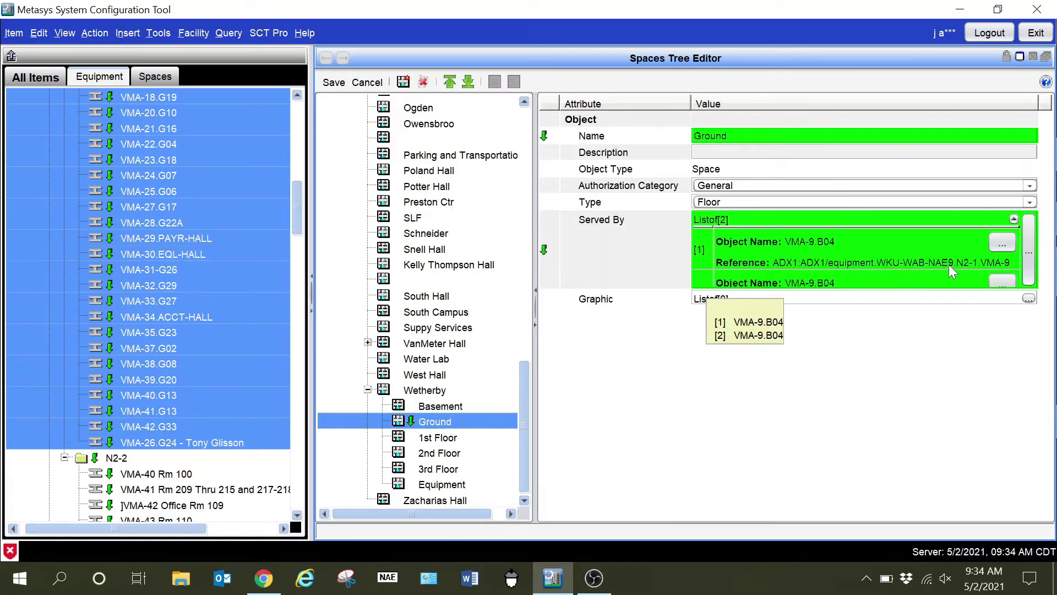
pyautogui.click(1013, 219)
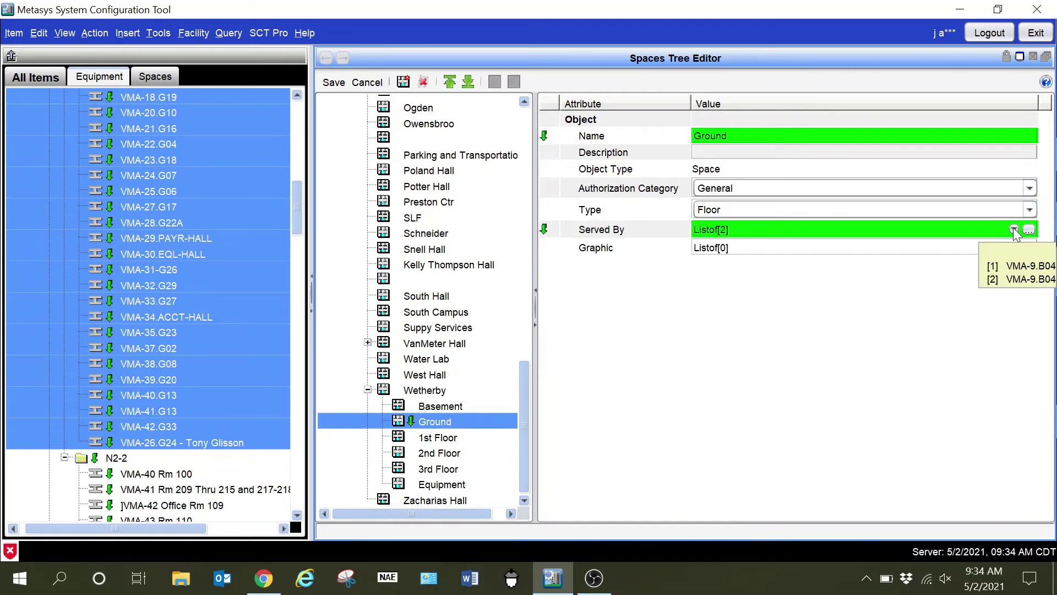
pyautogui.click(1014, 227)
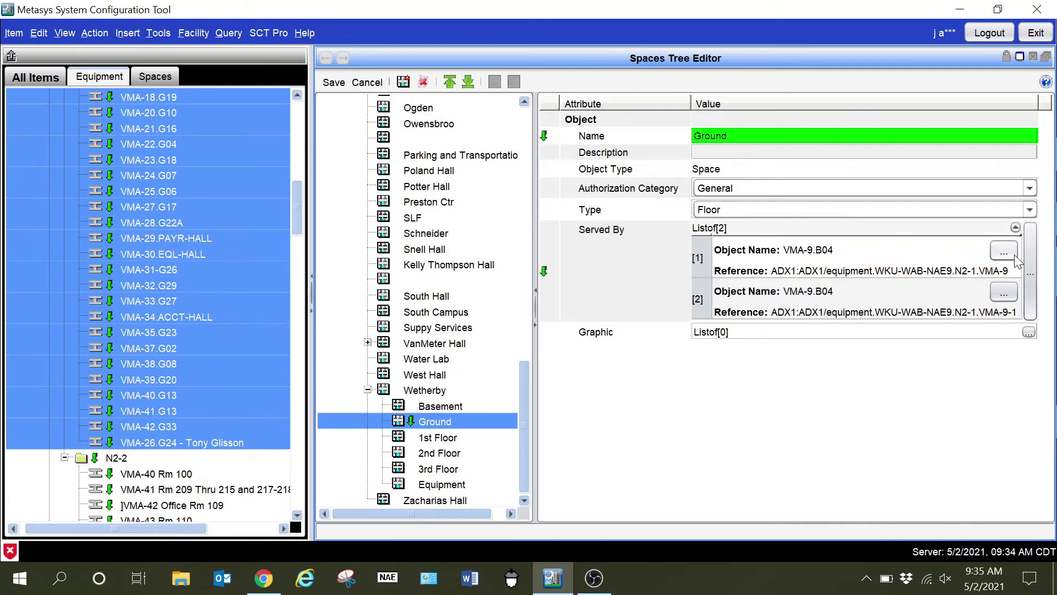
# Open item selection for Ground's first Served By entry and expand the equipment tree to the N2-1 folder under WKU-WAB-NAE9.
pyautogui.click(1005, 252)
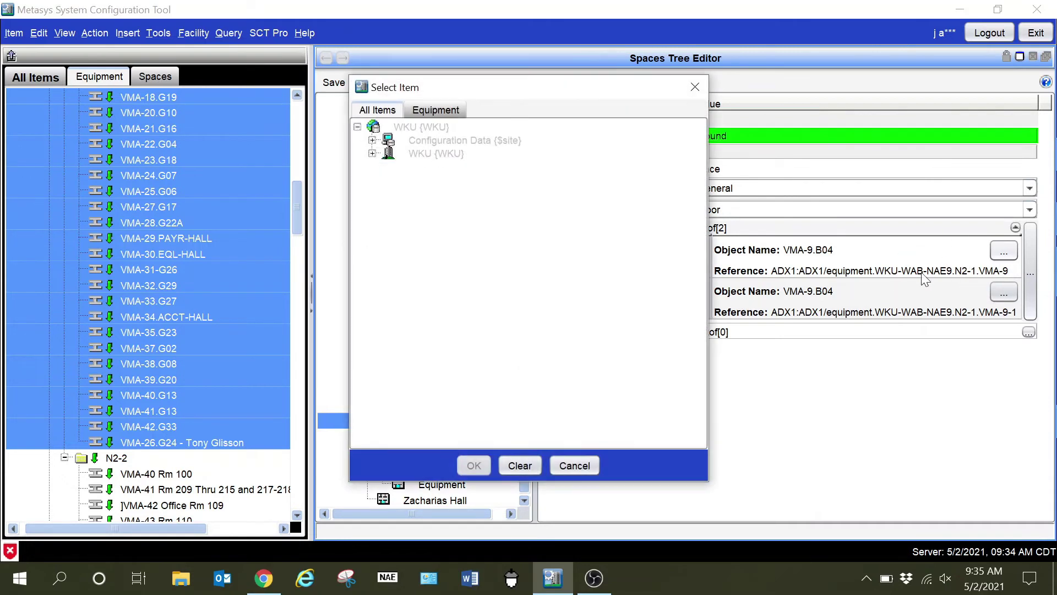
pyautogui.click(372, 154)
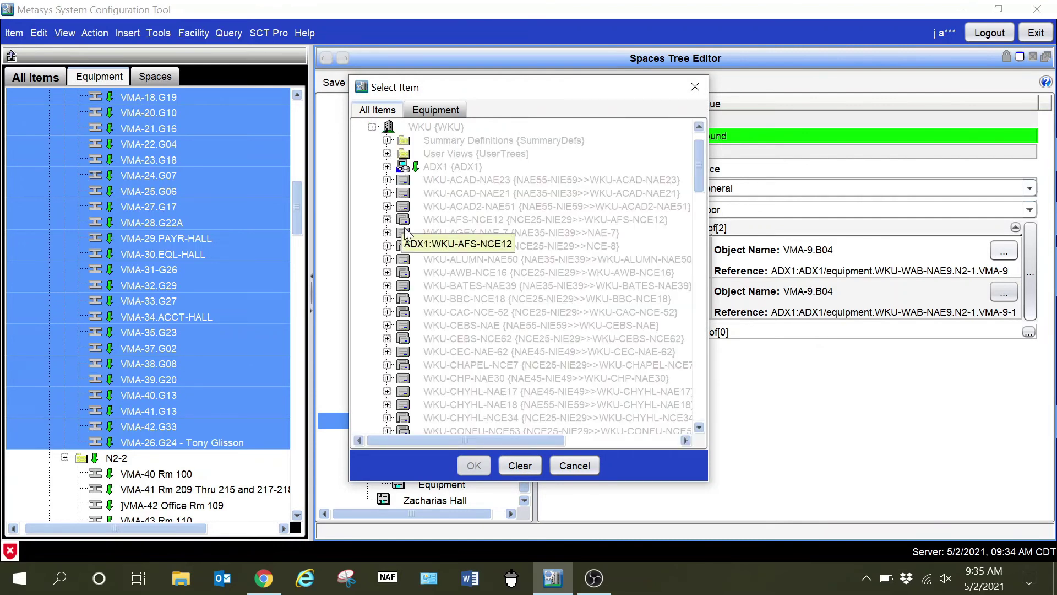
pyautogui.scroll(-15, 404, 234)
pyautogui.scroll(9, 404, 234)
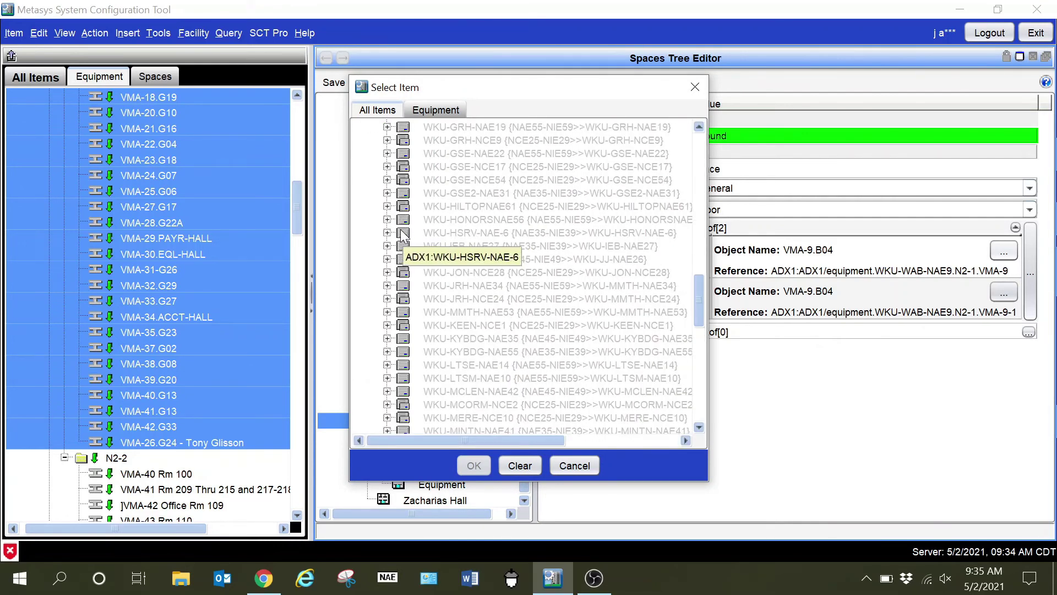
pyautogui.click(449, 113)
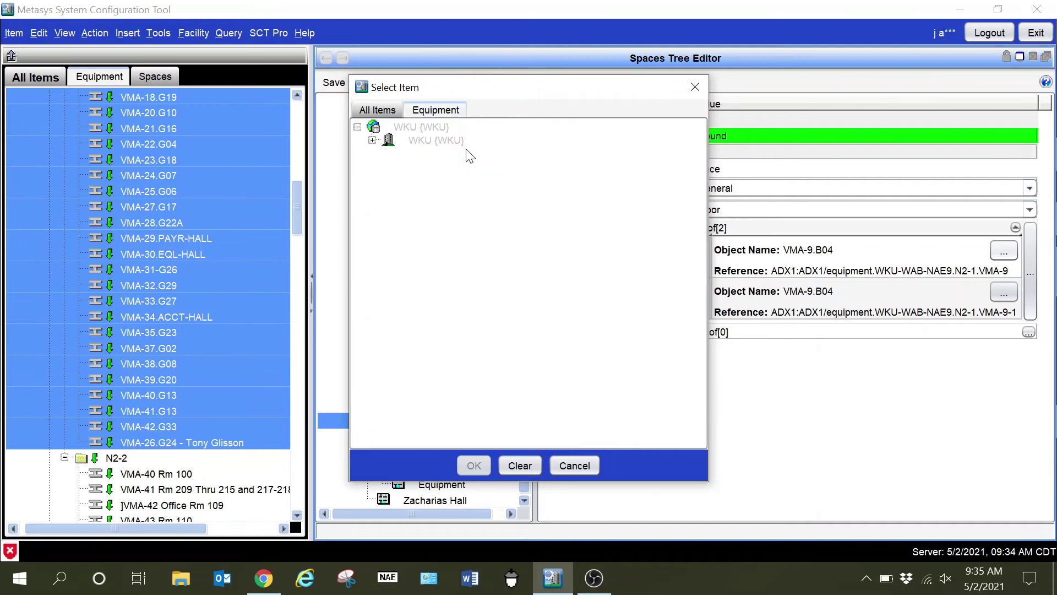
pyautogui.click(372, 141)
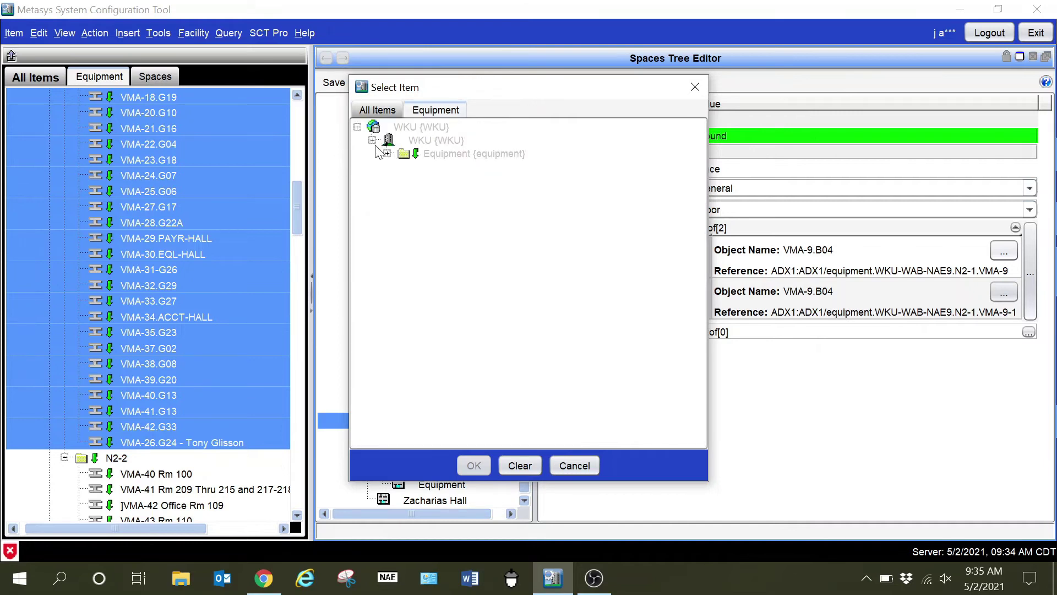
pyautogui.click(387, 155)
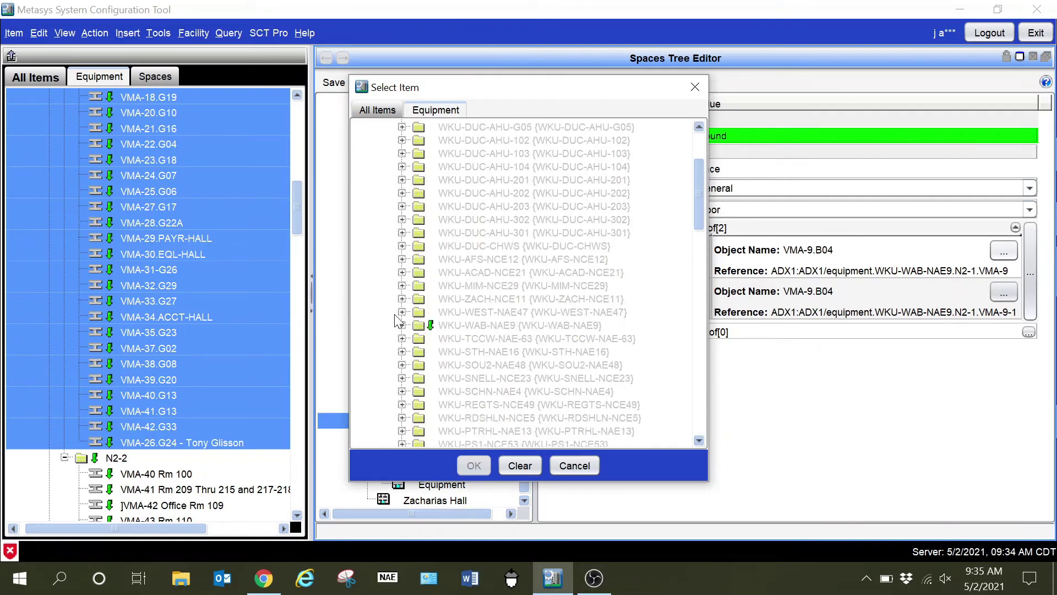
pyautogui.click(401, 327)
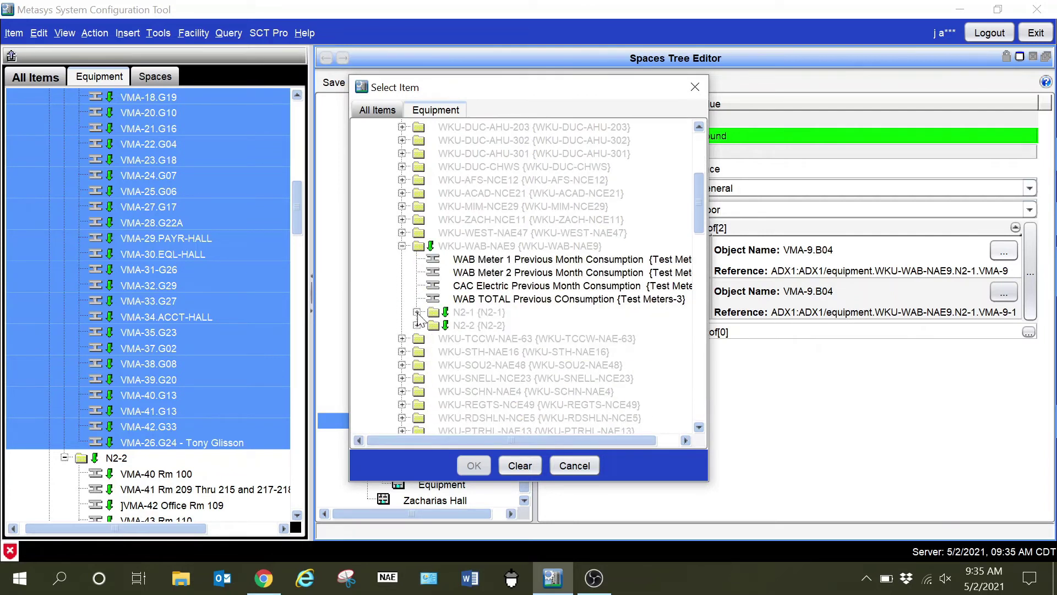
pyautogui.click(417, 311)
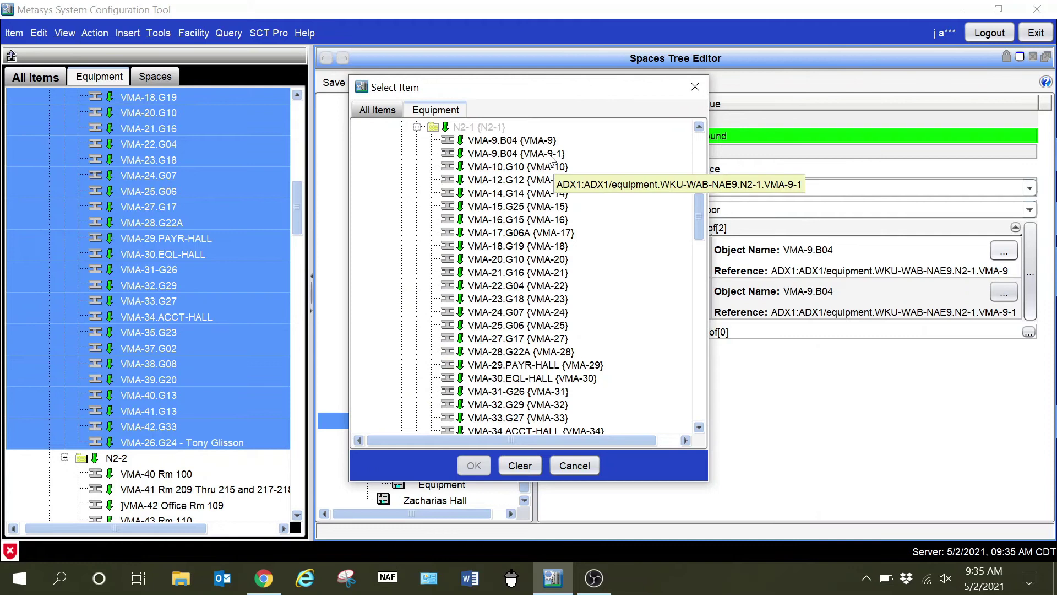
# Replace Ground's first Served By entry with VMA-10.G10 from the N2-1 folder.
pyautogui.click(523, 141)
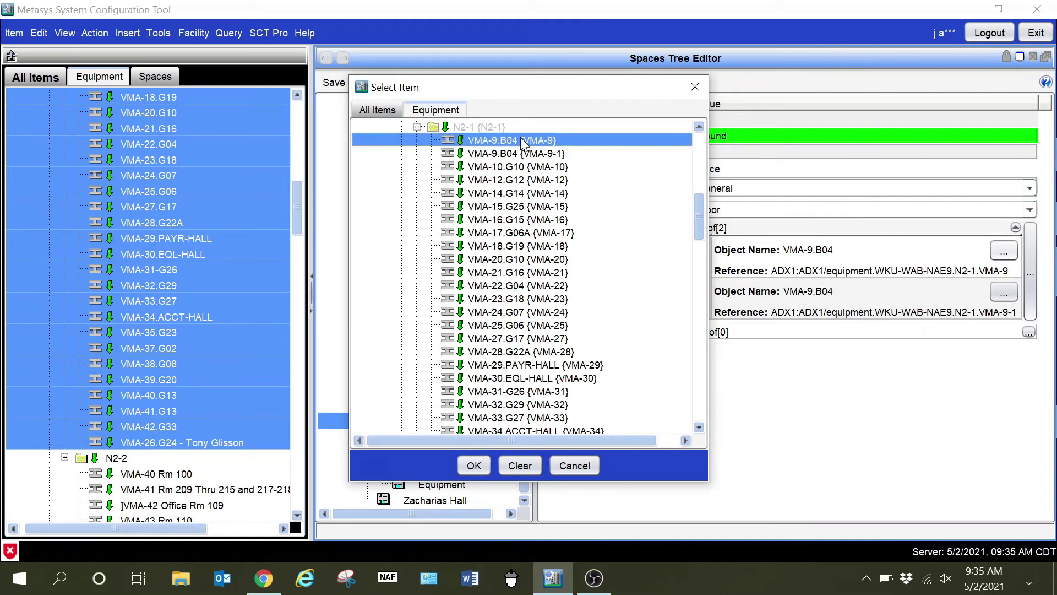
pyautogui.scroll(-6, 526, 283)
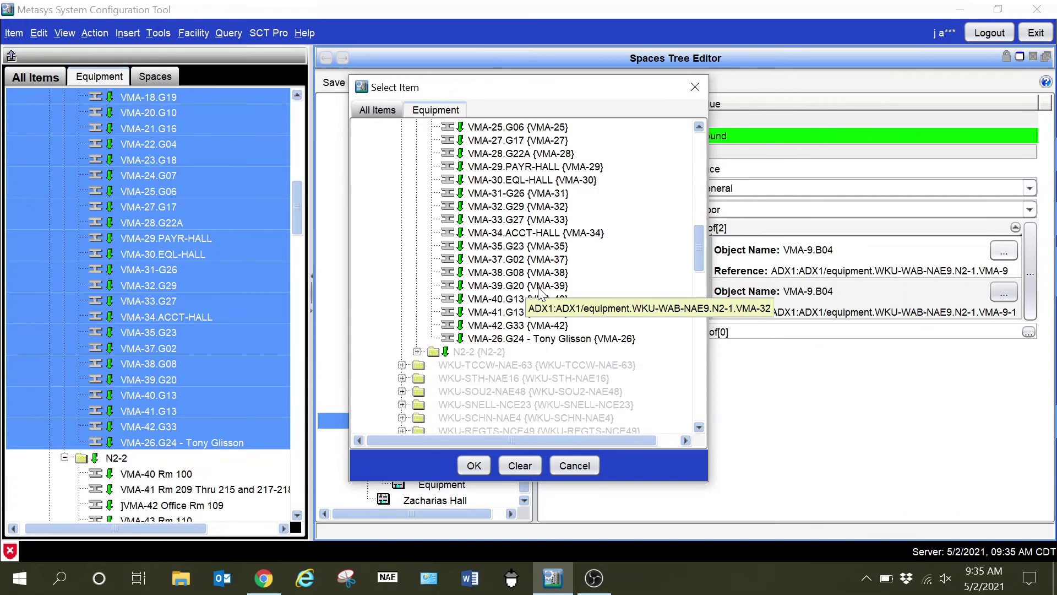
pyautogui.scroll(7, 633, 272)
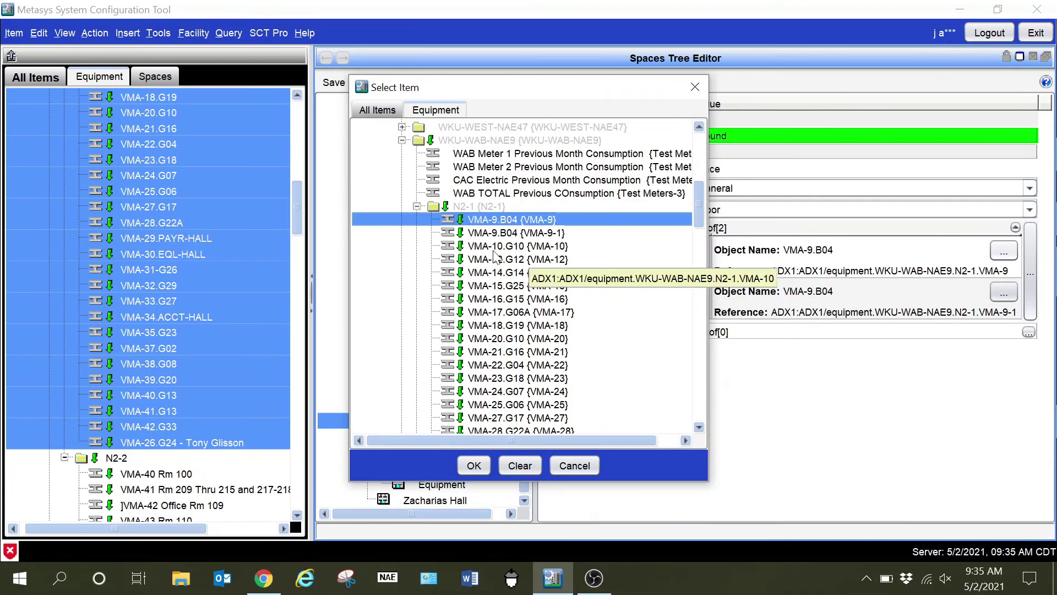
pyautogui.click(531, 249)
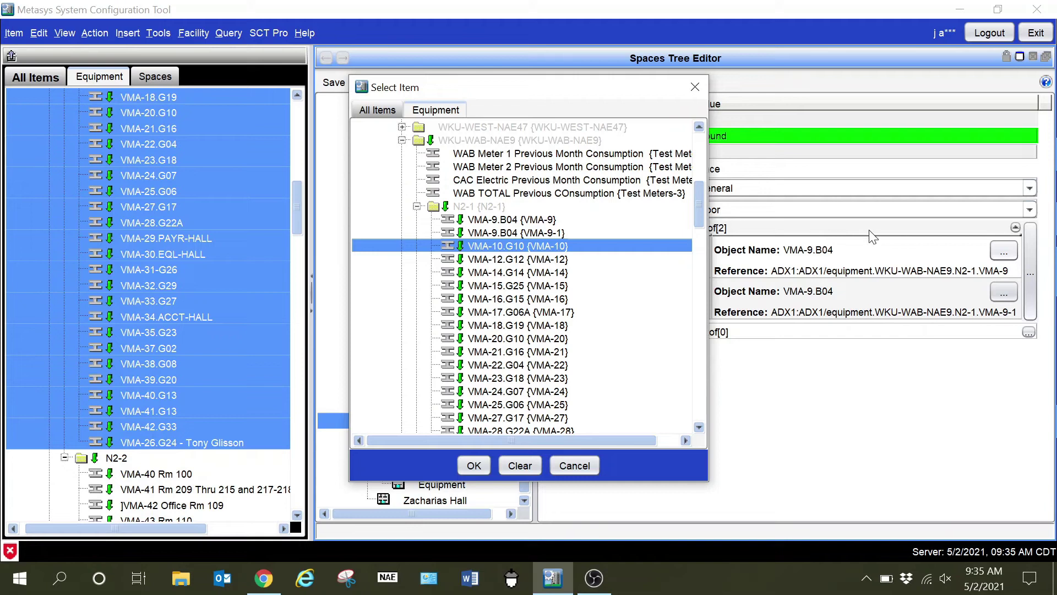
pyautogui.click(472, 466)
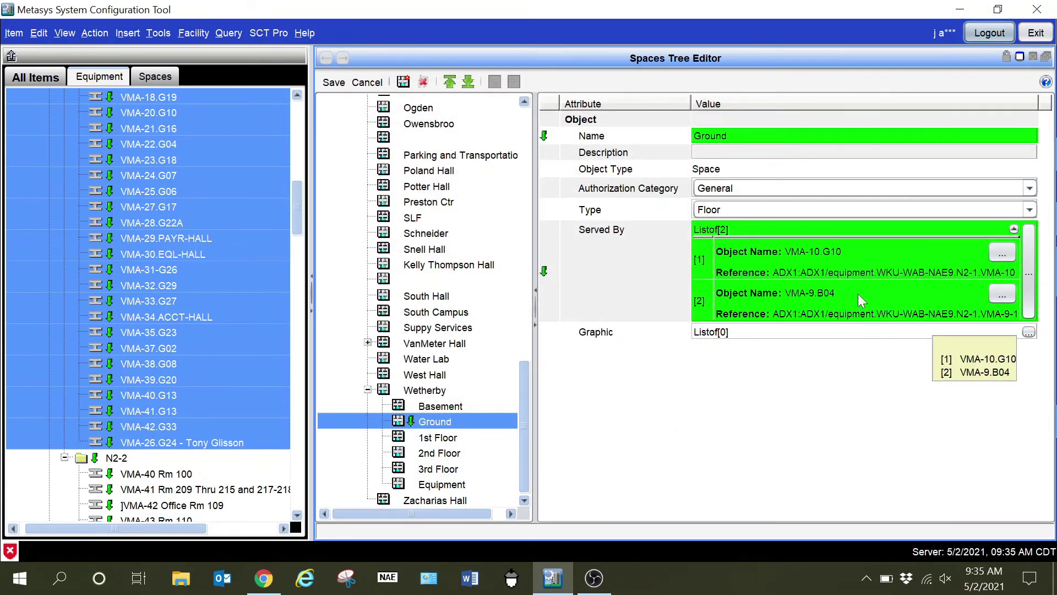
# Open item selection for Ground's second Served By entry and expand the equipment tree to the N2-1 folder under WKU-WAB-NAE9.
pyautogui.click(1003, 295)
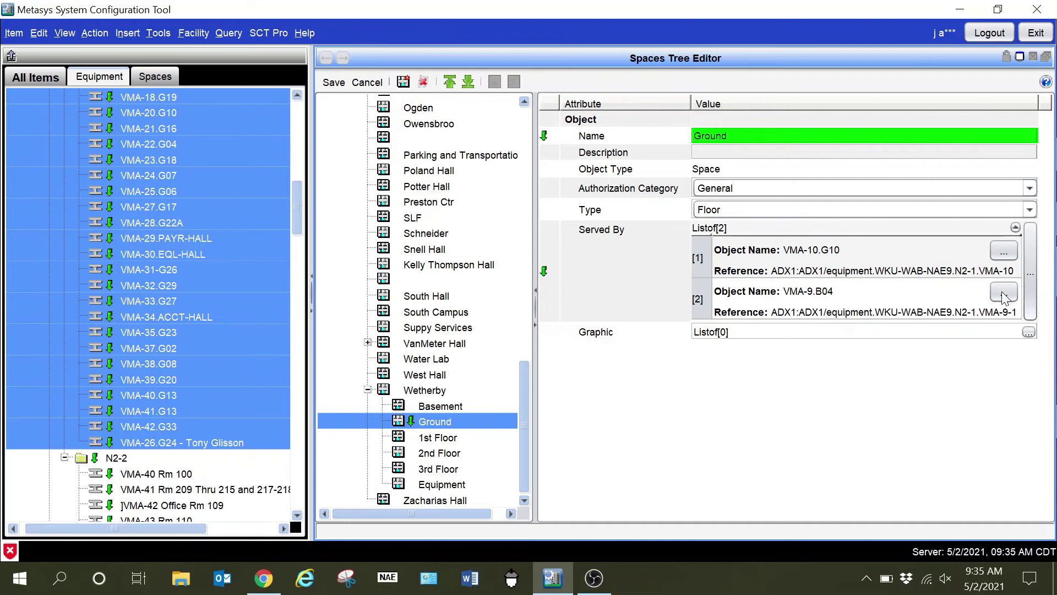
pyautogui.click(1003, 295)
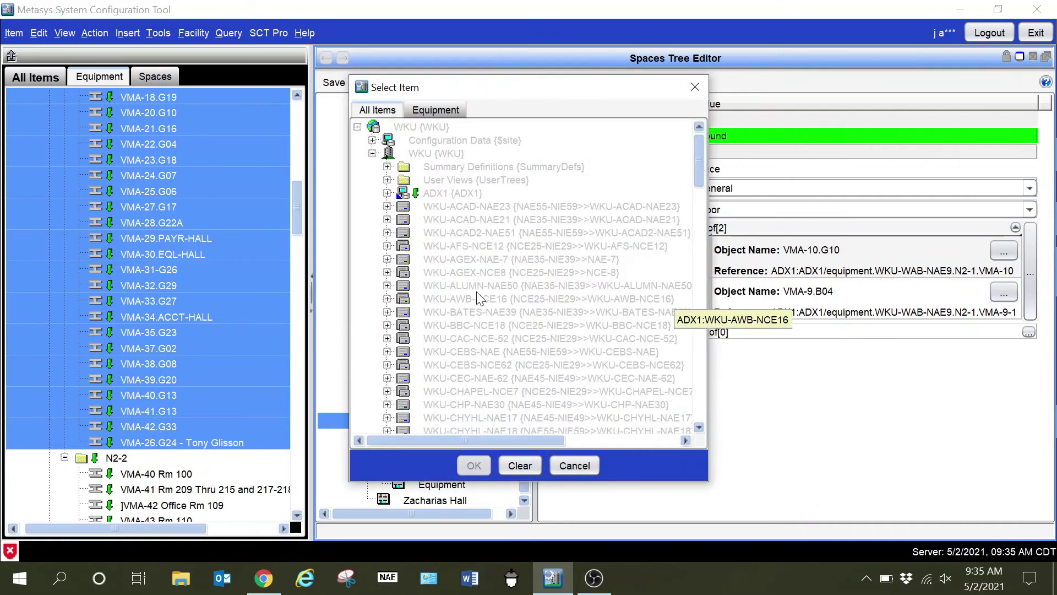
pyautogui.scroll(-5, 479, 296)
pyautogui.scroll(-15, 479, 295)
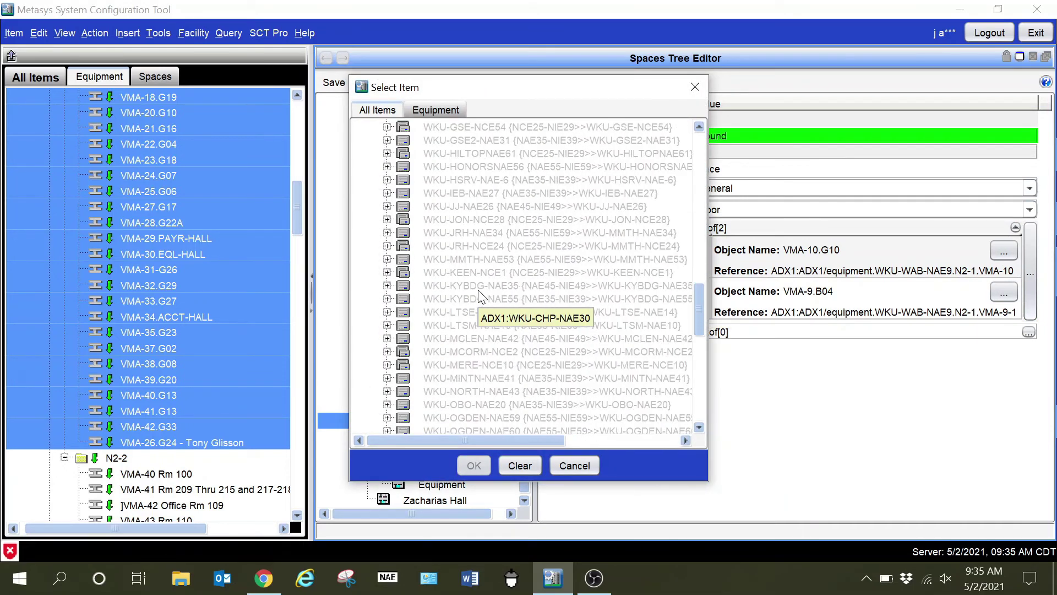
pyautogui.scroll(-2, 479, 295)
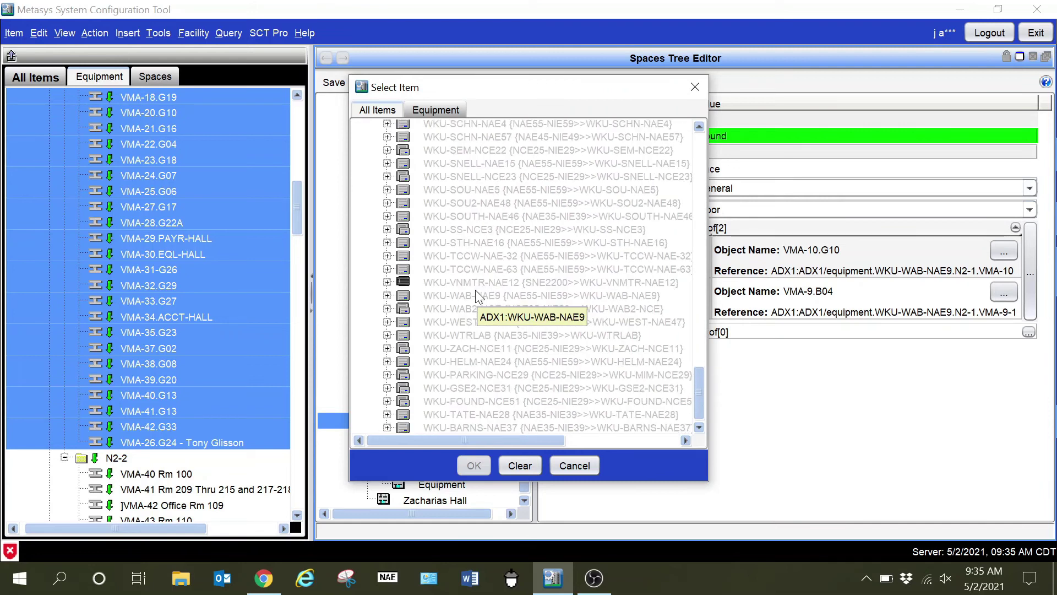
pyautogui.scroll(10, 476, 291)
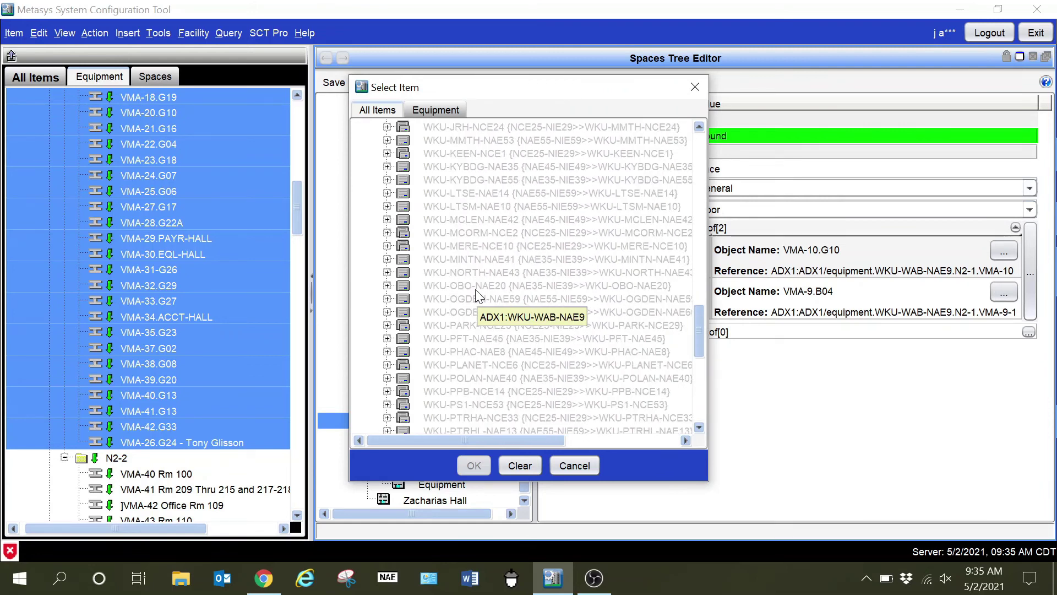
pyautogui.click(441, 111)
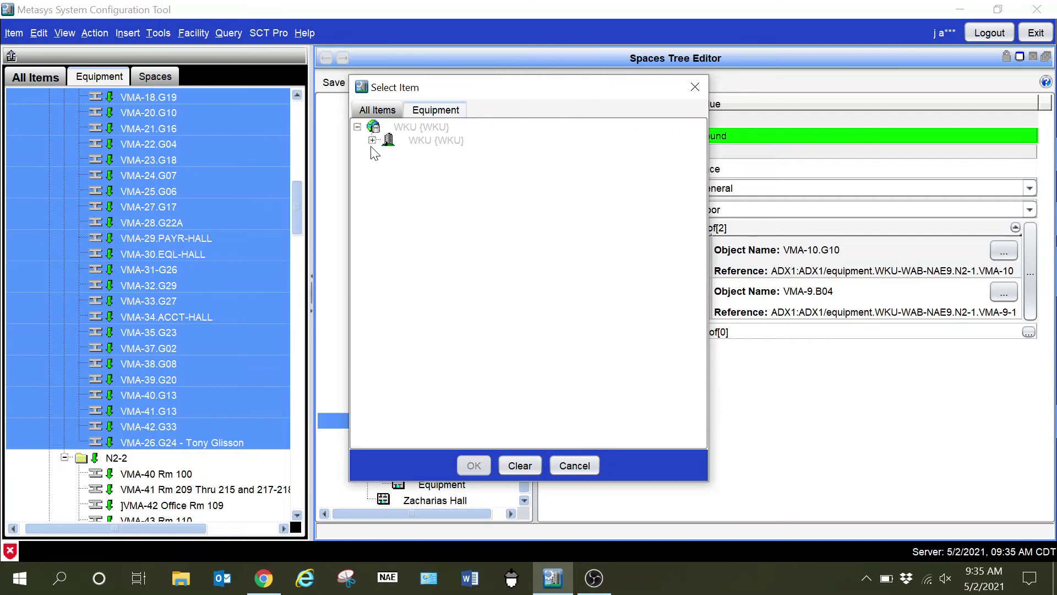
pyautogui.click(387, 153)
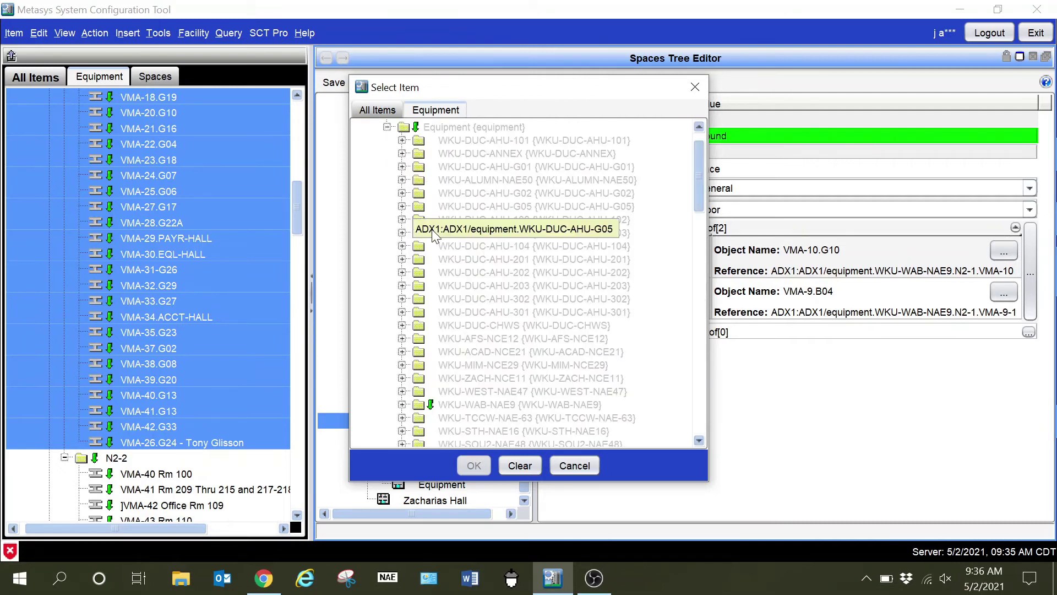
pyautogui.scroll(-4, 437, 359)
pyautogui.click(402, 325)
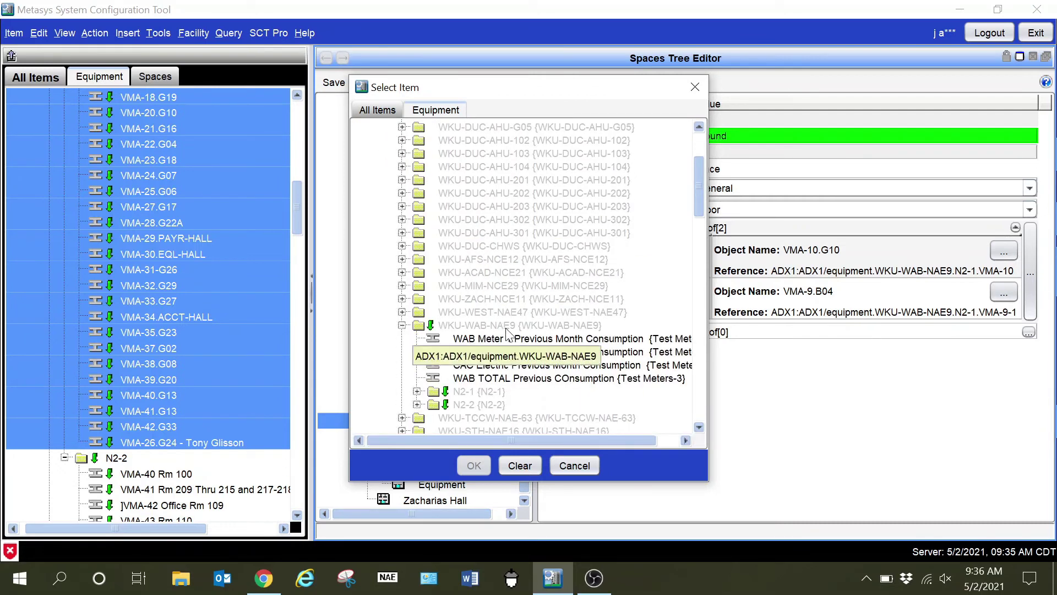
pyautogui.click(416, 392)
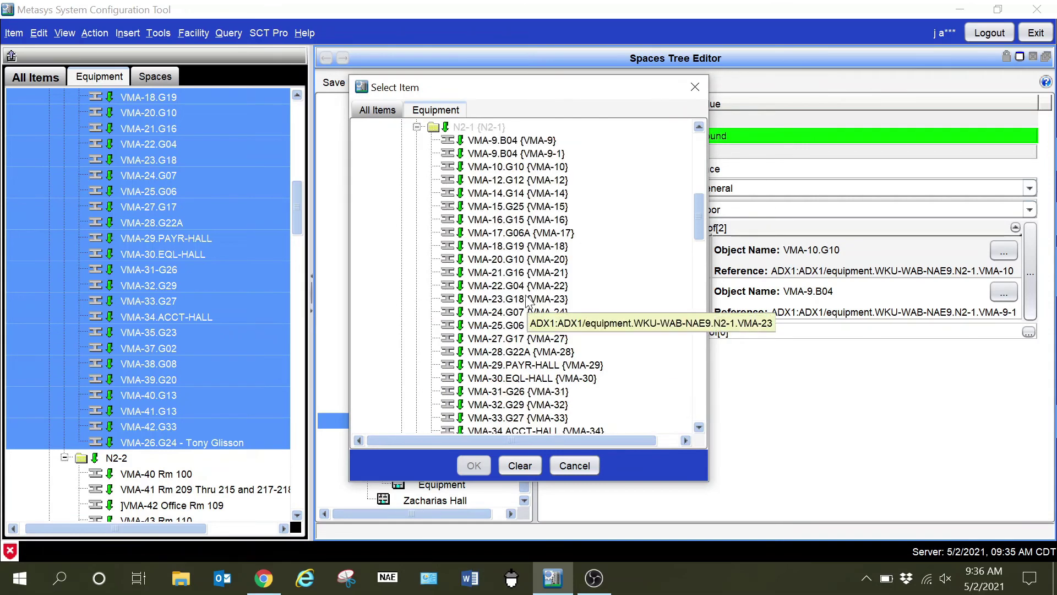
# Replace Ground's second Served By entry with VMA-12.G12 and save the spaces tree.
pyautogui.click(526, 180)
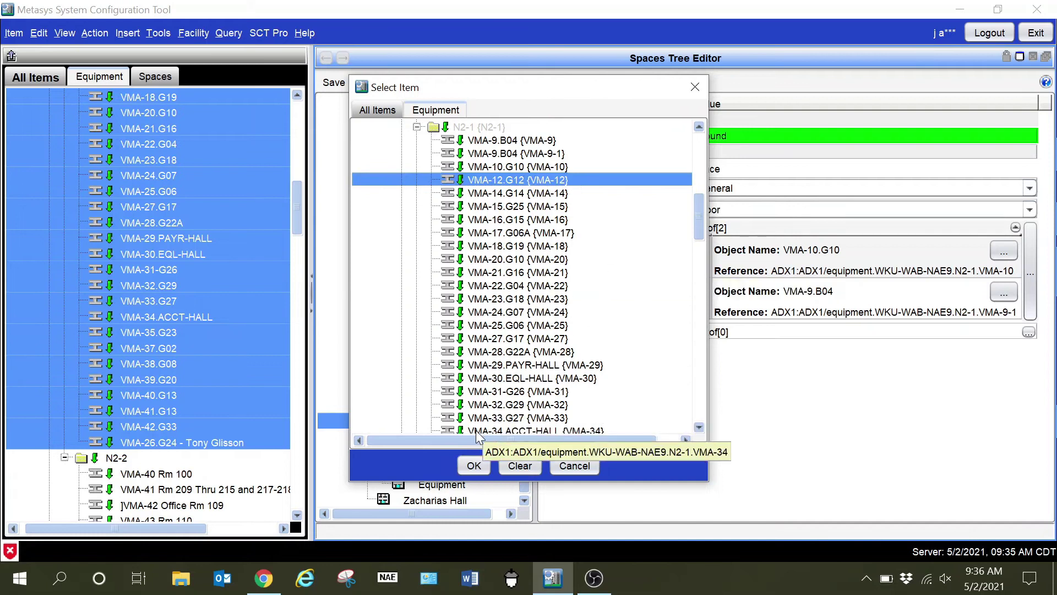
pyautogui.click(472, 466)
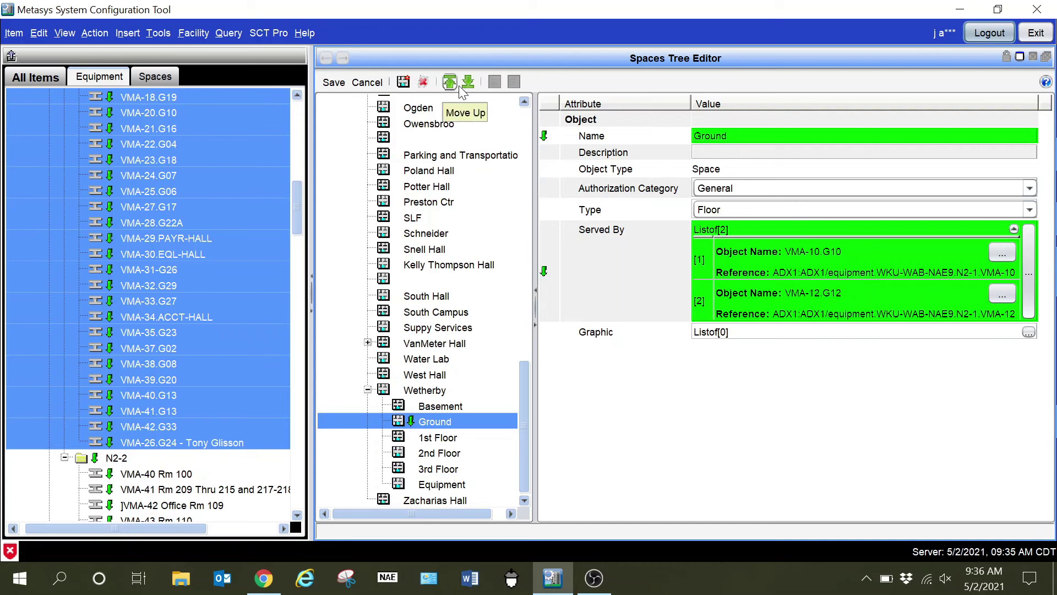
pyautogui.click(334, 82)
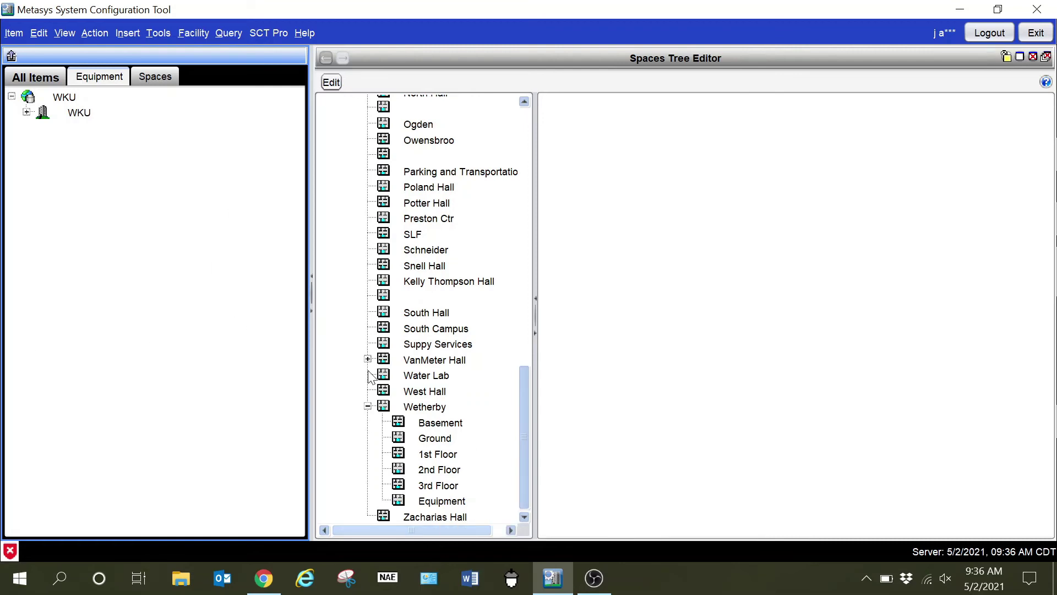
# Reopen the spaces tree for editing and expand the main equipment tree to the N2-1 folder under WKU-WAB-NAE9.
pyautogui.click(331, 82)
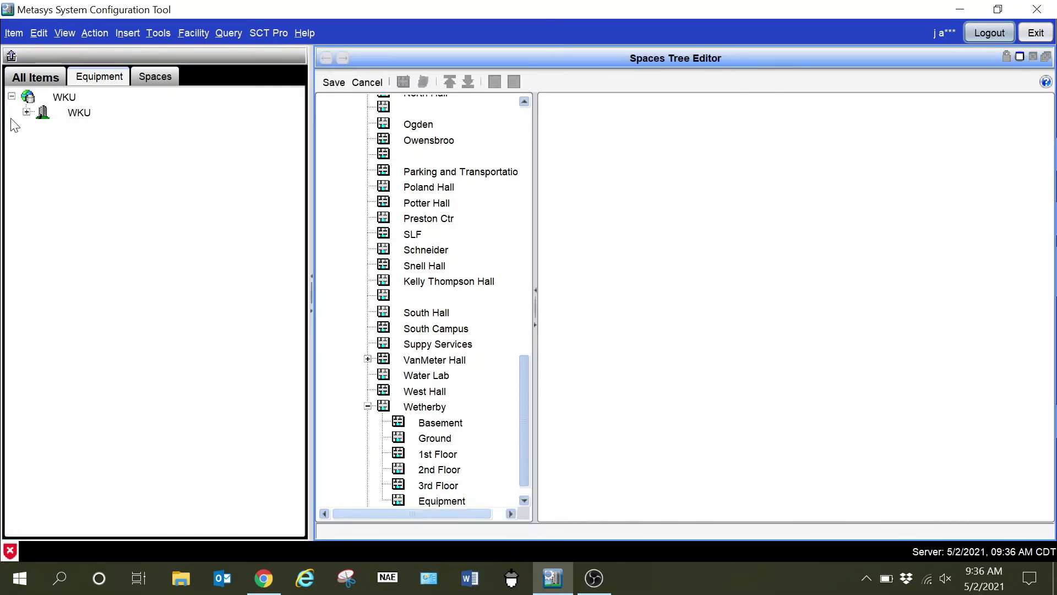
pyautogui.click(27, 111)
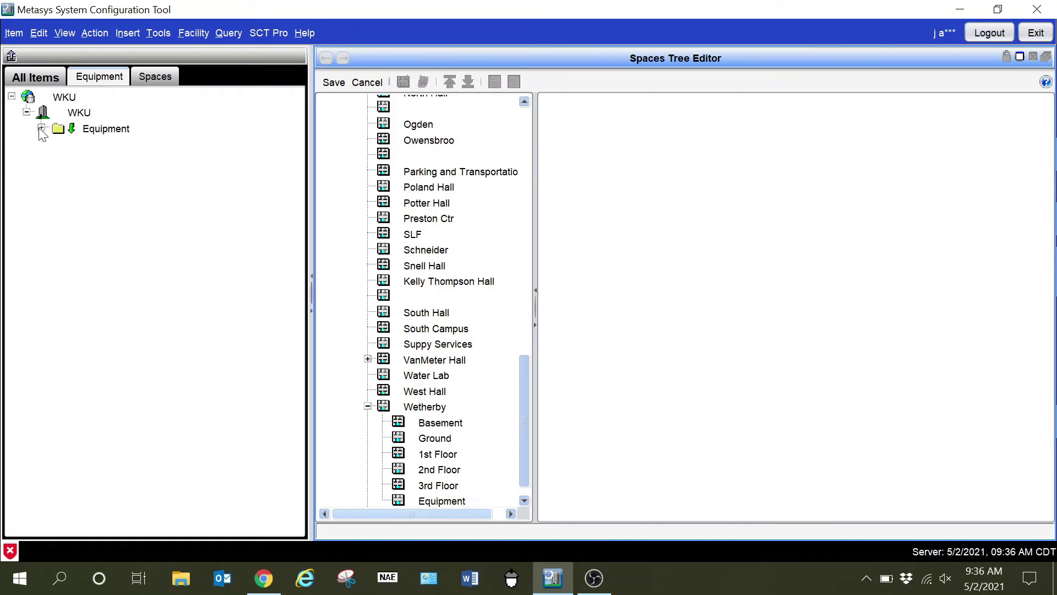
pyautogui.click(42, 130)
pyautogui.scroll(-2, 165, 336)
pyautogui.click(56, 285)
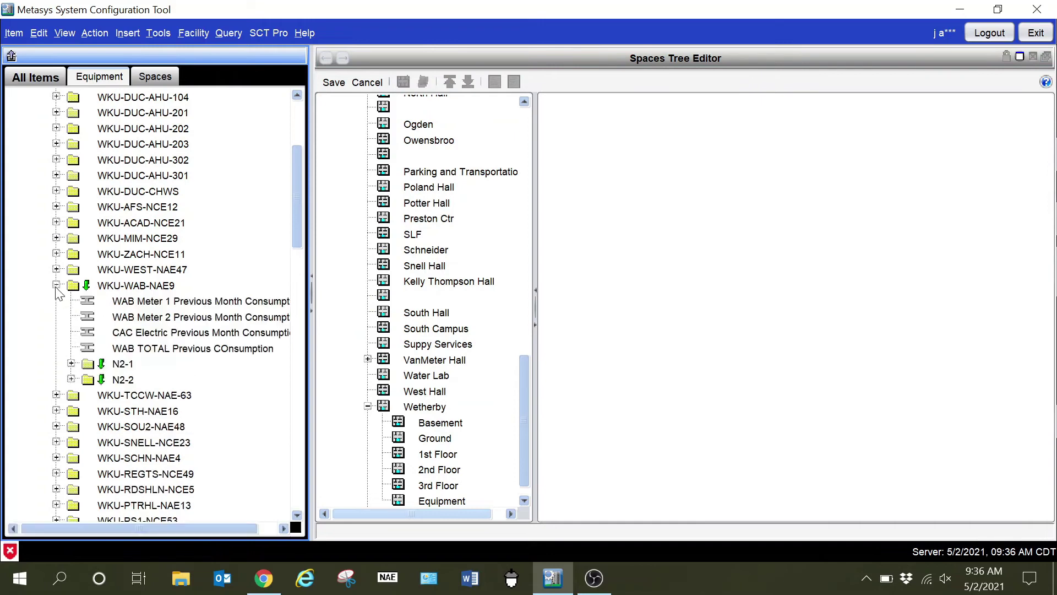
pyautogui.click(71, 364)
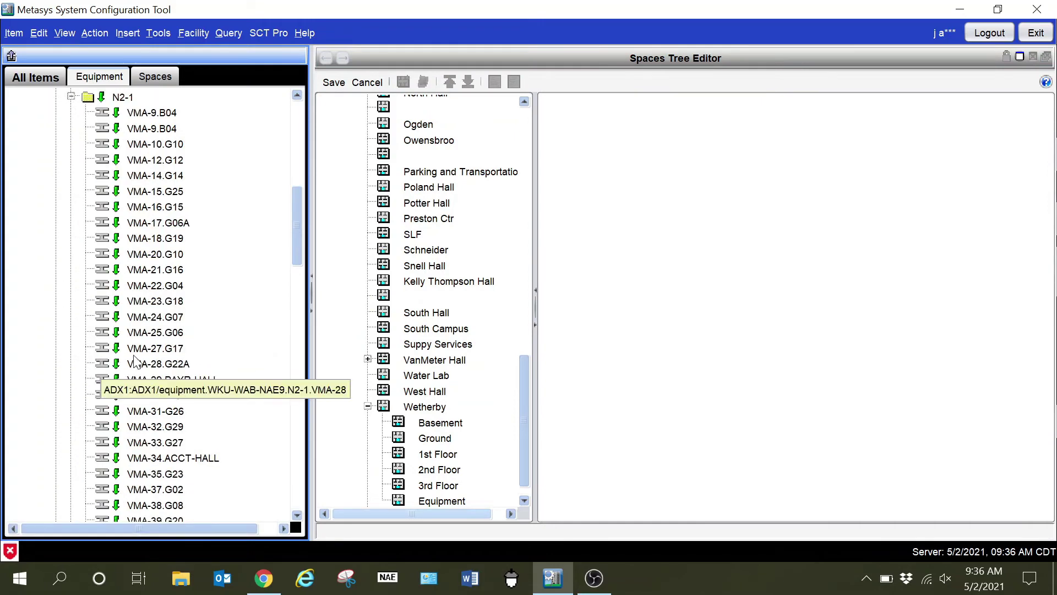
# Assign both VMA-9.B04 equipment items from N2-1 to Wetherby's Basement space.
pyautogui.click(170, 112)
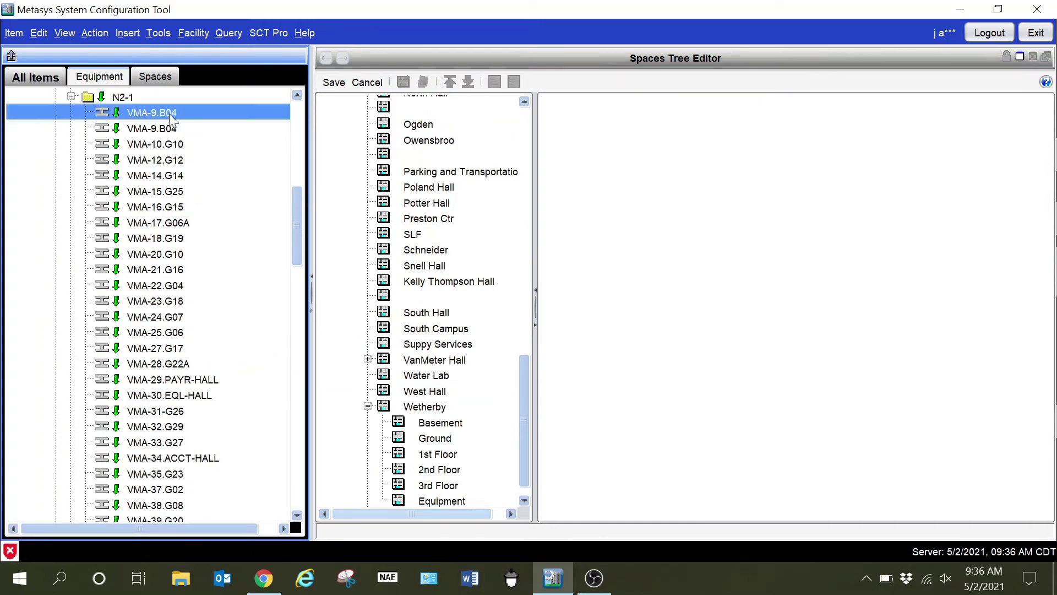
pyautogui.keyDown('shift'); pyautogui.click(165, 128); pyautogui.keyUp('shift')
pyautogui.moveTo(164, 113); pyautogui.dragTo(423, 391)
pyautogui.moveTo(451, 429)
pyautogui.mouseDown()
pyautogui.moveTo(463, 441)
pyautogui.moveTo(456, 427)
pyautogui.mouseUp()
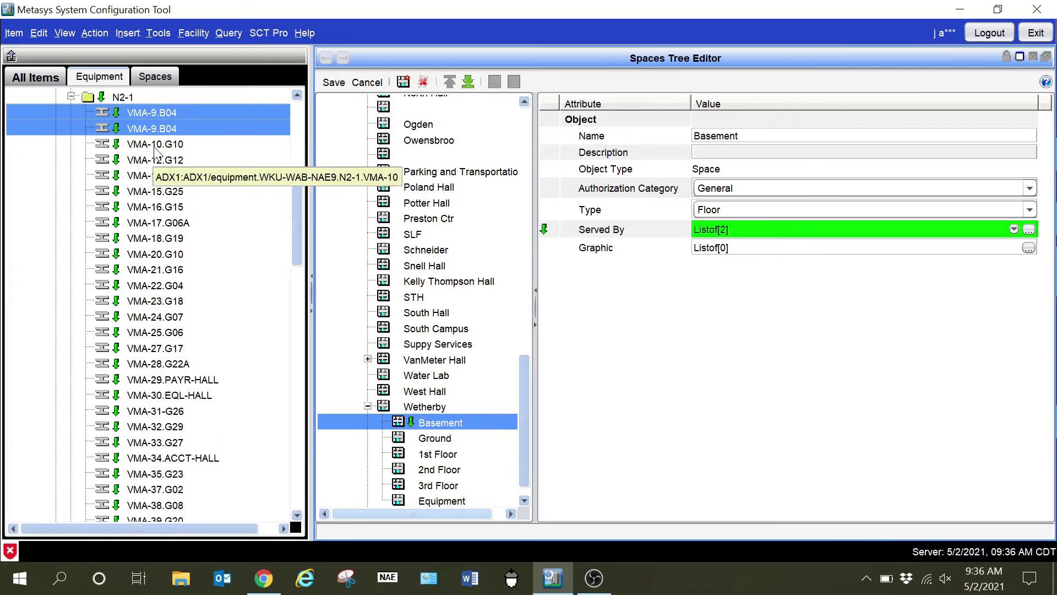
# Assign the N2-1 equipment from VMA-14.G14 through VMA-26.G24 to Wetherby's Ground space and check its Served By list.
pyautogui.click(150, 174)
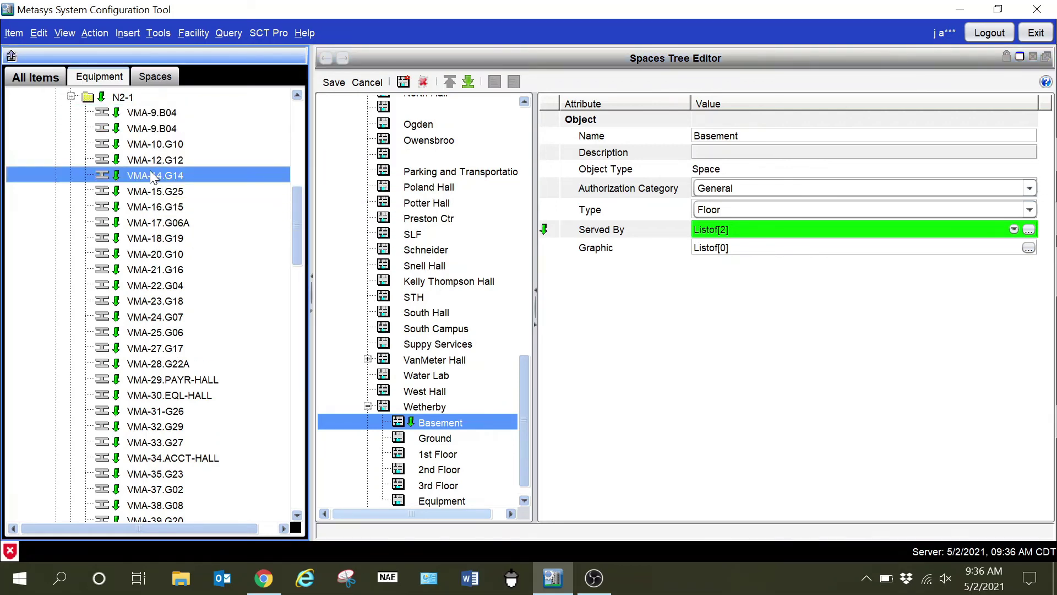
pyautogui.scroll(-3, 151, 175)
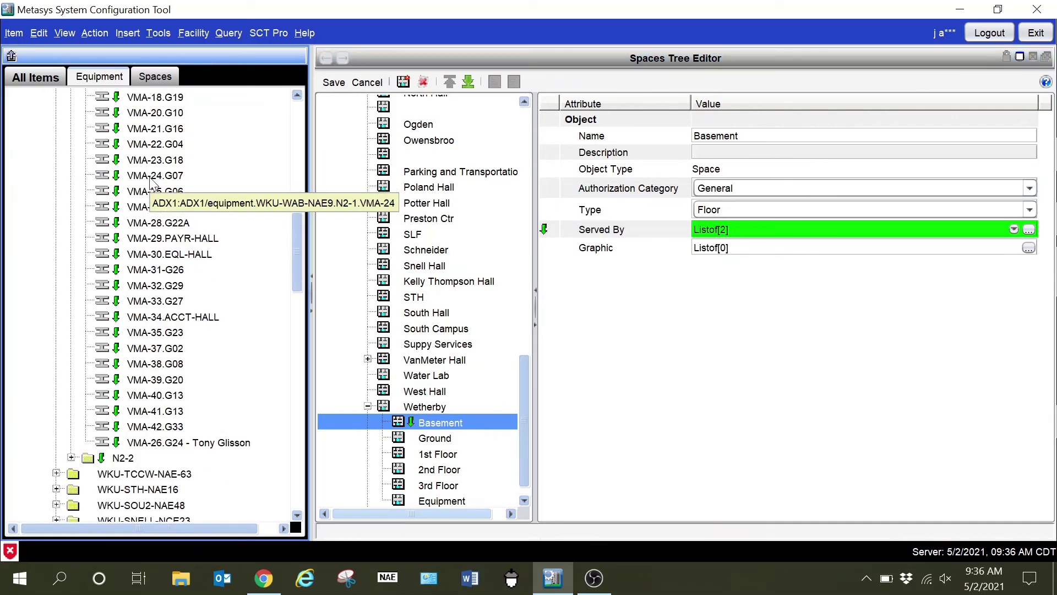
pyautogui.keyDown('shift'); pyautogui.click(166, 440); pyautogui.keyUp('shift')
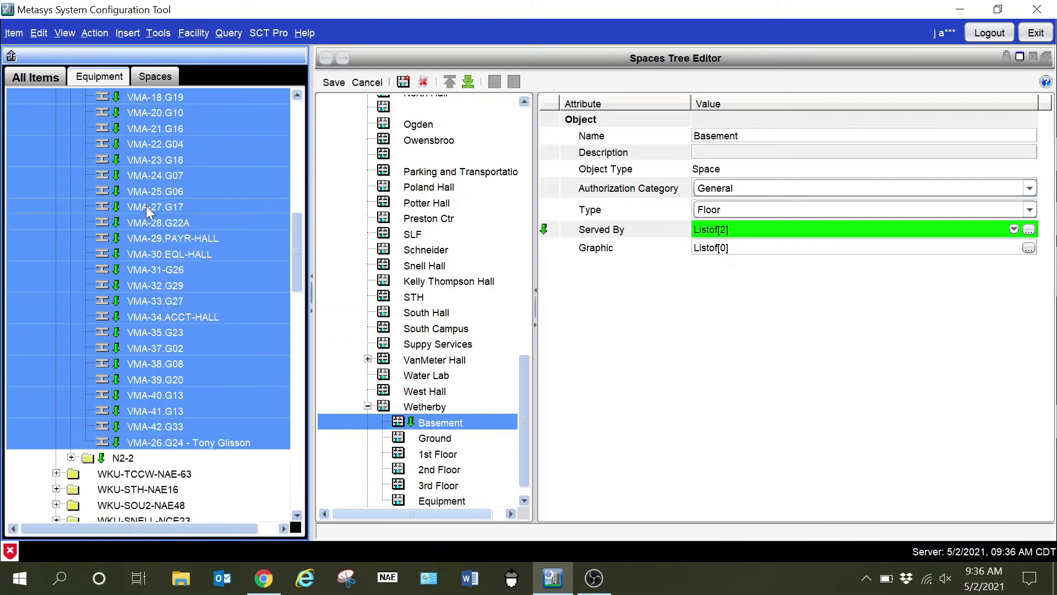
pyautogui.click(386, 407)
pyautogui.moveTo(438, 422)
pyautogui.mouseDown()
pyautogui.moveTo(448, 454)
pyautogui.moveTo(451, 437)
pyautogui.mouseUp()
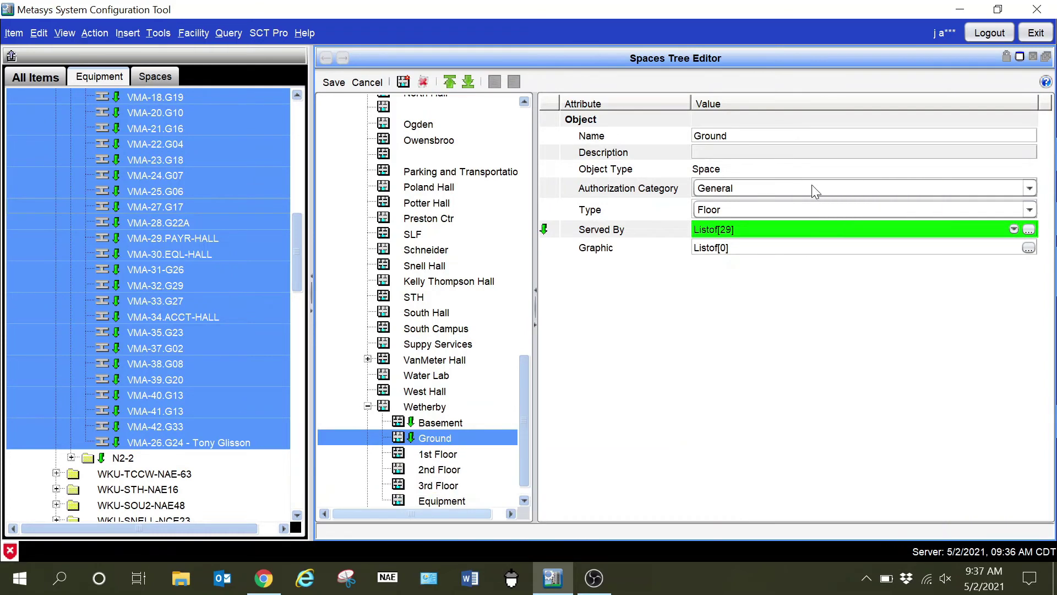
pyautogui.moveTo(845, 242)
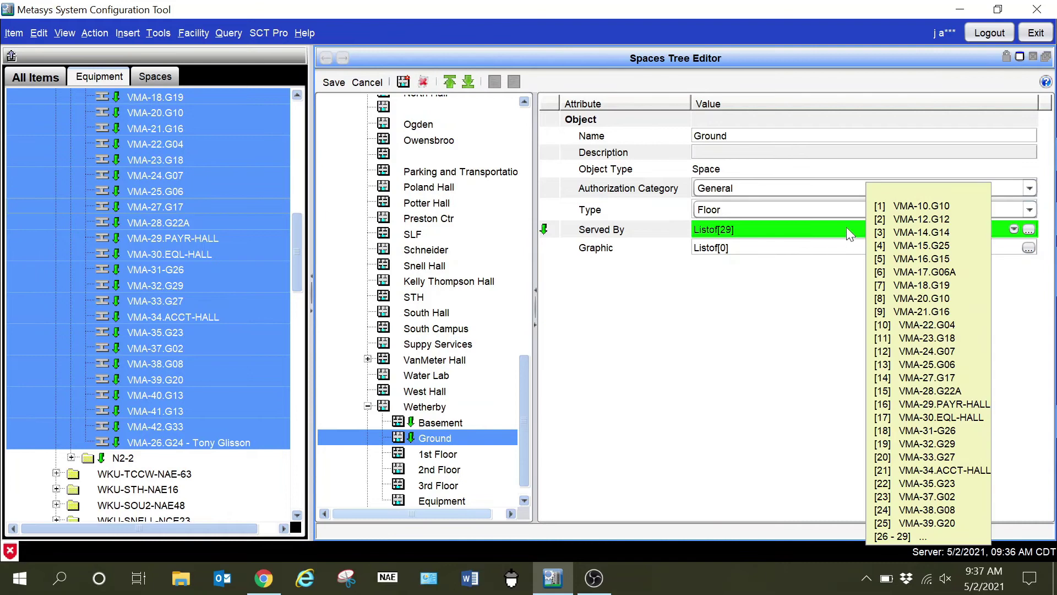
# Add a blank Served By entry to Wetherby's 1st Floor space and open its item selection.
pyautogui.click(420, 455)
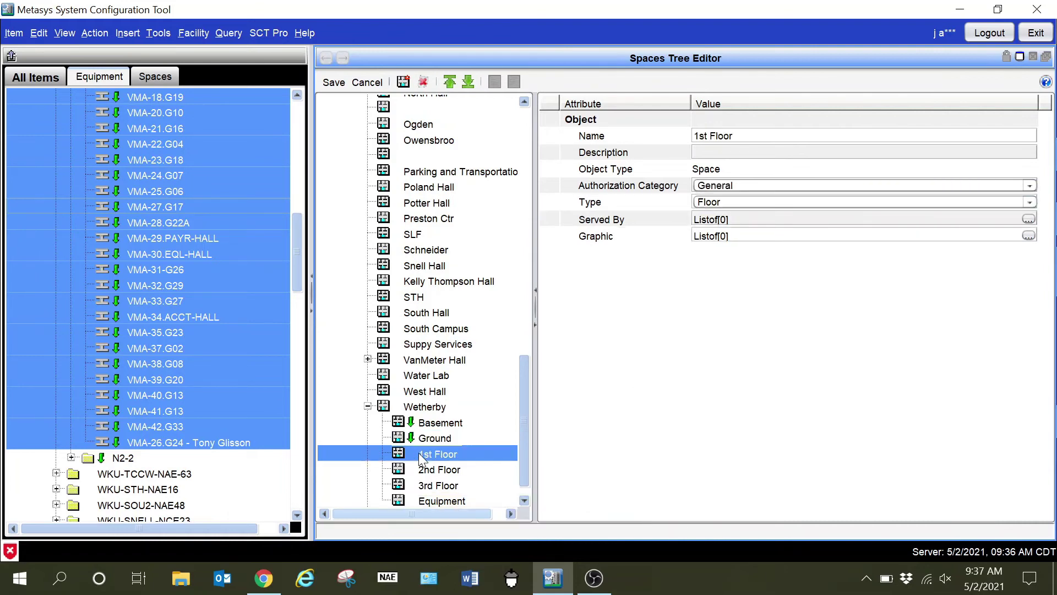
pyautogui.click(418, 455)
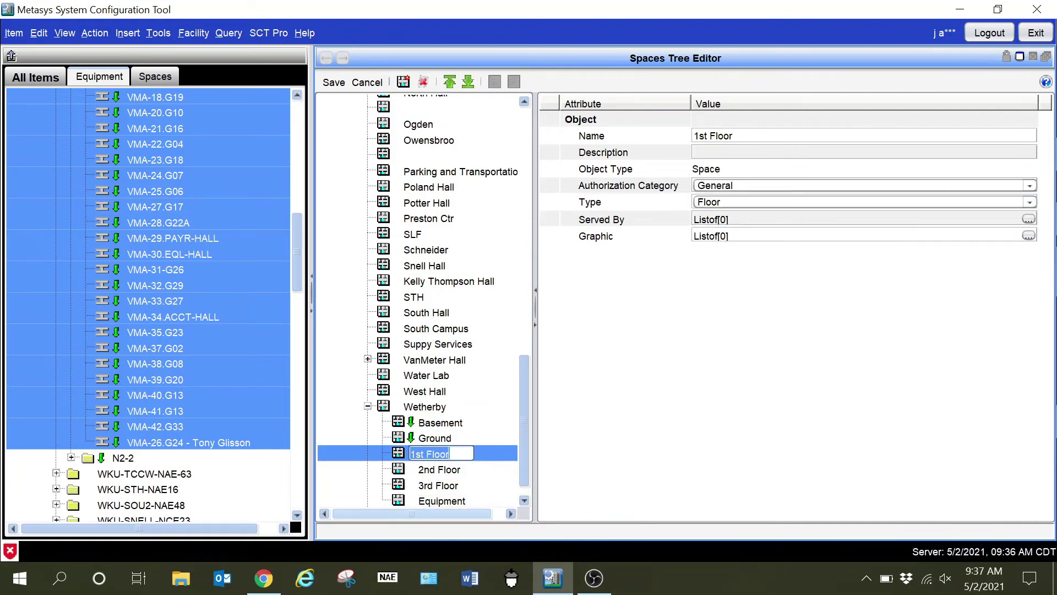
pyautogui.click(389, 456)
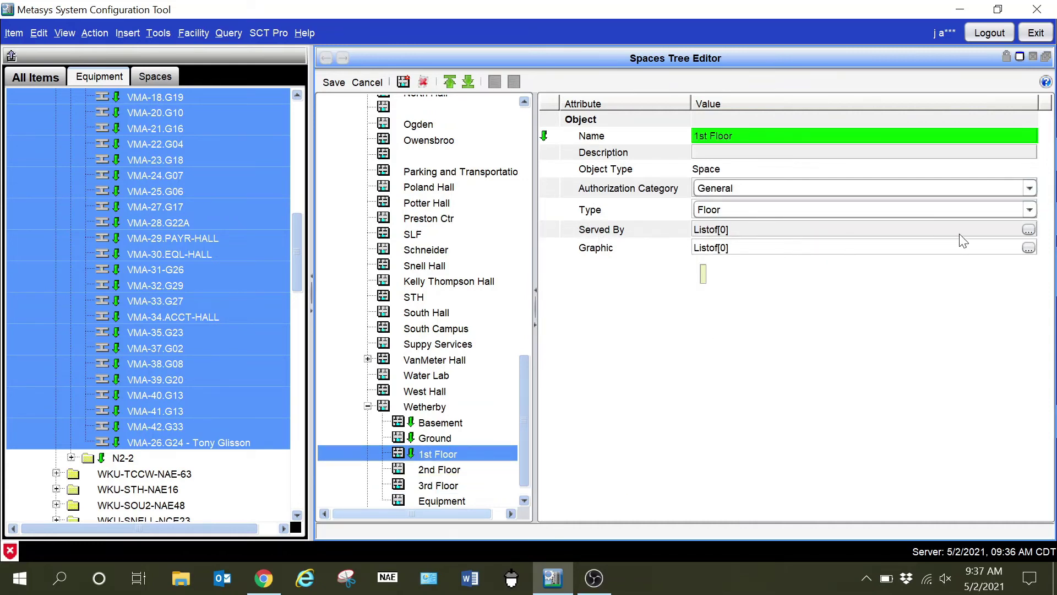
pyautogui.click(1028, 230)
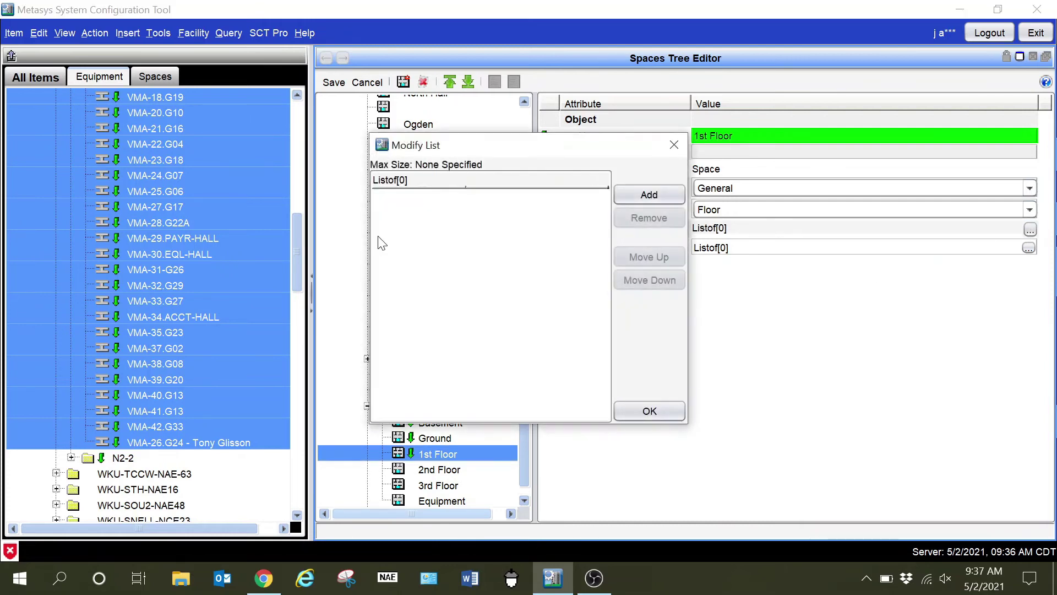
pyautogui.click(649, 195)
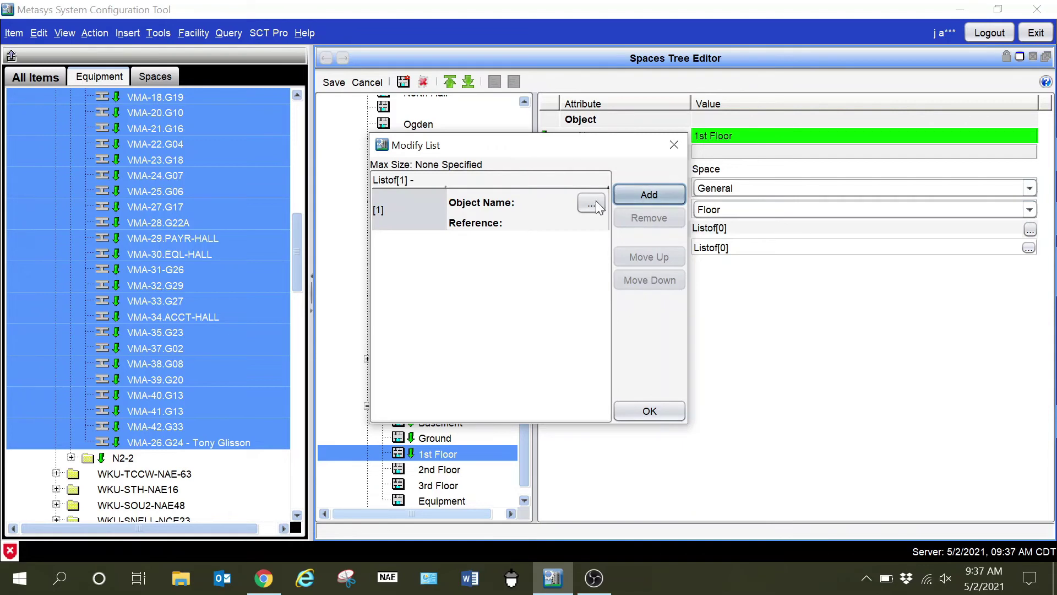
pyautogui.click(589, 203)
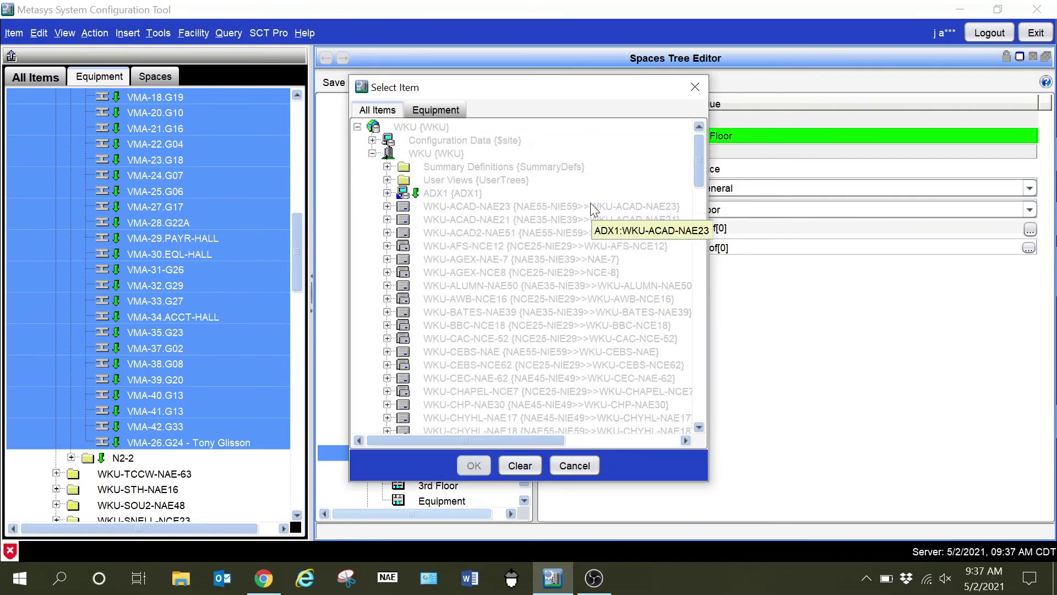
# Set the 1st Floor's blank Served By entry to VMA-40 Rm 100 from the N2-2 folder under WKU-WAB-NAE9.
pyautogui.scroll(-15, 530, 206)
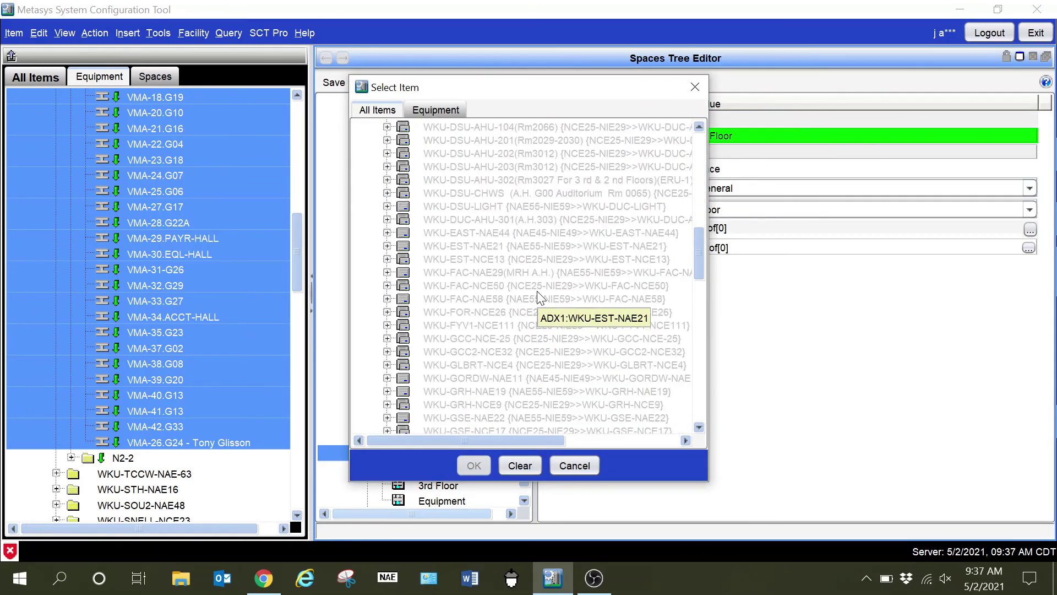
pyautogui.scroll(-5, 540, 297)
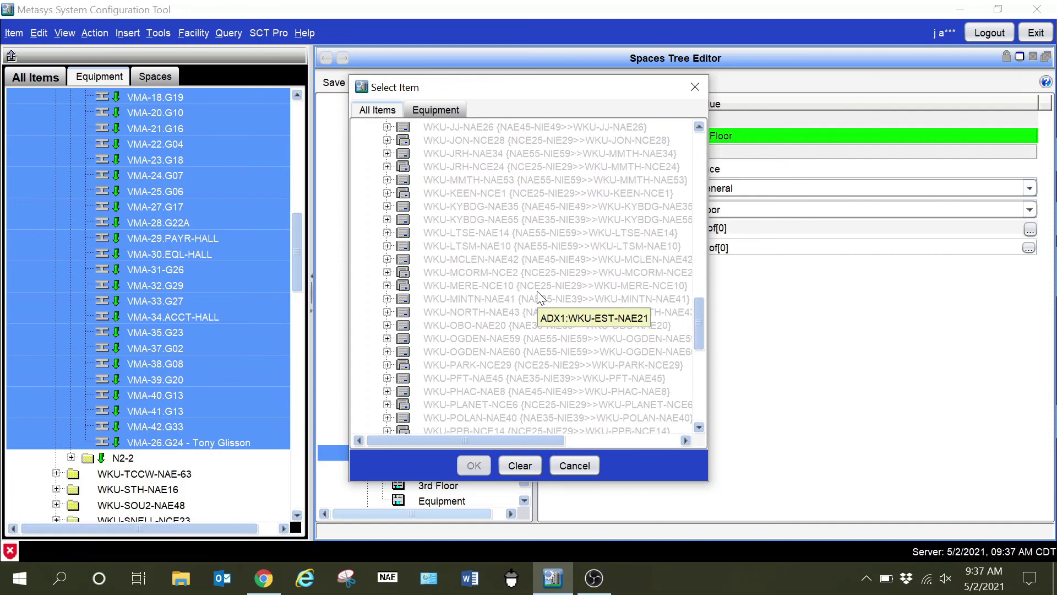
pyautogui.click(437, 111)
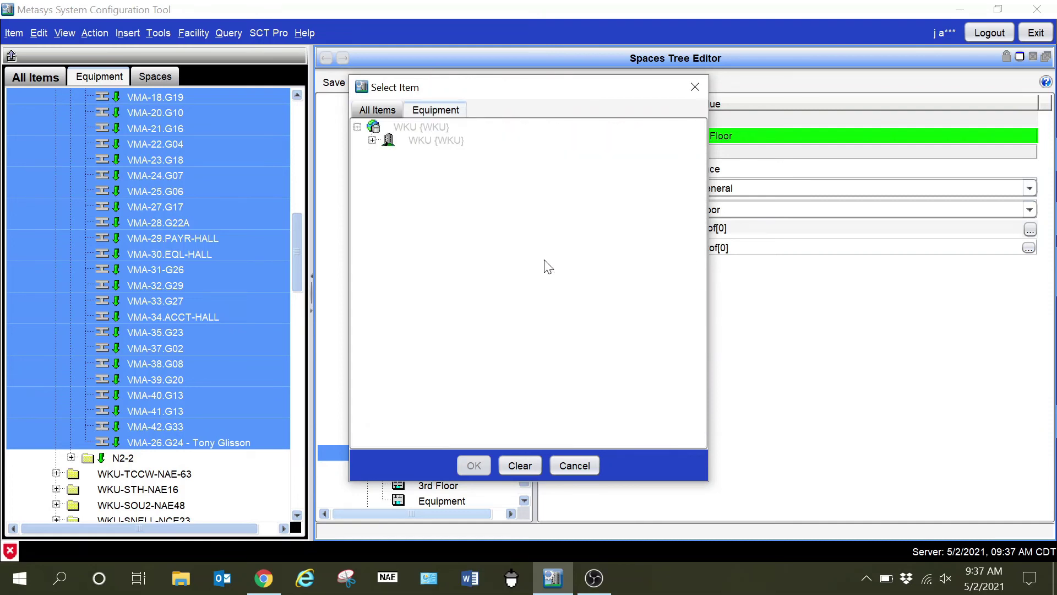
pyautogui.click(373, 141)
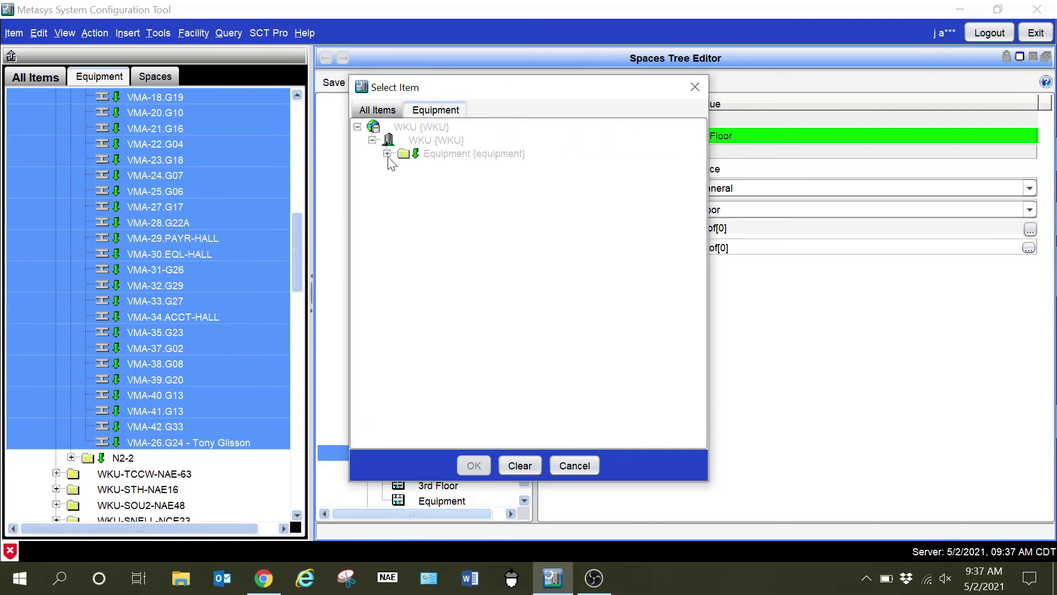
pyautogui.click(387, 155)
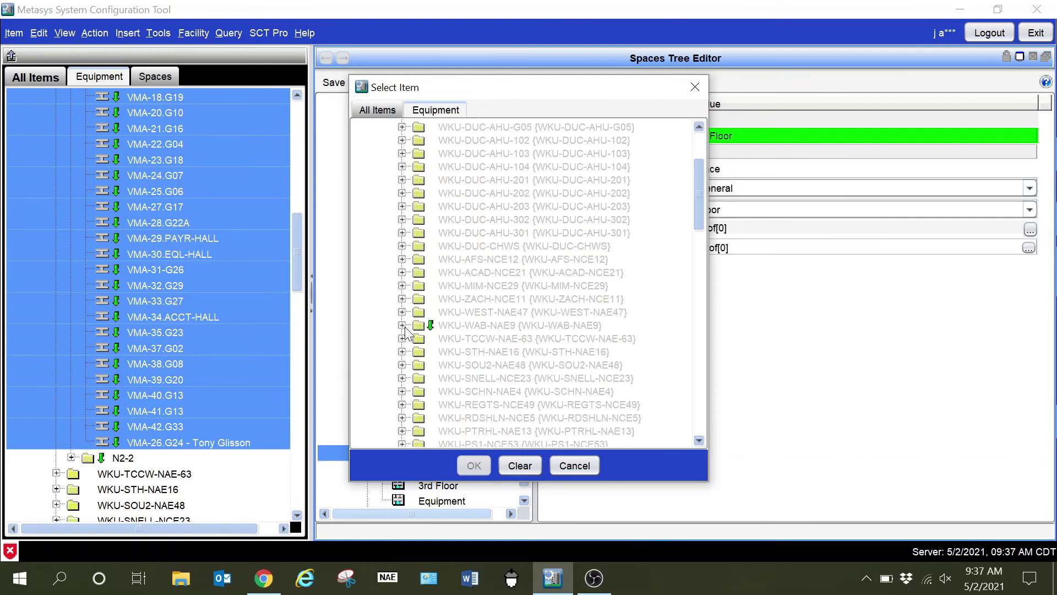
pyautogui.click(402, 325)
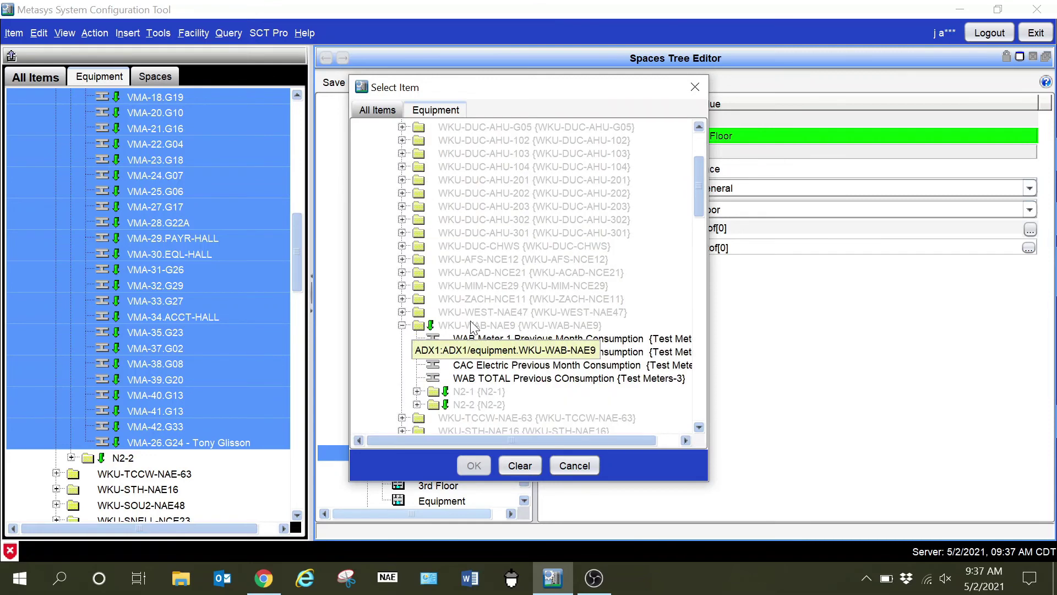
pyautogui.click(417, 404)
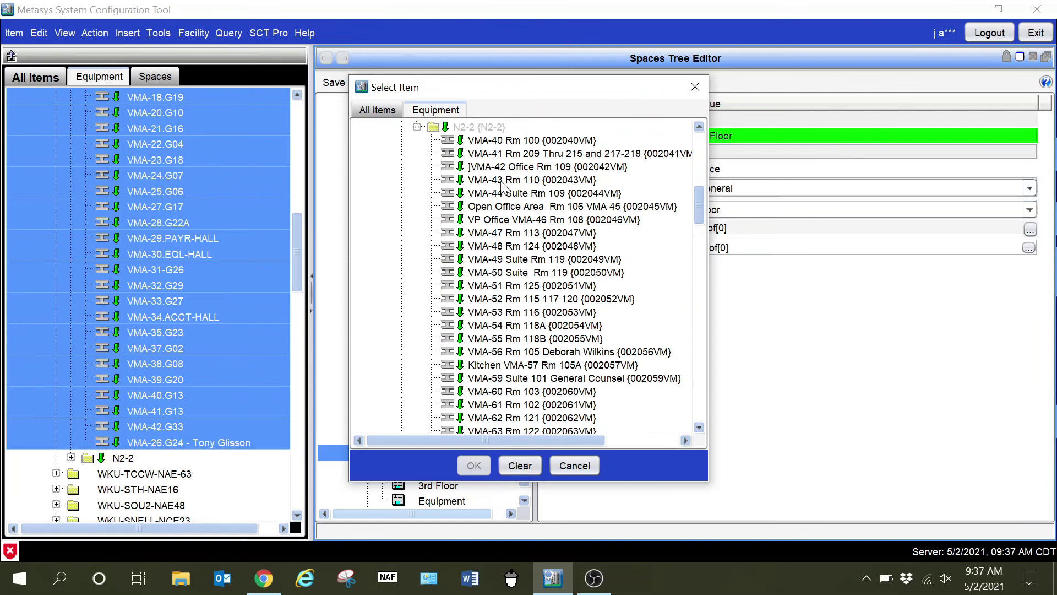
pyautogui.click(518, 142)
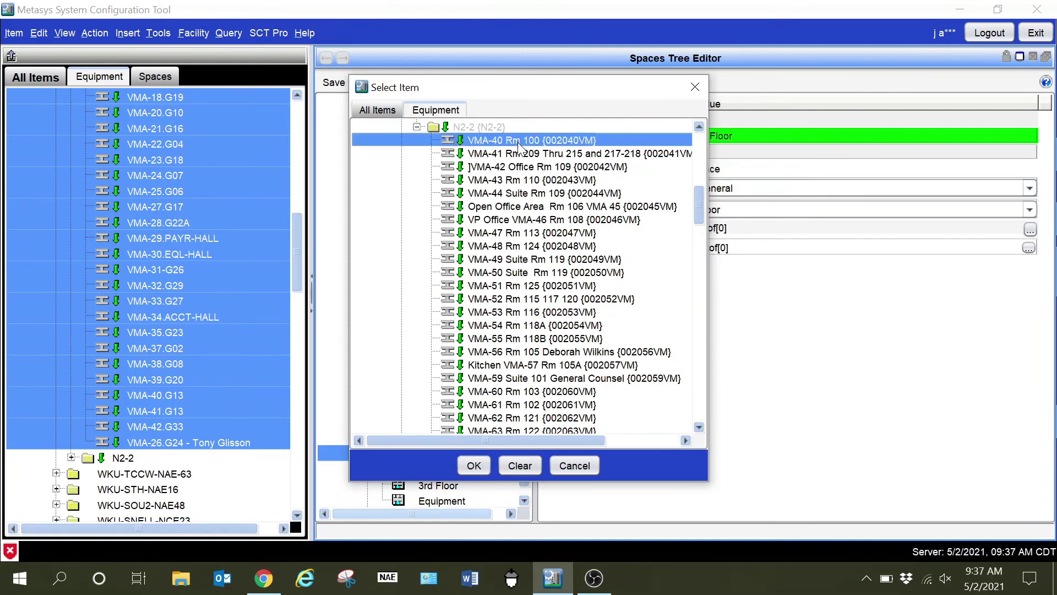
pyautogui.click(474, 466)
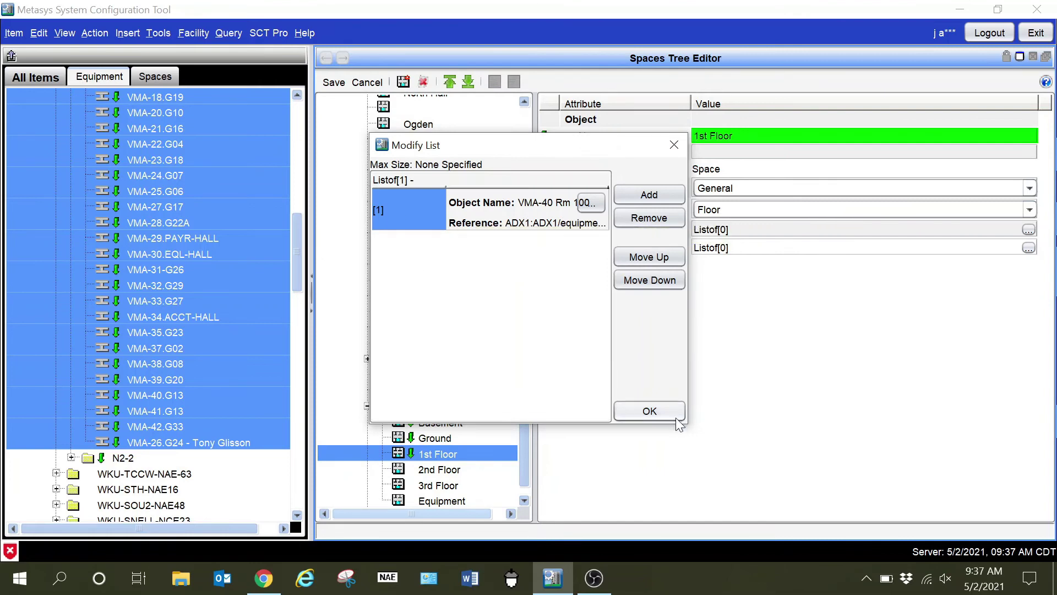
pyautogui.click(649, 414)
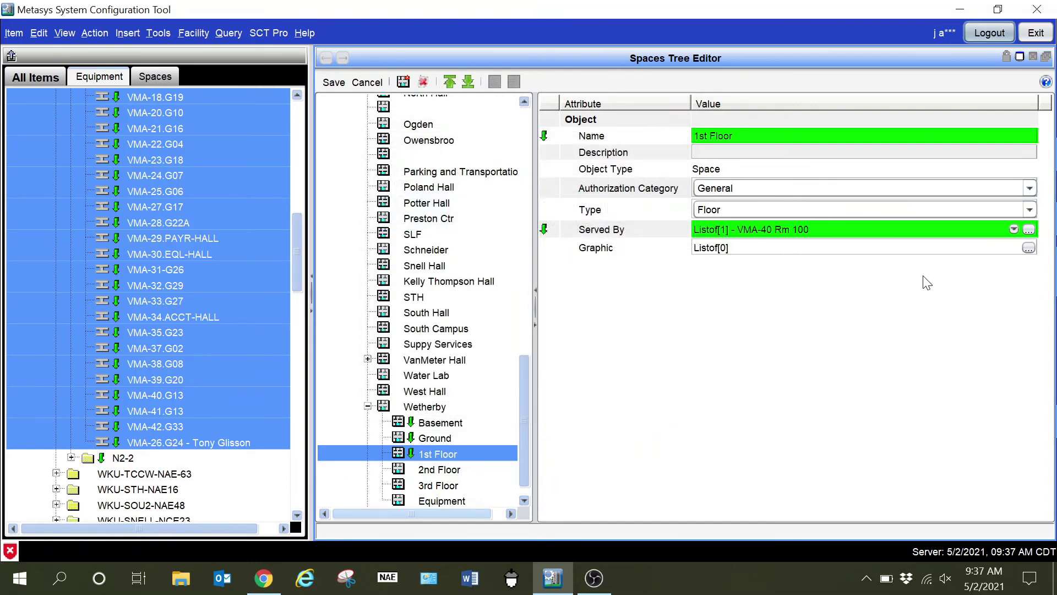
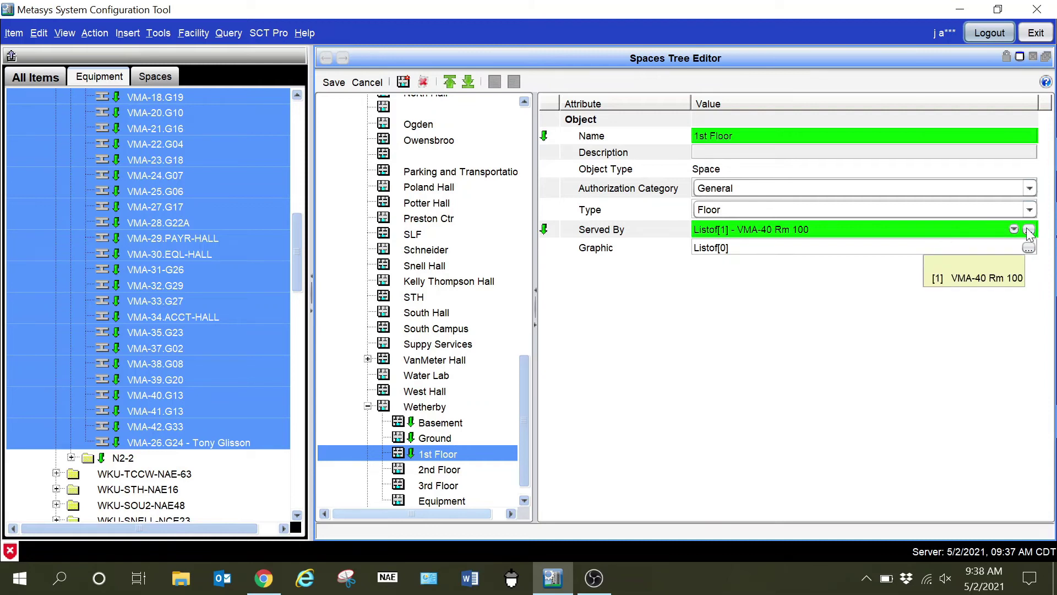
# Select Wetherby's Ground space, resize and shift the window to fit, and open the full Served By list.
pyautogui.click(435, 439)
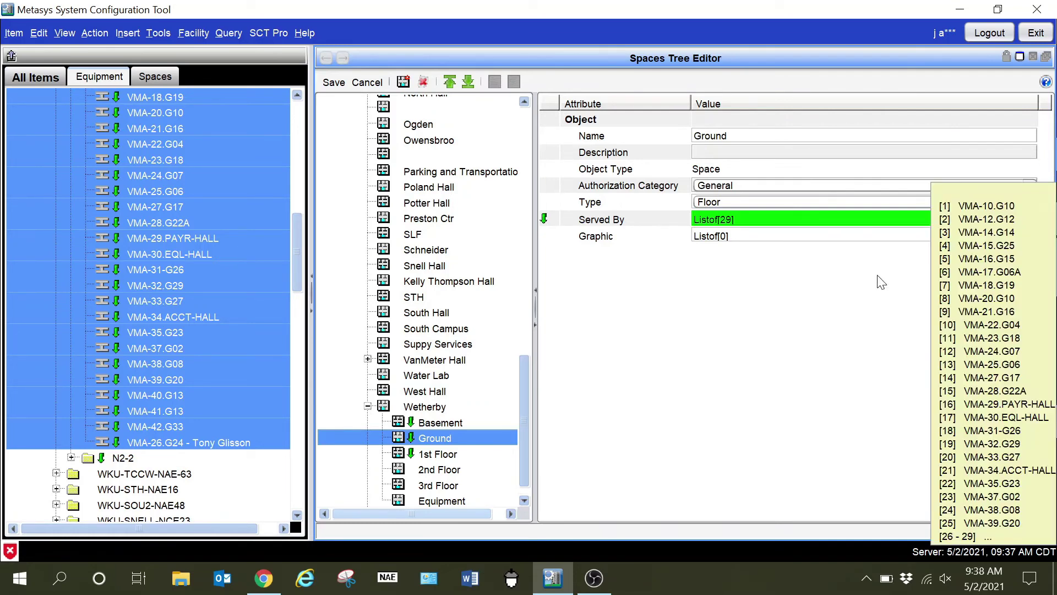
pyautogui.click(998, 10)
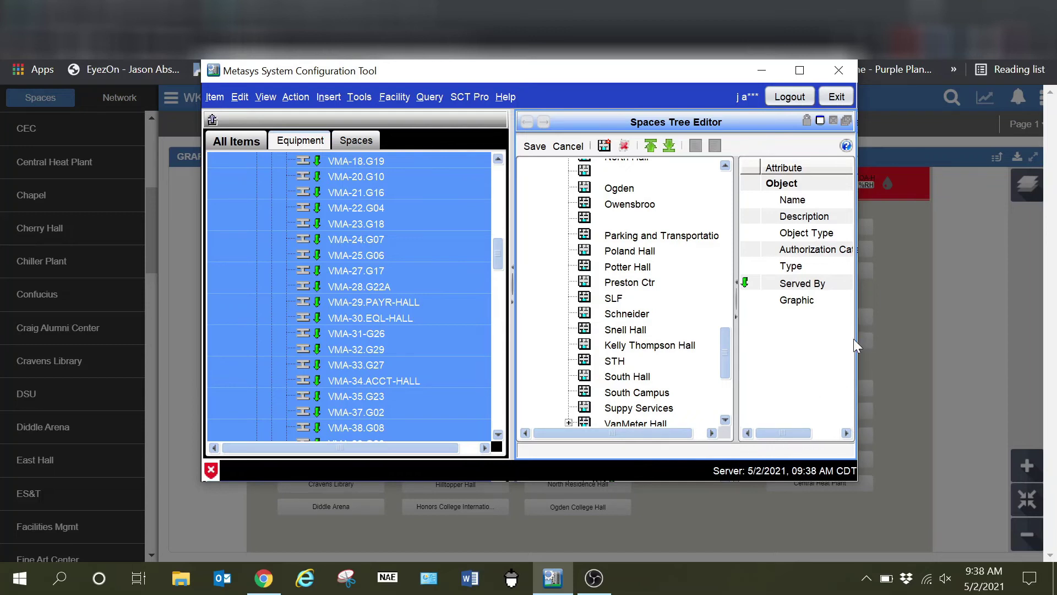
pyautogui.moveTo(858, 340); pyautogui.dragTo(1055, 340)
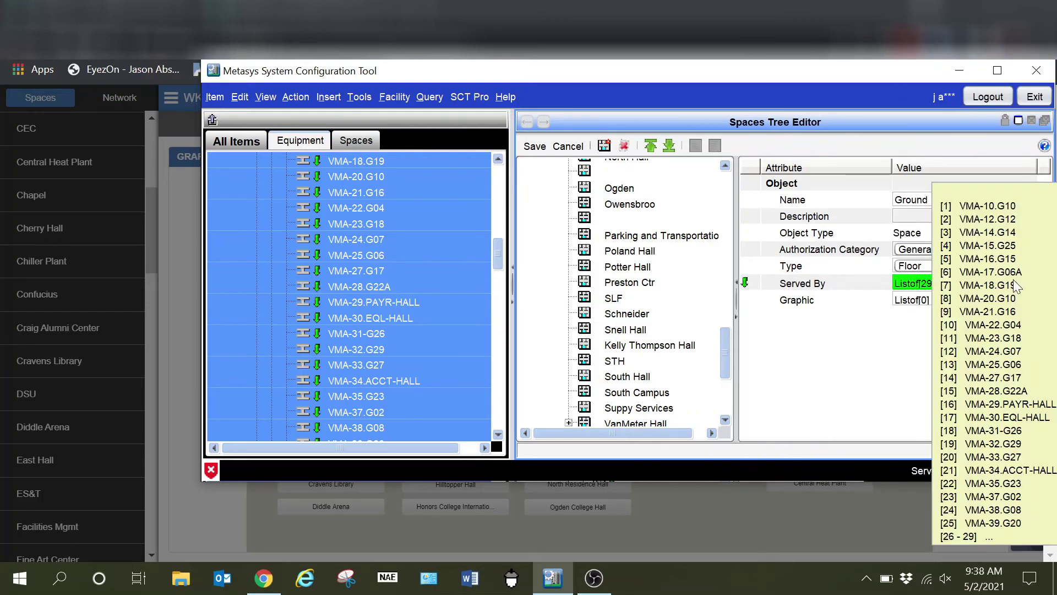
pyautogui.moveTo(699, 71); pyautogui.dragTo(388, 85)
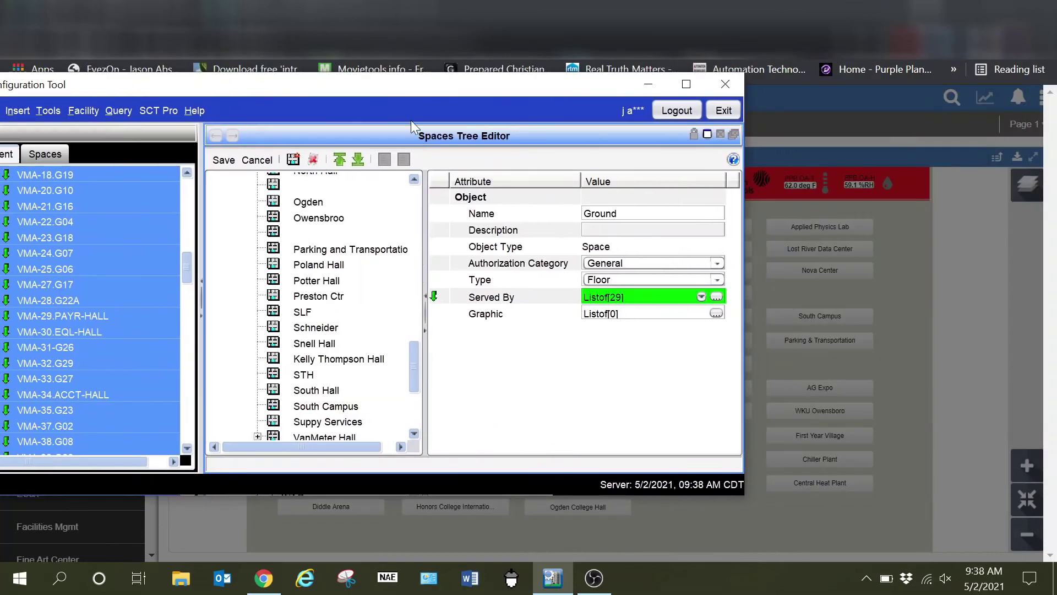
pyautogui.click(717, 296)
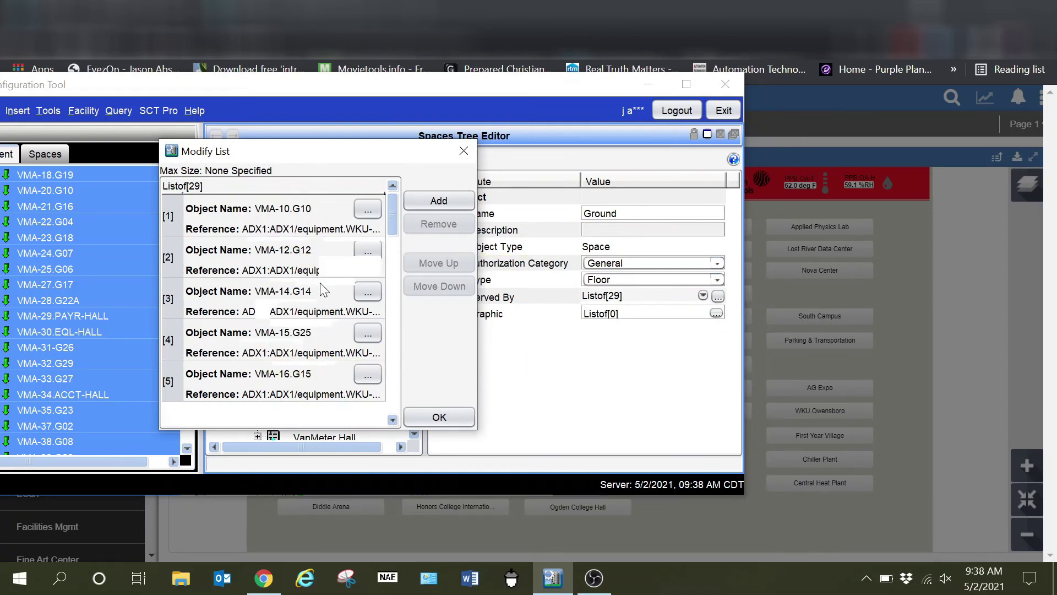
# Move VMA-12.G12 up one place in Ground's Served By list, move it back down, accept the list and maximize the window.
pyautogui.click(289, 258)
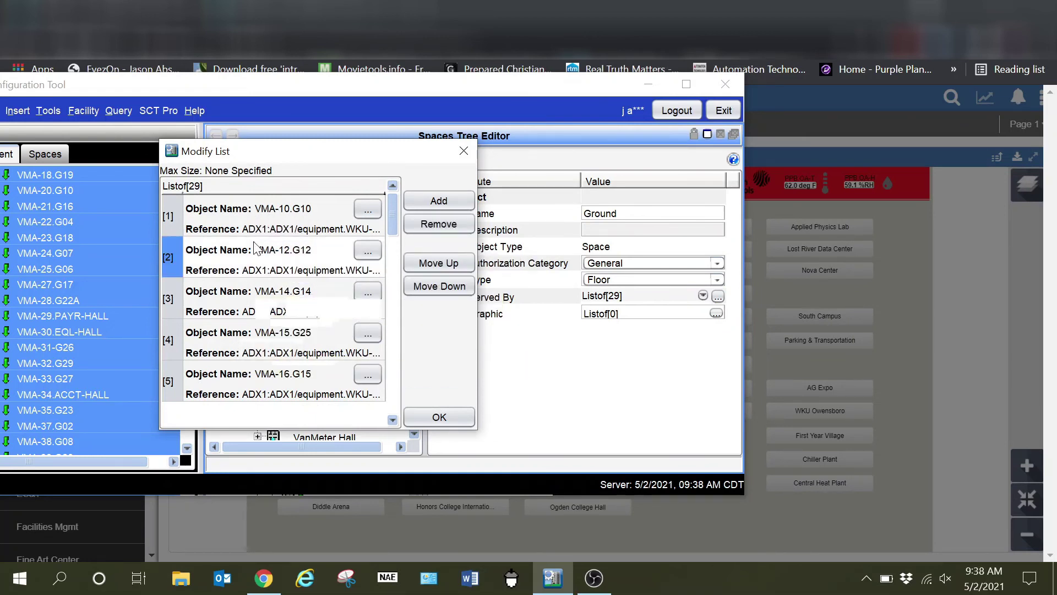
pyautogui.click(442, 264)
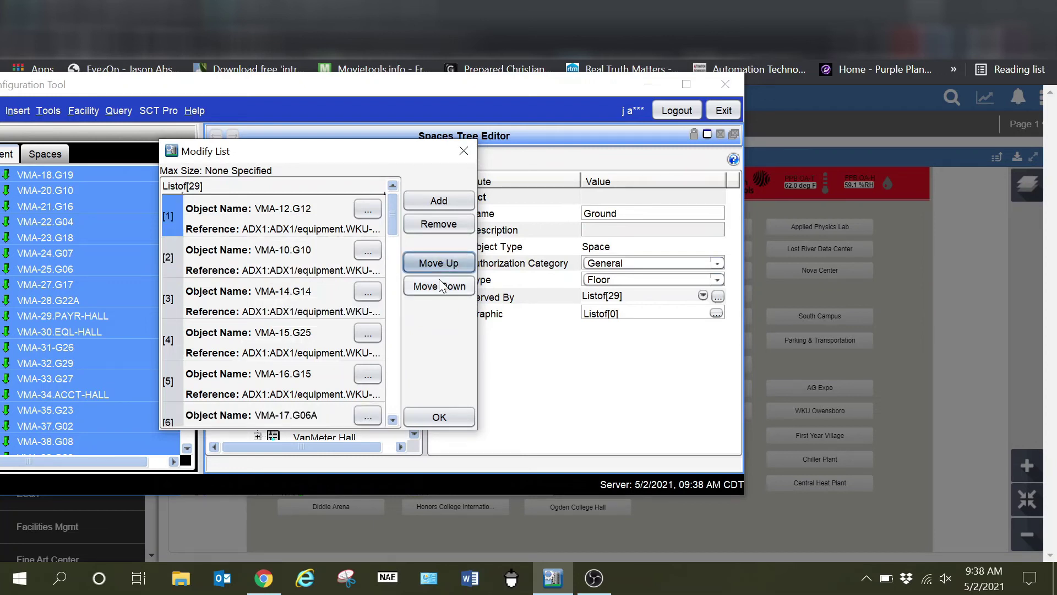
pyautogui.click(439, 287)
pyautogui.click(439, 417)
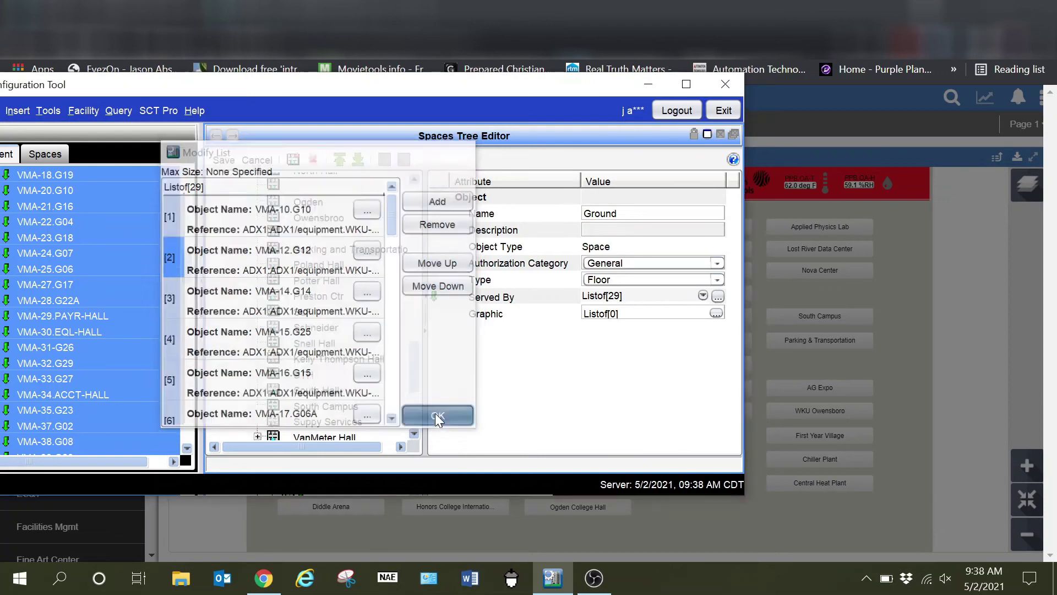
pyautogui.click(686, 86)
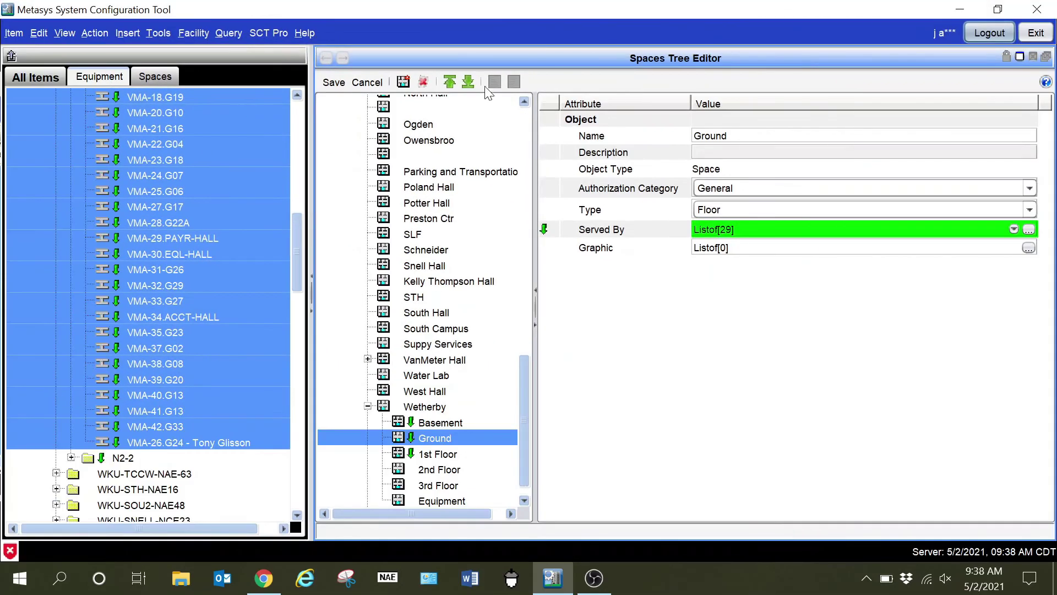
# Assign the N2-2 equipment from VMA-41 Rm 209 through VMA-64 (Conf and Rm 150 thru 156) to Wetherby's 1st Floor space.
pyautogui.click(439, 456)
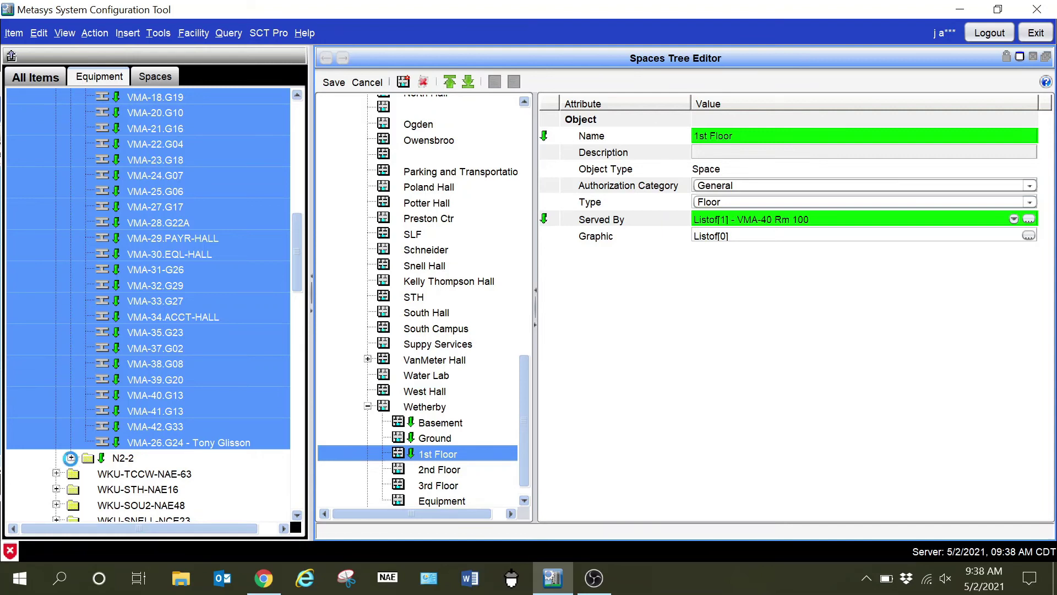
pyautogui.click(71, 458)
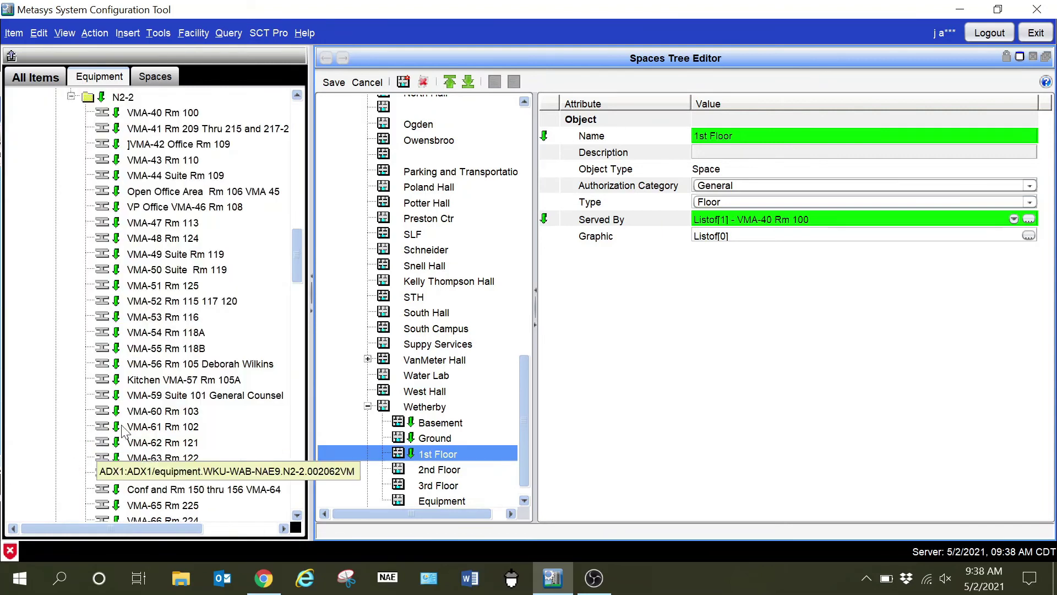
pyautogui.click(171, 128)
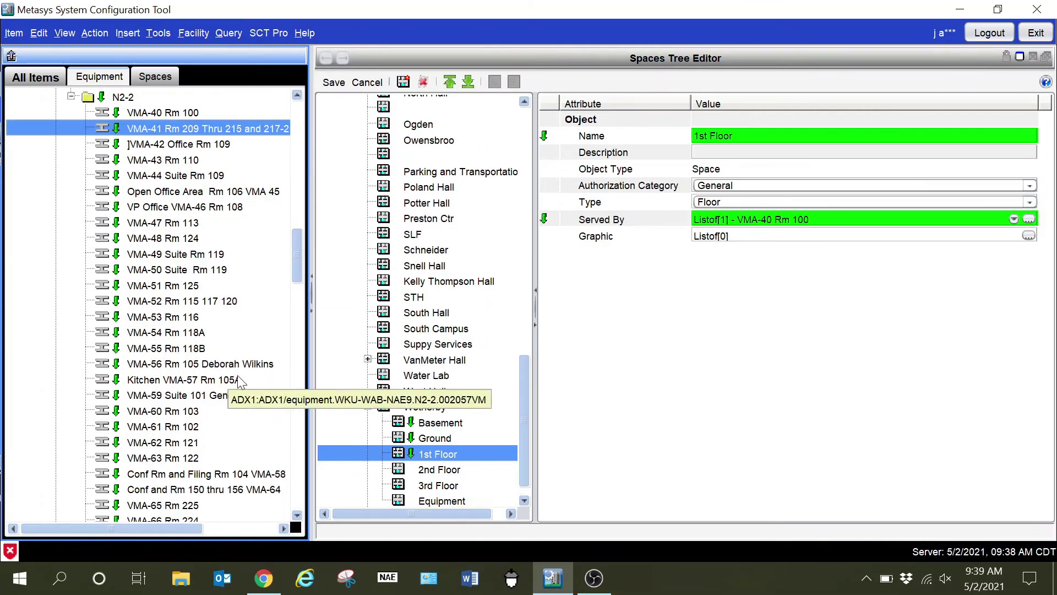
pyautogui.scroll(-1, 259, 440)
pyautogui.scroll(-2, 259, 431)
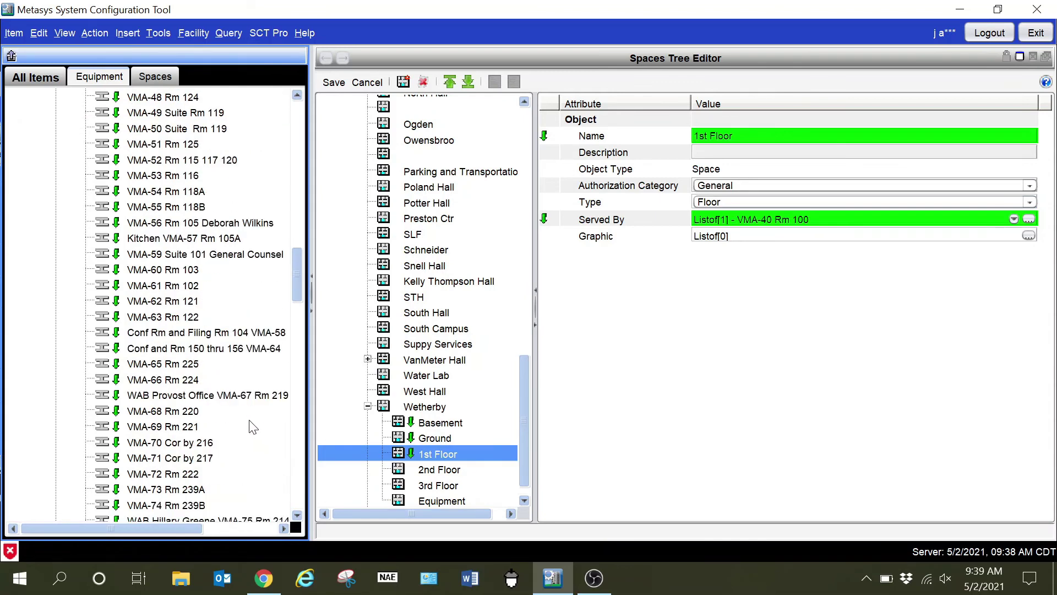
pyautogui.keyDown('shift'); pyautogui.click(247, 349); pyautogui.keyUp('shift')
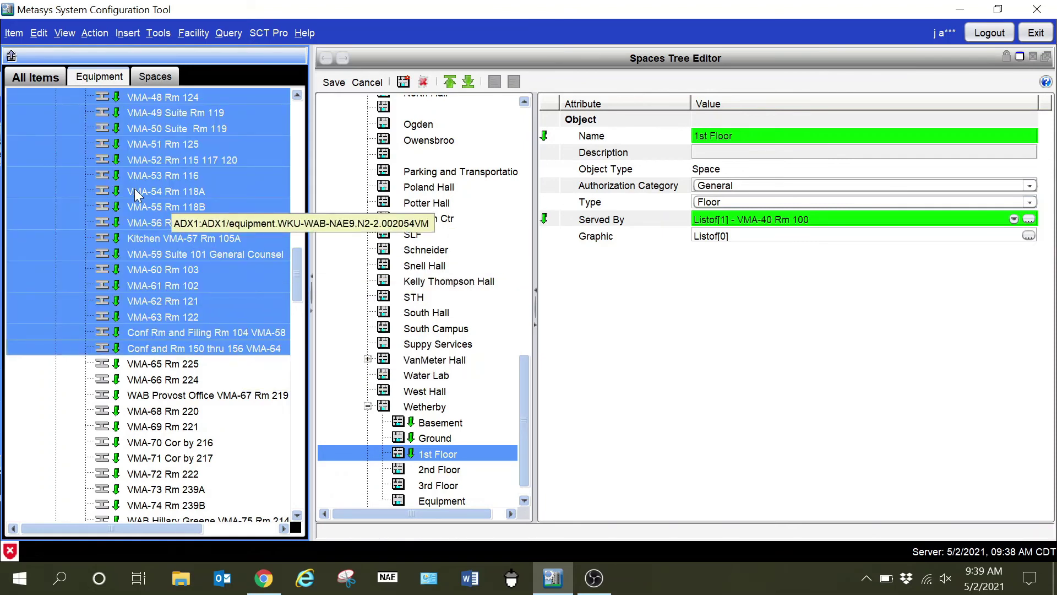
pyautogui.moveTo(132, 191); pyautogui.dragTo(442, 457)
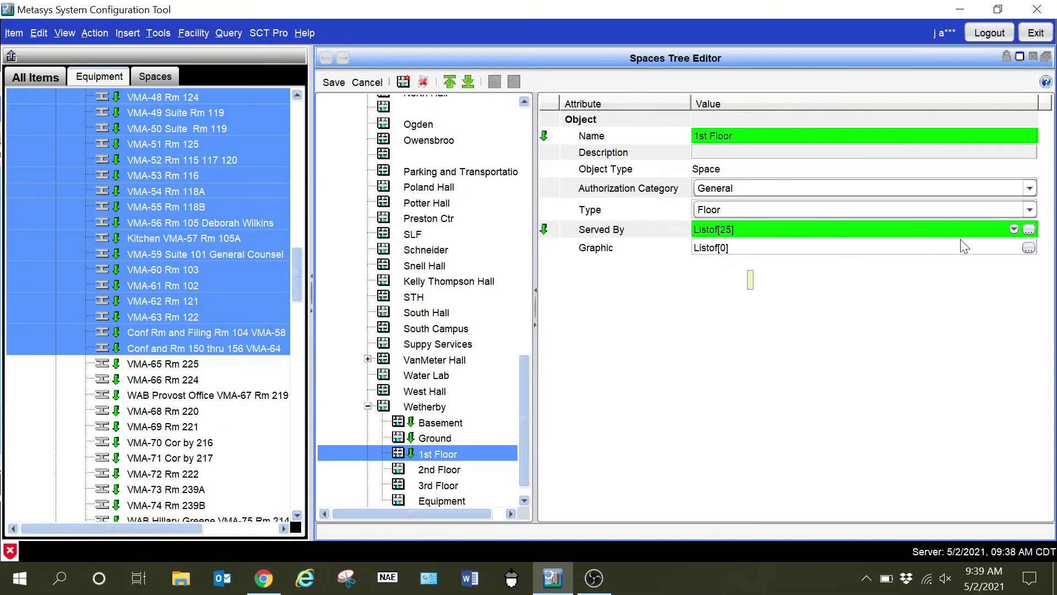
# Assign the N2-2 equipment from VMA-65 Rm 225 through VMA-89 Rm 208 to Wetherby's 2nd Floor space.
pyautogui.scroll(-3, 247, 384)
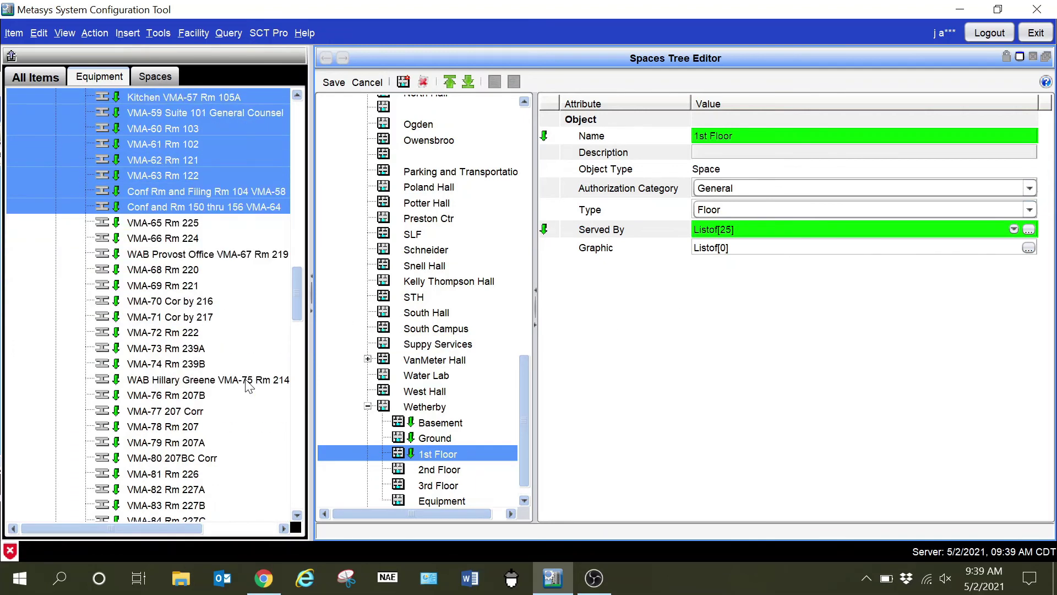
pyautogui.scroll(-1, 247, 380)
pyautogui.scroll(-1, 247, 353)
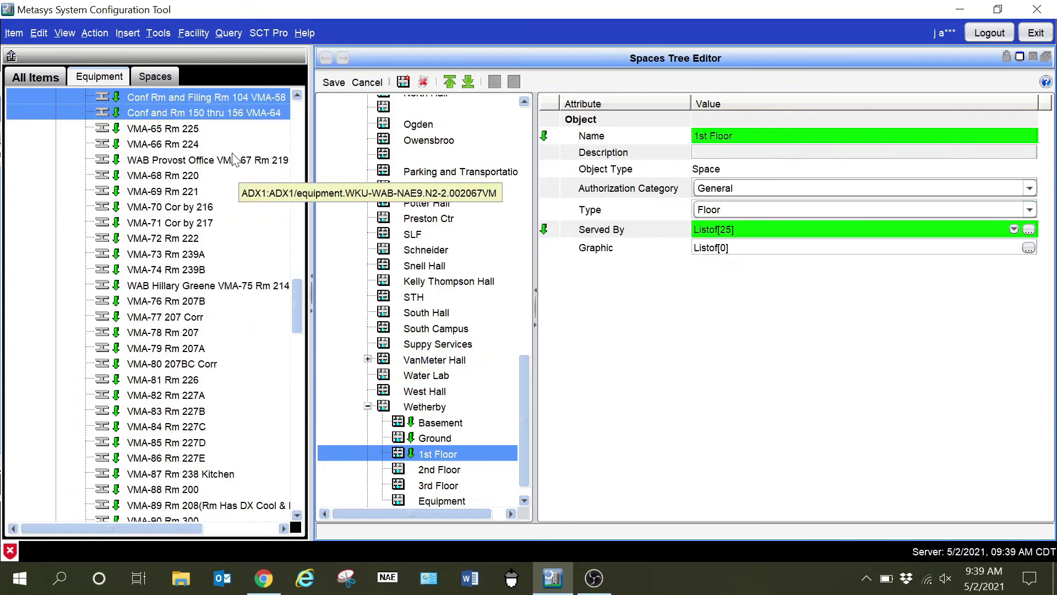
pyautogui.click(191, 131)
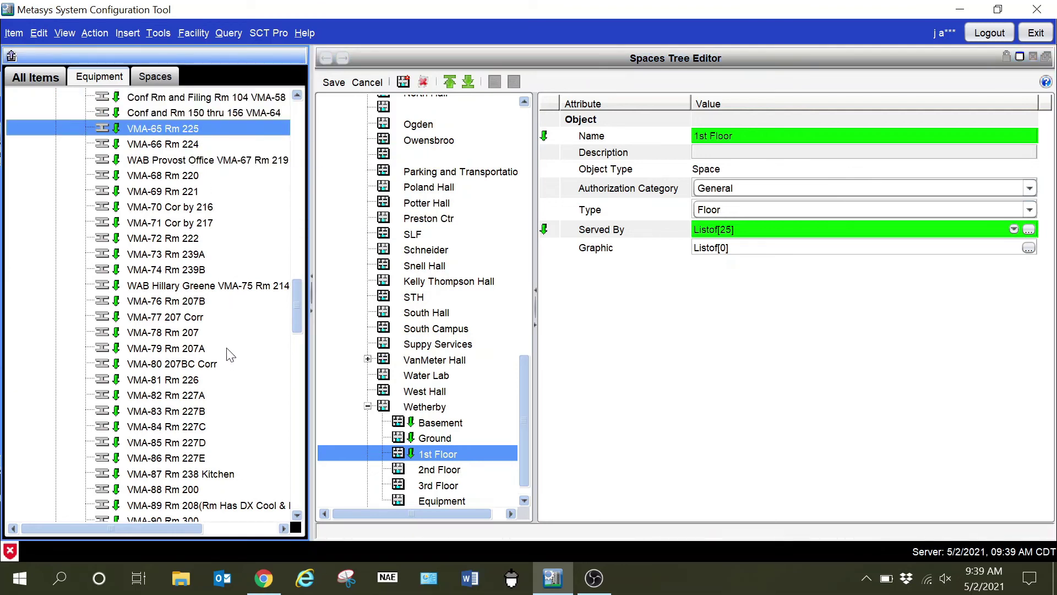
pyautogui.scroll(-2, 230, 420)
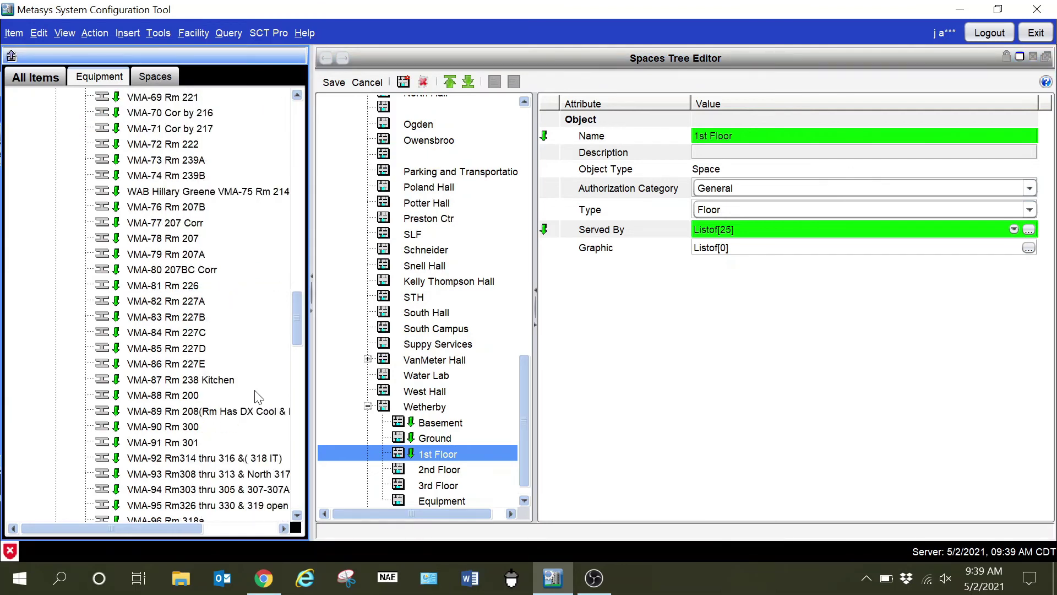
pyautogui.keyDown('shift'); pyautogui.click(234, 414); pyautogui.keyUp('shift')
pyautogui.moveTo(184, 313); pyautogui.dragTo(441, 468)
# Assign the N2-2 equipment from VMA-90 Rm 300 through VMA-97 Rm 320 thru 325 to Wetherby's 3rd Floor space.
pyautogui.scroll(-2, 266, 413)
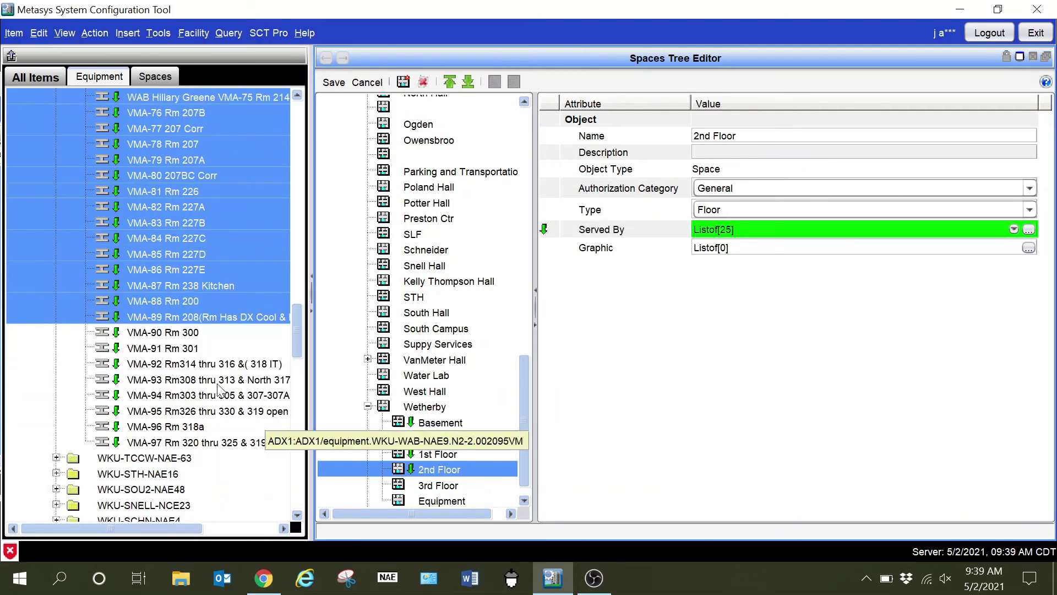
pyautogui.click(167, 331)
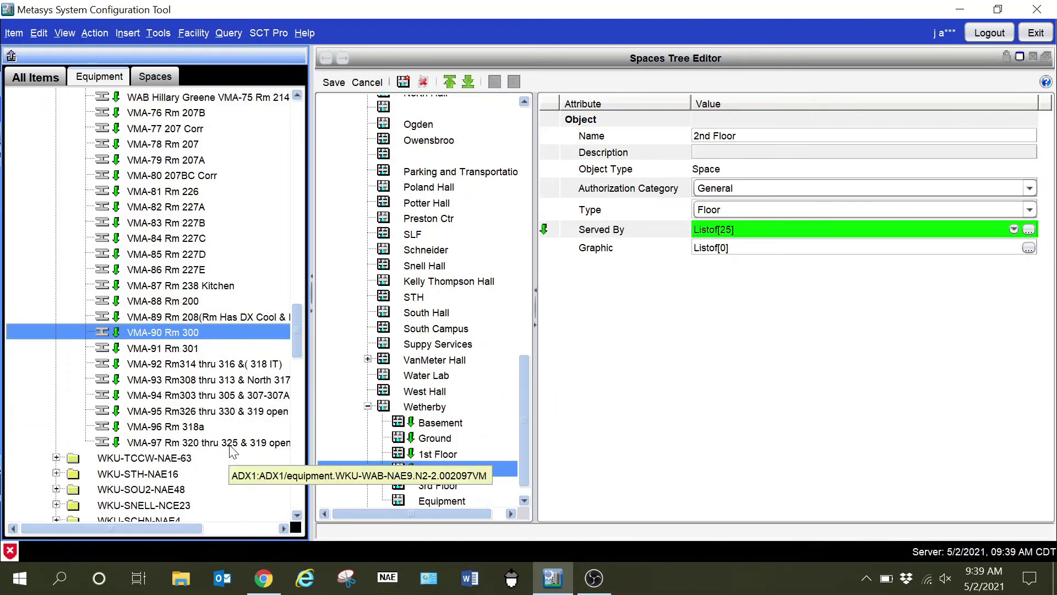
pyautogui.keyDown('shift'); pyautogui.click(229, 446); pyautogui.keyUp('shift')
pyautogui.moveTo(251, 414); pyautogui.dragTo(441, 490)
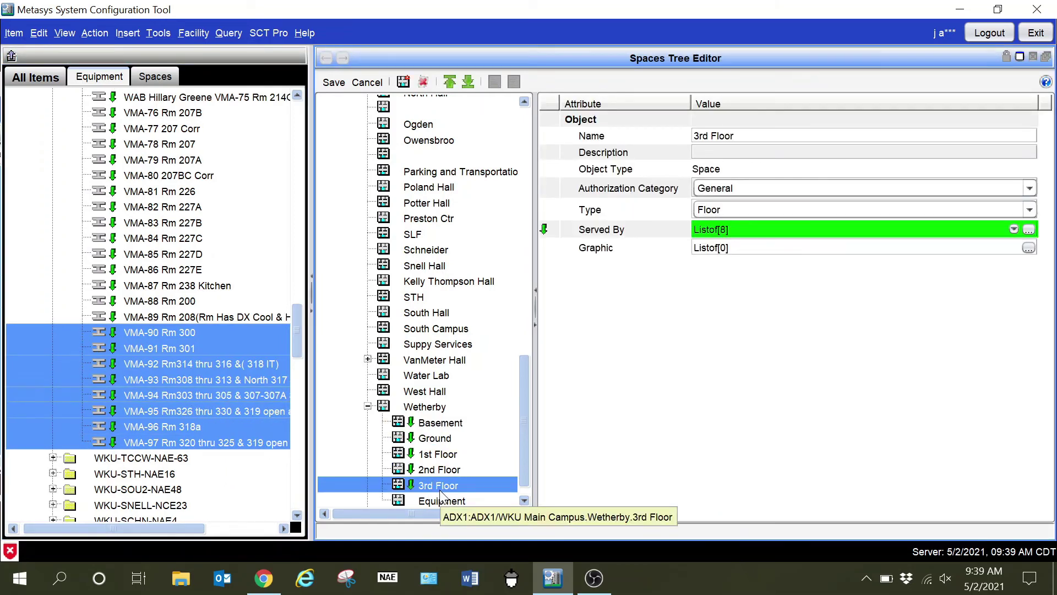
# Save the Spaces tree changes and expand WKU Main Campus down to Wetherby's floors in the saved tree.
pyautogui.click(333, 82)
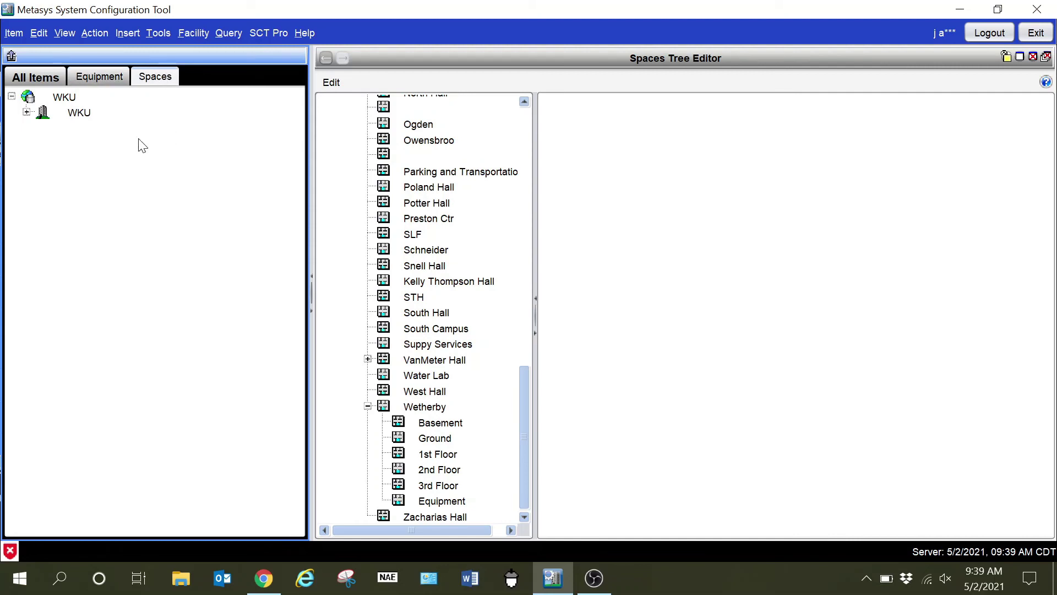
pyautogui.click(27, 113)
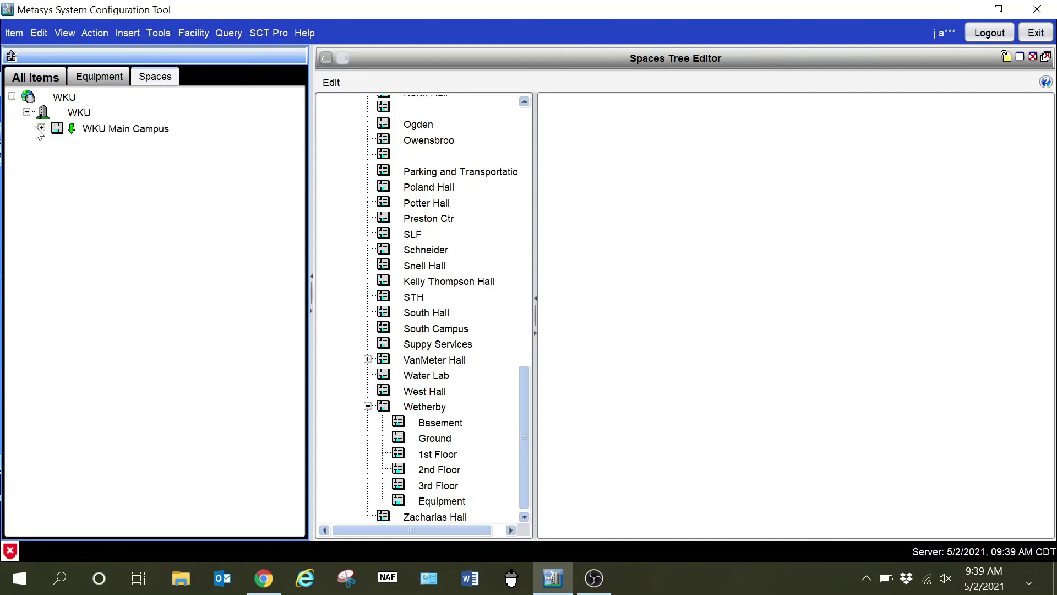
pyautogui.click(42, 129)
pyautogui.scroll(-13, 122, 231)
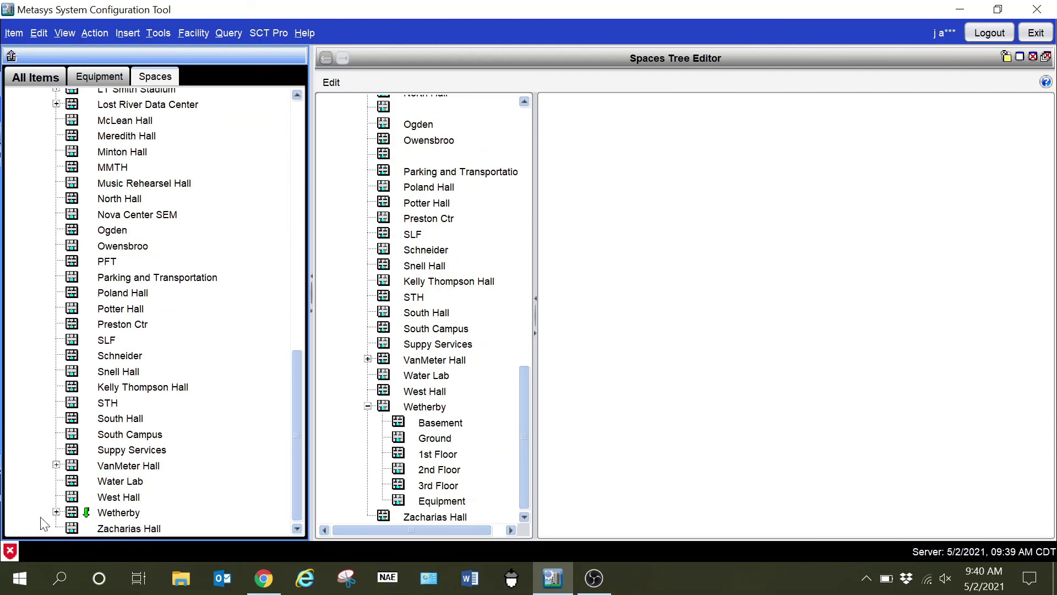
pyautogui.click(56, 512)
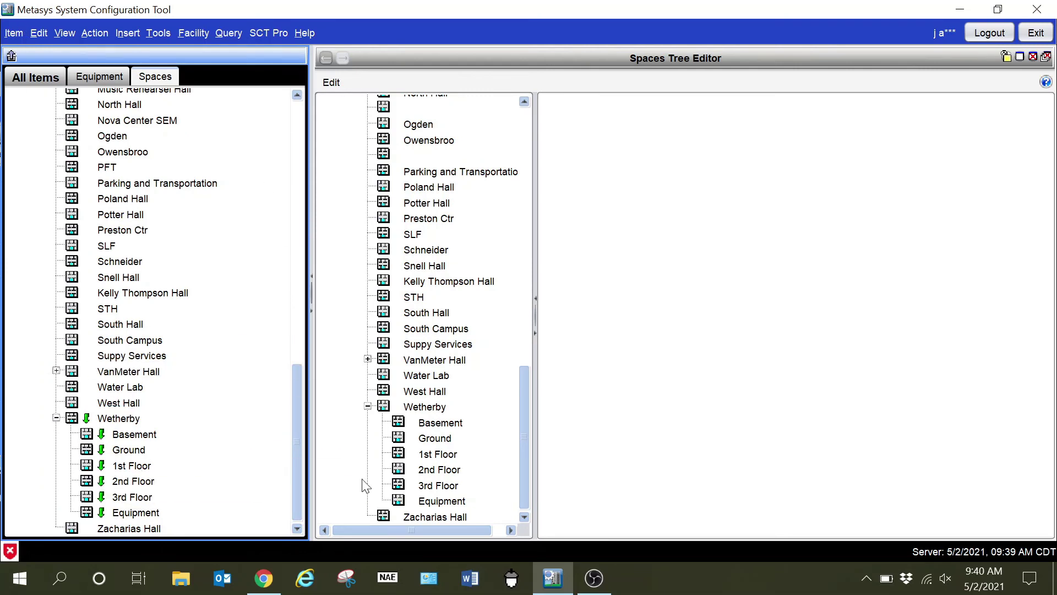
# Switch to the Metasys UI in Chrome, refresh the disconnected page and check the Wetherby space's contents.
pyautogui.click(263, 577)
pyautogui.click(685, 186)
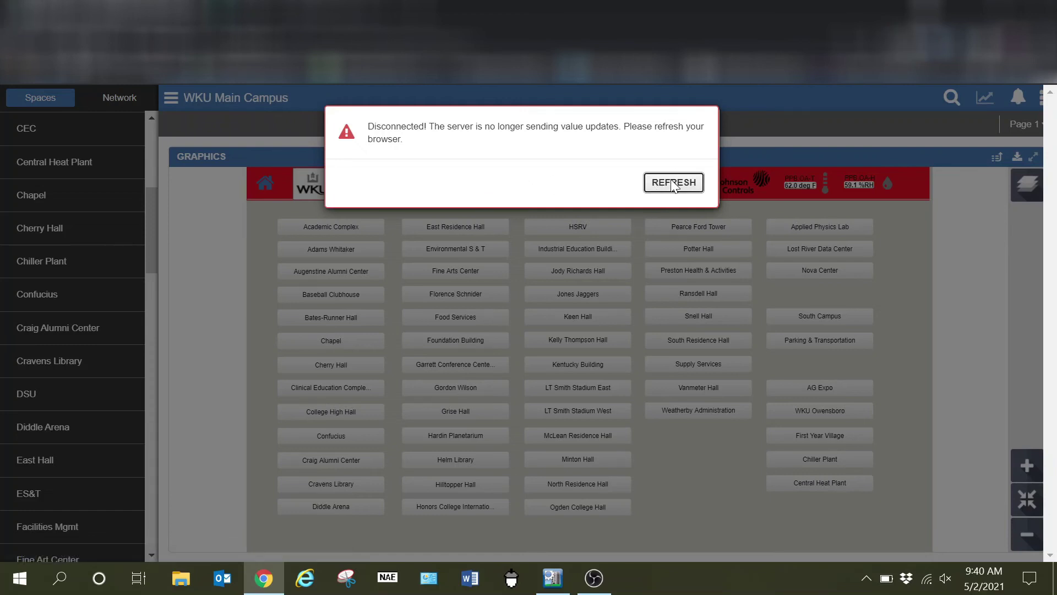
pyautogui.click(673, 187)
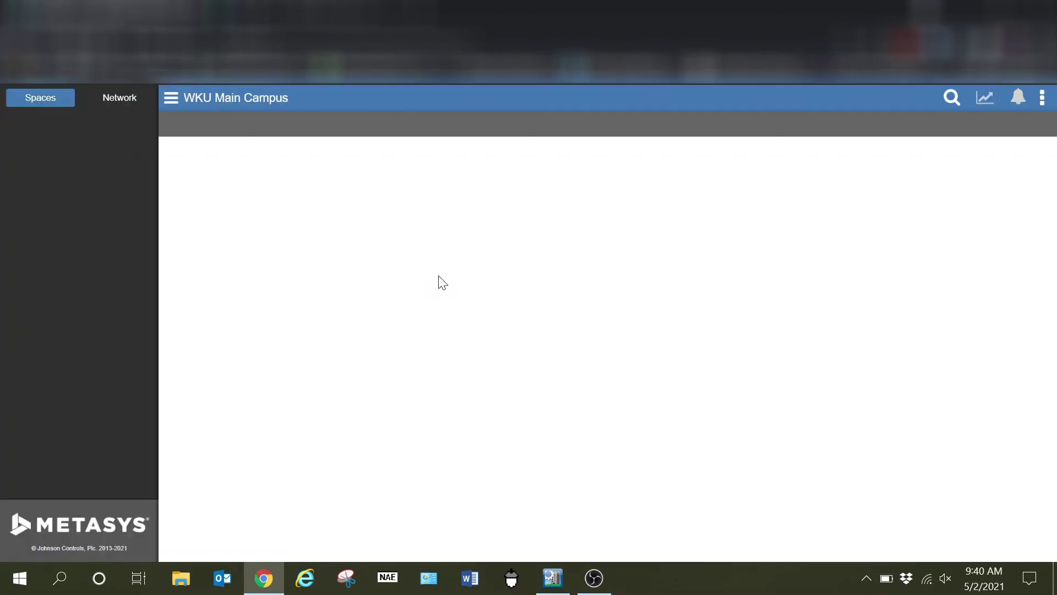
pyautogui.scroll(-5, 83, 389)
pyautogui.scroll(-20, 84, 391)
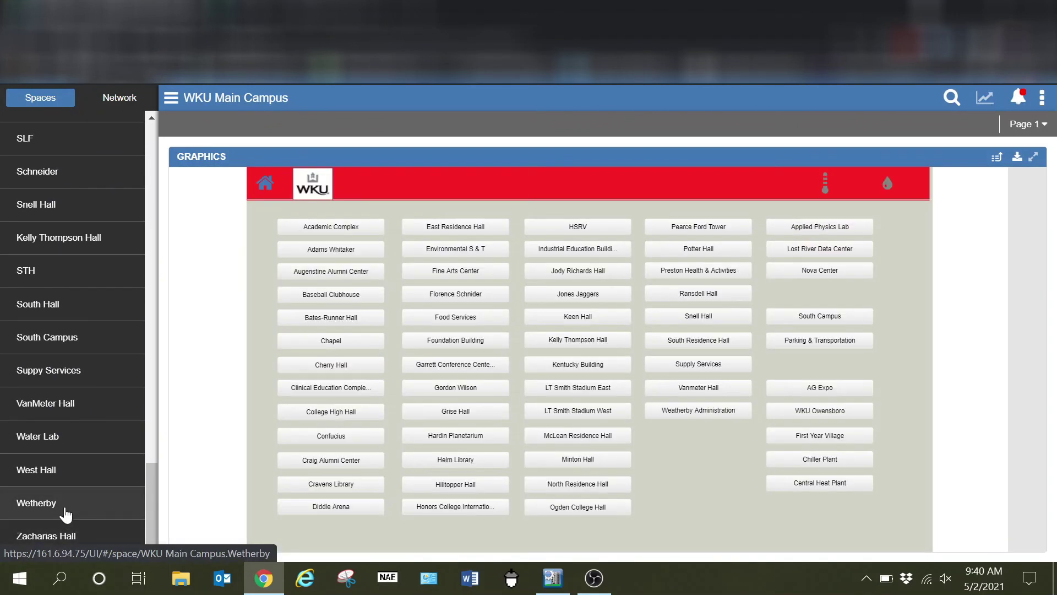
pyautogui.click(65, 511)
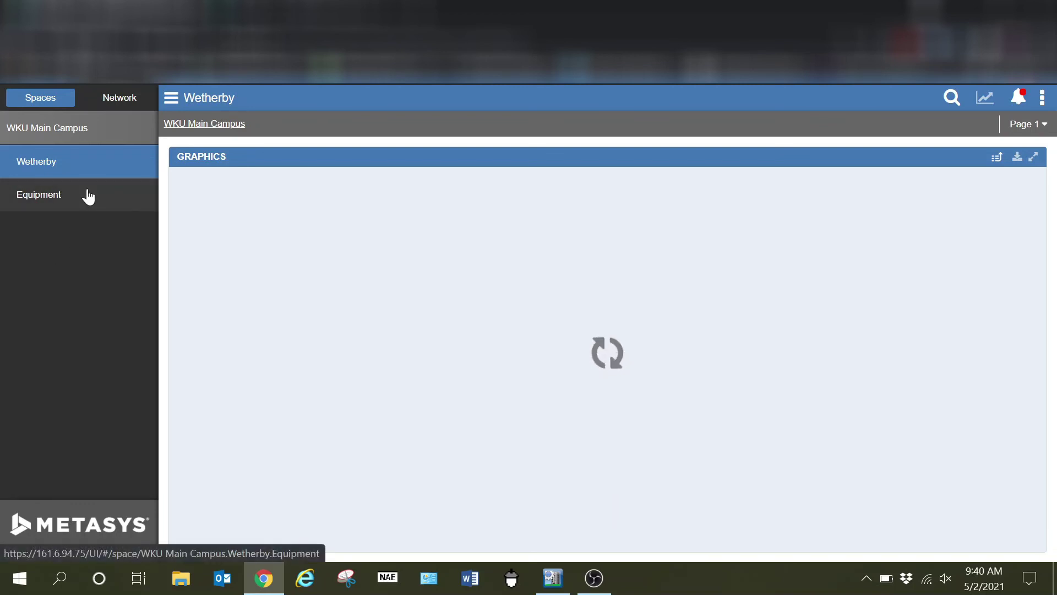
# Switch back to Metasys SCT, select ADX1 (10.1) under the WKU site and open the Manage Archive wizard.
pyautogui.click(552, 578)
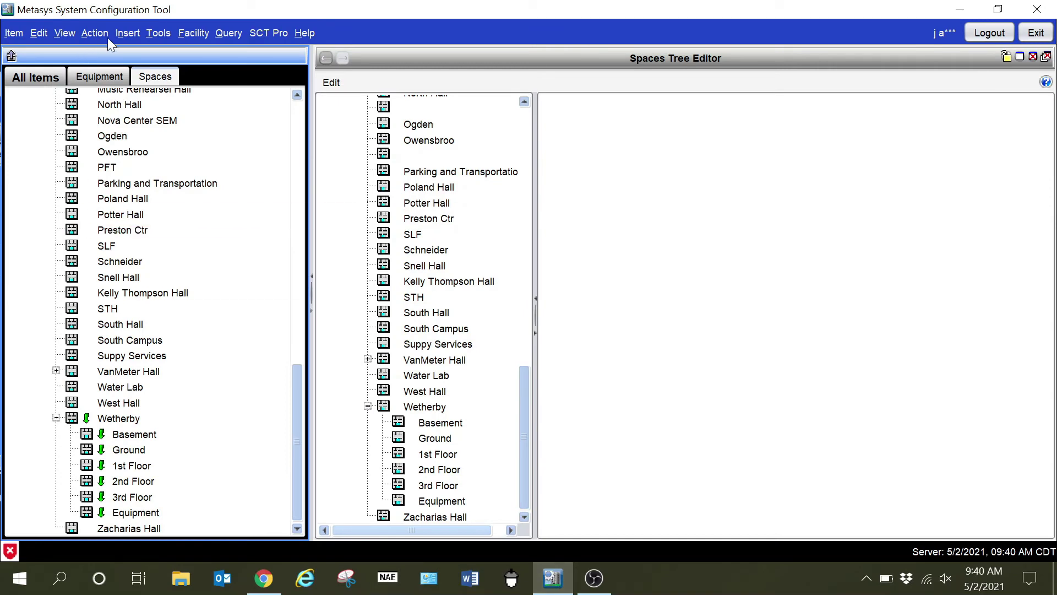
pyautogui.click(160, 34)
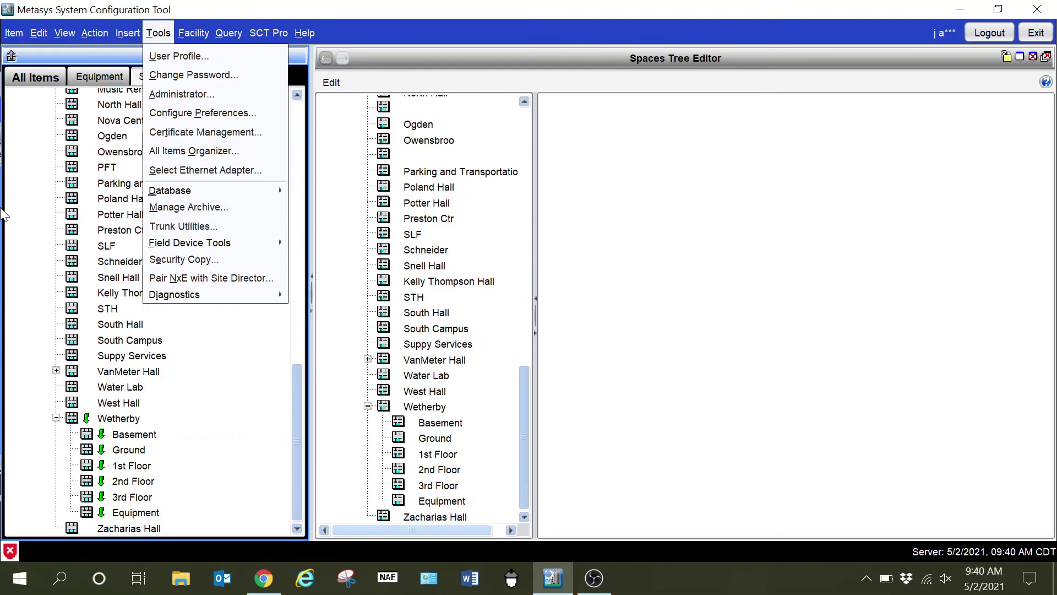
pyautogui.click(28, 79)
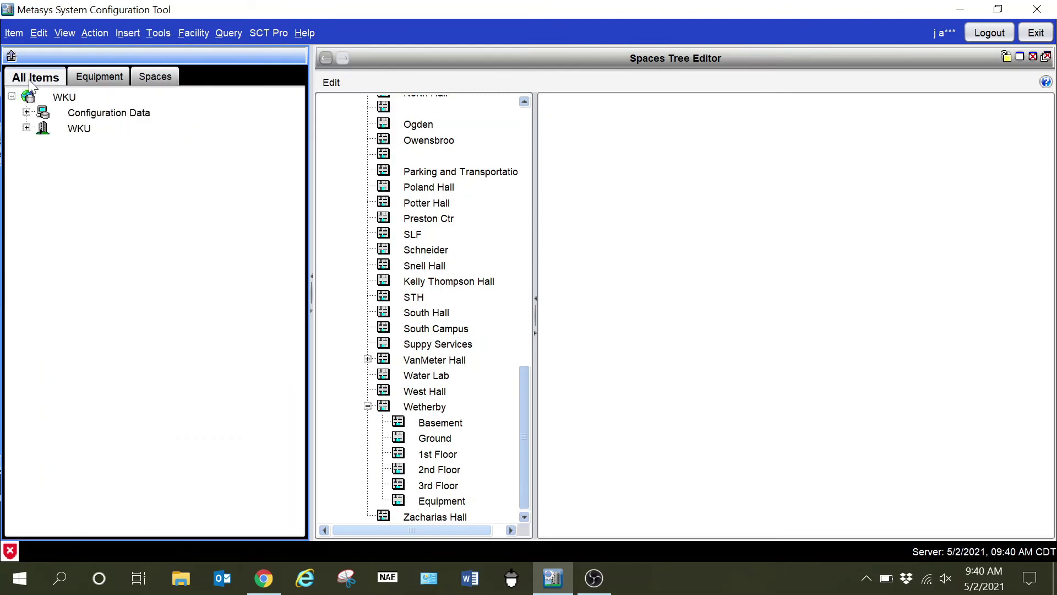
pyautogui.click(26, 128)
pyautogui.click(93, 145)
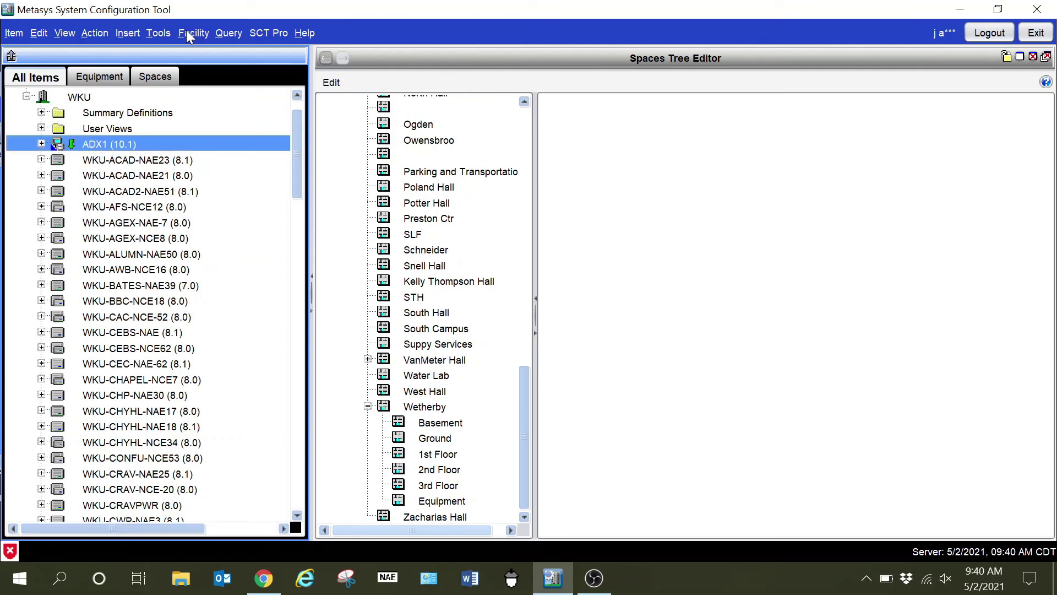
pyautogui.click(158, 33)
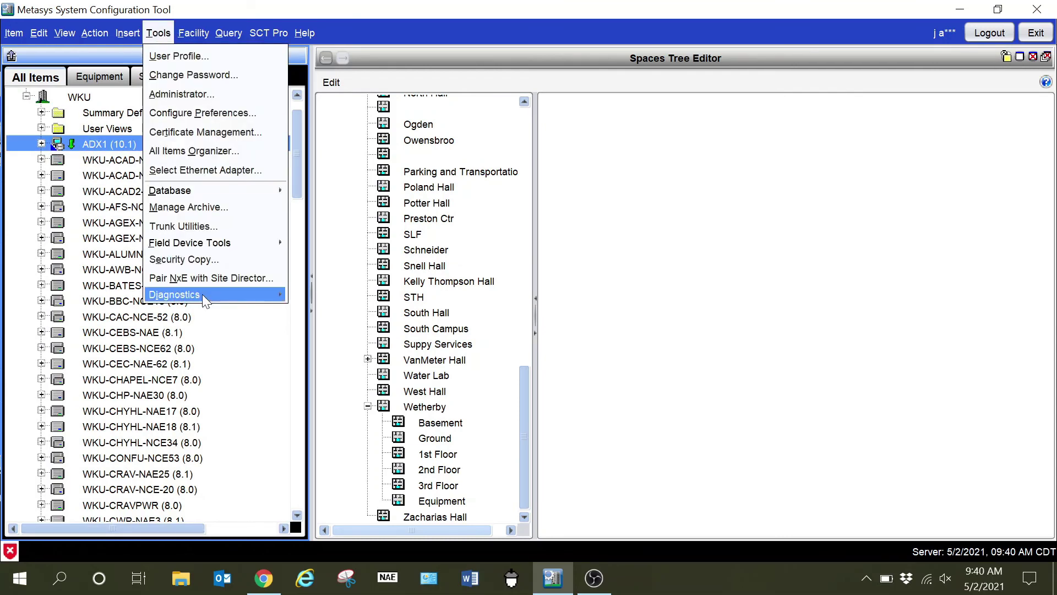
pyautogui.click(213, 206)
# Set the archive action to Synchronize for ADX1 with Synchronize now, and proceed through the wizard.
pyautogui.click(547, 139)
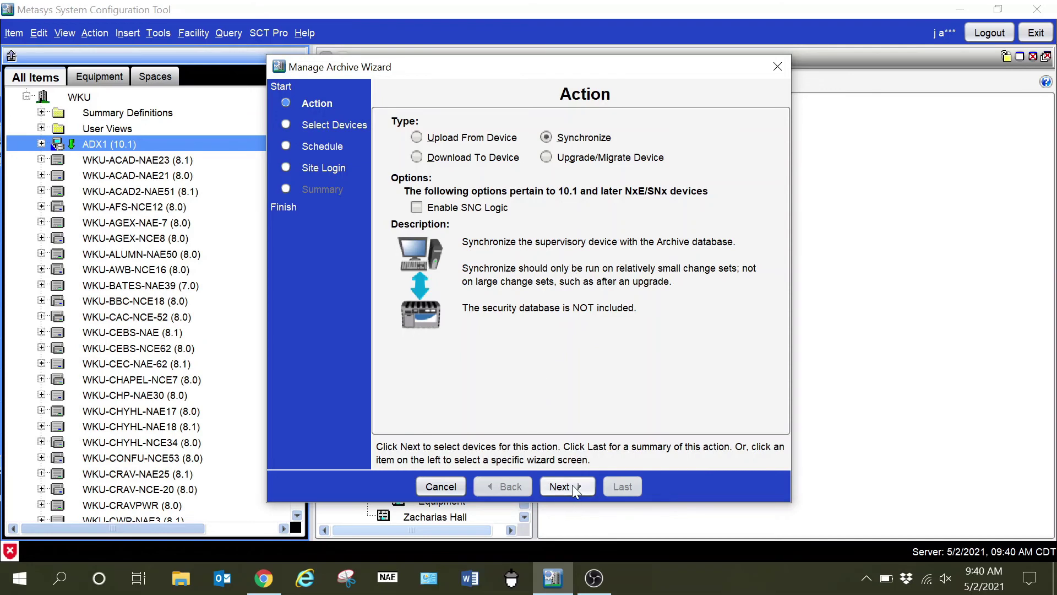
pyautogui.click(574, 489)
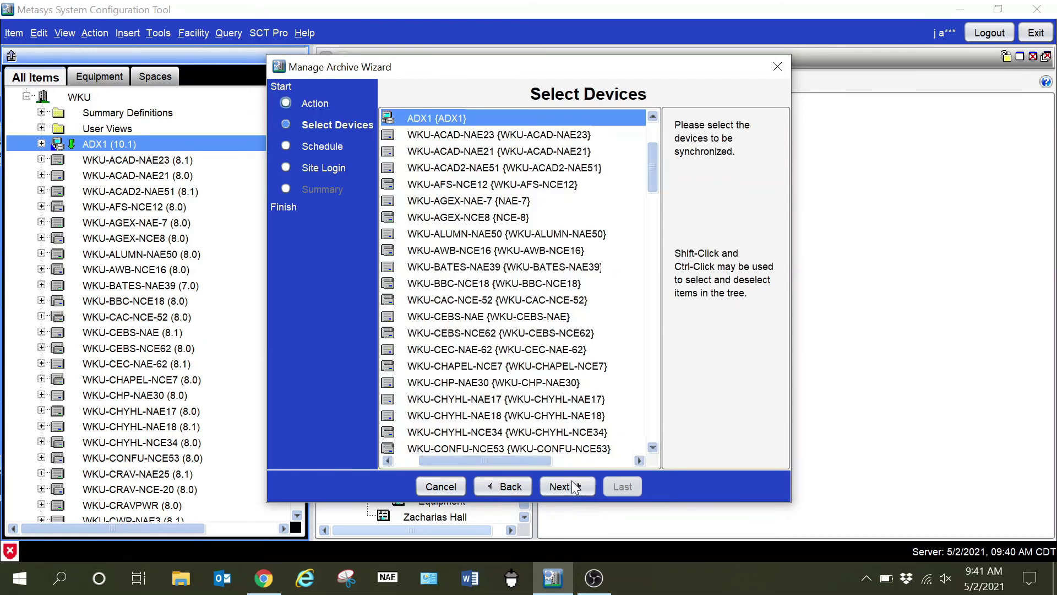
pyautogui.click(574, 487)
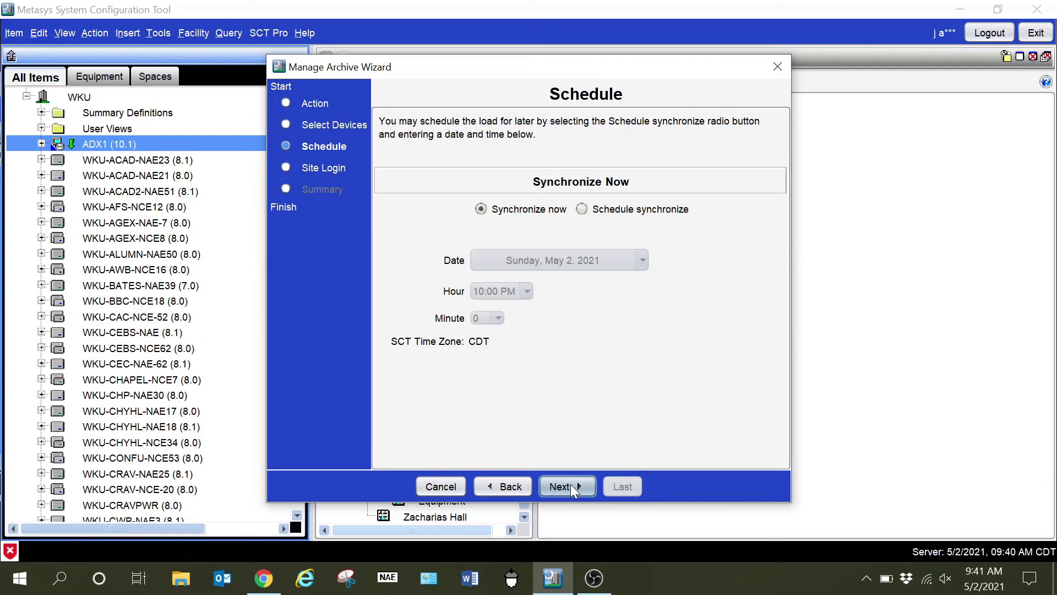
pyautogui.click(570, 484)
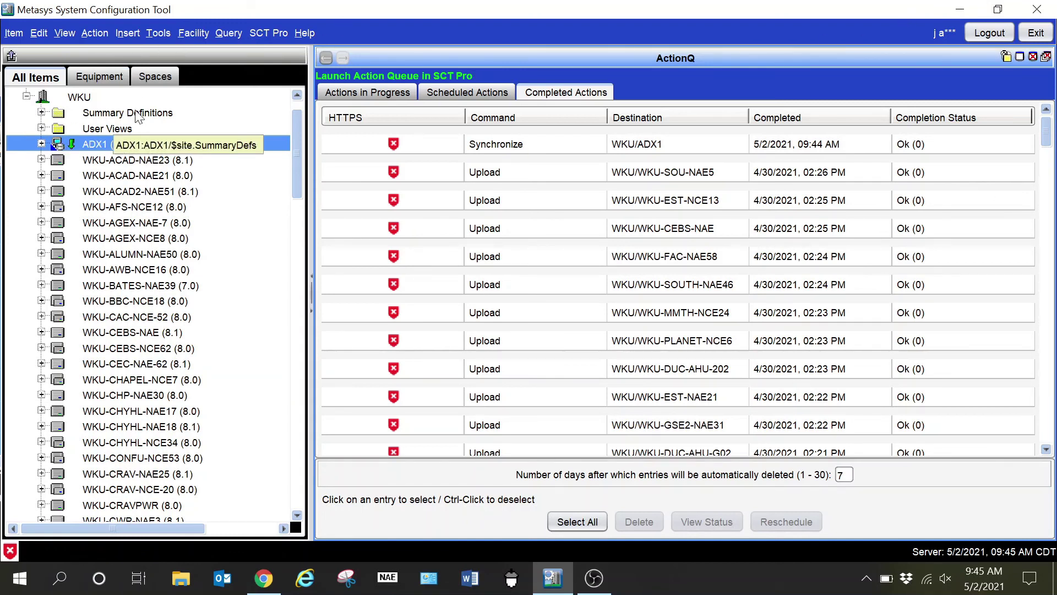
# Refresh all navigation trees in SCT after the ADX1 synchronization.
pyautogui.click(187, 57)
pyautogui.rightClick(188, 56)
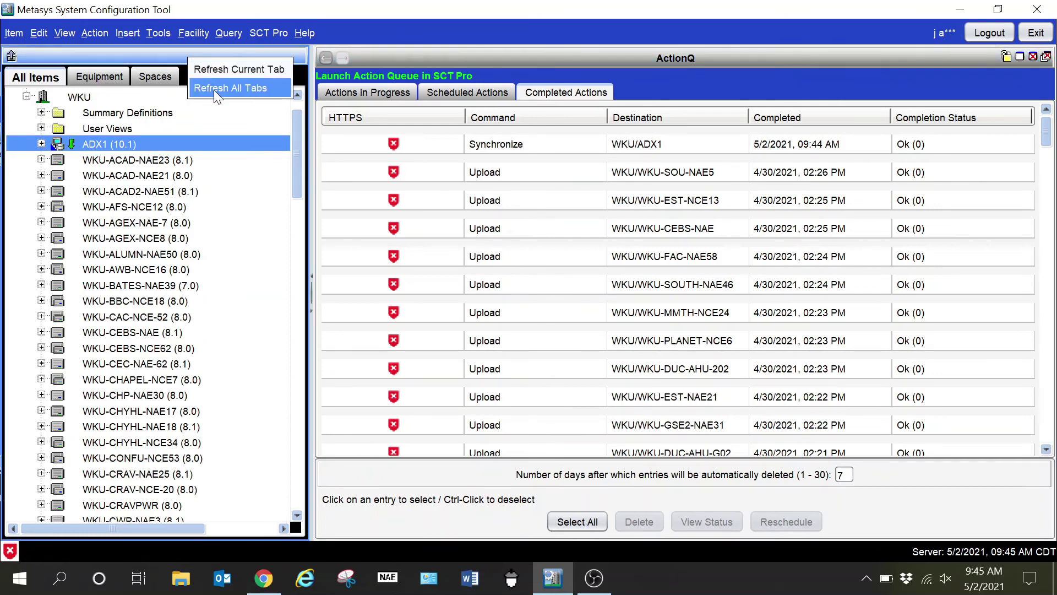
pyautogui.click(216, 89)
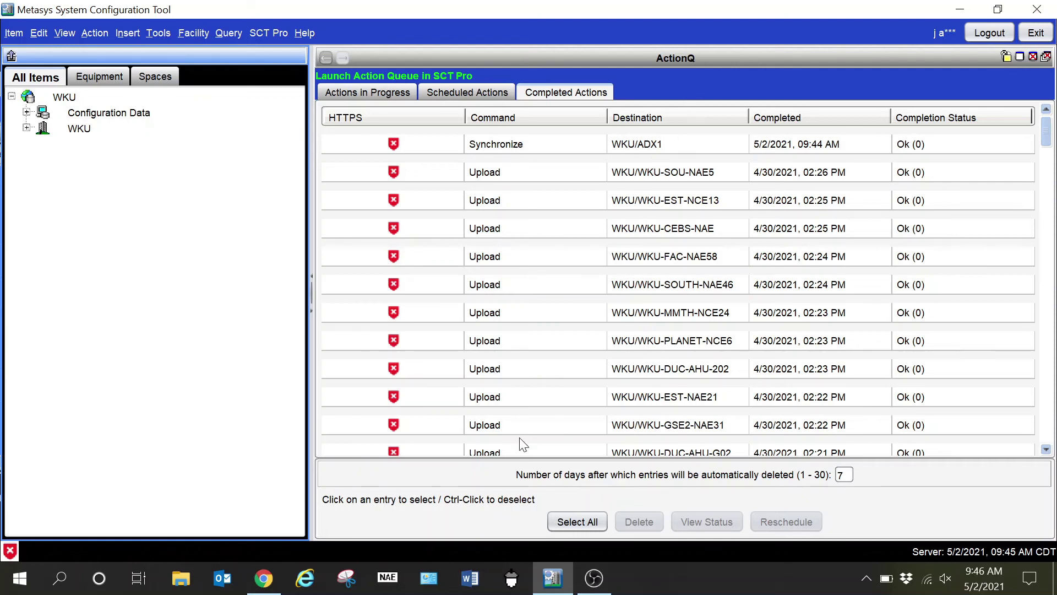
# Switch to the Metasys UI in Chrome and view the Ground space under Wetherby.
pyautogui.click(270, 584)
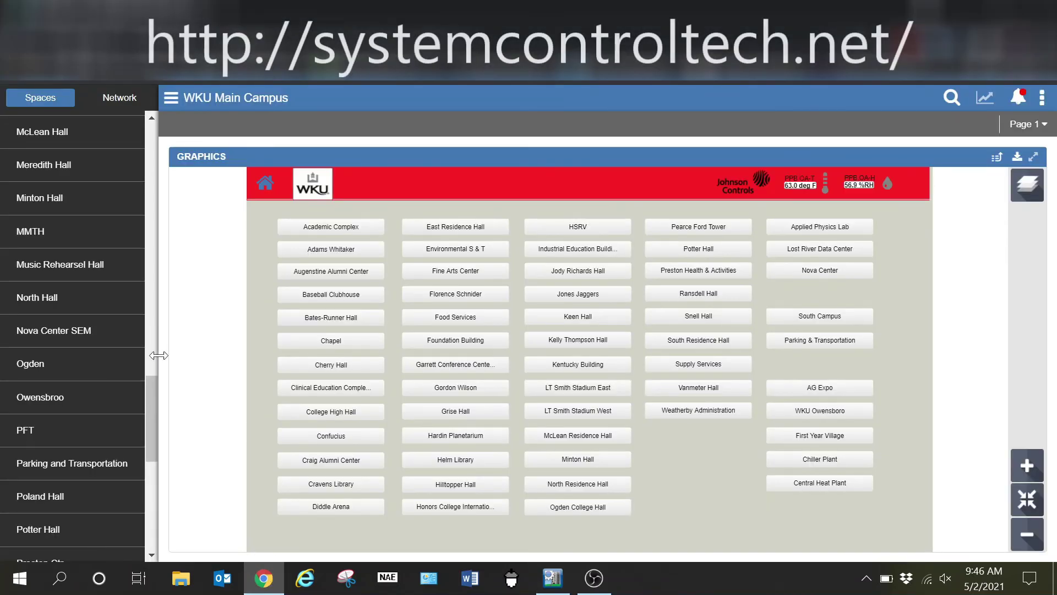
pyautogui.scroll(-8, 48, 377)
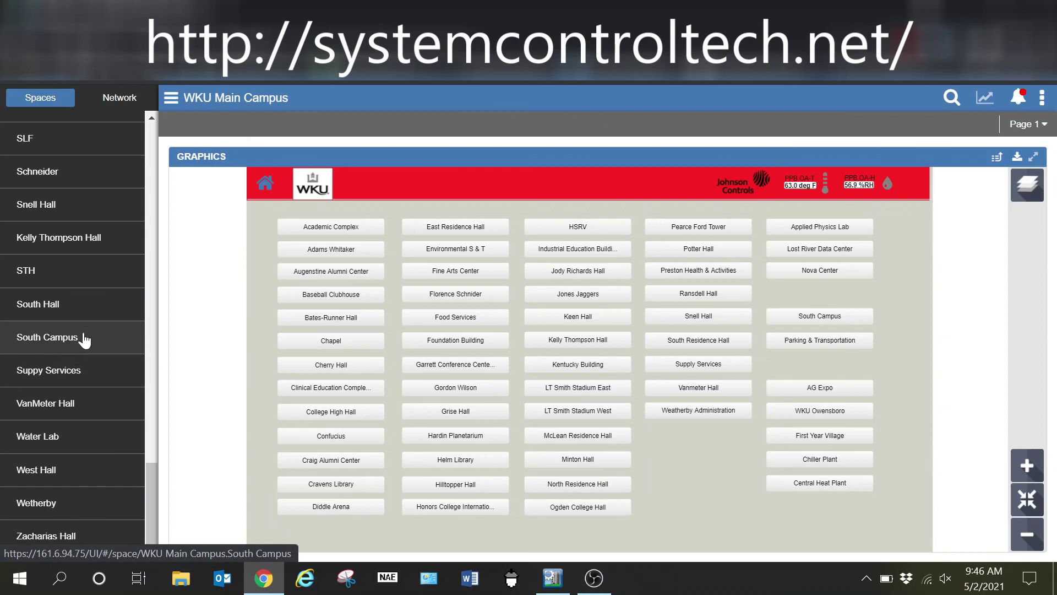
pyautogui.click(31, 505)
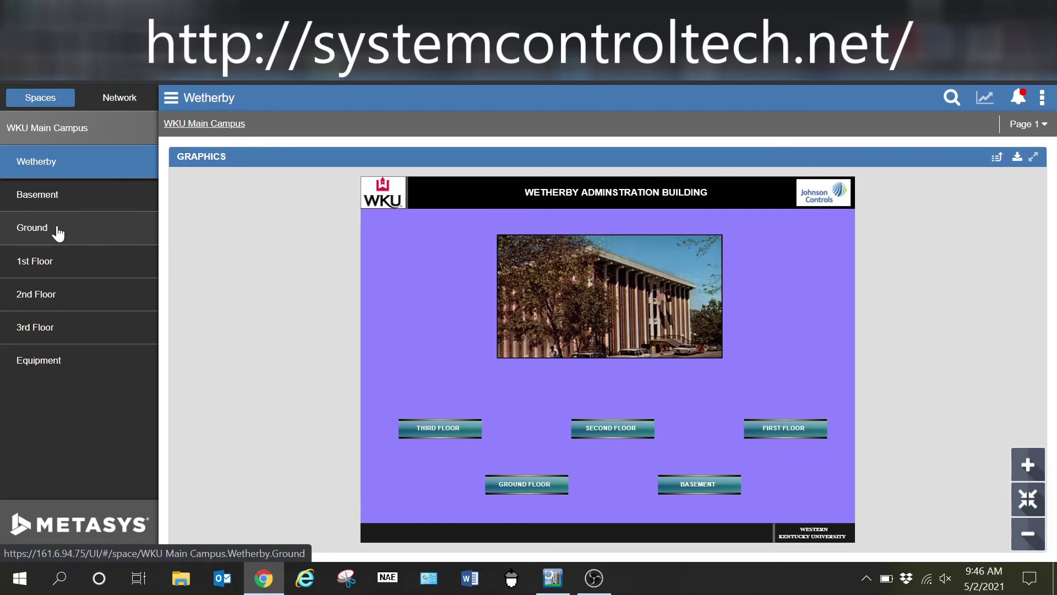
pyautogui.click(41, 233)
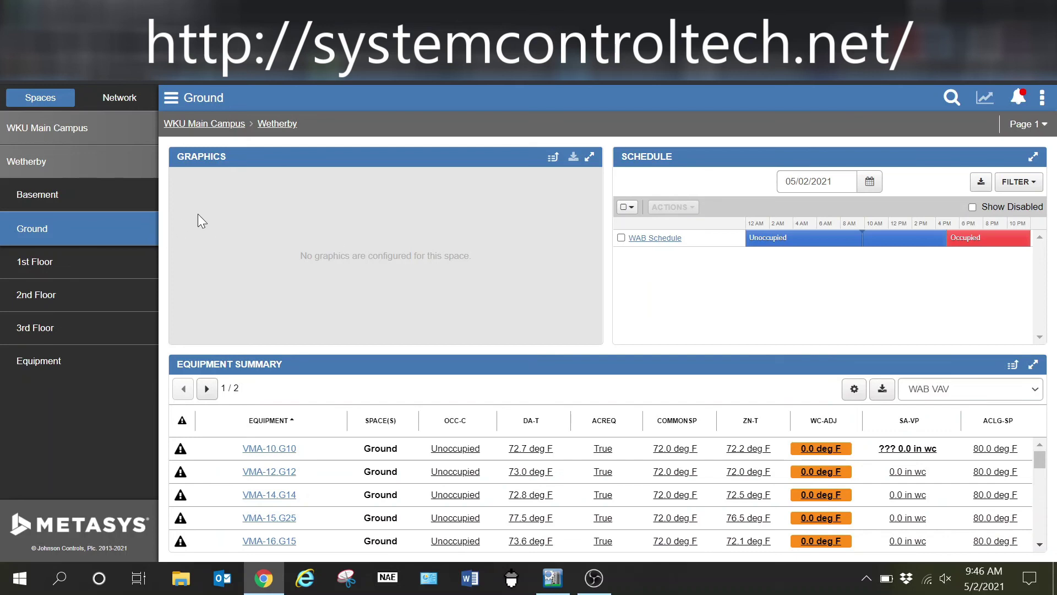
# View Wetherby's Basement space, enlarge its Graphics widget and restore it to normal size.
pyautogui.click(49, 199)
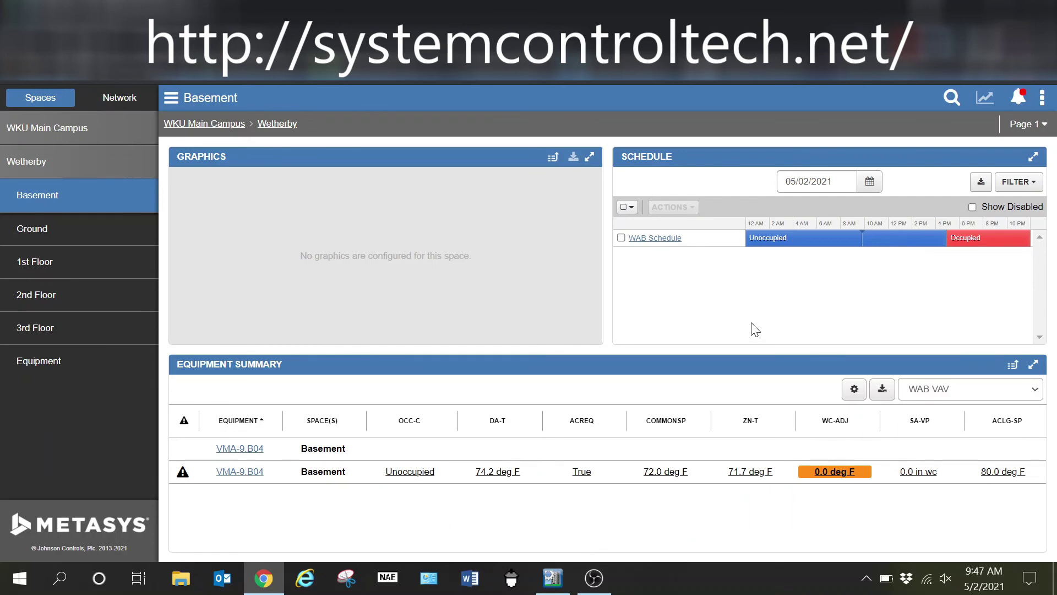
pyautogui.click(588, 158)
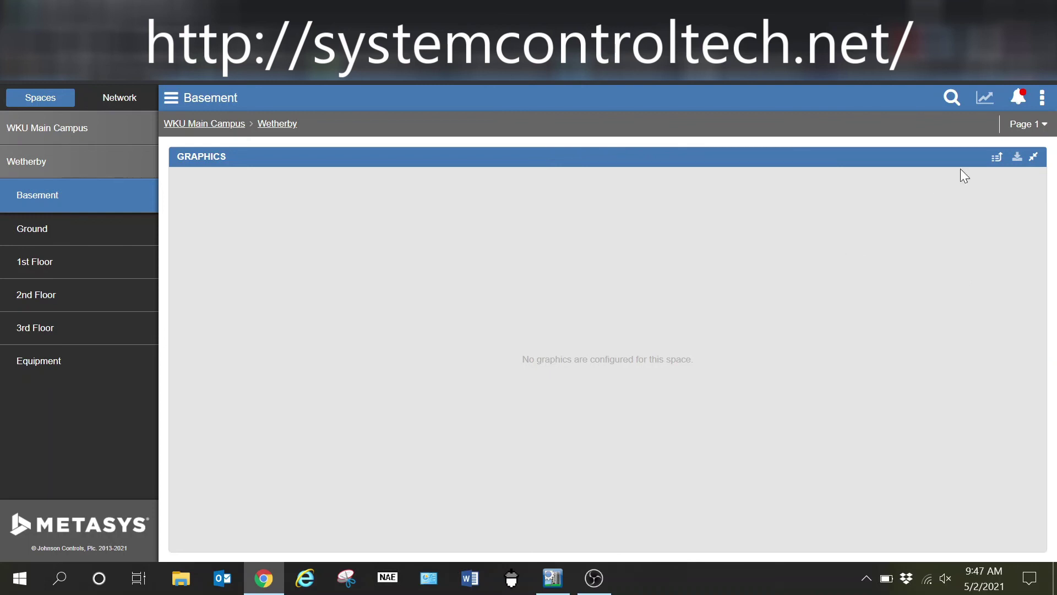
pyautogui.click(1034, 158)
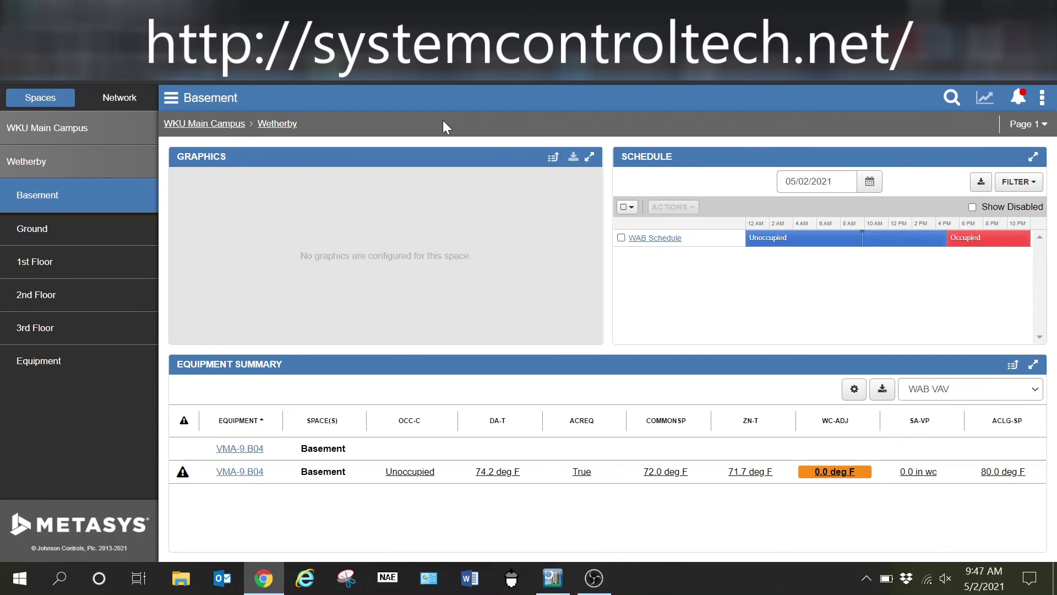
# Return to Wetherby's Ground space and look through its Equipment Summary list.
pyautogui.click(67, 241)
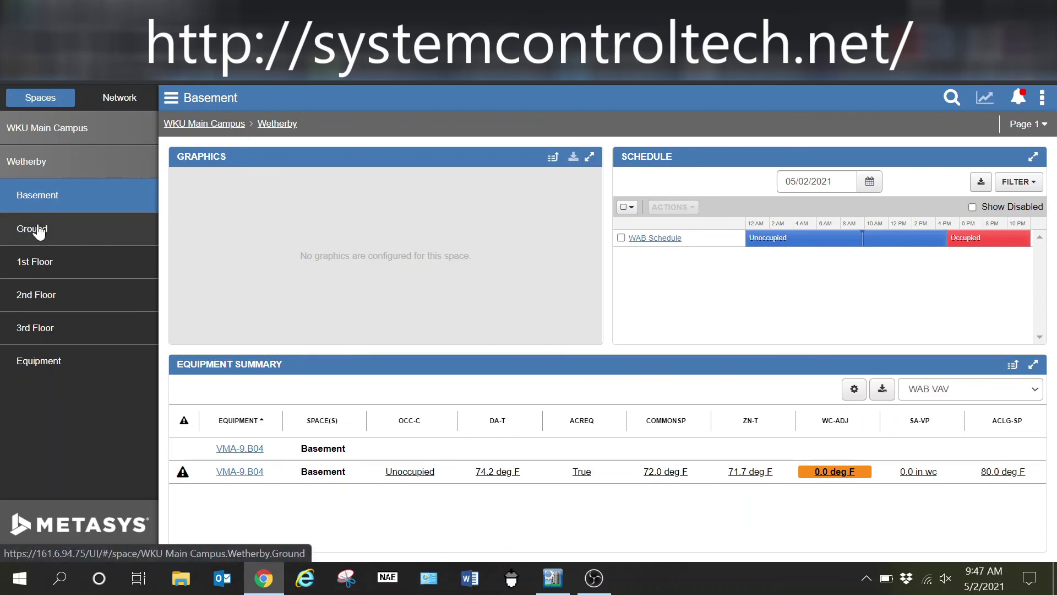
pyautogui.click(21, 231)
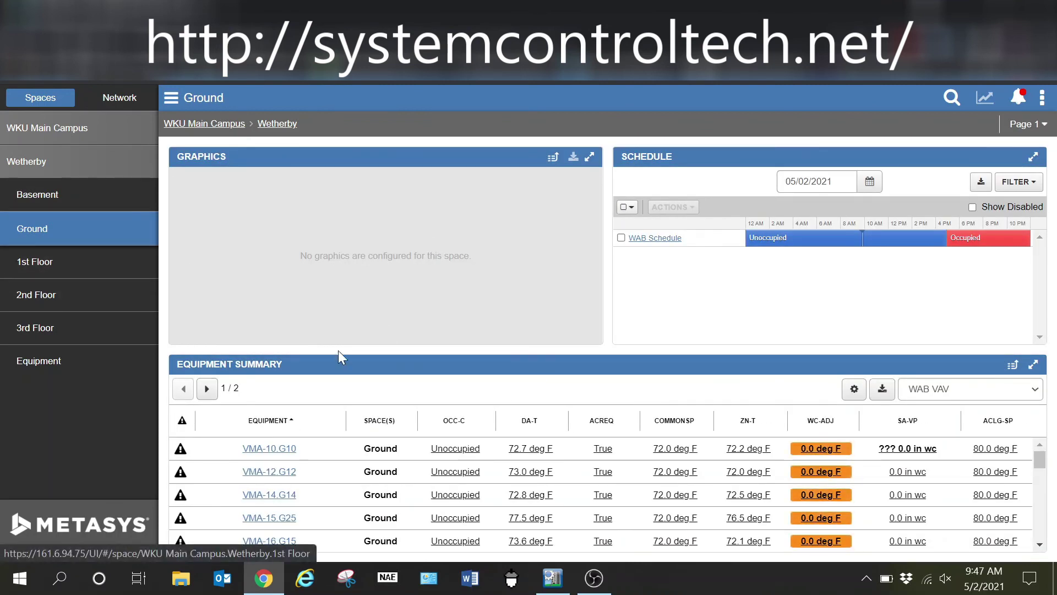
pyautogui.scroll(-3, 326, 479)
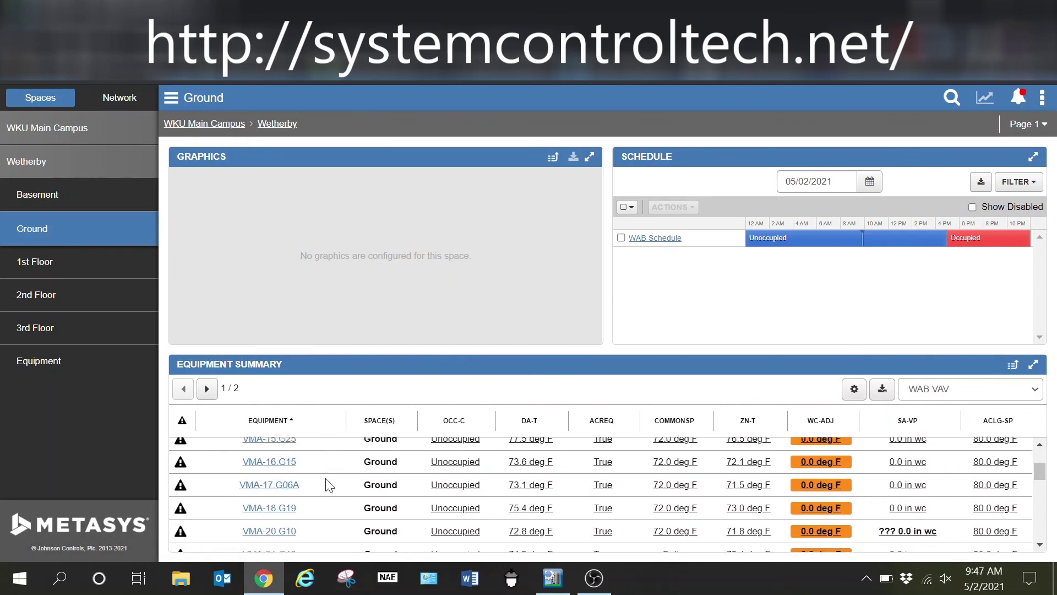
pyautogui.scroll(3, 325, 472)
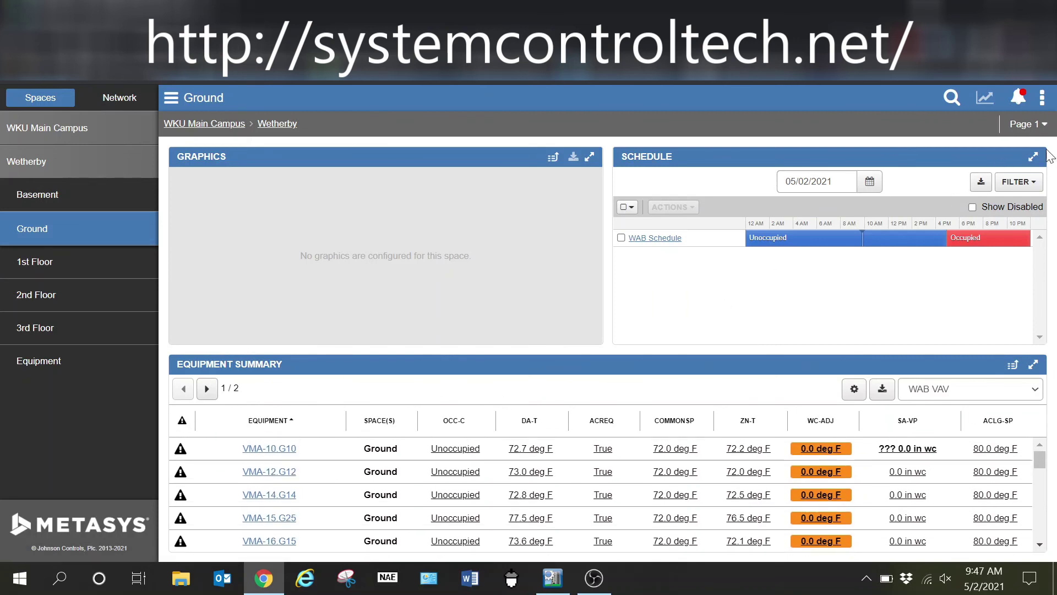
# View Ground's Equipment Serving Space on Page 2, return to Page 1 and enlarge its Equipment Summary.
pyautogui.click(1044, 126)
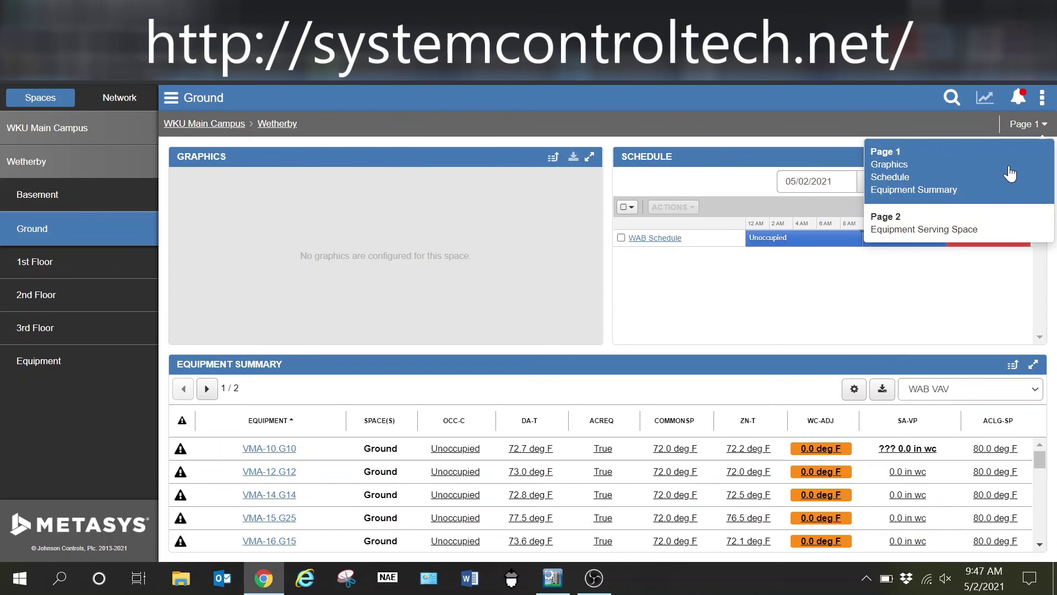
pyautogui.click(945, 231)
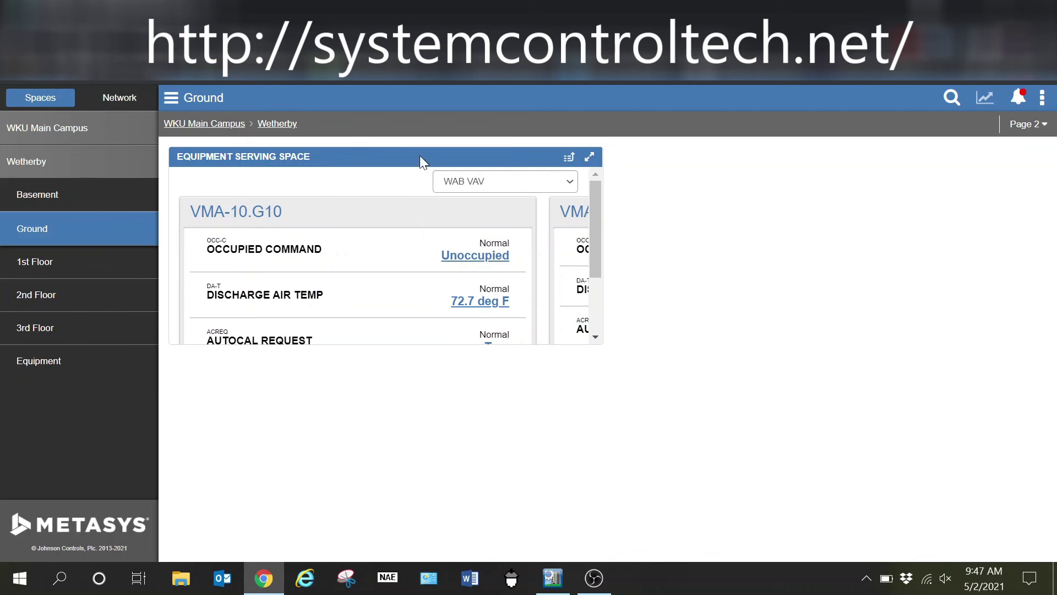
pyautogui.click(1039, 132)
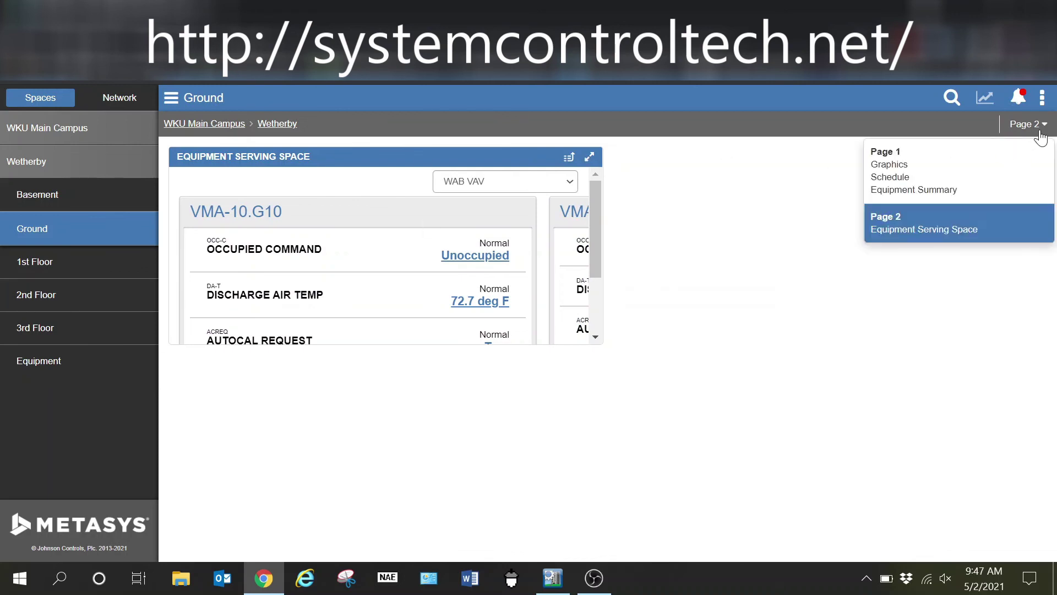
pyautogui.click(989, 175)
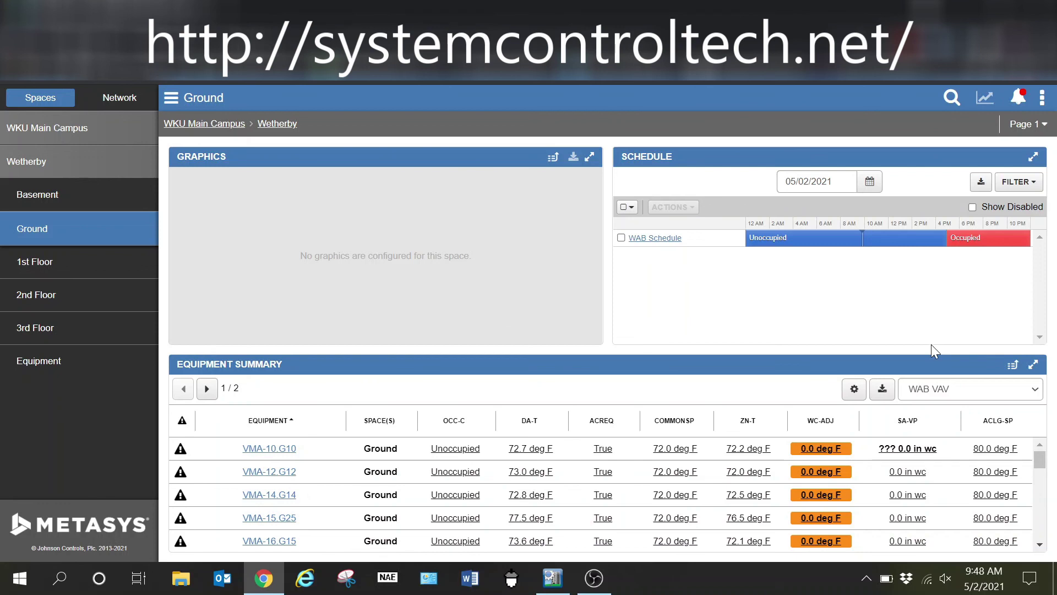
pyautogui.click(1033, 363)
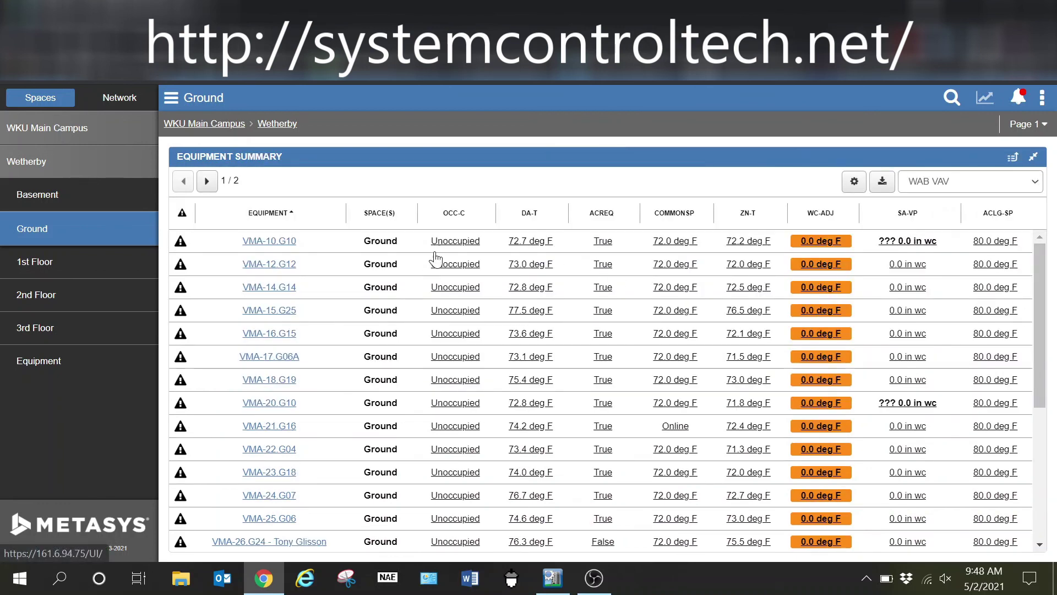
# Look through the WAB VAV units listed in Ground's enlarged Equipment Summary and return to the start of the list.
pyautogui.scroll(-5, 428, 303)
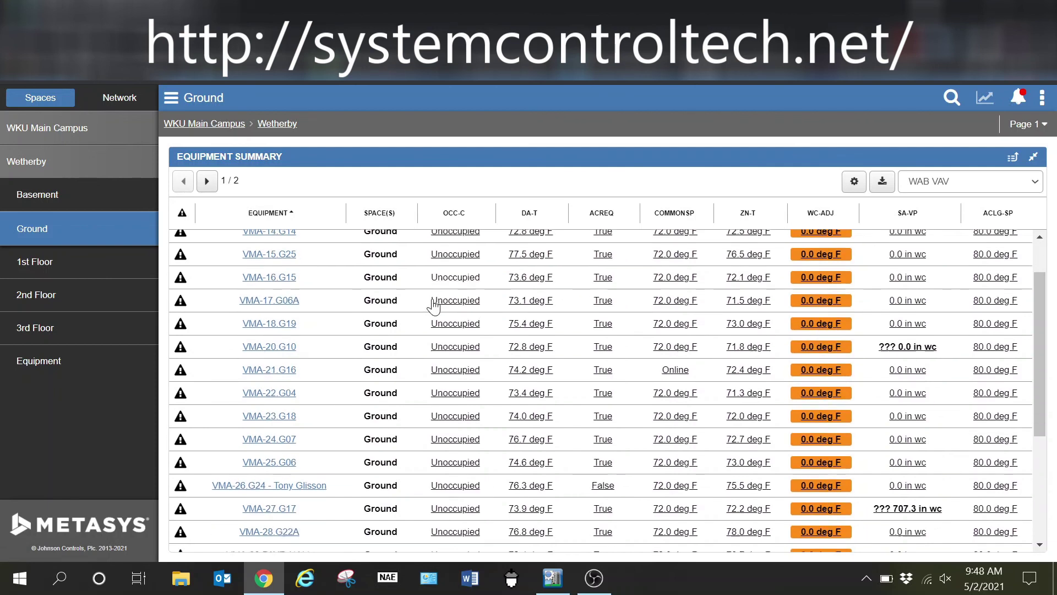
pyautogui.scroll(3, 378, 358)
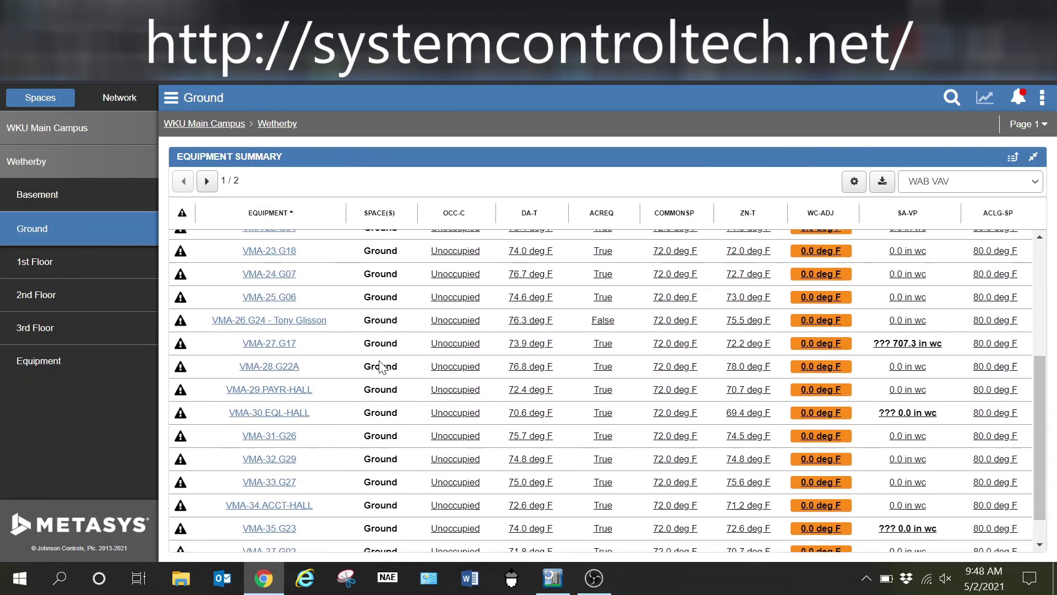
pyautogui.scroll(2, 438, 262)
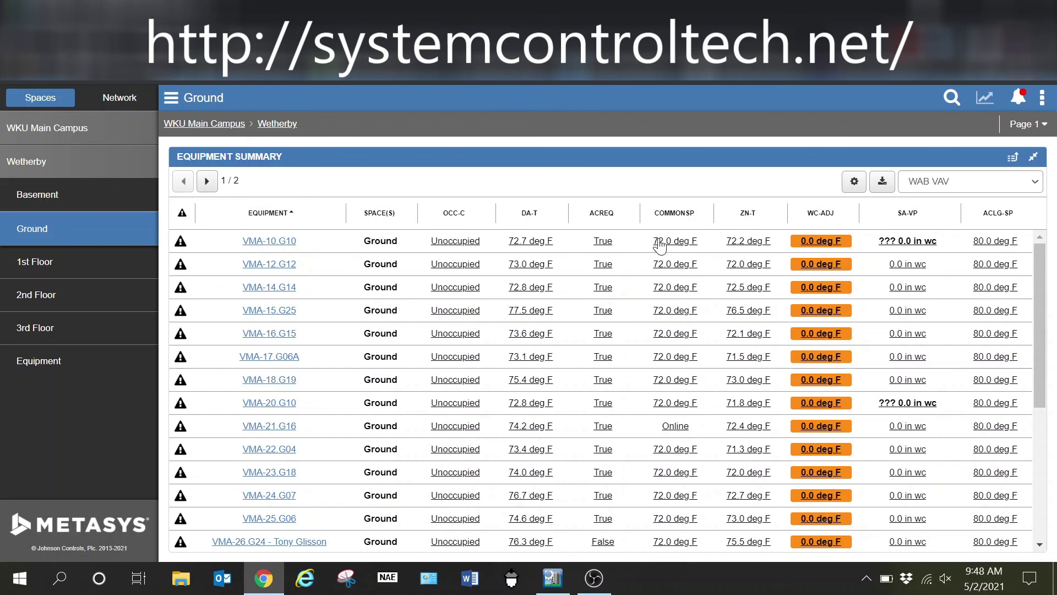
# Open VMA-10.G10 from Ground's equipment list, review all its points in the enlarged Equipment Data widget and restore the widget to normal size.
pyautogui.click(273, 245)
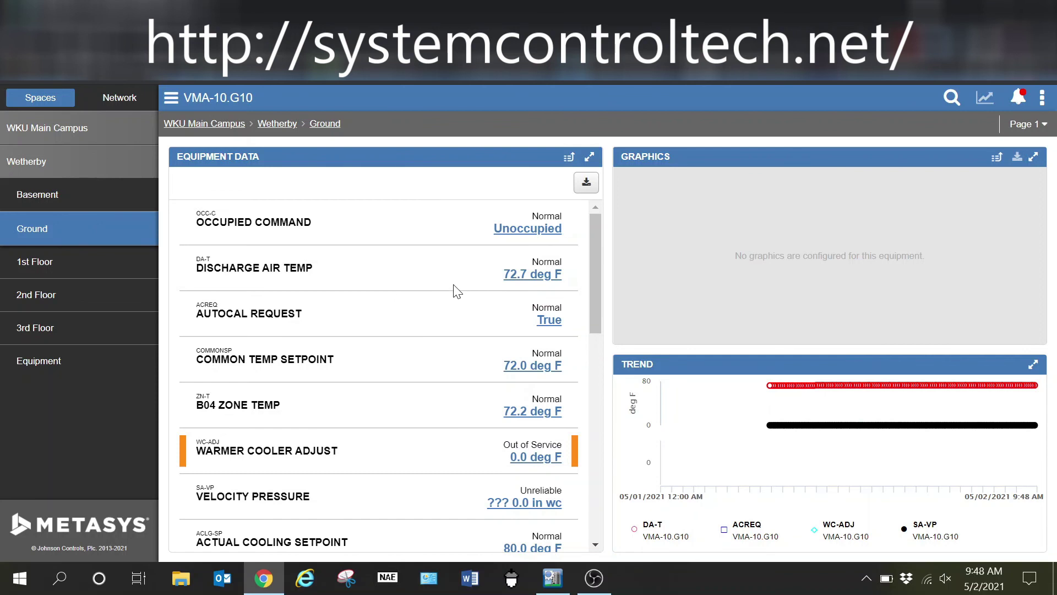
pyautogui.click(590, 158)
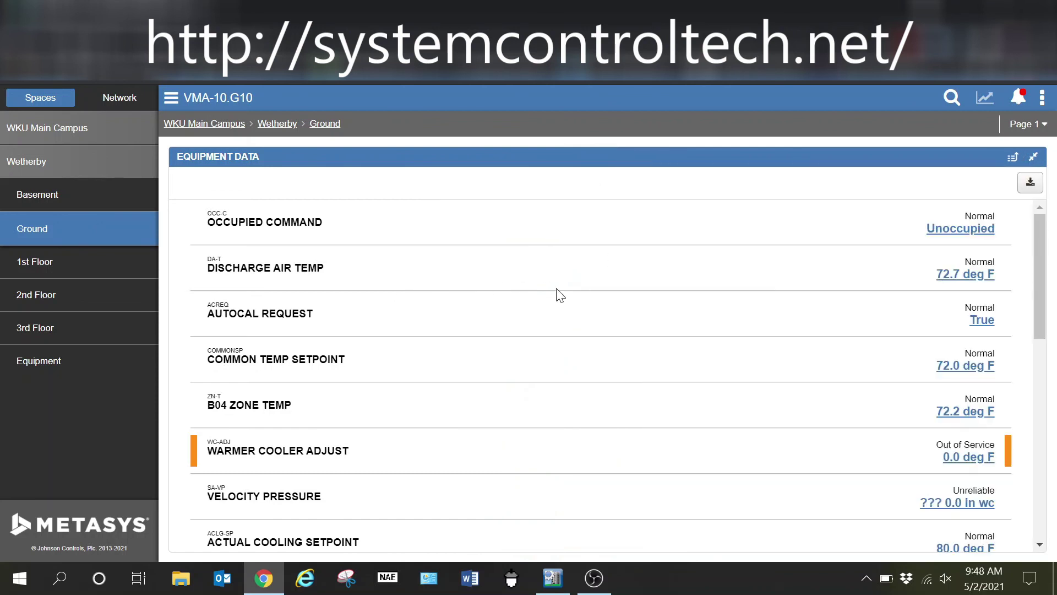
pyautogui.scroll(-5, 510, 308)
pyautogui.scroll(-5, 510, 308)
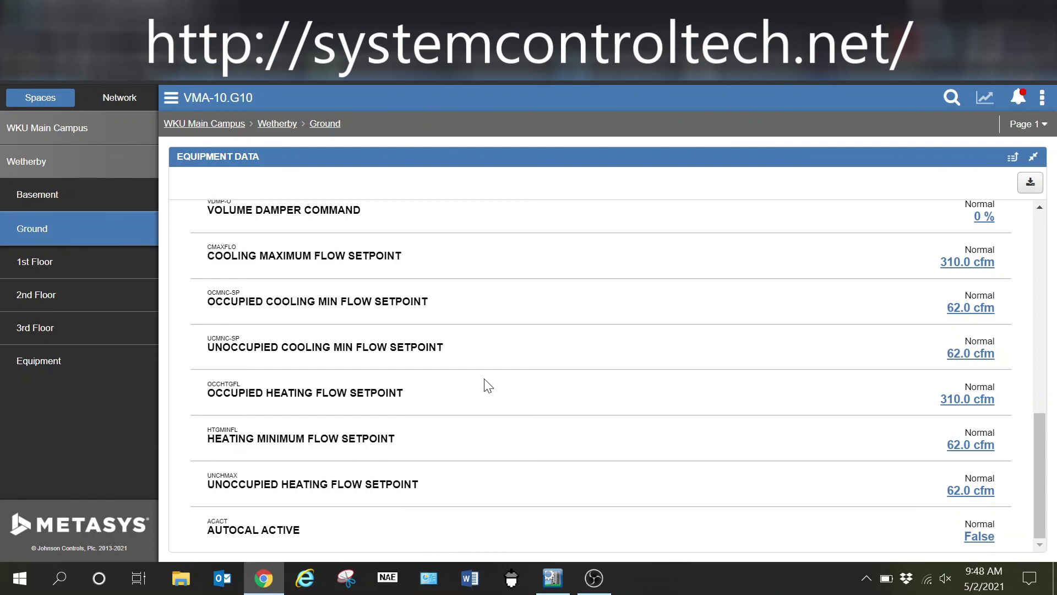
pyautogui.scroll(5, 484, 380)
pyautogui.scroll(4, 484, 386)
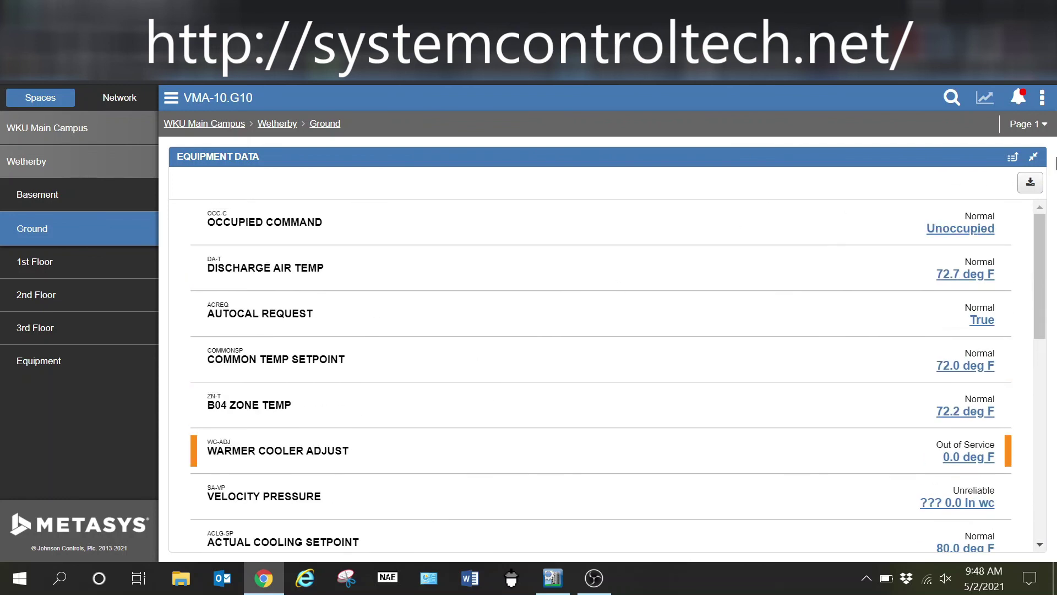
pyautogui.click(1033, 157)
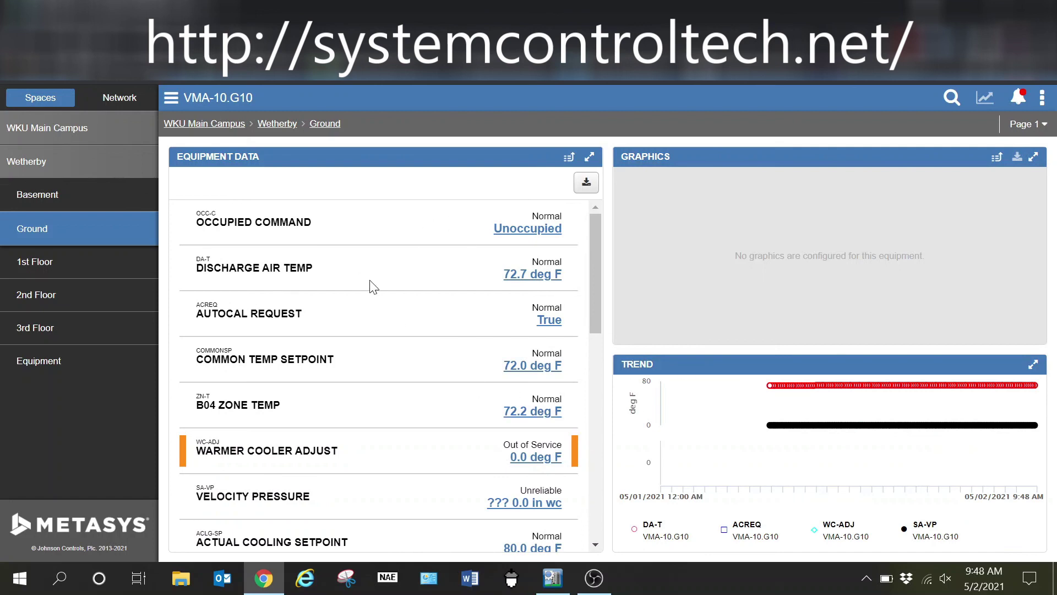
# Examine VMA-10.G10's Trend widget enlarged, restore it to normal size and go to Wetherby's 1st Floor space.
pyautogui.moveTo(679, 389)
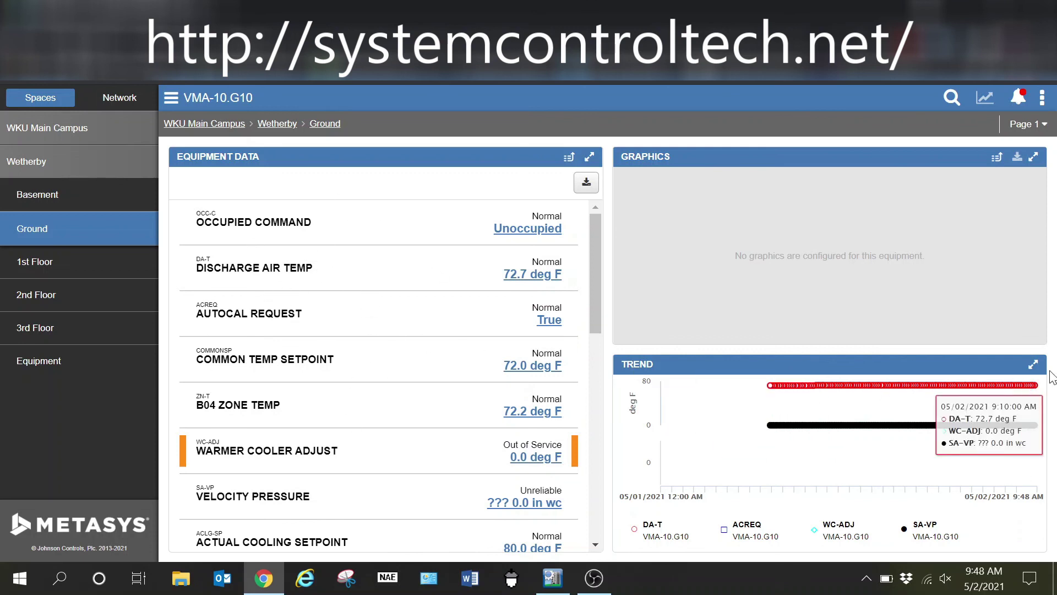
pyautogui.click(1034, 365)
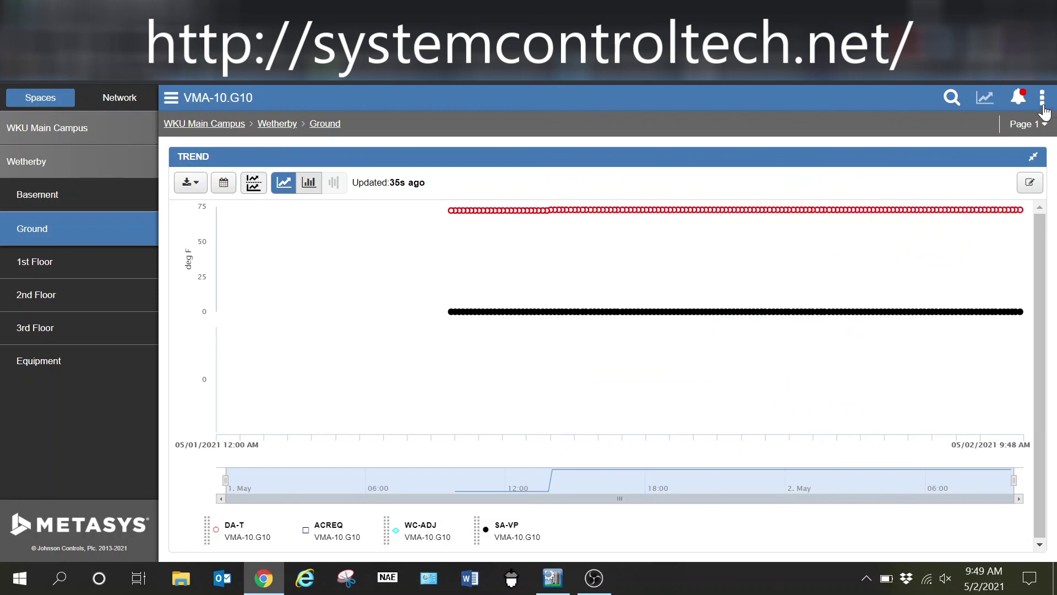
pyautogui.click(1034, 159)
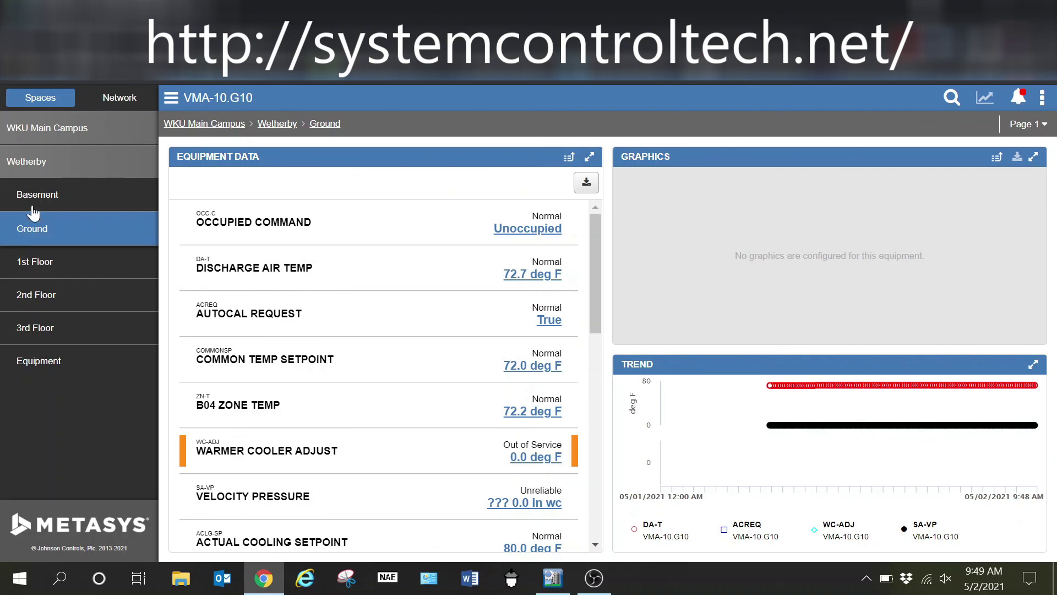
pyautogui.click(53, 277)
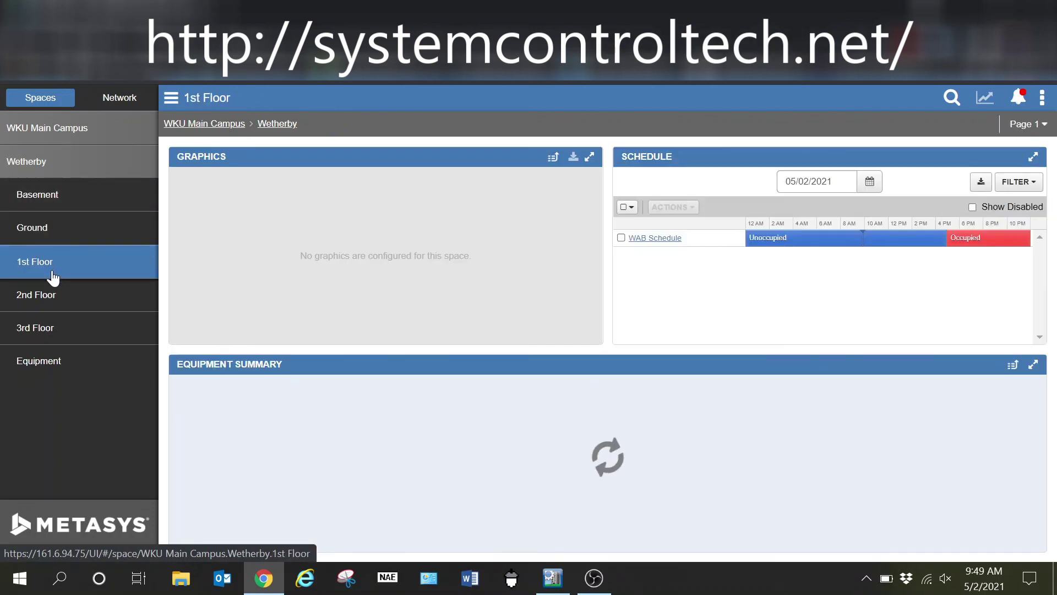